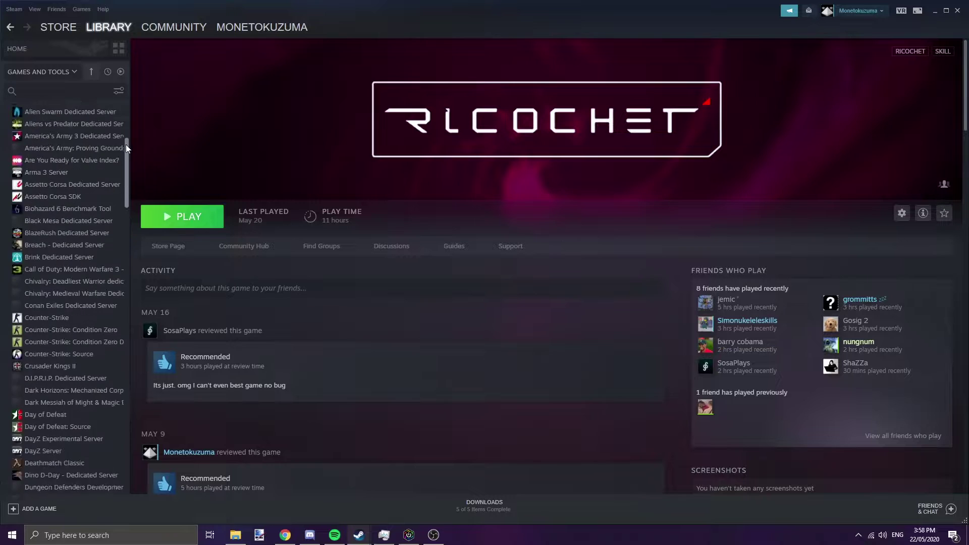
# Open the properties of Half-Life SDK from the library list and show its local files options
pyautogui.scroll(-10, 129, 202)
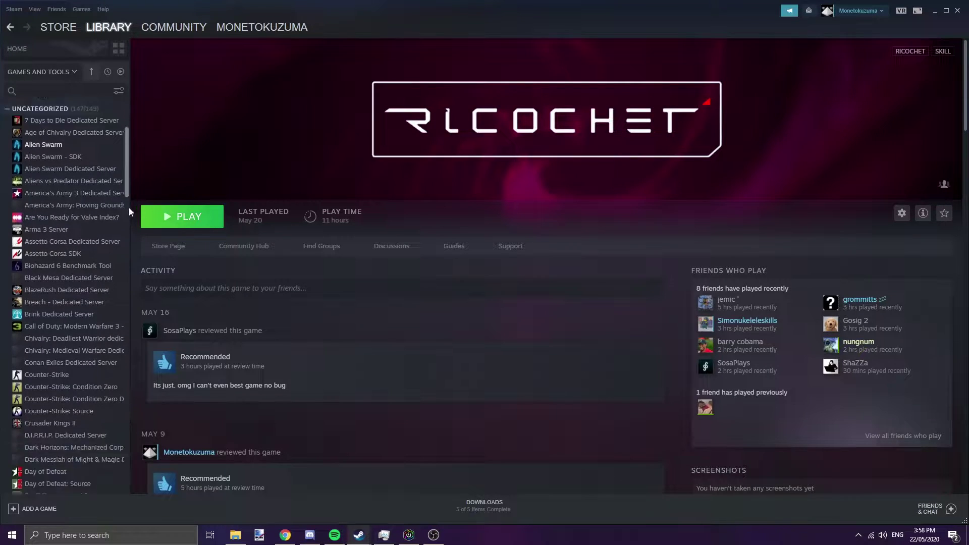
pyautogui.click(72, 347)
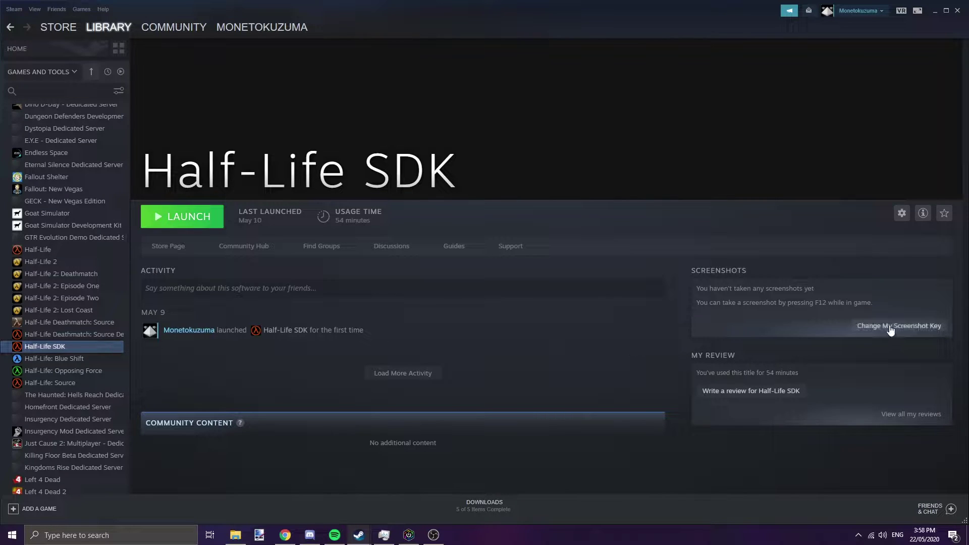
pyautogui.rightClick(77, 347)
pyautogui.click(115, 413)
pyautogui.moveTo(464, 116); pyautogui.dragTo(318, 176)
pyautogui.click(303, 183)
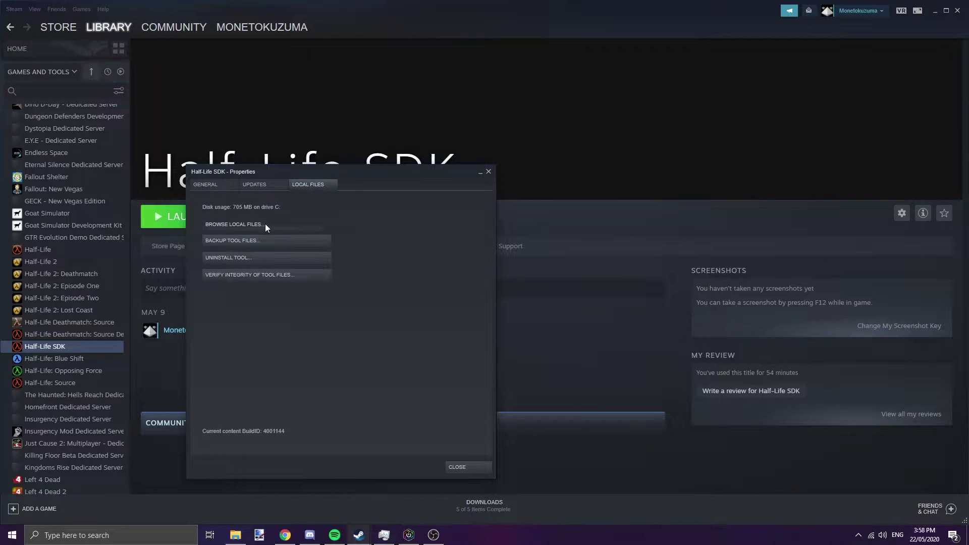
# Browse the Half-Life SDK's local files and open the Hammer Editor folder
pyautogui.click(265, 223)
pyautogui.moveTo(340, 122); pyautogui.dragTo(569, 123)
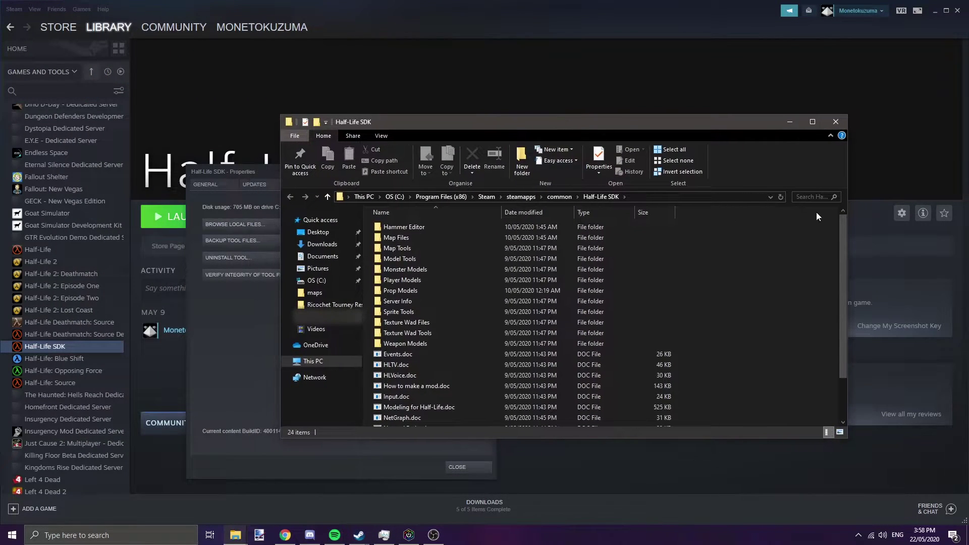
pyautogui.moveTo(738, 122); pyautogui.dragTo(711, 120)
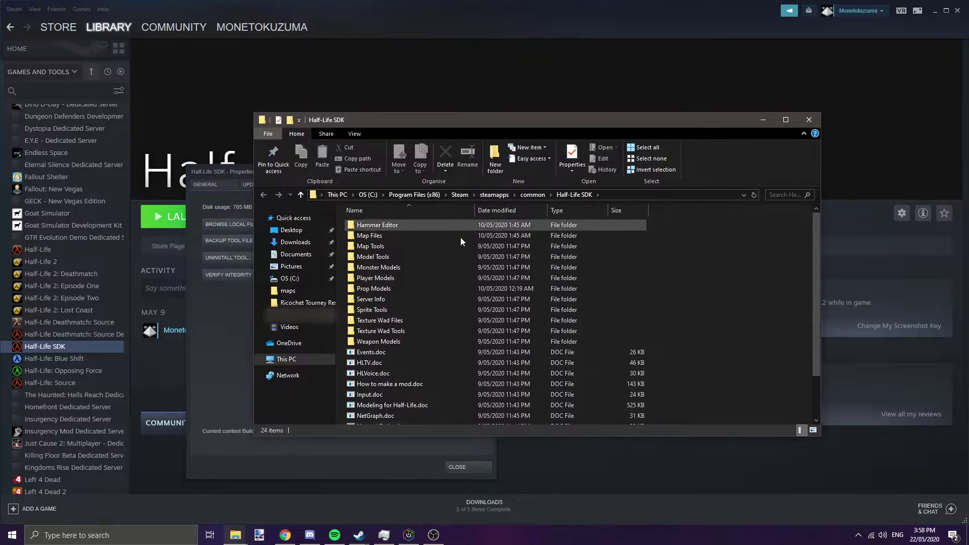
pyautogui.doubleClick(403, 225)
pyautogui.click(393, 332)
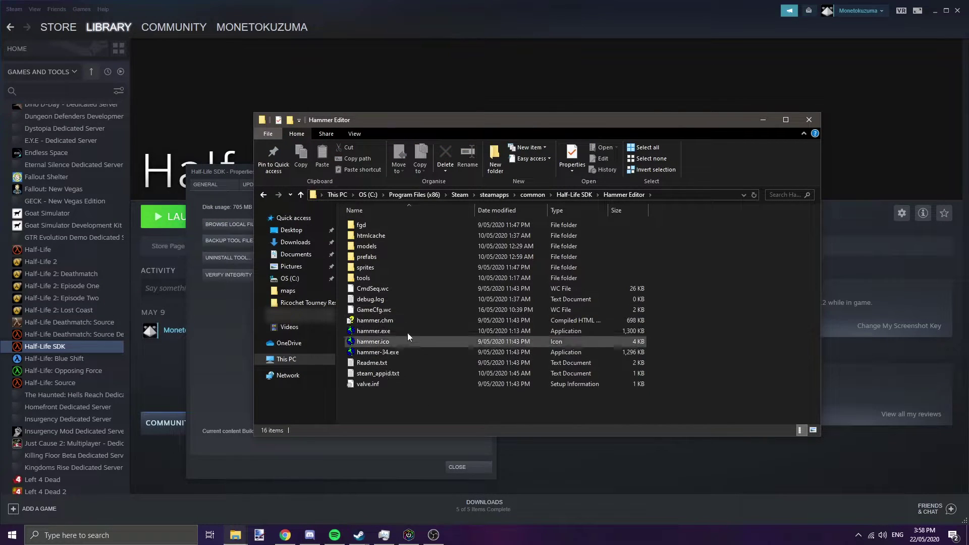
pyautogui.click(414, 351)
pyautogui.click(664, 355)
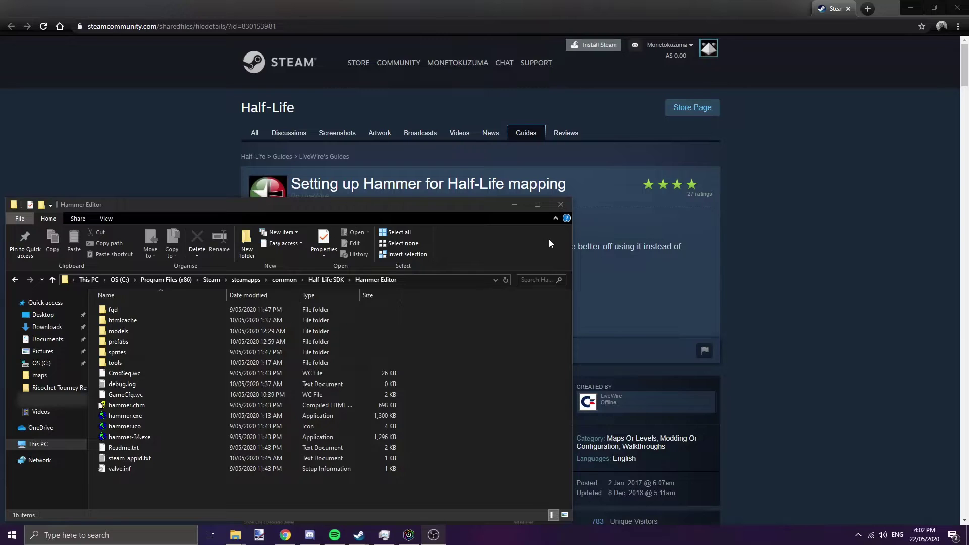
# Switch to the browser's "Setting up Hammer for Half-Life mapping" guide and find its links for downloading the tools
pyautogui.click(299, 201)
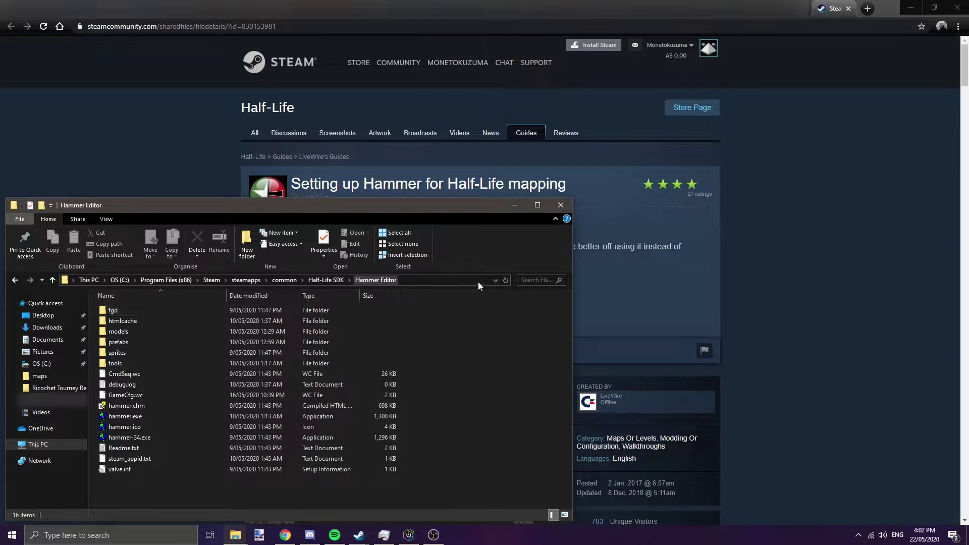
pyautogui.click(739, 254)
pyautogui.moveTo(291, 185); pyautogui.dragTo(566, 185)
pyautogui.click(471, 231)
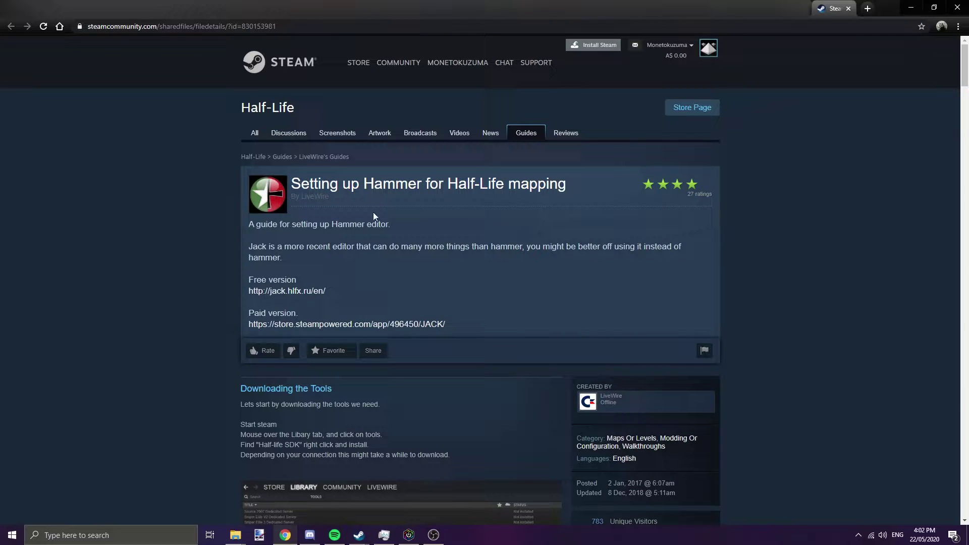
pyautogui.scroll(-10, 373, 214)
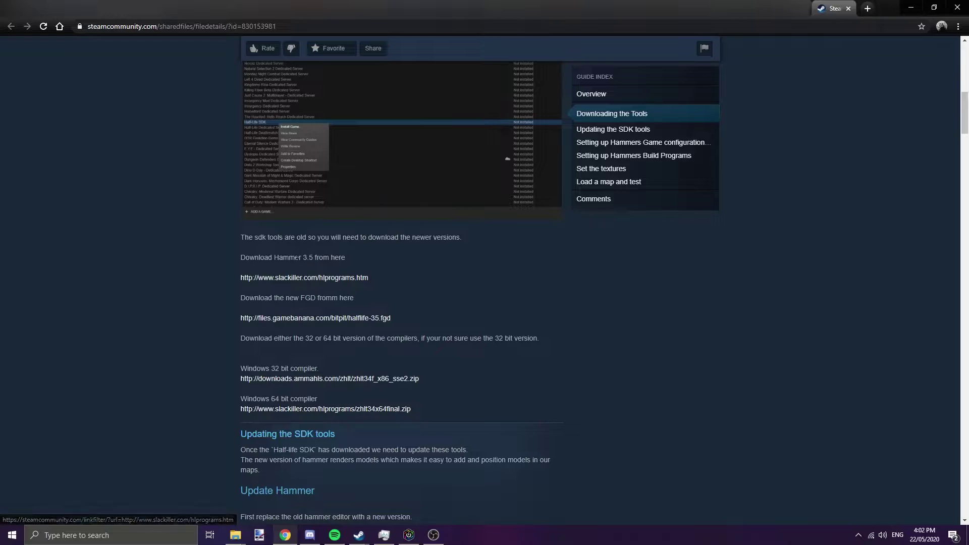
# Open the guide's Hammer 3.5 link in a new tab and continue to the external slackiller.com site
pyautogui.rightClick(339, 286)
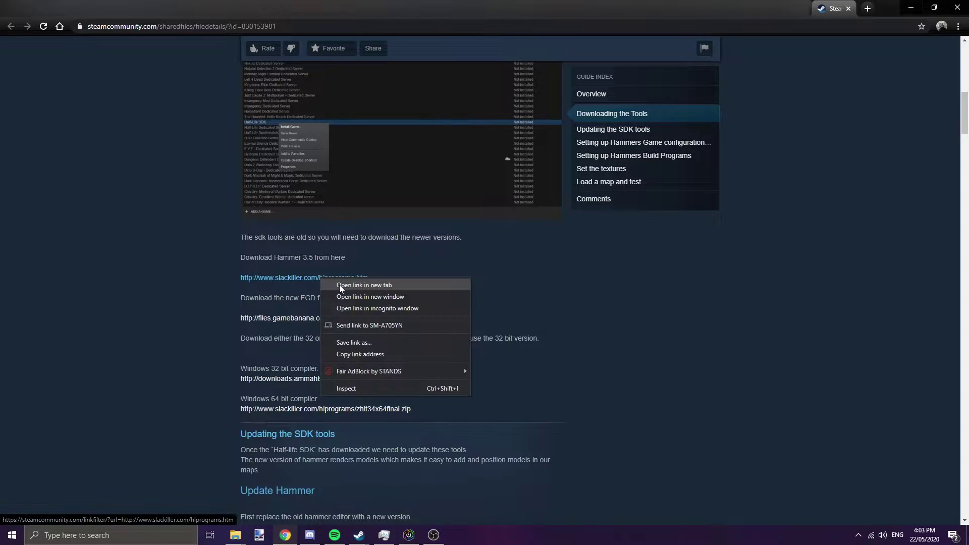
pyautogui.click(340, 286)
pyautogui.click(831, 8)
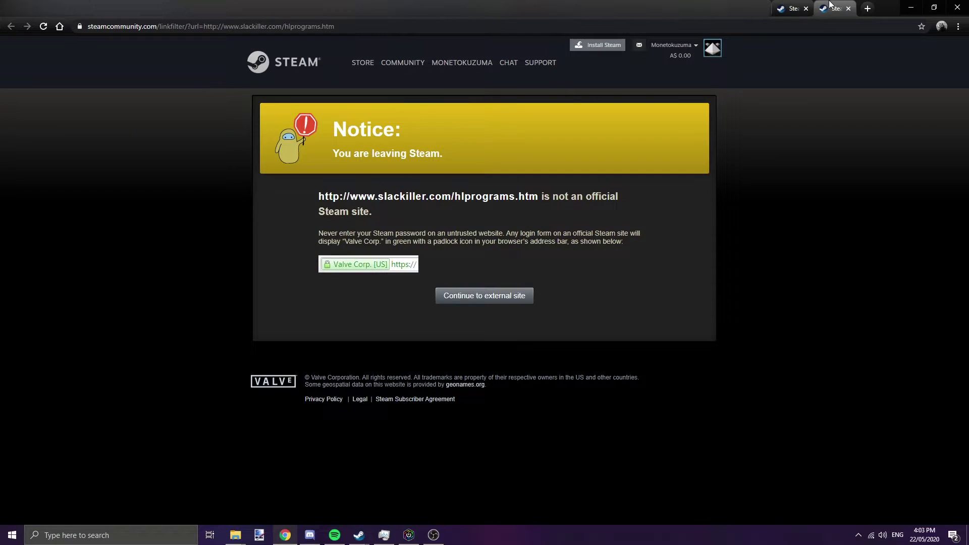
pyautogui.click(502, 299)
# Download Valve Hammer Editor 3.5 and show the downloaded file in its folder
pyautogui.moveTo(621, 200); pyautogui.dragTo(633, 208)
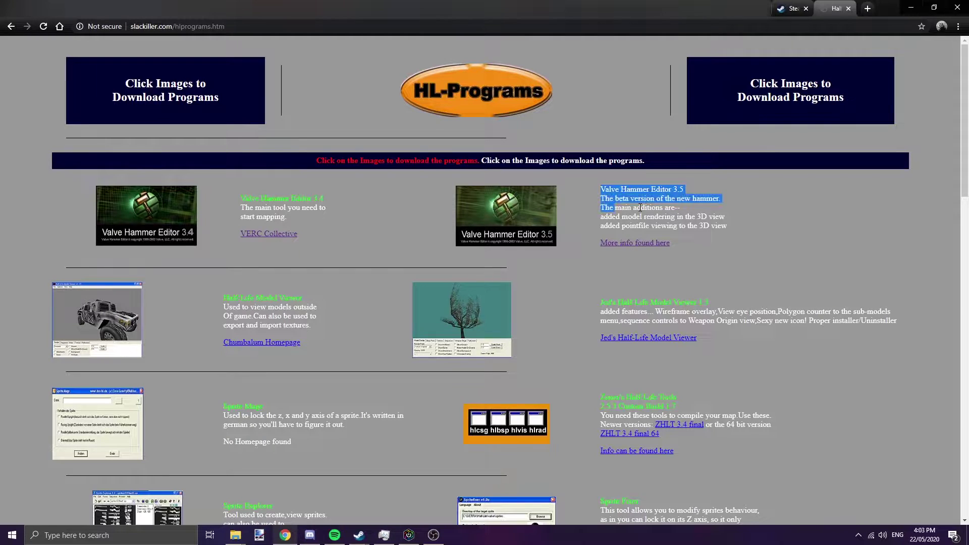
pyautogui.click(518, 219)
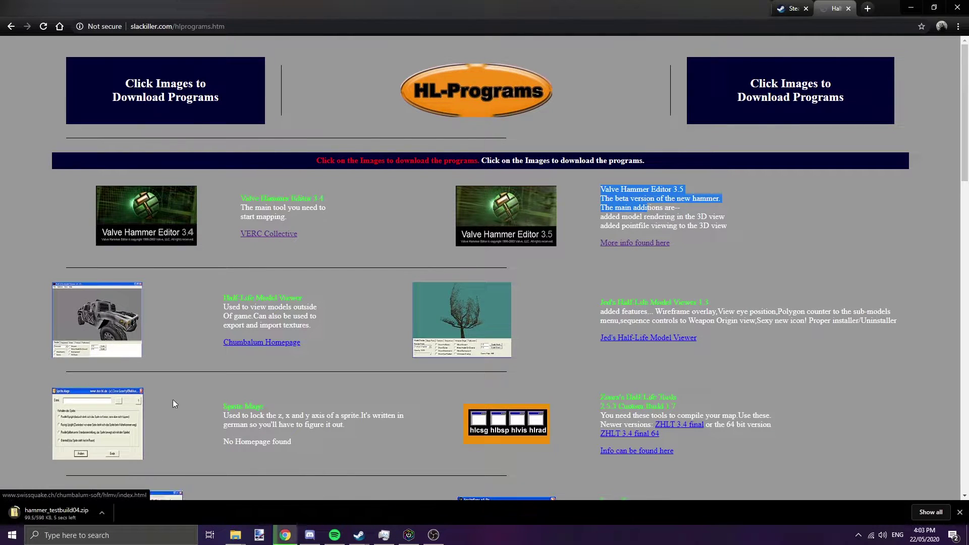
pyautogui.click(108, 518)
pyautogui.click(125, 482)
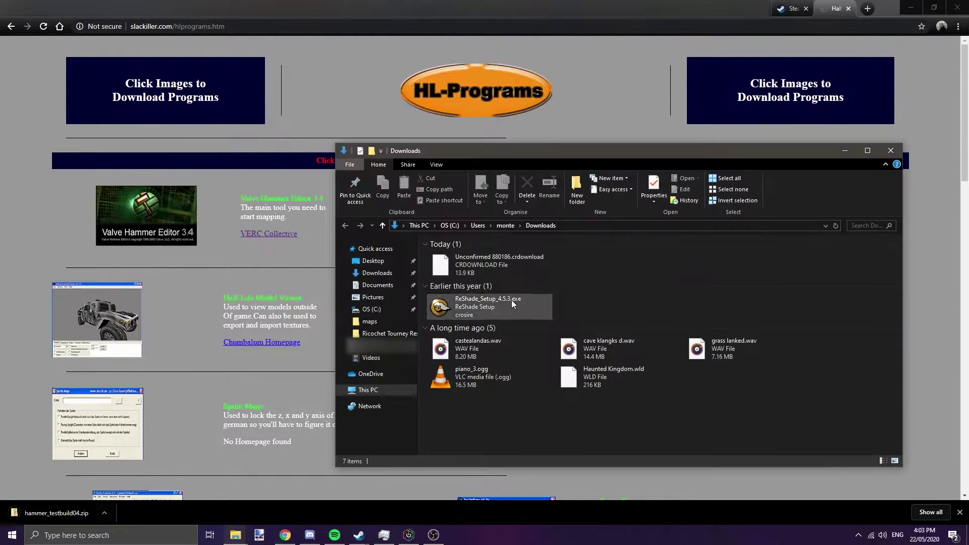
# Open hammer_testbuild04.zip and copy hammer.exe into the Hammer Editor folder, replacing the existing file
pyautogui.rightClick(626, 264)
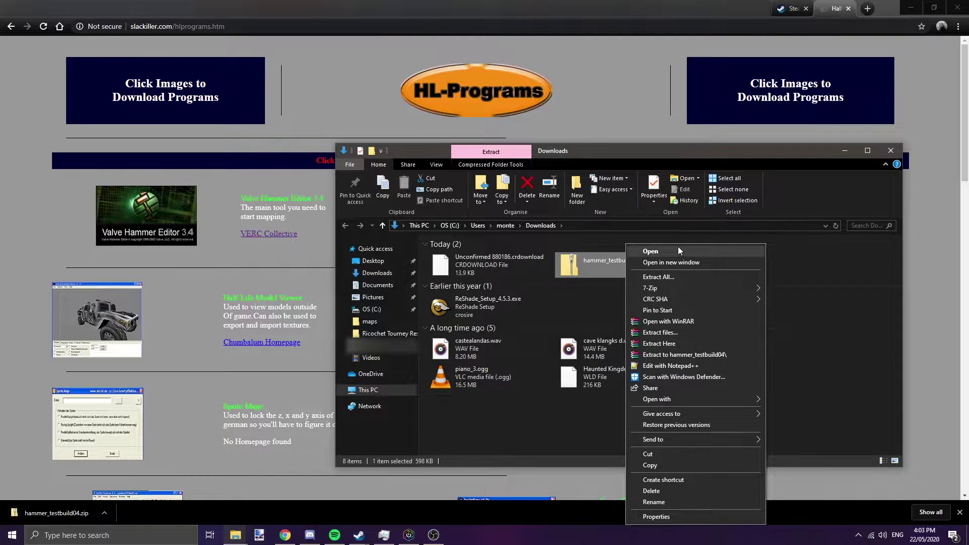
pyautogui.click(667, 250)
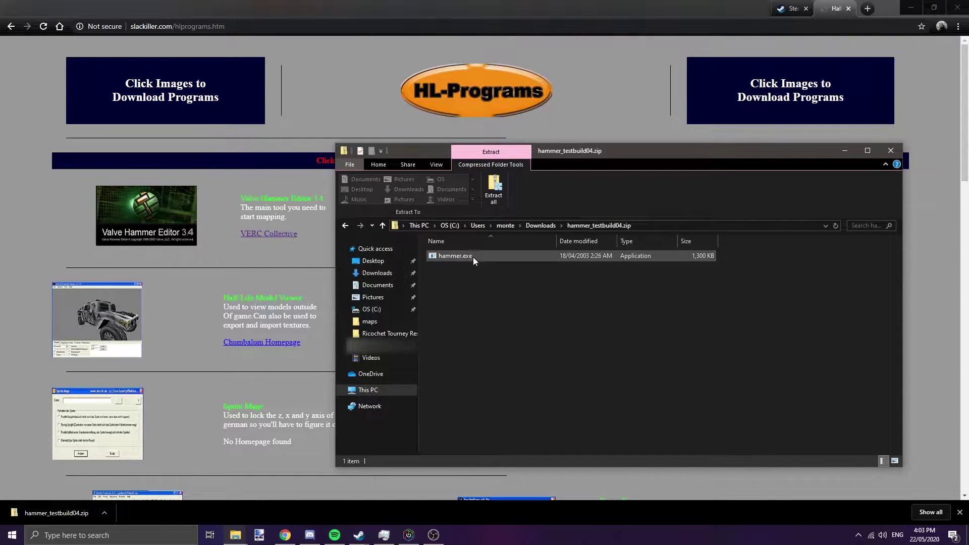
pyautogui.moveTo(246, 518)
pyautogui.click(245, 494)
pyautogui.moveTo(454, 256); pyautogui.dragTo(193, 495)
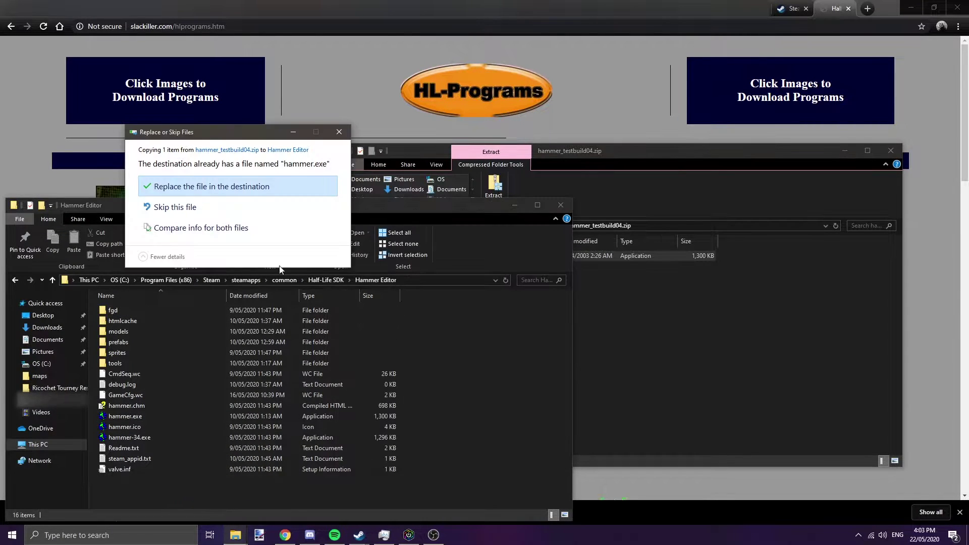
pyautogui.click(232, 190)
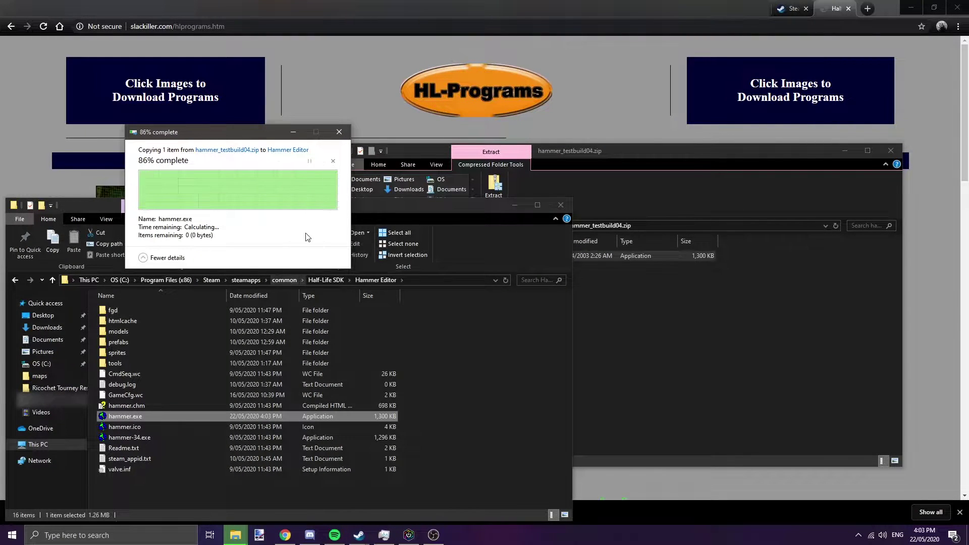
pyautogui.click(350, 438)
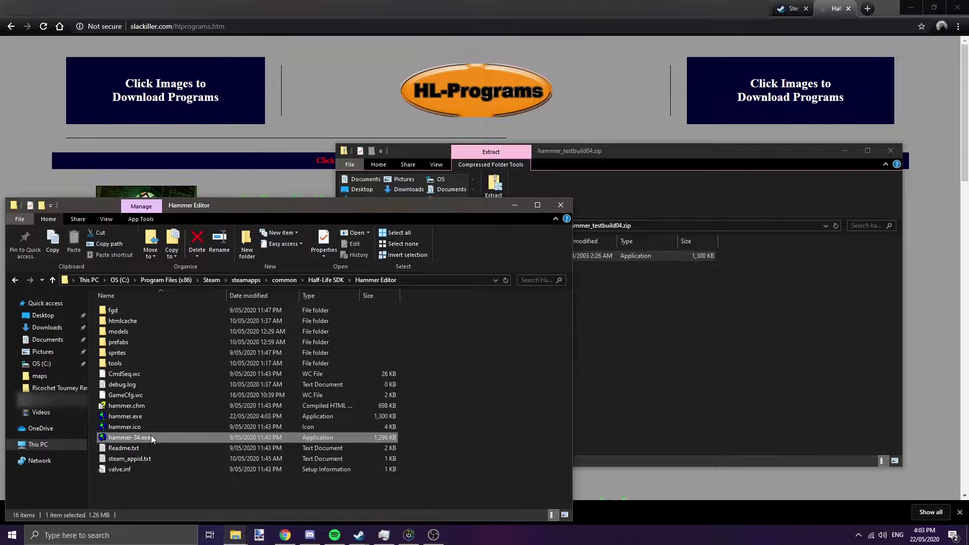
pyautogui.moveTo(279, 211); pyautogui.dragTo(308, 143)
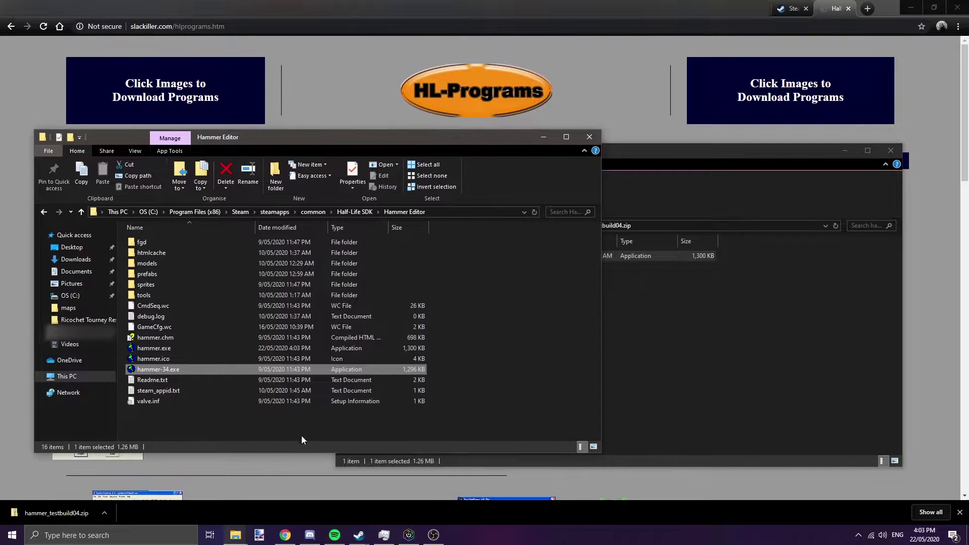
# Return to the Steam guide and download the Windows 64 bit compiler, zhlt34x64final.zip, from the external site
pyautogui.click(790, 9)
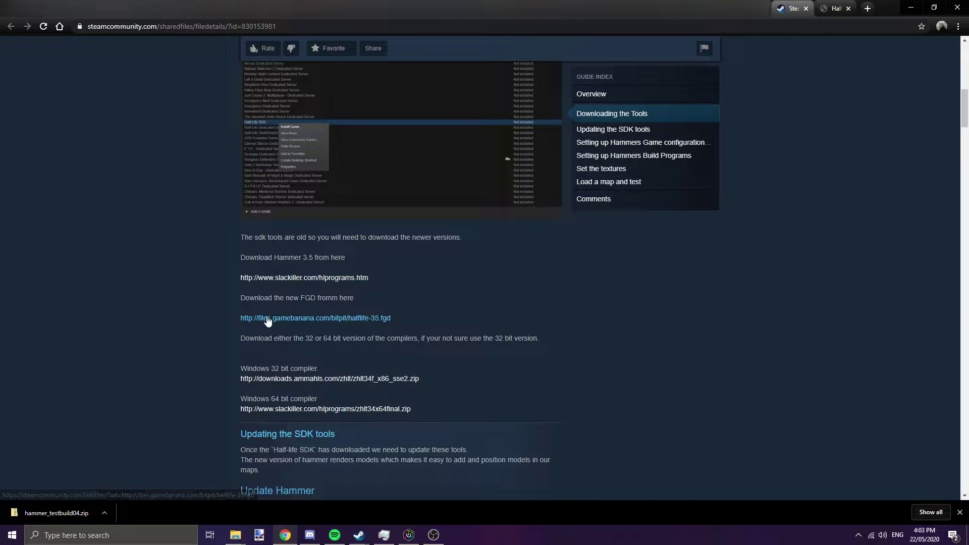
pyautogui.moveTo(216, 321); pyautogui.dragTo(406, 325)
pyautogui.click(404, 322)
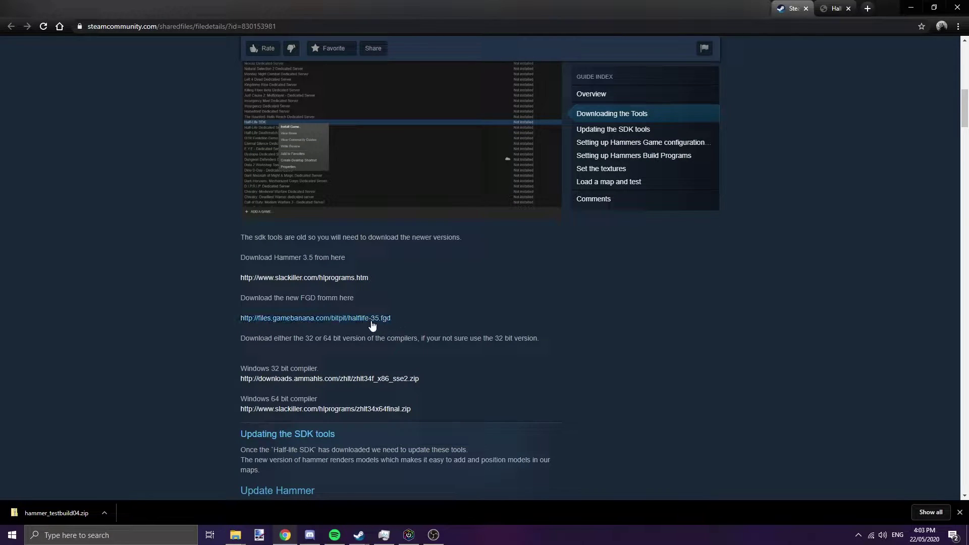
pyautogui.click(339, 410)
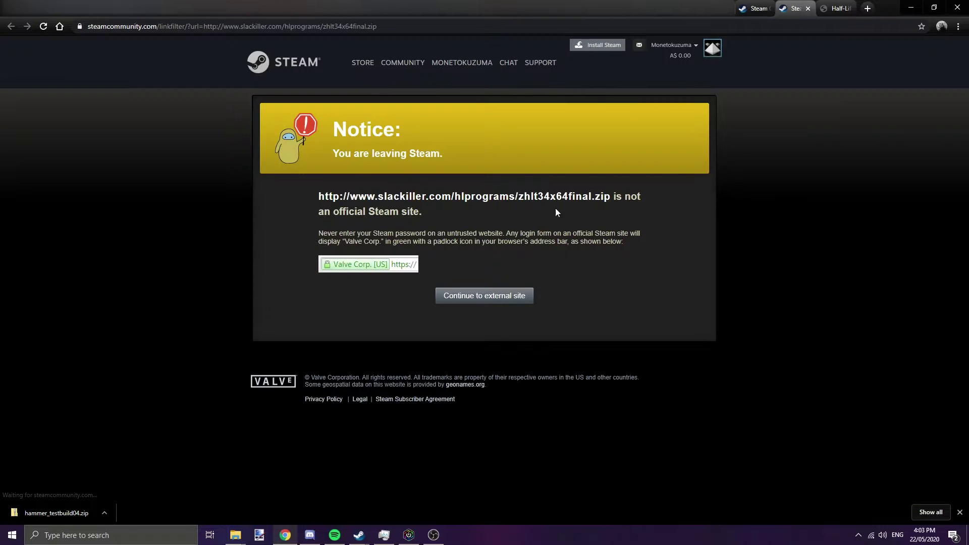
pyautogui.click(485, 297)
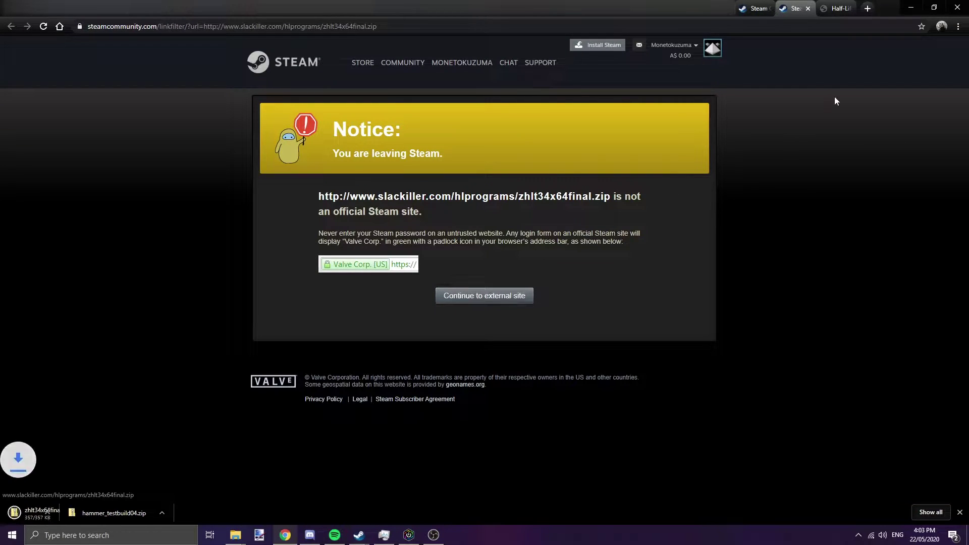
# Show the downloaded zhlt34x64final.zip in its folder and open the archive
pyautogui.click(104, 513)
pyautogui.click(167, 468)
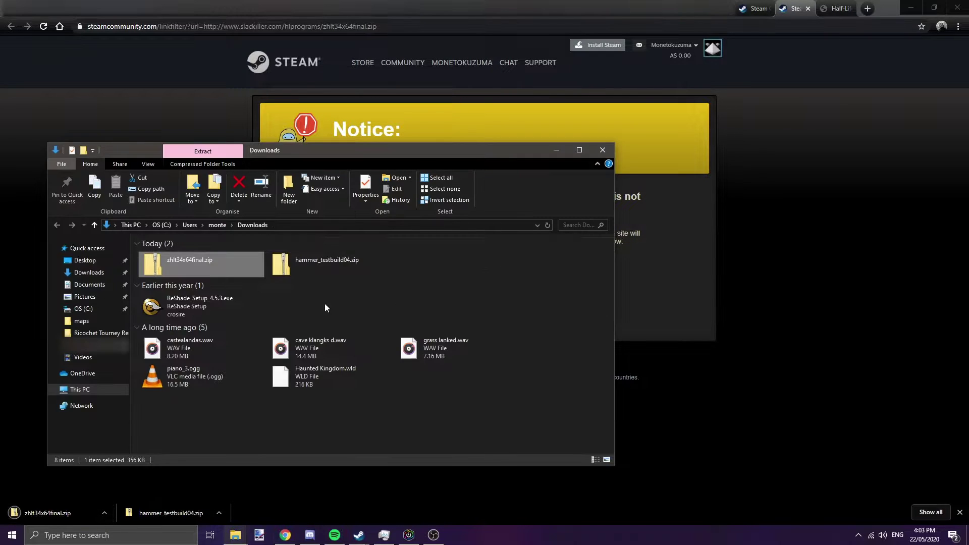
pyautogui.doubleClick(207, 259)
pyautogui.moveTo(309, 149); pyautogui.dragTo(554, 144)
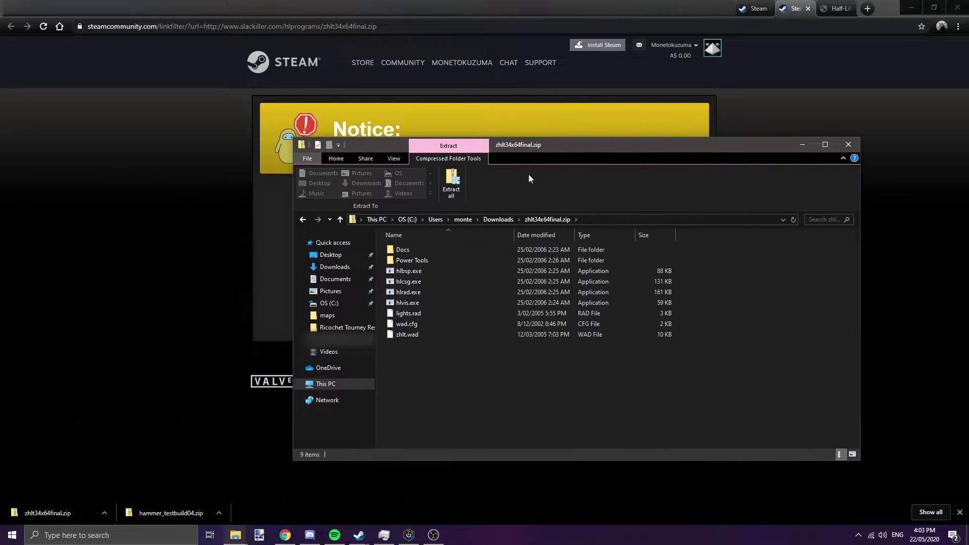
# Switch back to the Hammer Editor folder and open the zhlt folder inside tools
pyautogui.click(235, 535)
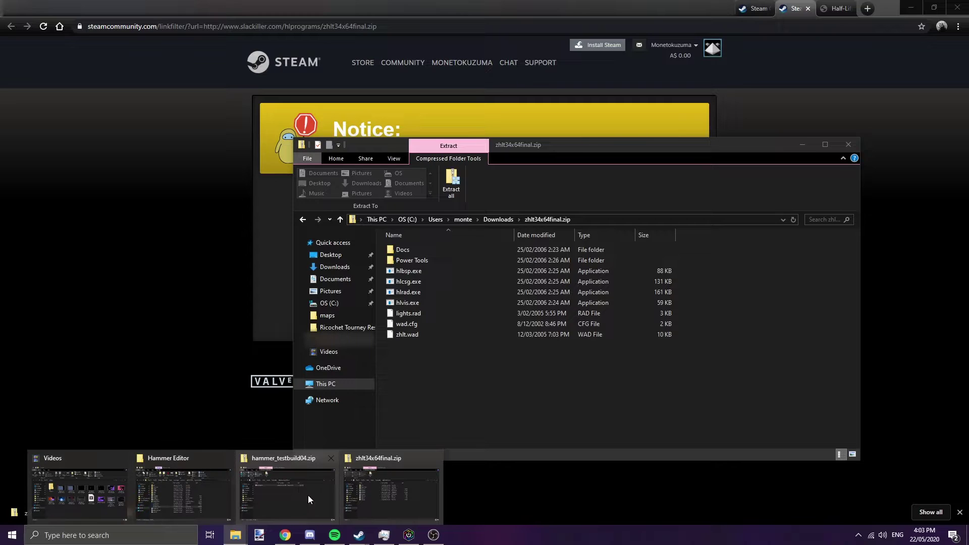
pyautogui.click(190, 495)
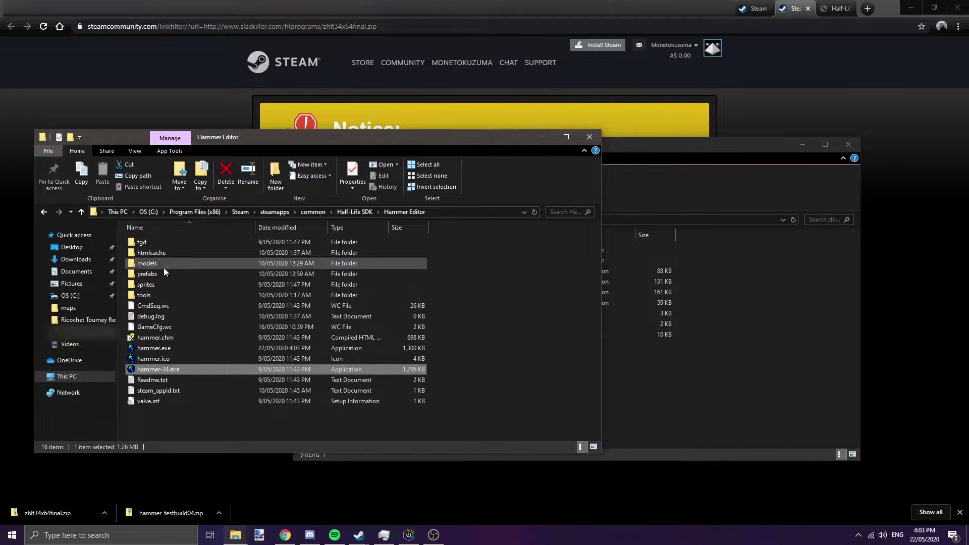
pyautogui.doubleClick(157, 295)
pyautogui.doubleClick(161, 244)
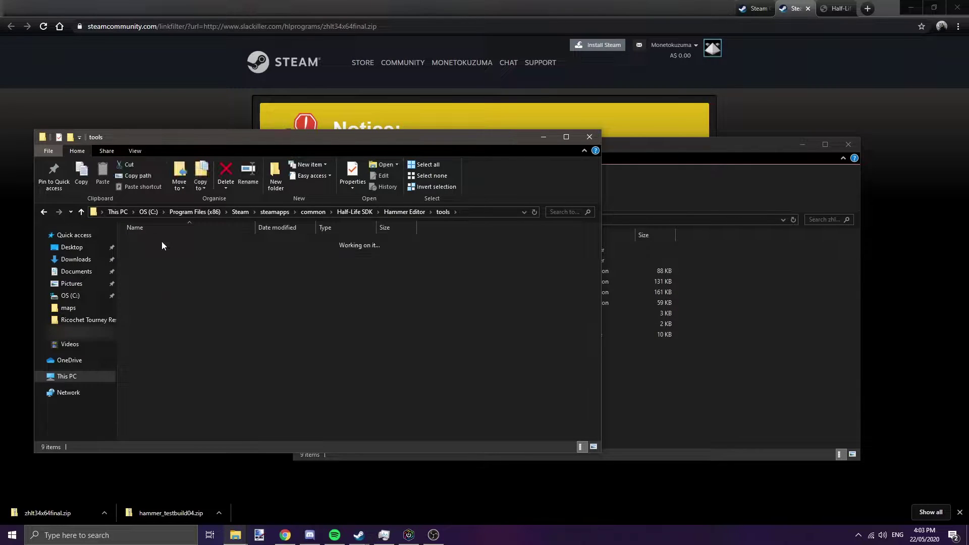
# Select all the contents of the zhlt34x64final.zip archive and go back up to the tools folder
pyautogui.click(626, 356)
pyautogui.moveTo(486, 384); pyautogui.dragTo(431, 246)
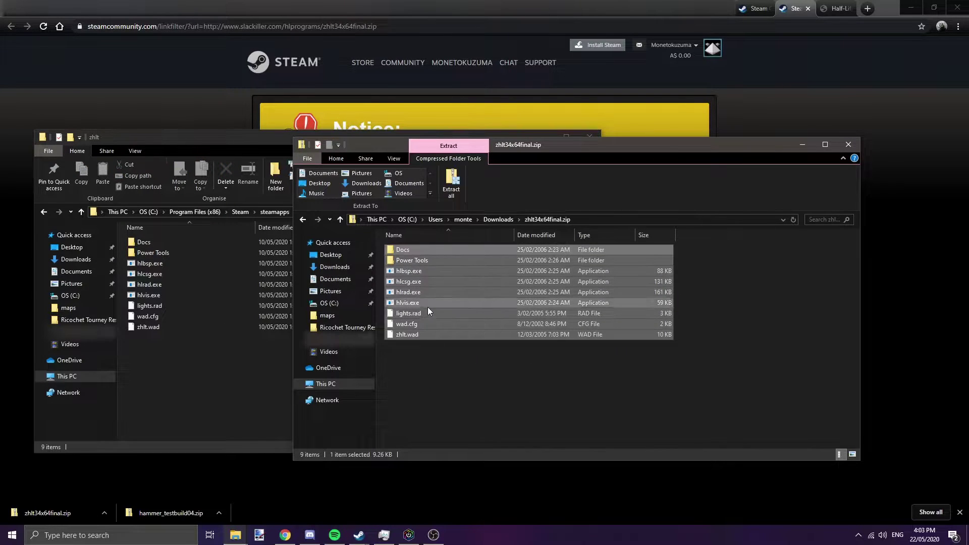
pyautogui.click(177, 364)
pyautogui.click(441, 212)
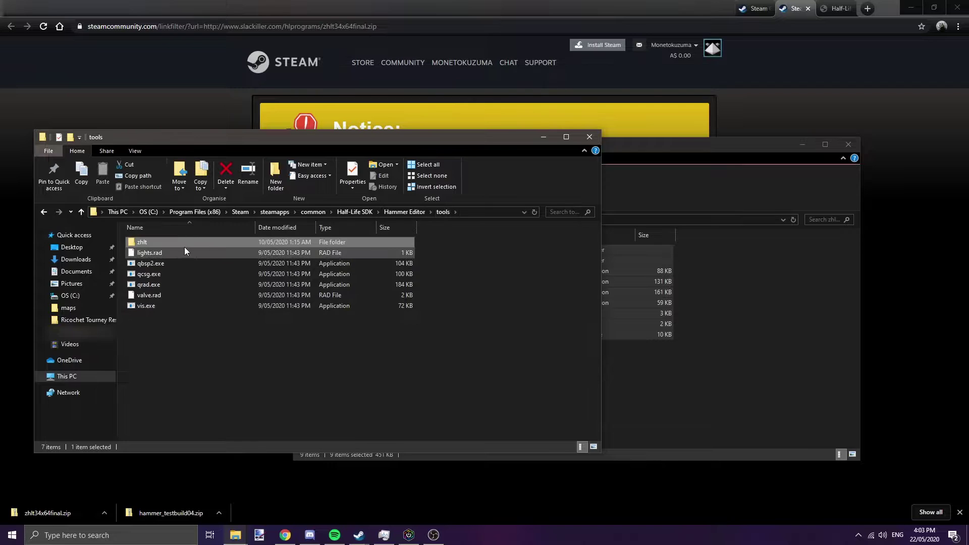
pyautogui.moveTo(401, 145); pyautogui.dragTo(469, 149)
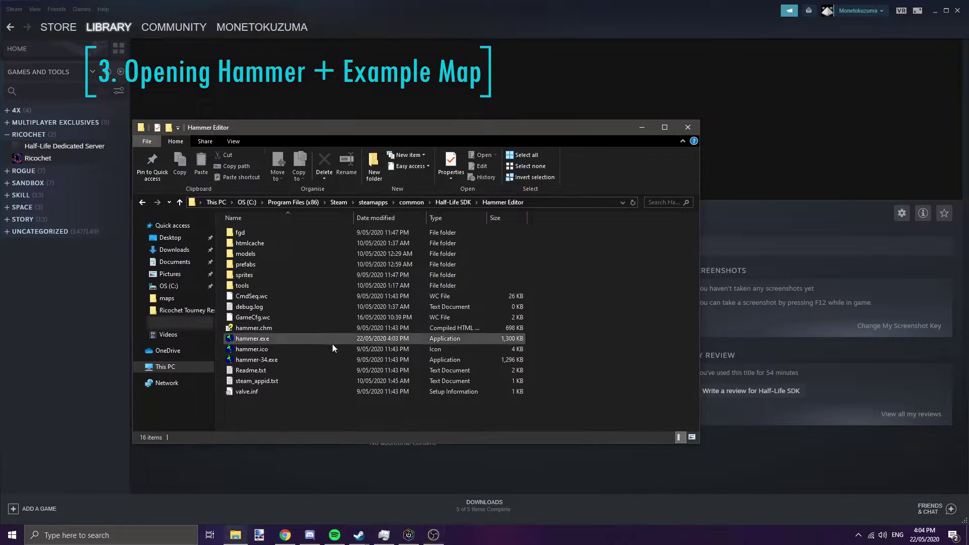
# Launch hammer.exe from the Hammer Editor folder and open the recent map rc_snake_arena.rmf
pyautogui.doubleClick(271, 336)
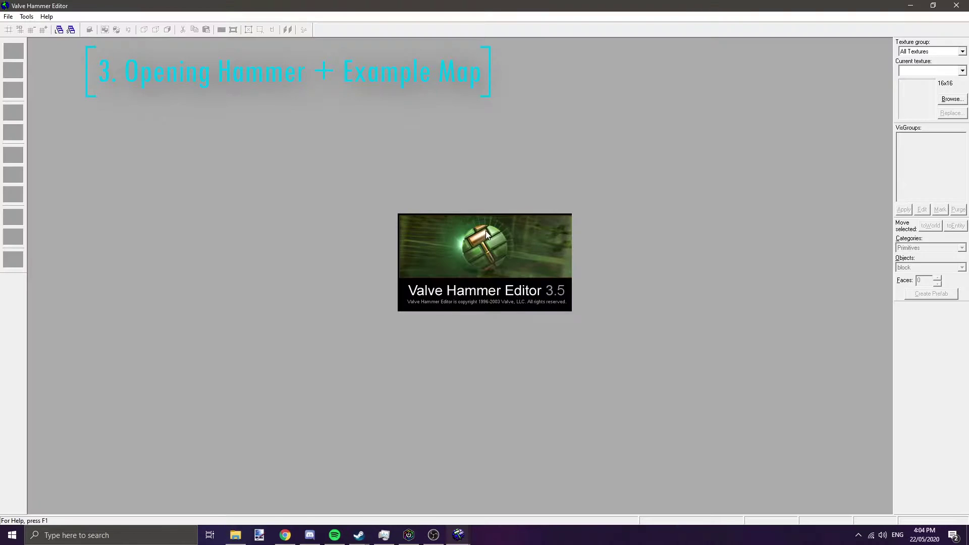
pyautogui.click(10, 16)
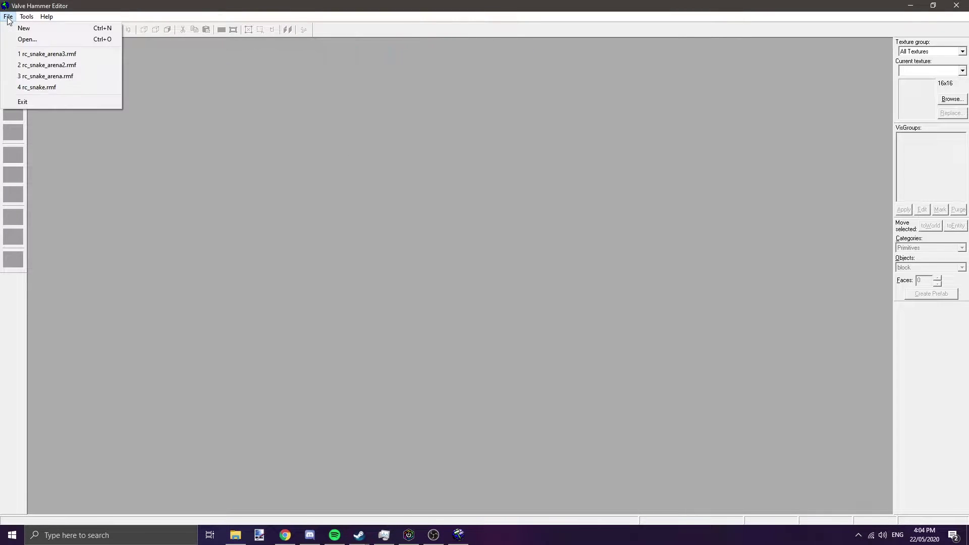
pyautogui.click(74, 78)
# Fly the 3D camera back and around to examine the overall layout of the snake arena
pyautogui.scroll(3, 346, 186)
pyautogui.press('s')
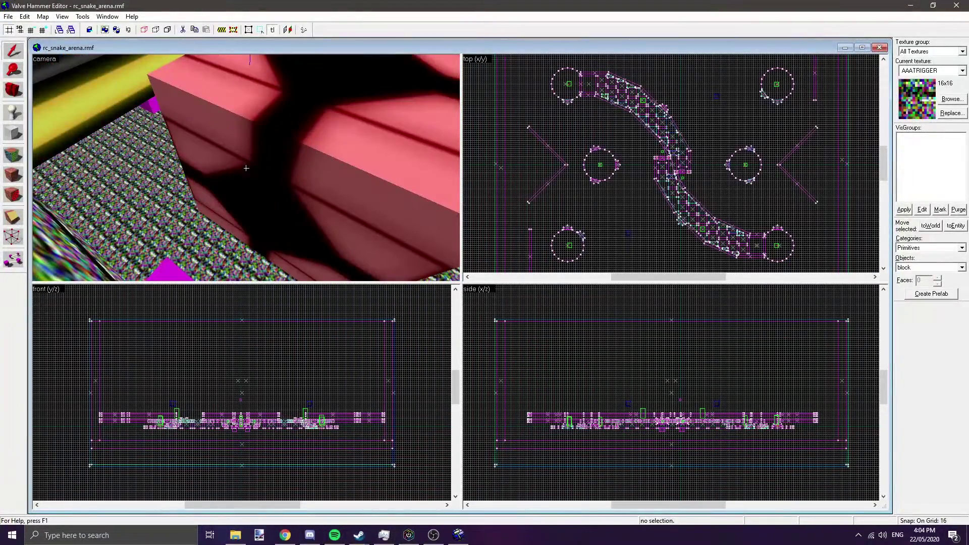
pyautogui.press('s')
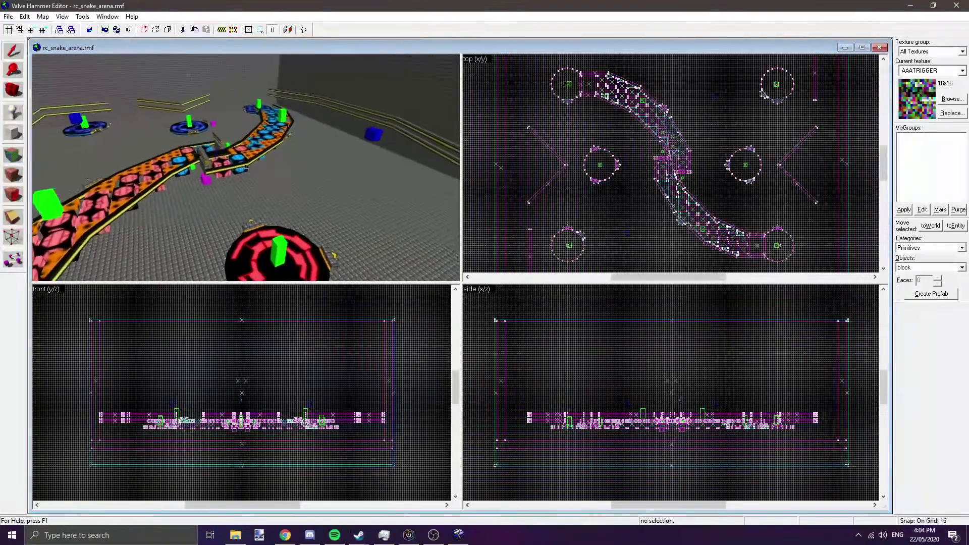
pyautogui.press('s')
pyautogui.press('z')
pyautogui.press('z')
pyautogui.click(252, 119)
pyautogui.press('z')
pyautogui.press('z')
pyautogui.click(246, 167)
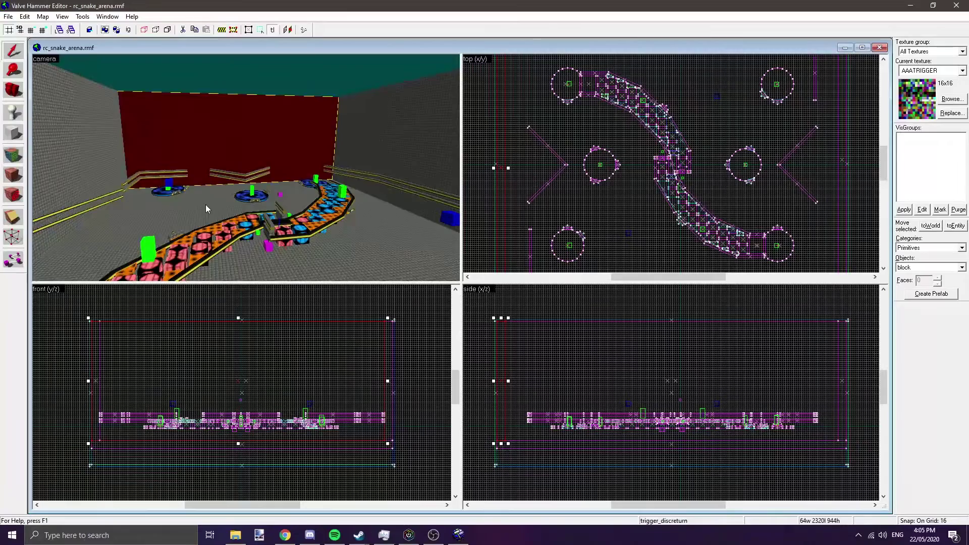
# Select yellow wall rails and a small solid beside a red platform in the 3D view to examine the arena's geometry
pyautogui.click(205, 204)
pyautogui.click(239, 179)
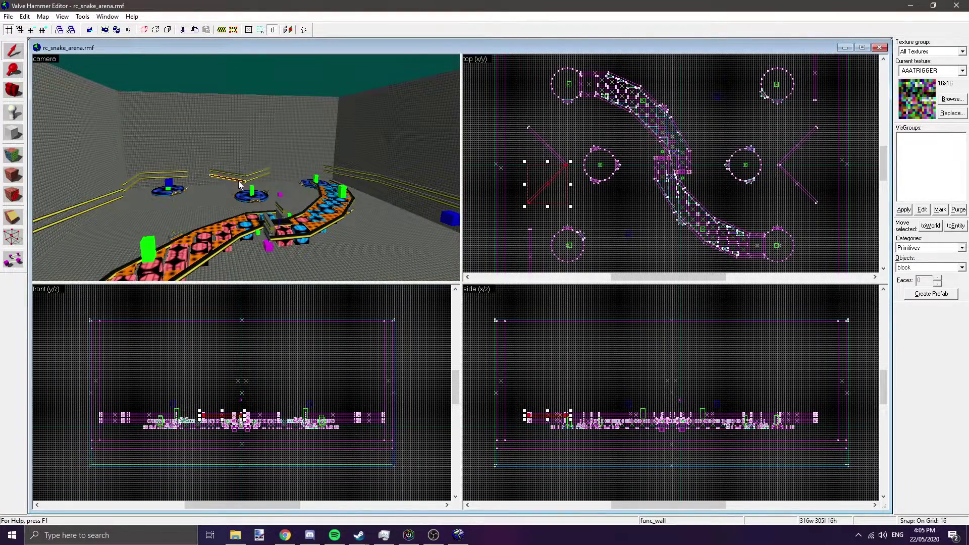
pyautogui.click(234, 240)
pyautogui.press('z')
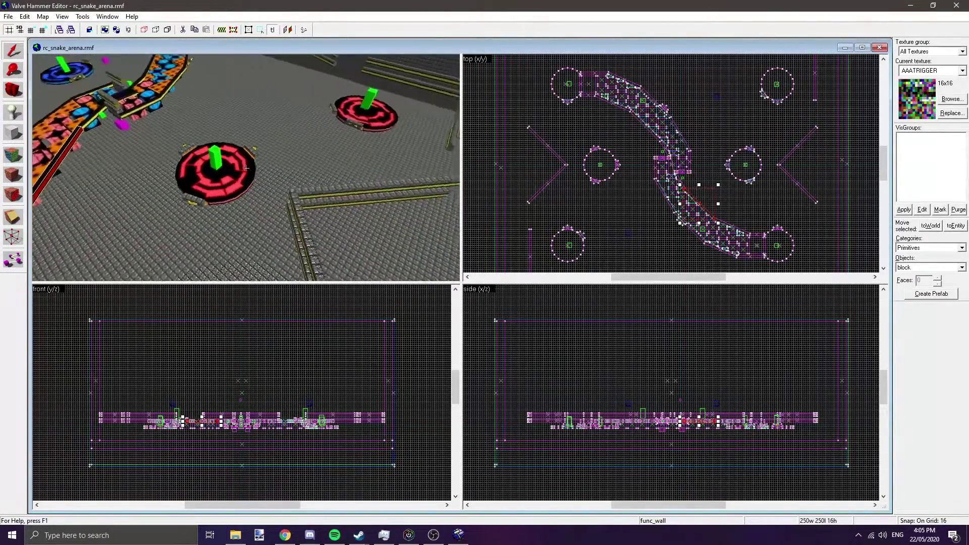
pyautogui.press('z')
pyautogui.click(207, 186)
pyautogui.click(204, 188)
pyautogui.press('z')
# Select the player spawn, powerup and central info_ricochet entities in the 3D view to examine how they are placed
pyautogui.press('z')
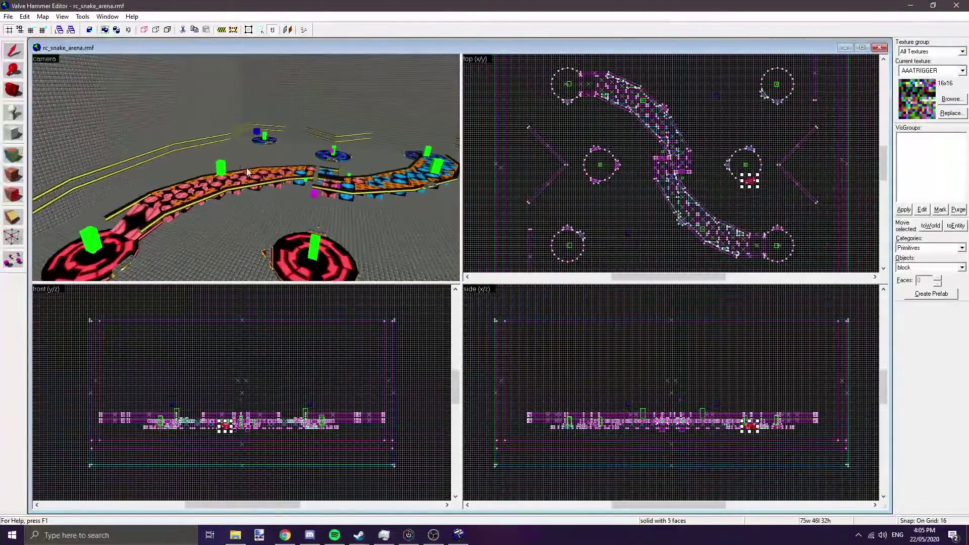
pyautogui.click(224, 168)
pyautogui.click(96, 246)
pyautogui.press('z')
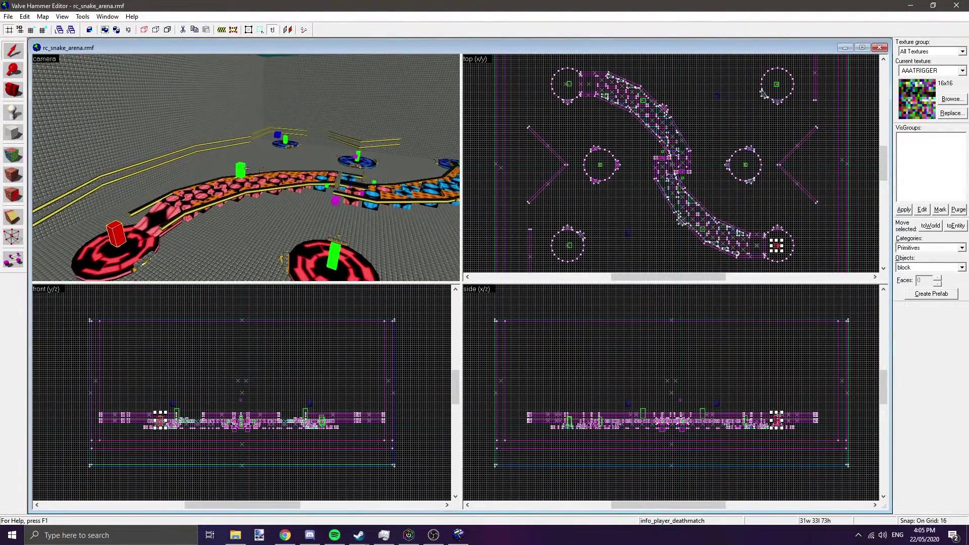
pyautogui.press('w')
pyautogui.click(245, 168)
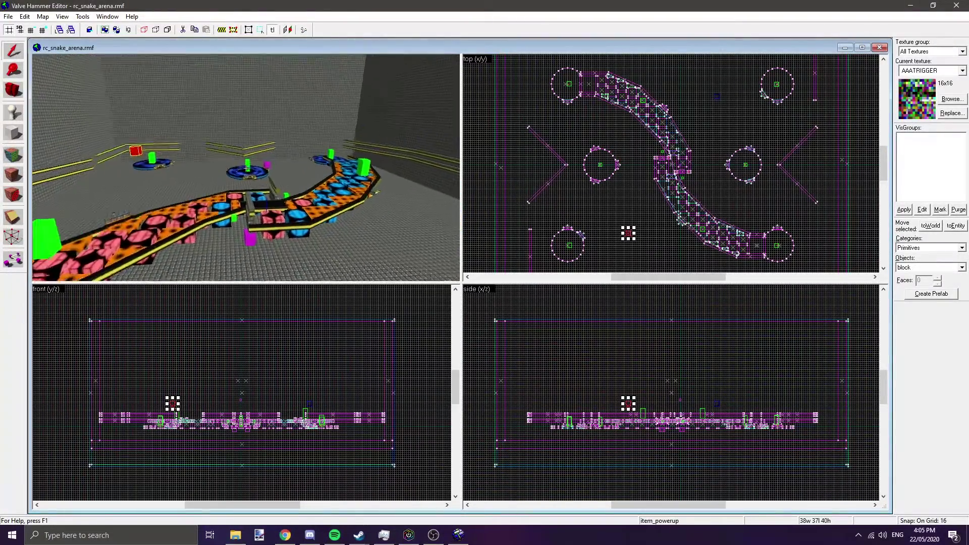
pyautogui.press('a')
pyautogui.press('z')
pyautogui.click(295, 159)
pyautogui.press('z')
pyautogui.press('s')
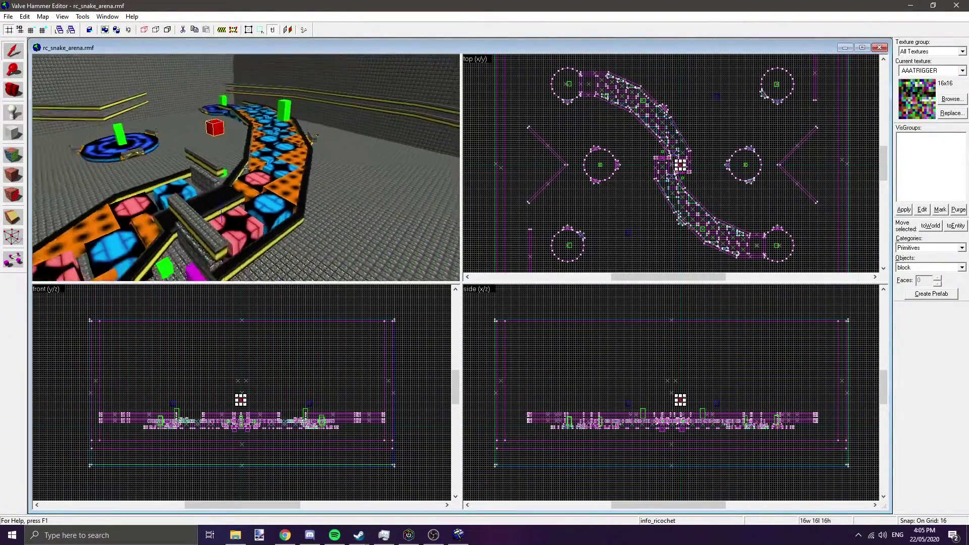
pyautogui.press('a')
pyautogui.press('z')
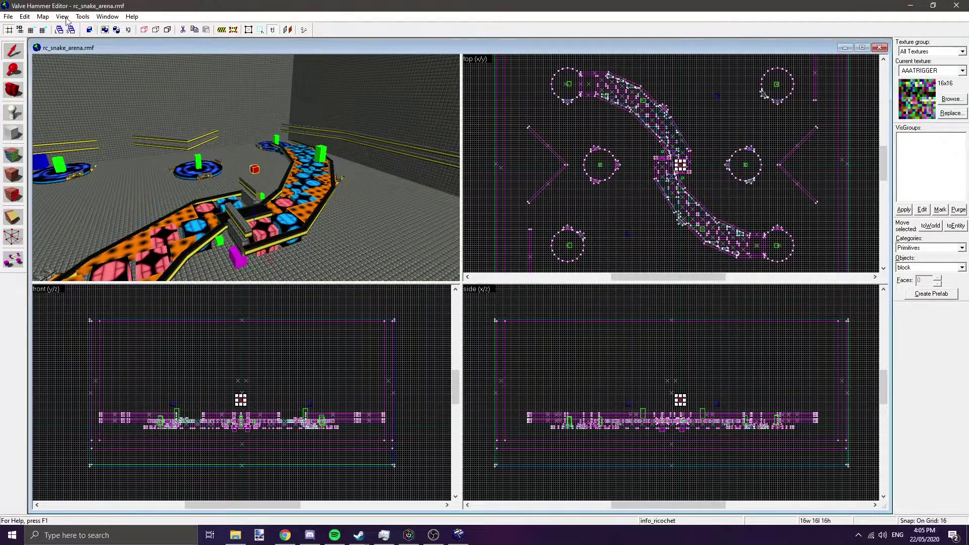
# Create a new empty map and open the game configuration options
pyautogui.click(9, 16)
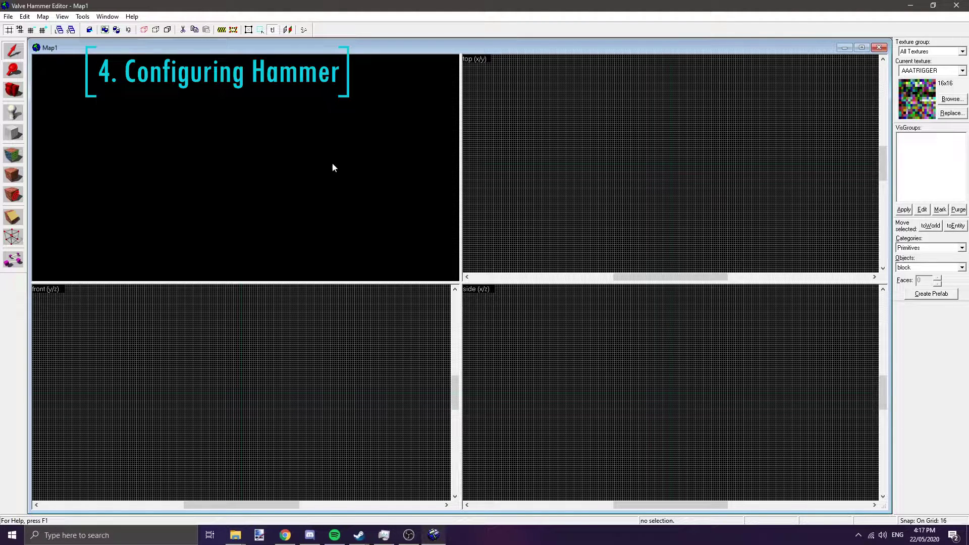
pyautogui.click(82, 17)
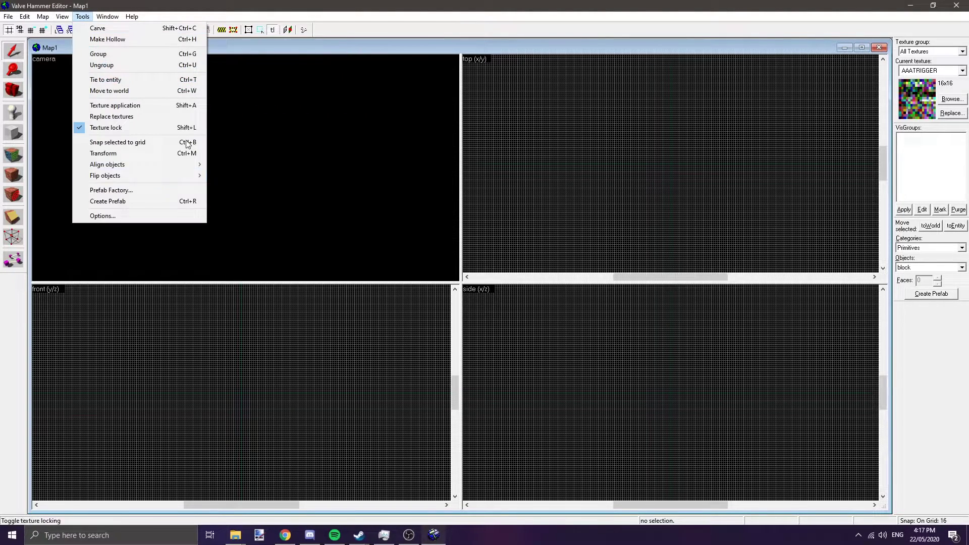
pyautogui.click(143, 216)
pyautogui.click(446, 154)
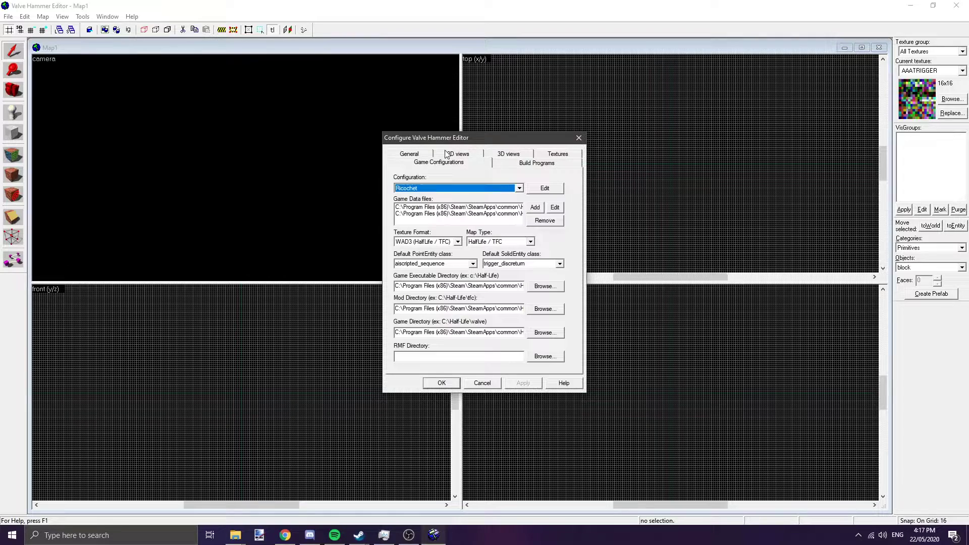
# Switch to the Ricochet 2 game configuration and check the list of configurations
pyautogui.click(517, 188)
pyautogui.click(429, 205)
pyautogui.click(544, 189)
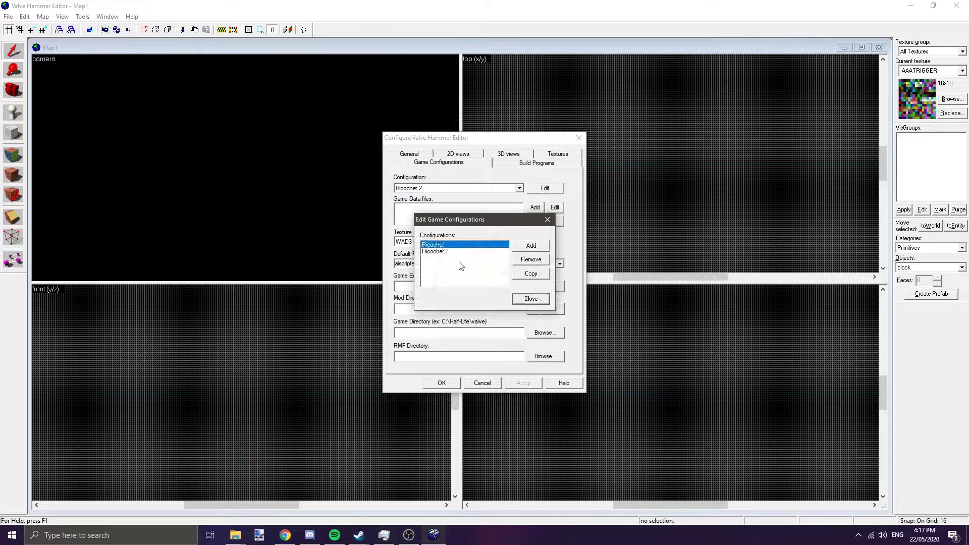
pyautogui.click(547, 220)
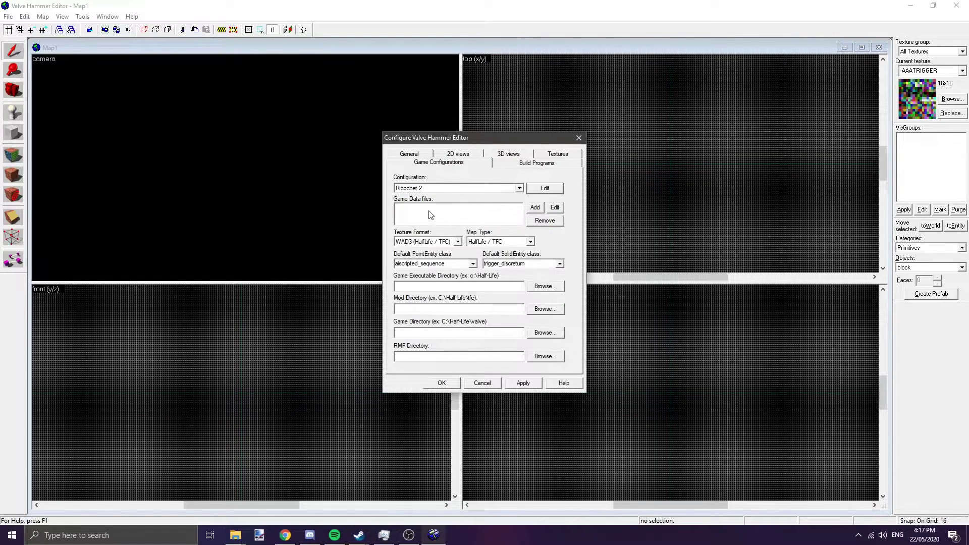
# Add ricochet.fgd from the Hammer Editor's fgd\ricochet folder to the game data files
pyautogui.click(532, 209)
pyautogui.click(512, 216)
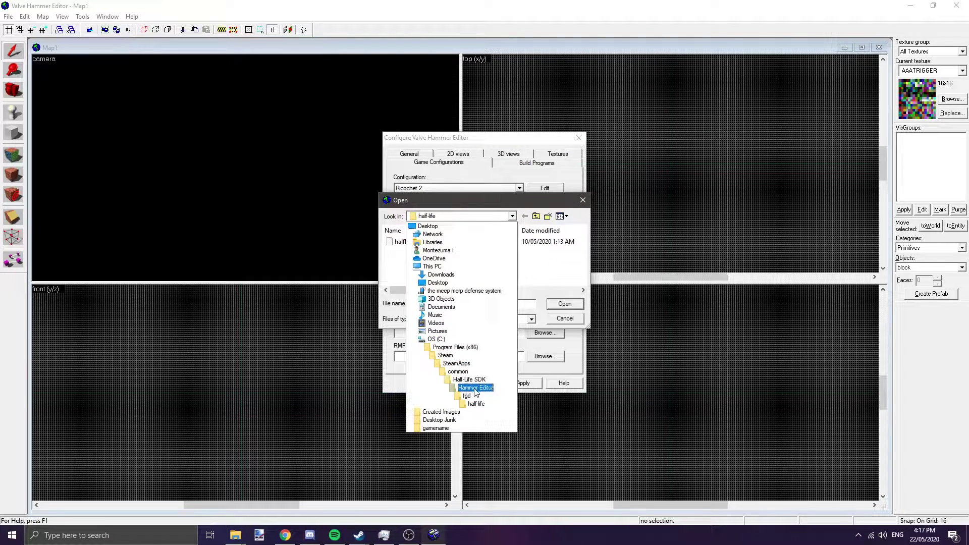
pyautogui.click(467, 396)
pyautogui.scroll(-1, 426, 266)
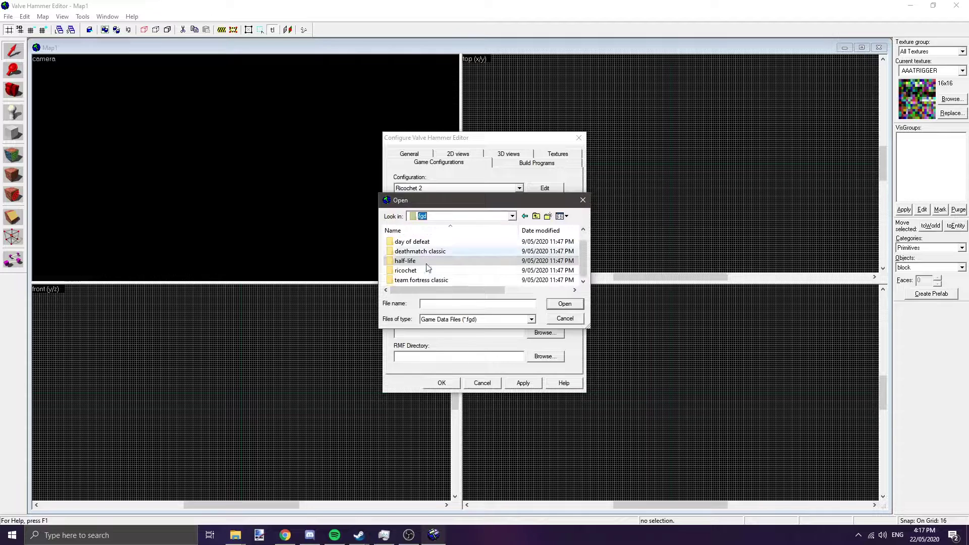
pyautogui.doubleClick(424, 266)
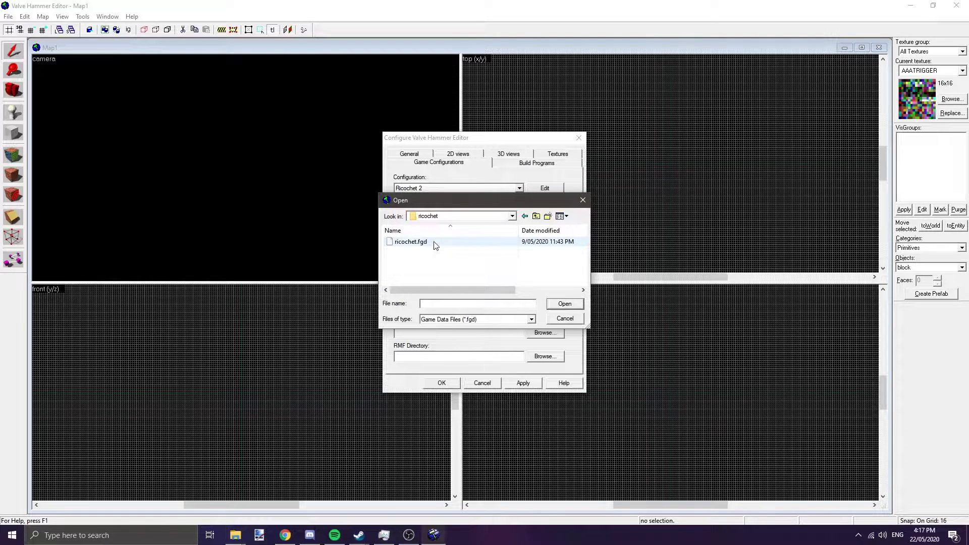
pyautogui.doubleClick(434, 242)
# Add the Half-Life game data file from the fgd\half-life folder to the same configuration
pyautogui.click(534, 207)
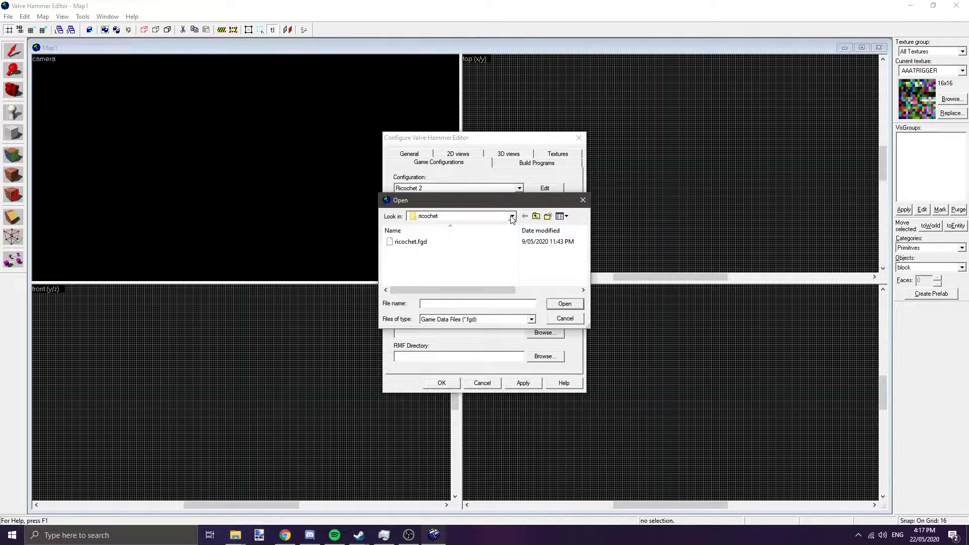
pyautogui.click(512, 216)
pyautogui.click(475, 398)
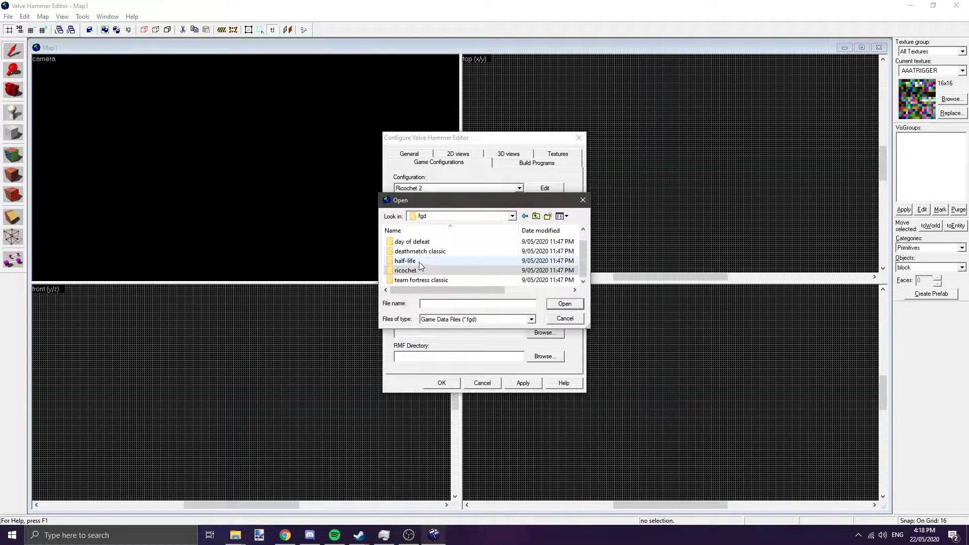
pyautogui.doubleClick(420, 262)
pyautogui.doubleClick(441, 242)
# Choose WAD3 (HalfLife / TFC) textures and the HalfLife / TFC map type, with aiscripted_sequence and trigger_discreturn as default entity classes
pyautogui.click(453, 250)
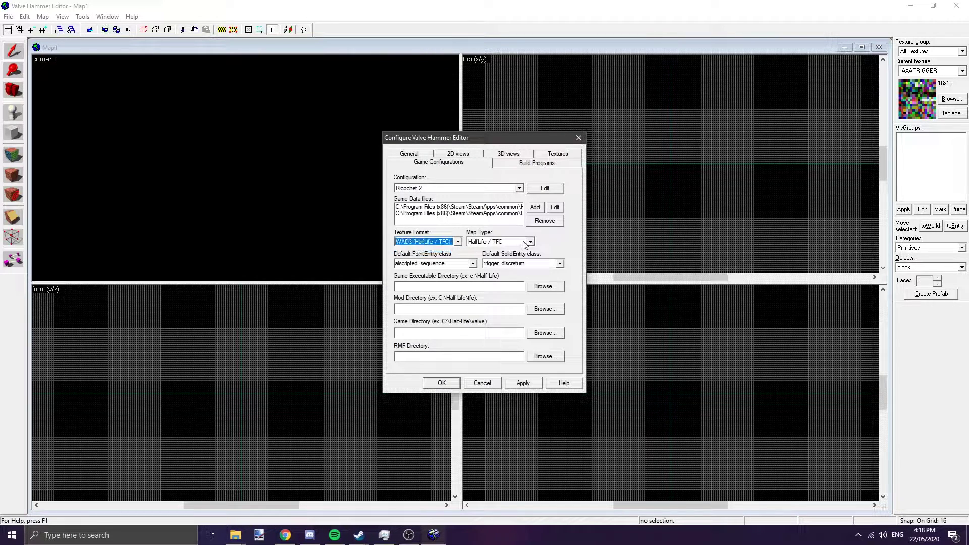
pyautogui.click(529, 241)
pyautogui.click(525, 250)
pyautogui.click(473, 264)
pyautogui.click(474, 264)
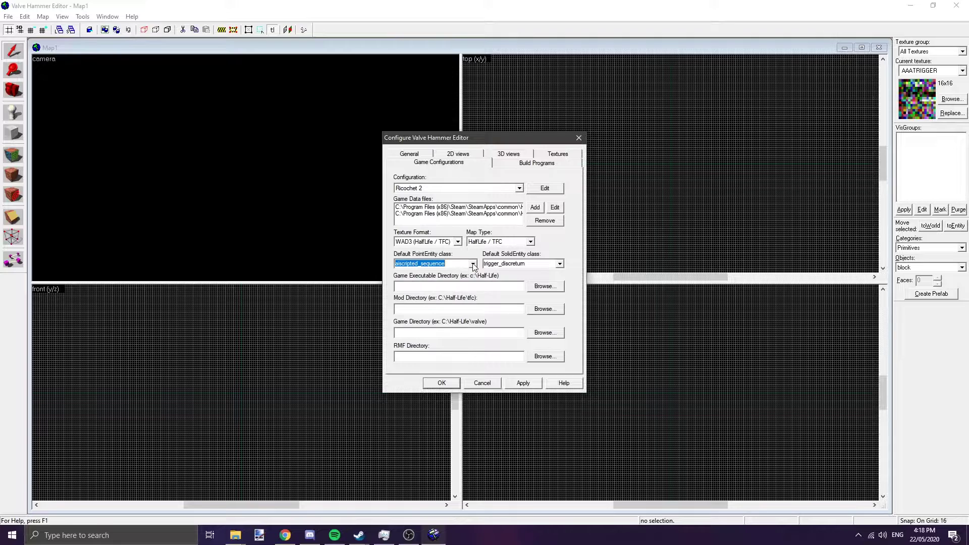
pyautogui.doubleClick(559, 264)
# Set the game executable directory to the Half-Life folder in Steam\SteamApps\common
pyautogui.click(543, 286)
pyautogui.scroll(-6, 547, 258)
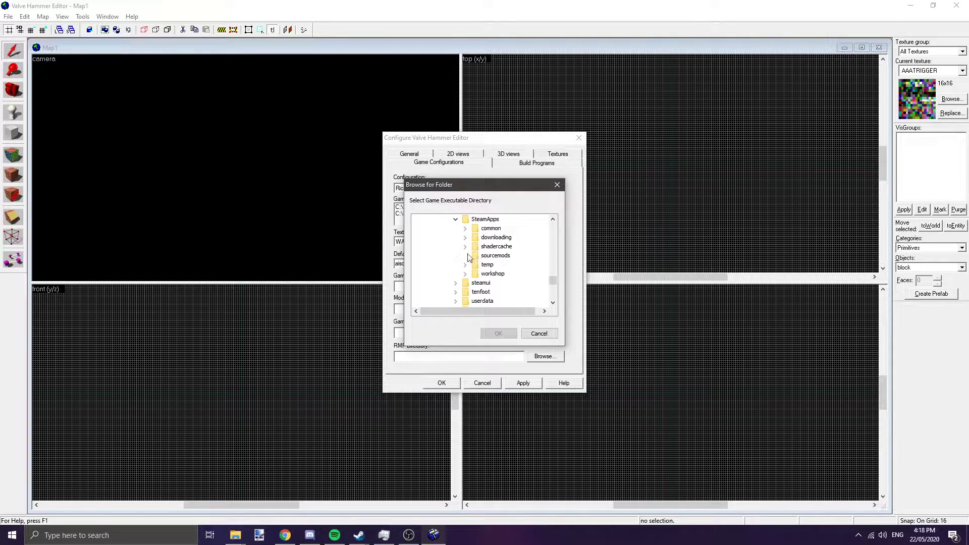
pyautogui.click(467, 230)
pyautogui.moveTo(552, 261); pyautogui.dragTo(554, 274)
pyautogui.click(475, 256)
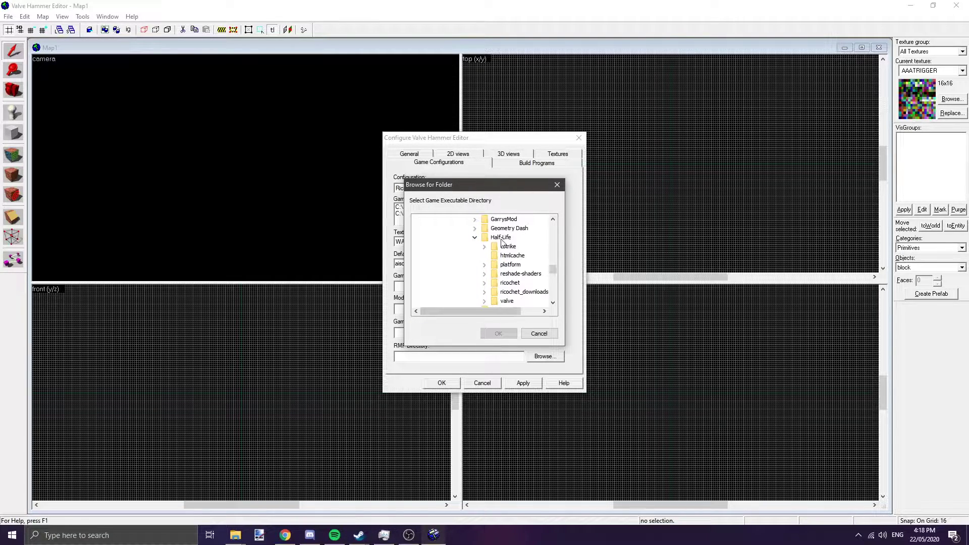
pyautogui.click(498, 333)
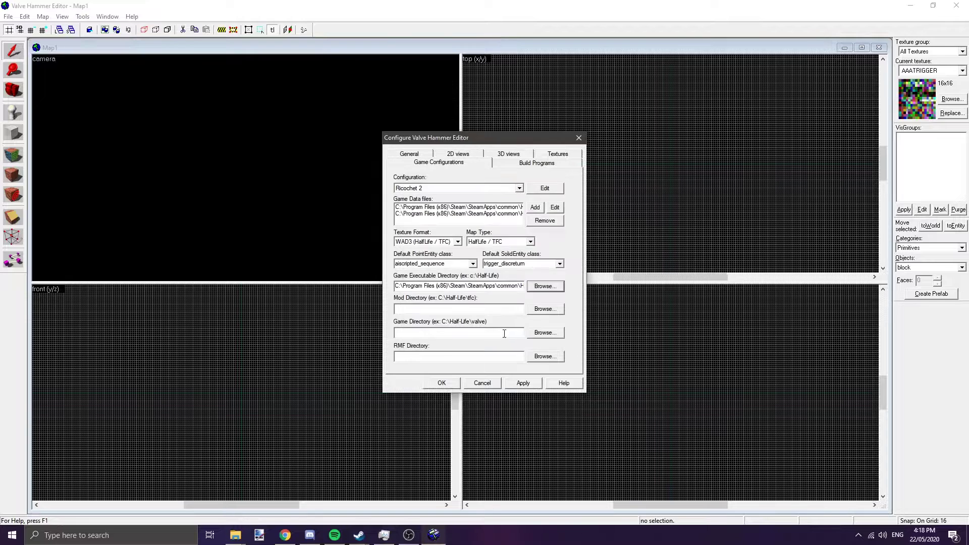
# Set the mod directory to the ricochet folder inside SteamApps\common\Half-Life
pyautogui.click(533, 309)
pyautogui.scroll(-10, 530, 275)
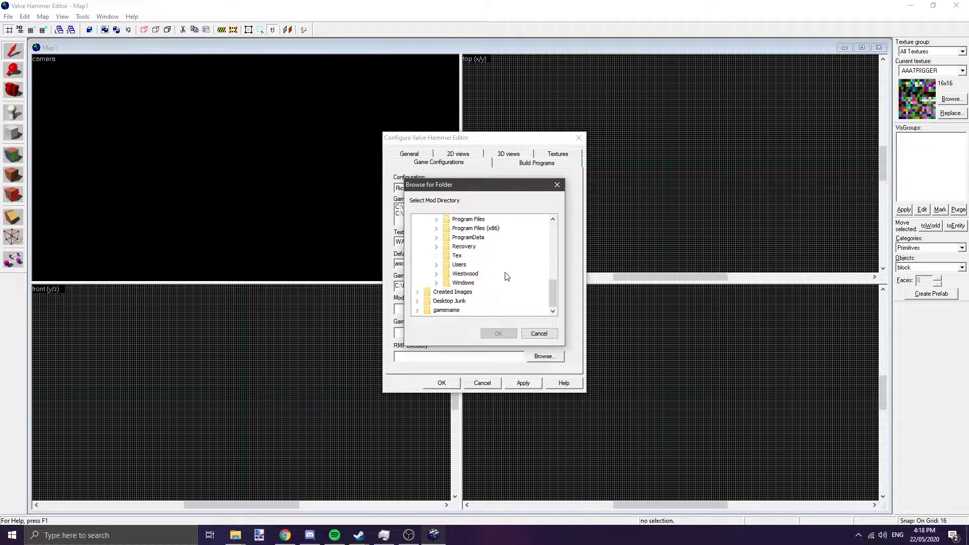
pyautogui.click(458, 291)
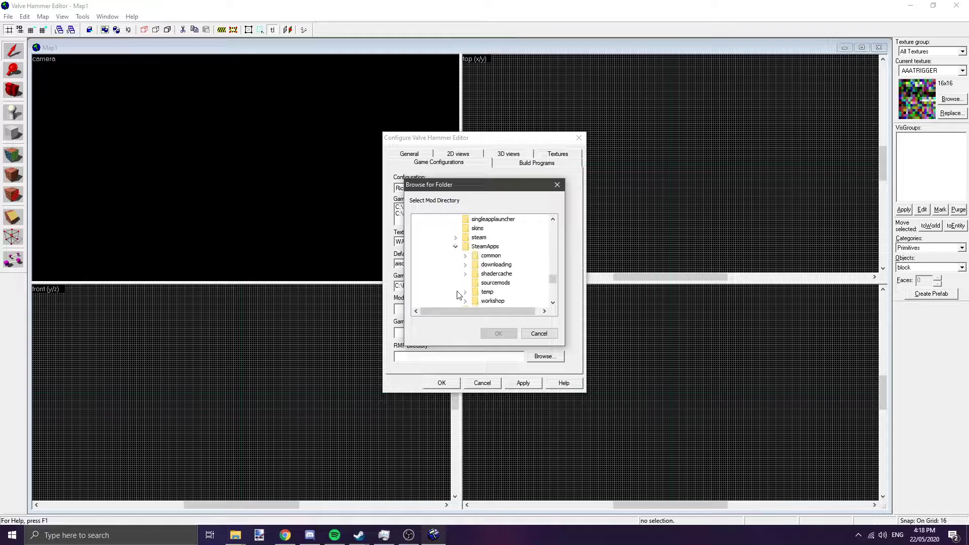
pyautogui.click(469, 255)
pyautogui.scroll(-2, 521, 251)
pyautogui.scroll(-5, 522, 255)
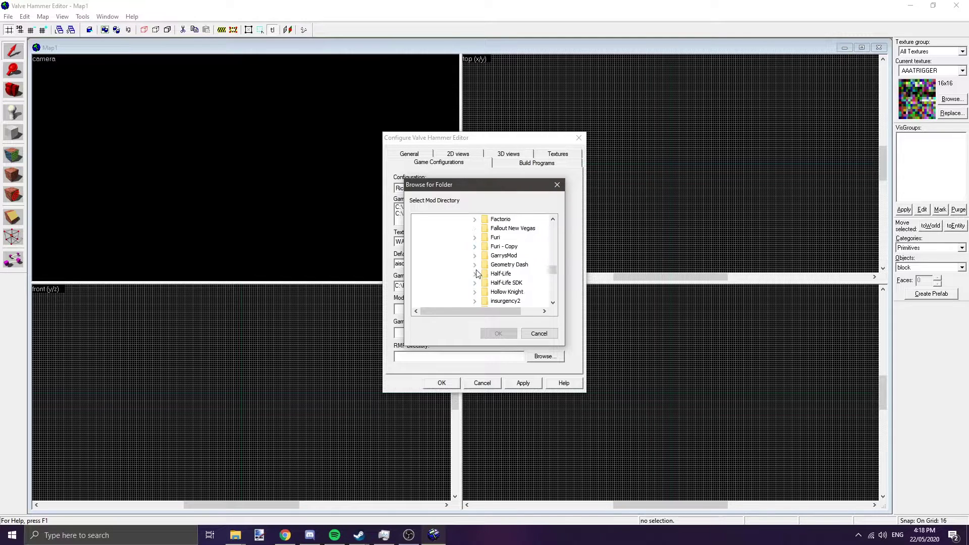
pyautogui.scroll(-1, 530, 258)
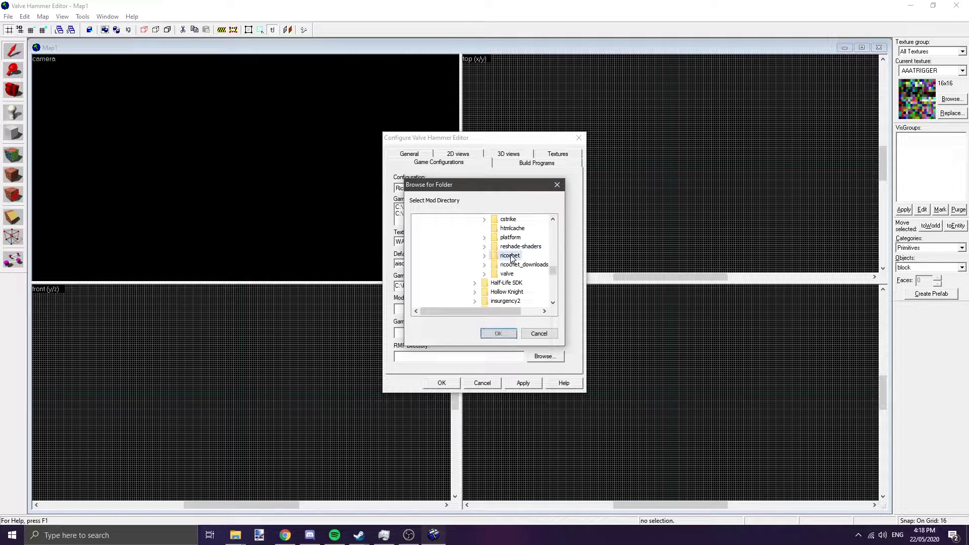
pyautogui.click(501, 332)
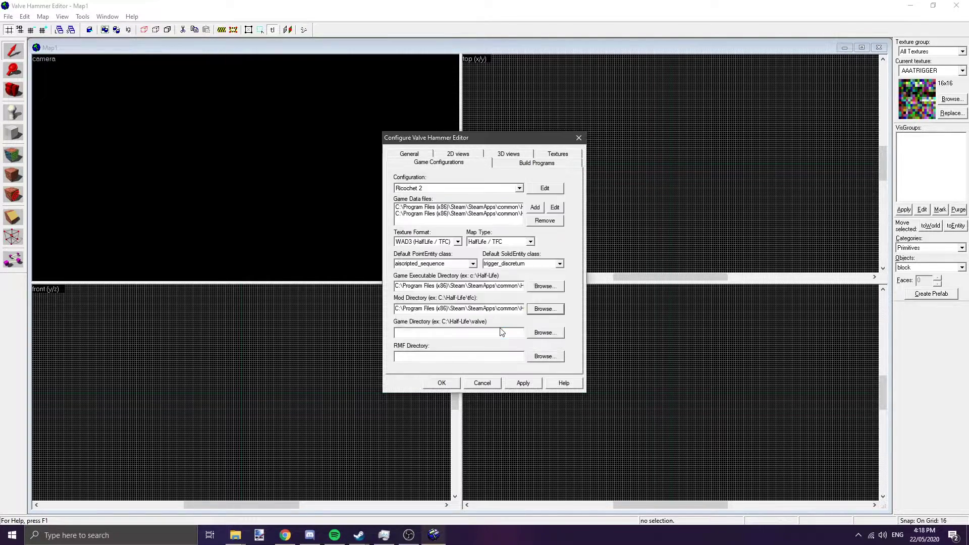
# Set the game directory to the valve folder inside SteamApps\common\Half-Life and apply the Ricochet 2 configuration
pyautogui.click(535, 332)
pyautogui.scroll(-1, 497, 267)
pyautogui.click(428, 283)
pyautogui.scroll(-4, 496, 270)
pyautogui.scroll(1, 482, 270)
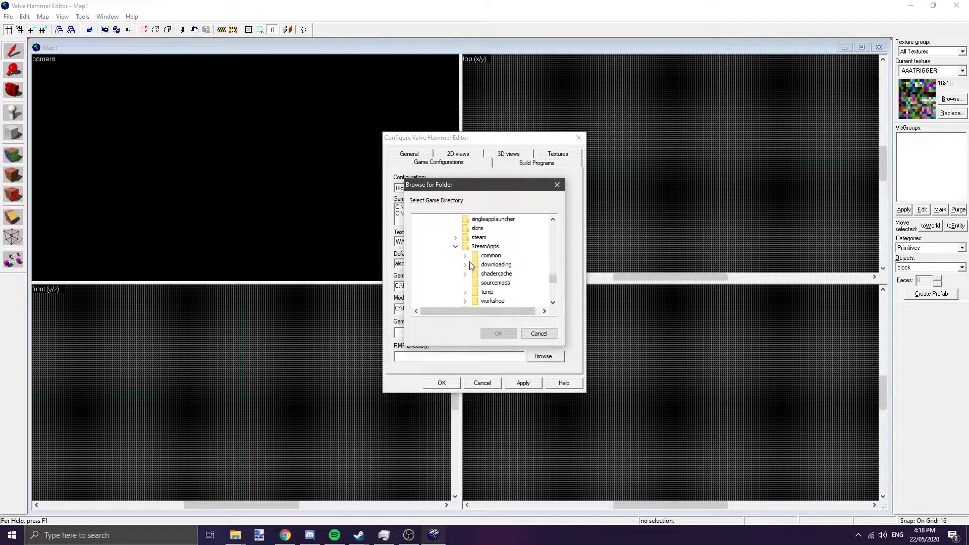
pyautogui.click(464, 255)
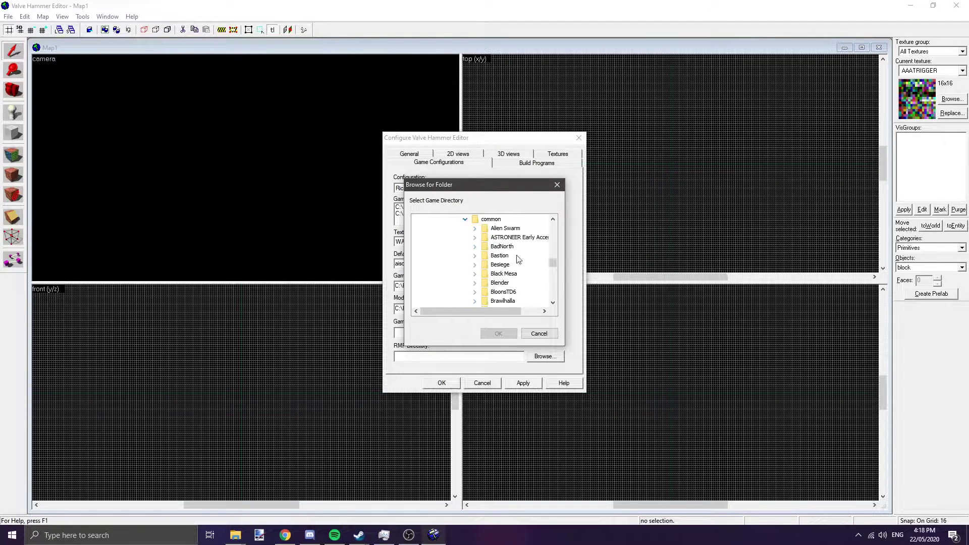
pyautogui.scroll(-6, 510, 263)
pyautogui.scroll(-1, 494, 269)
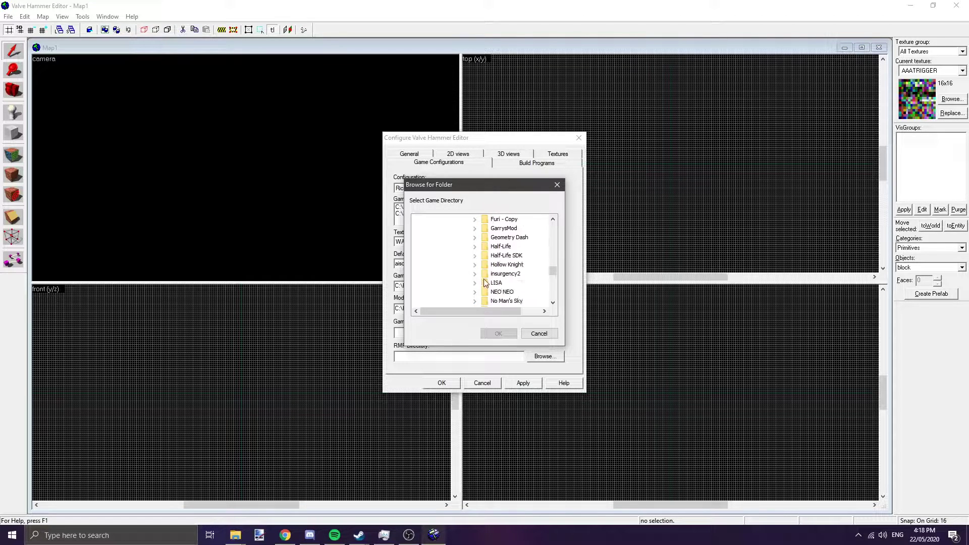
pyautogui.click(474, 246)
pyautogui.scroll(-3, 523, 264)
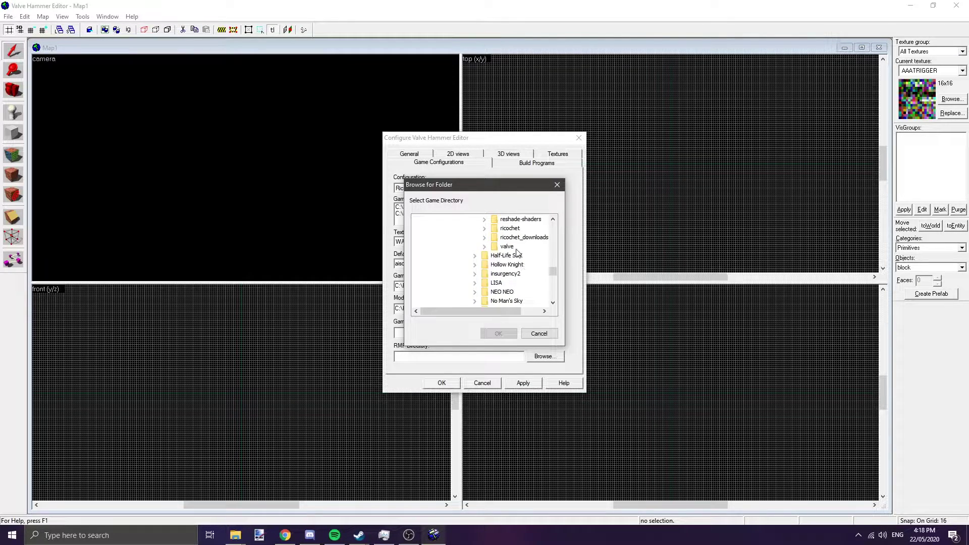
pyautogui.click(499, 335)
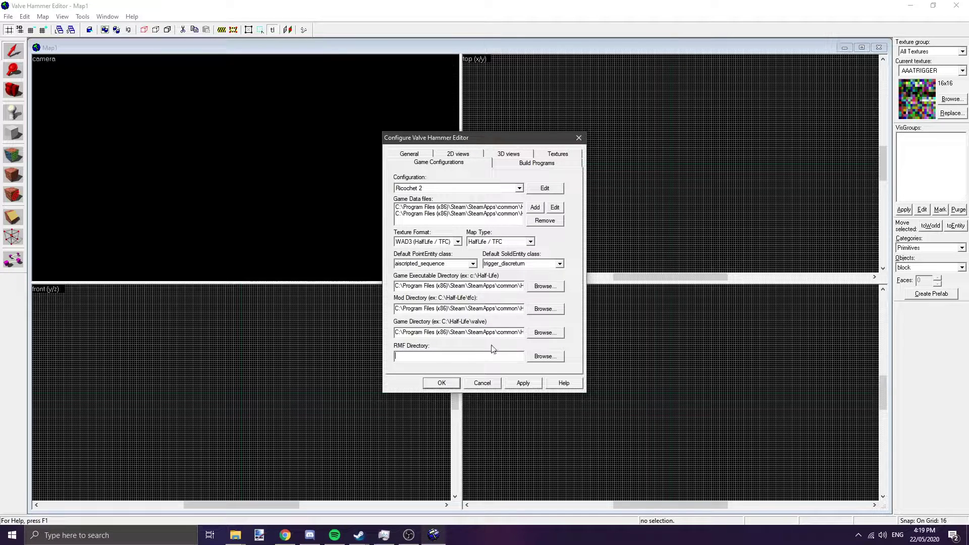
pyautogui.click(524, 384)
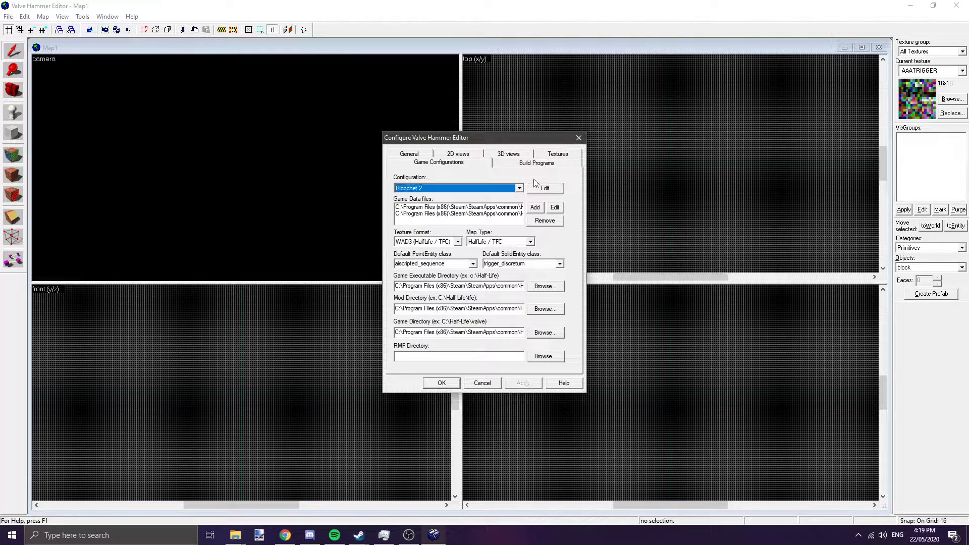
# In the build program settings for Ricochet 2, set the game executable to hl.exe from the Half-Life folder
pyautogui.click(536, 164)
pyautogui.click(518, 188)
pyautogui.click(505, 209)
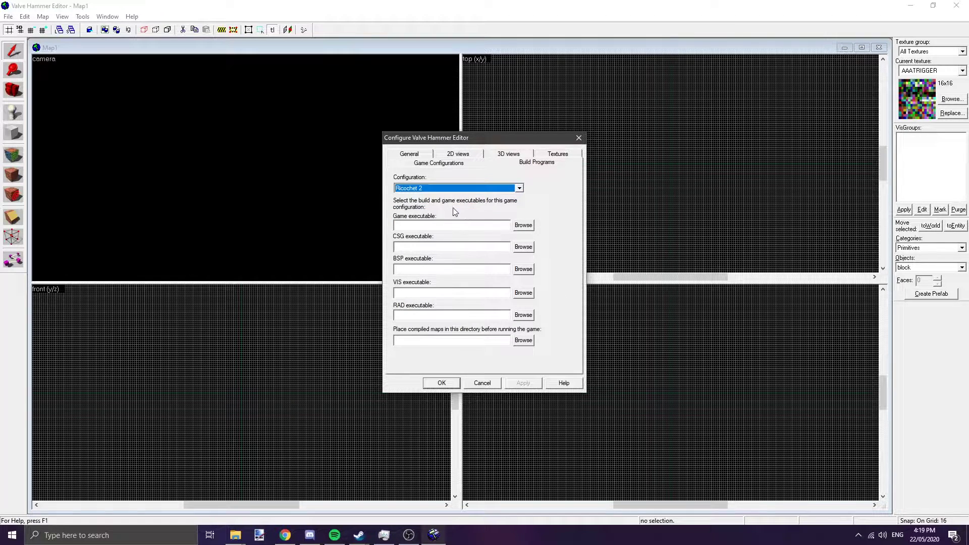
pyautogui.click(524, 225)
pyautogui.click(511, 217)
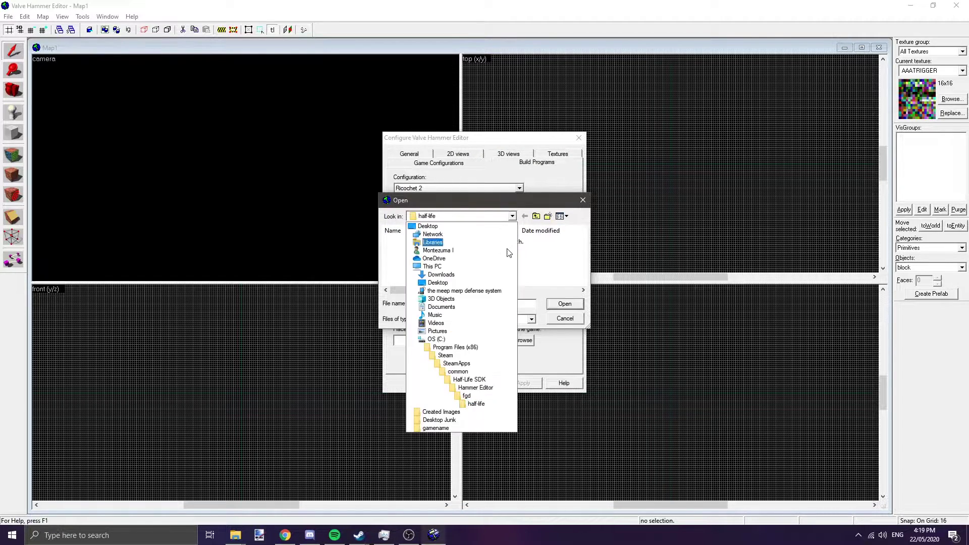
pyautogui.click(463, 372)
pyautogui.doubleClick(440, 268)
pyautogui.scroll(-1, 428, 276)
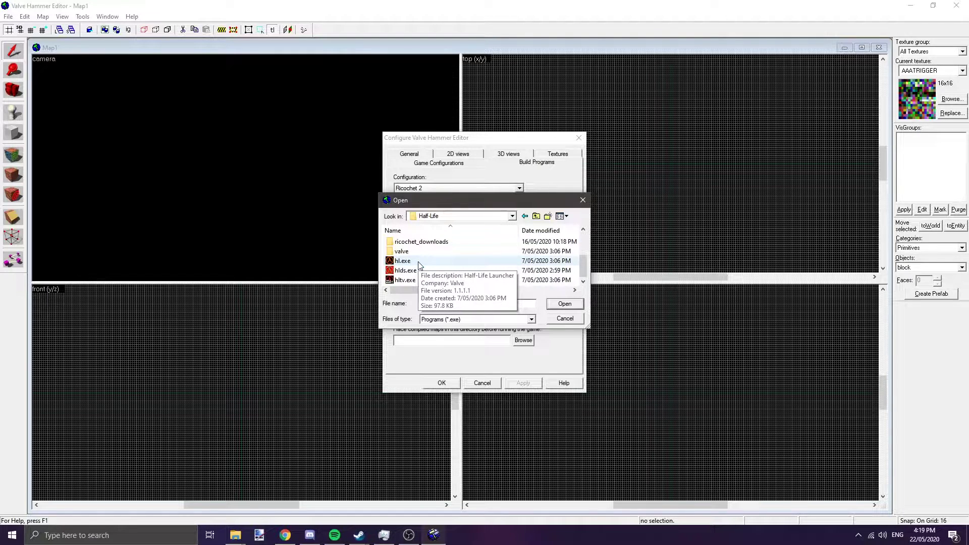
pyautogui.doubleClick(418, 262)
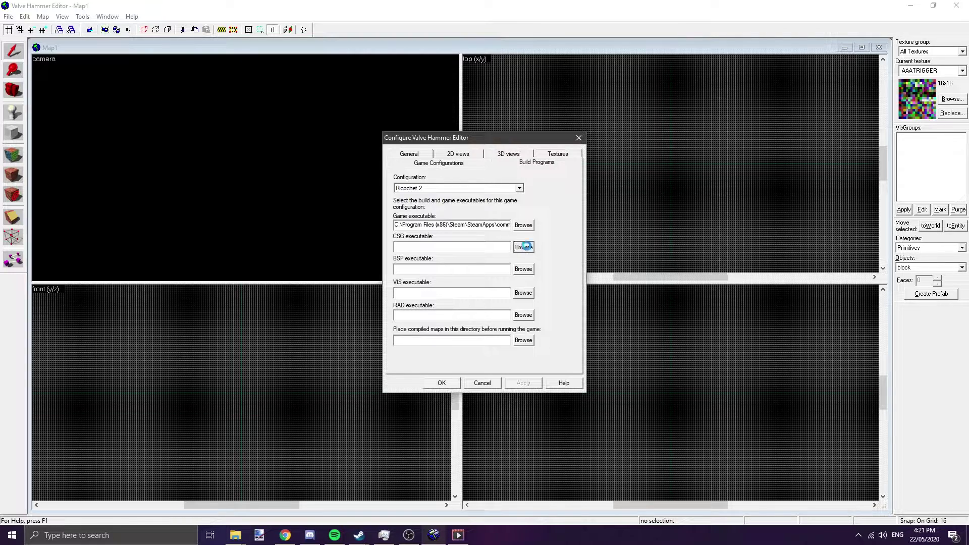
# Set the CSG executable to hlcsg.exe from the tools\zhlt folder of Hammer Editor in Half-Life SDK
pyautogui.click(524, 246)
pyautogui.scroll(-2, 613, 254)
pyautogui.click(653, 216)
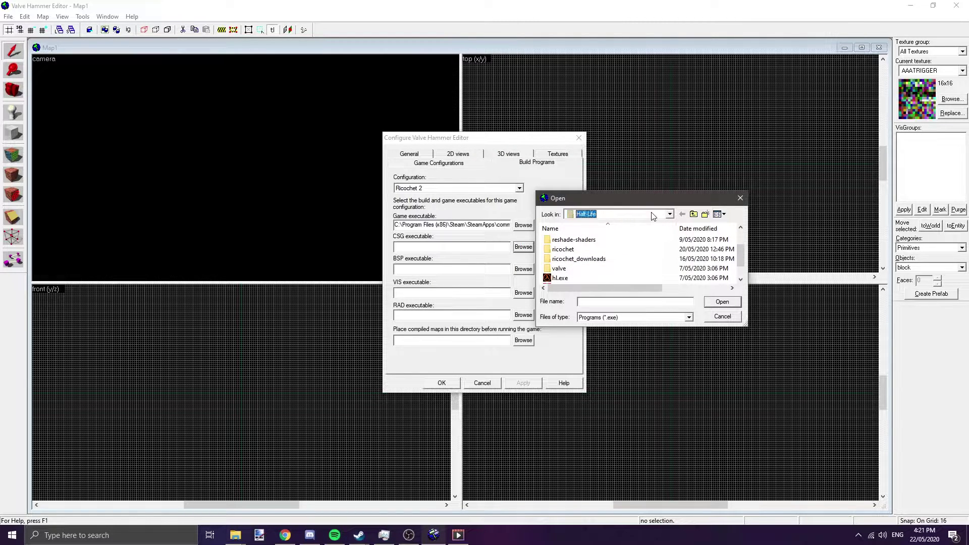
pyautogui.click(654, 216)
pyautogui.click(610, 366)
pyautogui.scroll(-1, 593, 258)
pyautogui.doubleClick(584, 265)
pyautogui.doubleClick(574, 240)
pyautogui.scroll(-1, 577, 270)
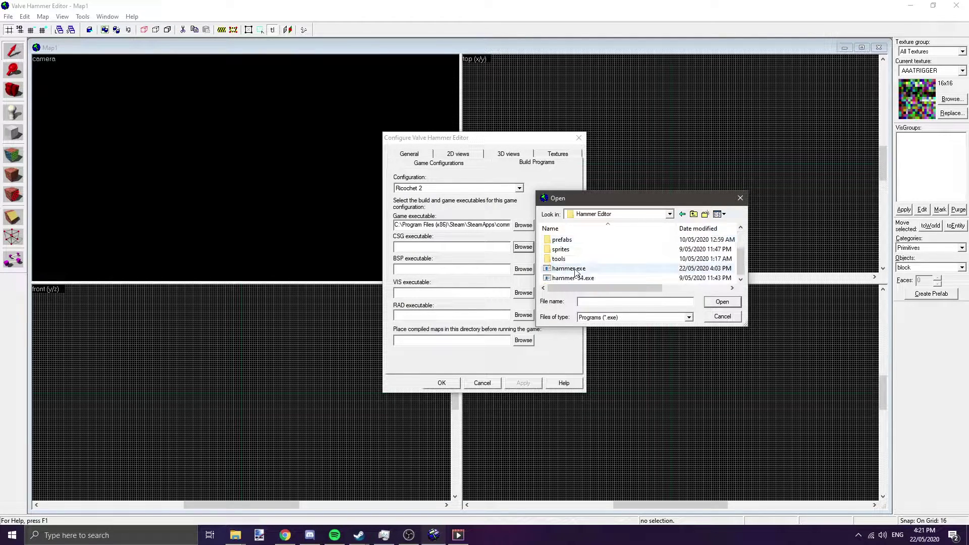
pyautogui.doubleClick(575, 259)
pyautogui.doubleClick(573, 239)
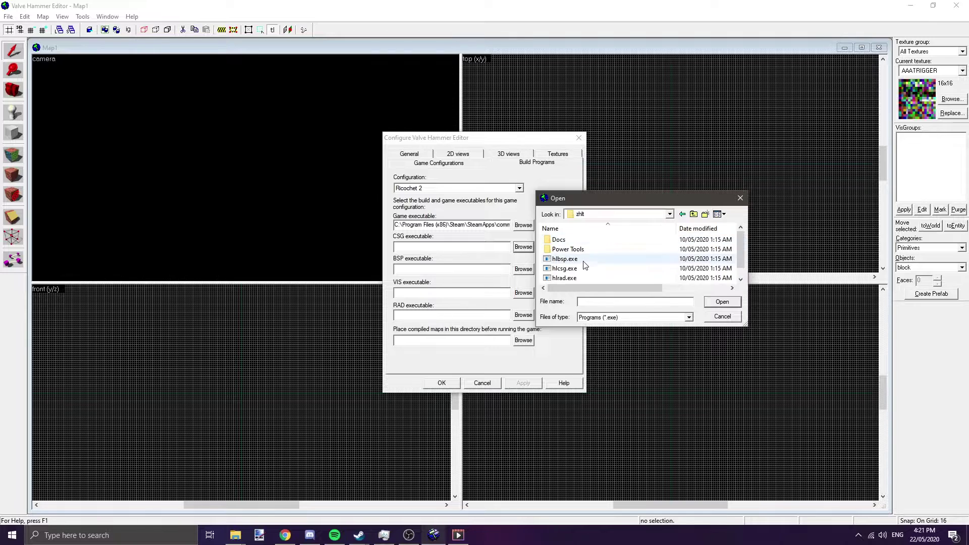
pyautogui.doubleClick(573, 259)
# Set the BSP executable to hlbsp.exe and the VIS executable to hlvis.exe from the zhlt folder
pyautogui.click(523, 269)
pyautogui.doubleClick(573, 261)
pyautogui.click(523, 292)
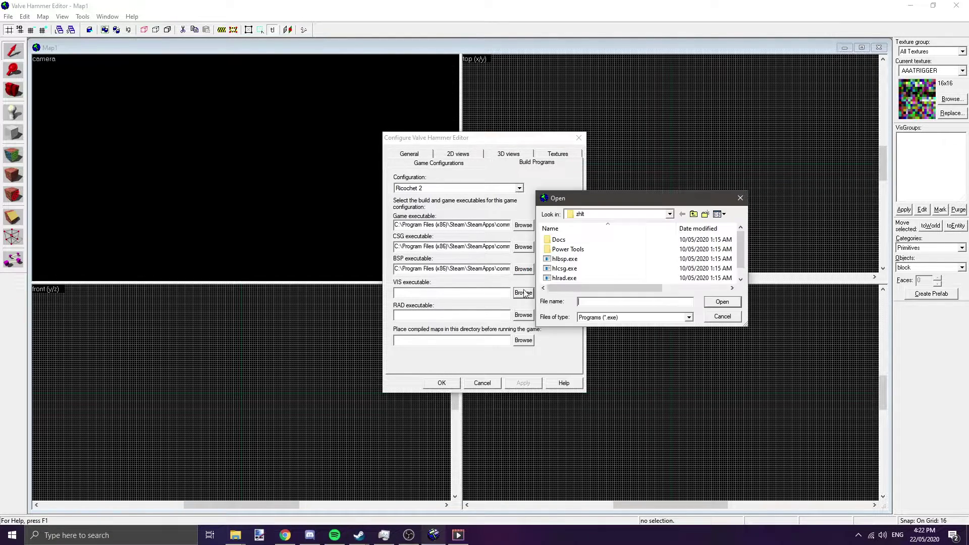
pyautogui.click(563, 277)
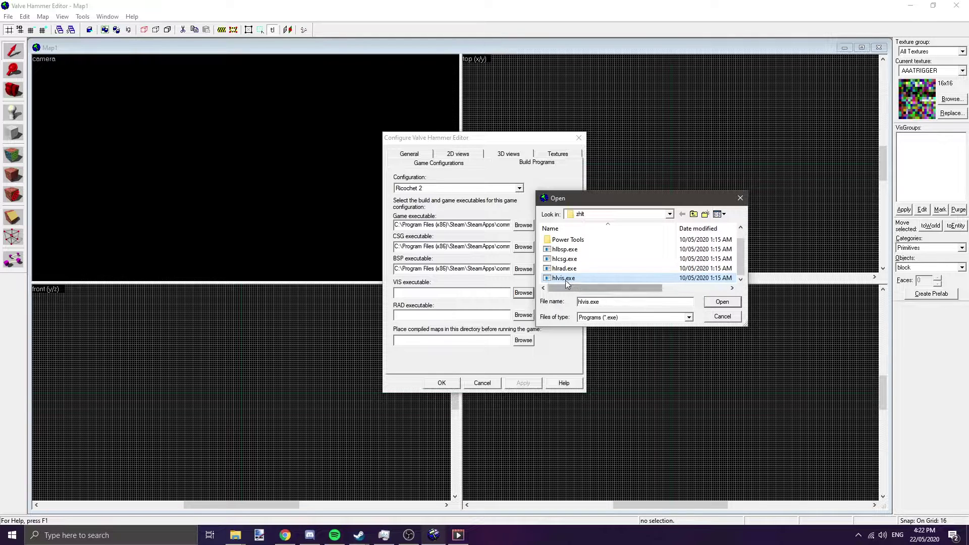
pyautogui.doubleClick(567, 280)
# Set the RAD executable to hlrad.exe from the zhlt folder
pyautogui.click(523, 315)
pyautogui.click(575, 268)
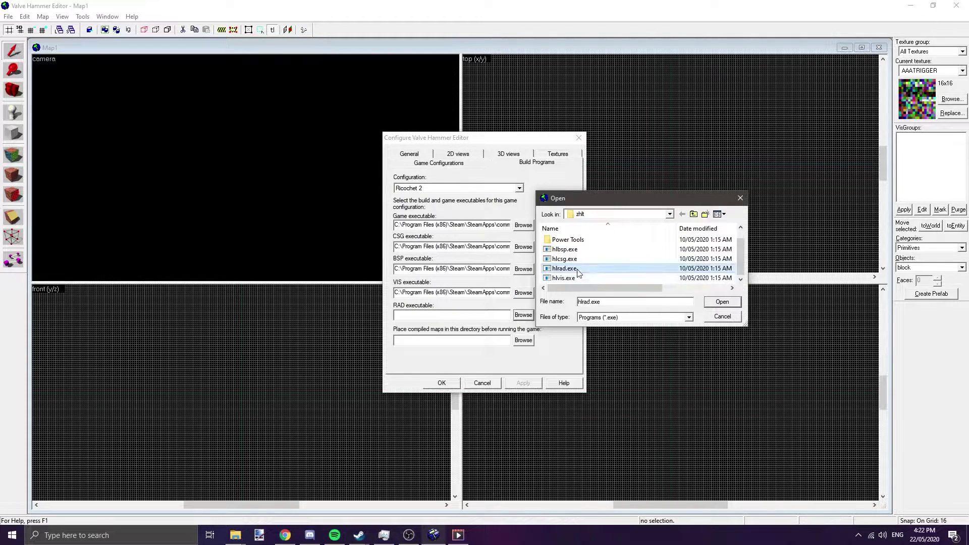
pyautogui.doubleClick(575, 269)
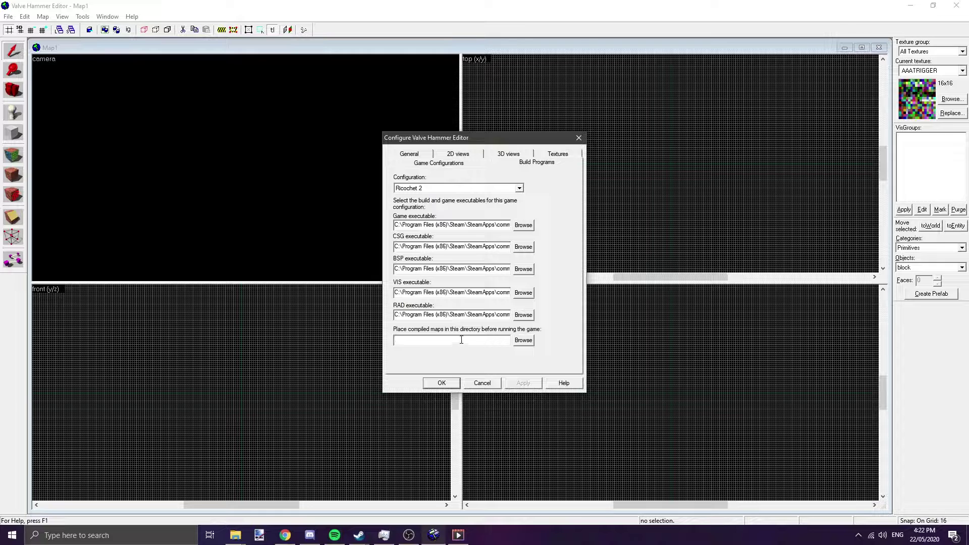
# Set the directory for compiled maps to the maps folder inside Half-Life\ricochet and accept the editor configuration
pyautogui.click(524, 340)
pyautogui.scroll(-5, 482, 286)
pyautogui.scroll(-3, 470, 279)
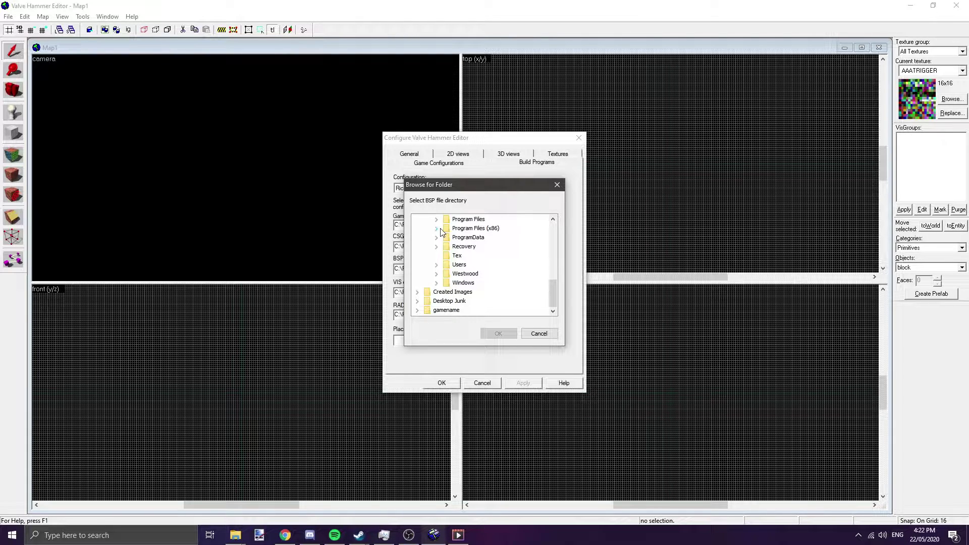
pyautogui.scroll(-2, 477, 261)
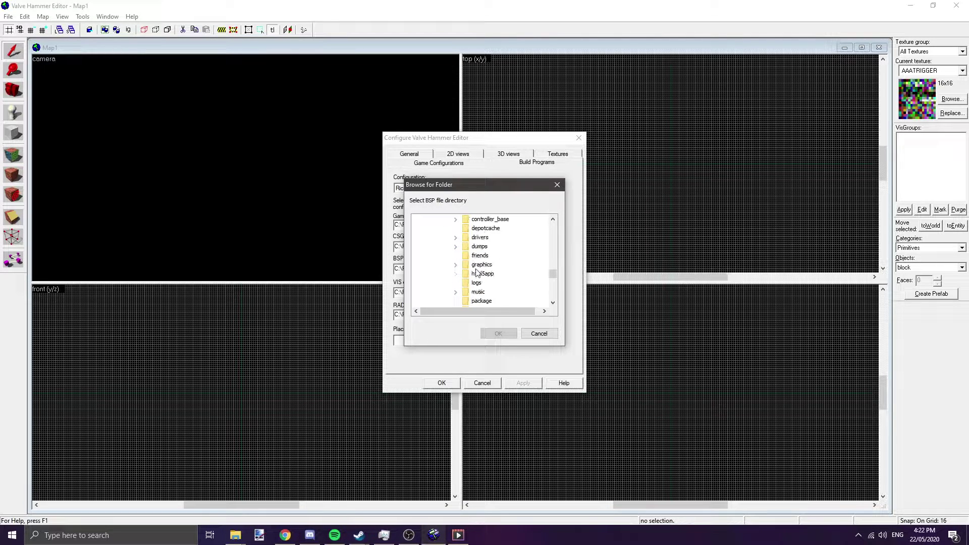
pyautogui.scroll(2, 472, 270)
pyautogui.scroll(-3, 465, 273)
pyautogui.scroll(-3, 466, 274)
pyautogui.click(456, 265)
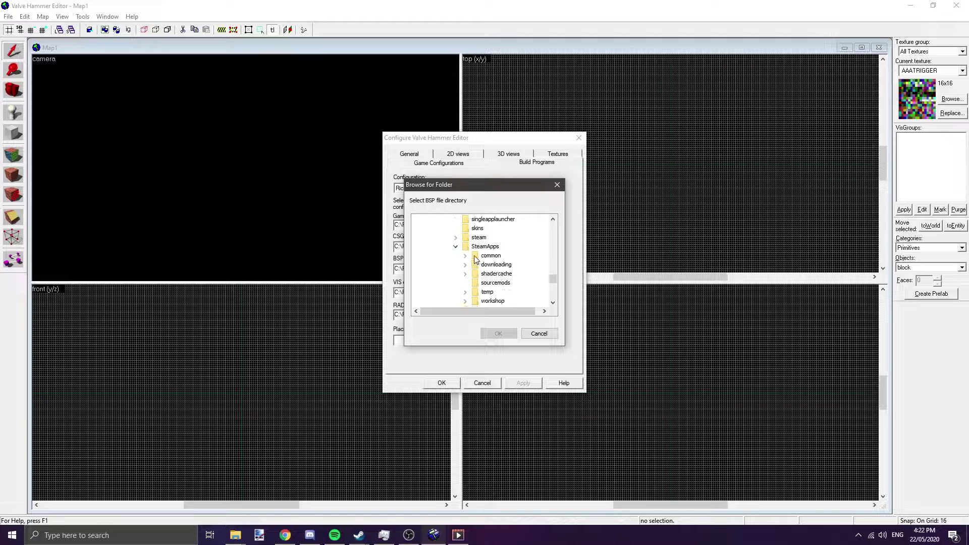
pyautogui.click(463, 255)
pyautogui.scroll(-6, 484, 265)
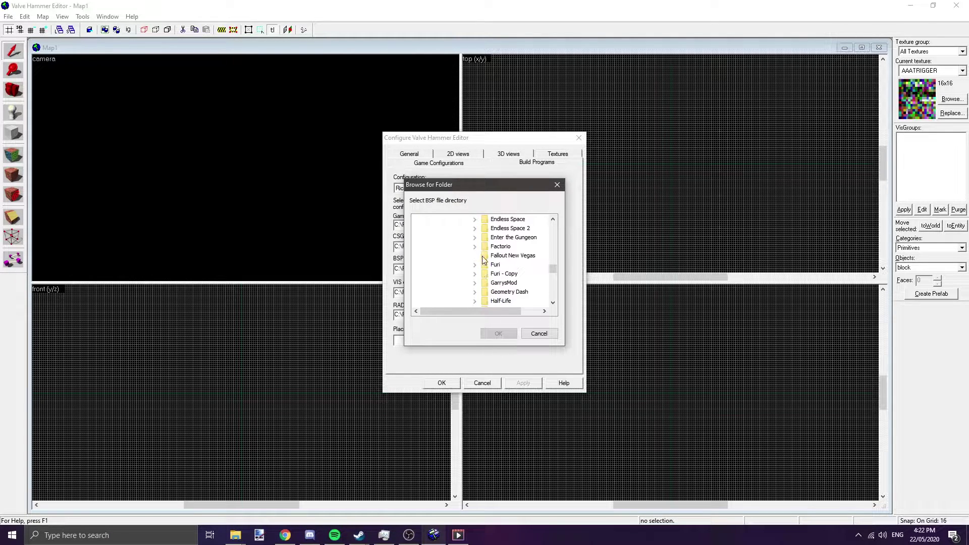
pyautogui.scroll(-1, 485, 267)
pyautogui.click(475, 273)
pyautogui.click(485, 259)
pyautogui.scroll(-1, 512, 265)
pyautogui.click(494, 256)
pyautogui.click(516, 255)
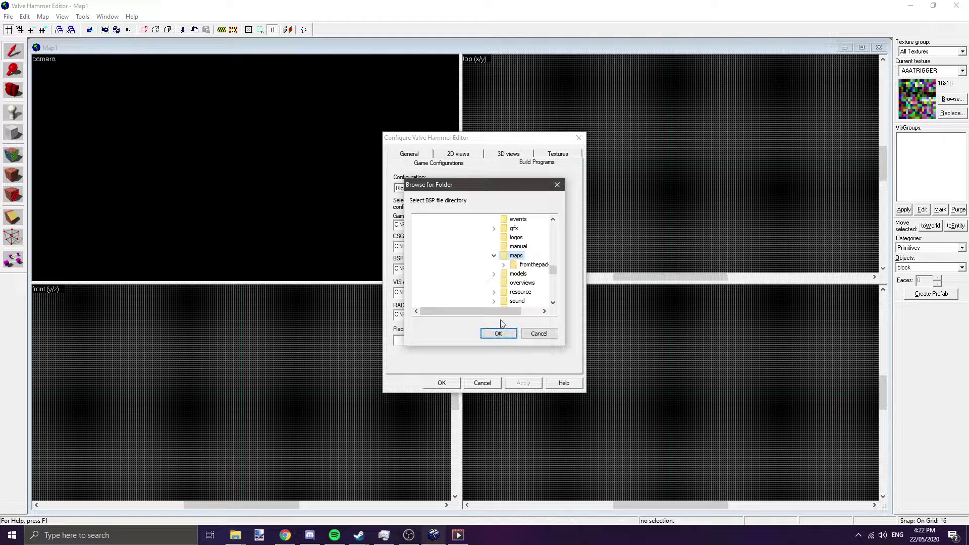
pyautogui.click(497, 335)
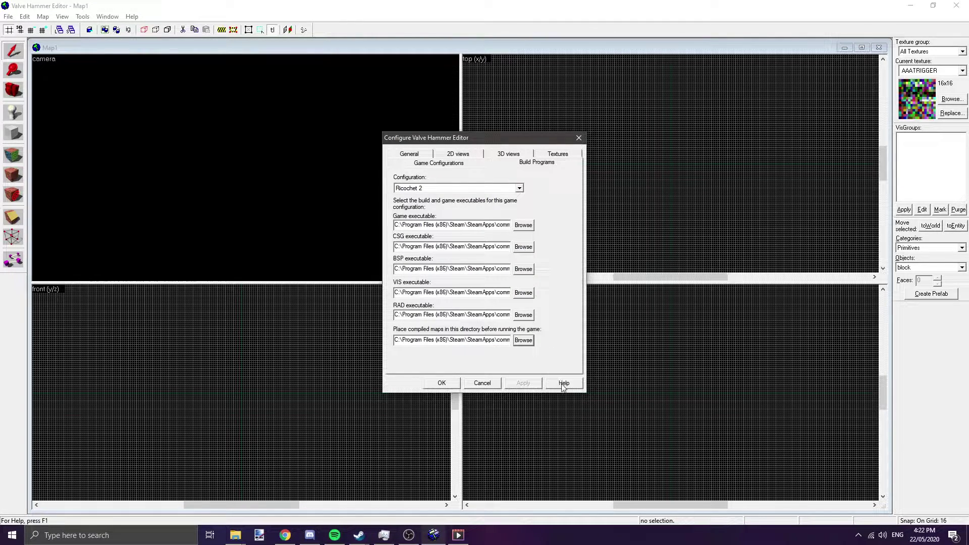
pyautogui.click(479, 164)
pyautogui.click(444, 383)
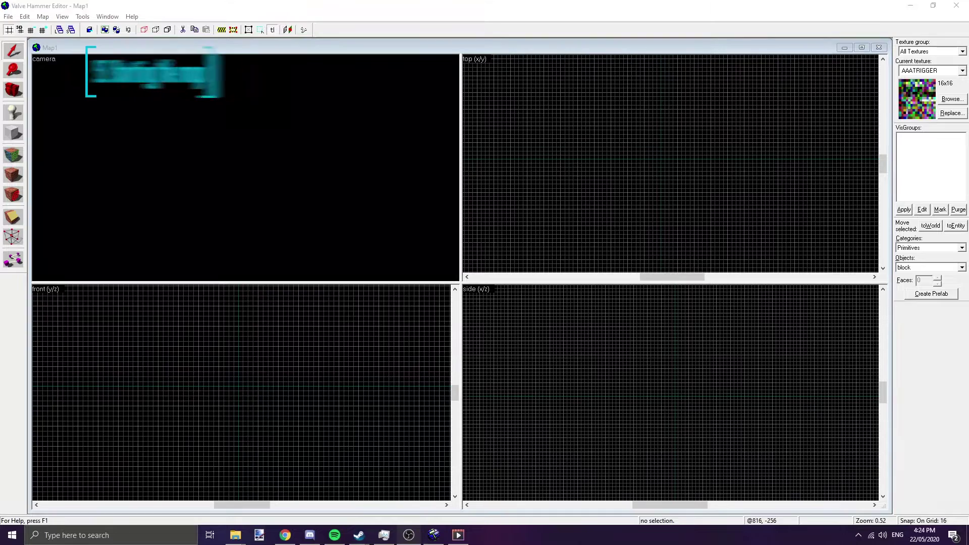
# Browse the textures and make SKY the current texture
pyautogui.click(951, 100)
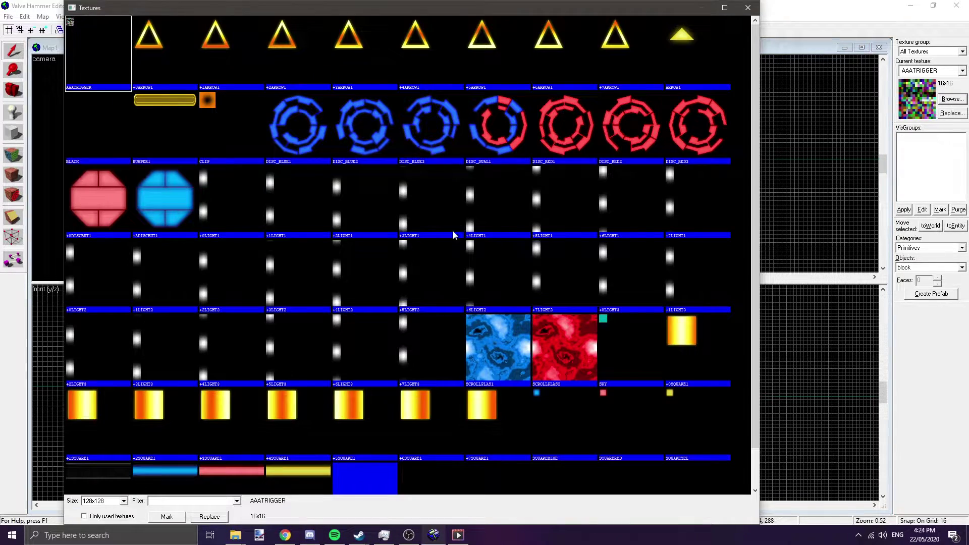
pyautogui.scroll(-1, 640, 286)
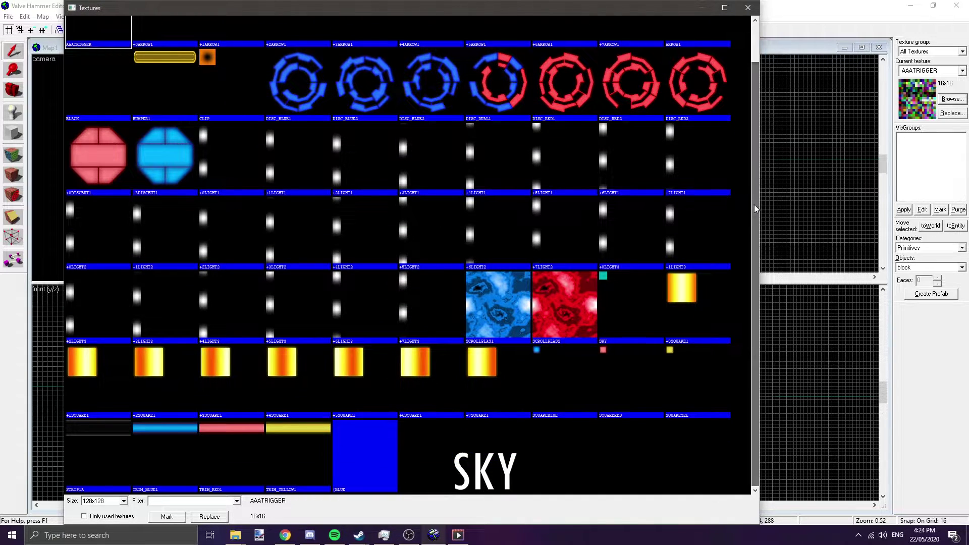
pyautogui.doubleClick(626, 287)
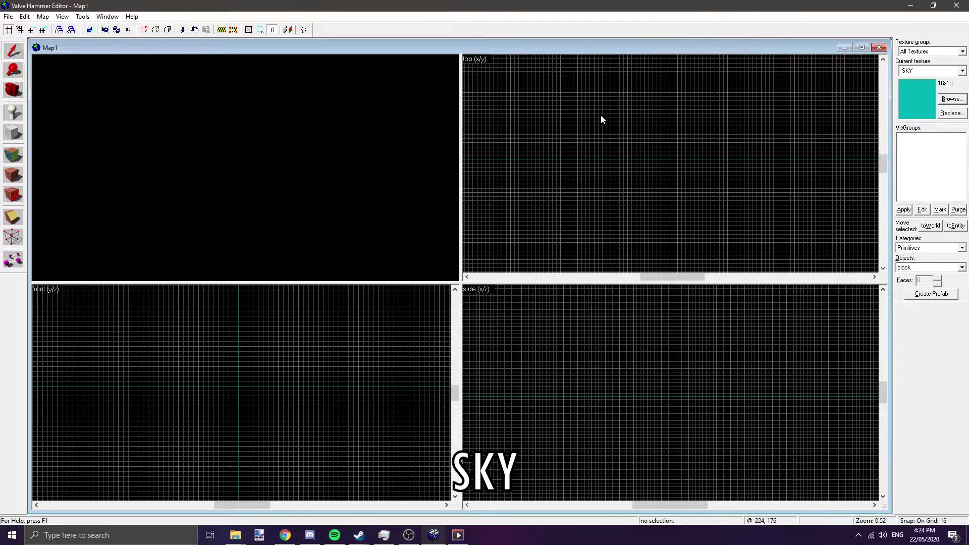
# Create a SKY-textured block about 592 wide, 448 long and 352 high, centred in the map
pyautogui.click(14, 134)
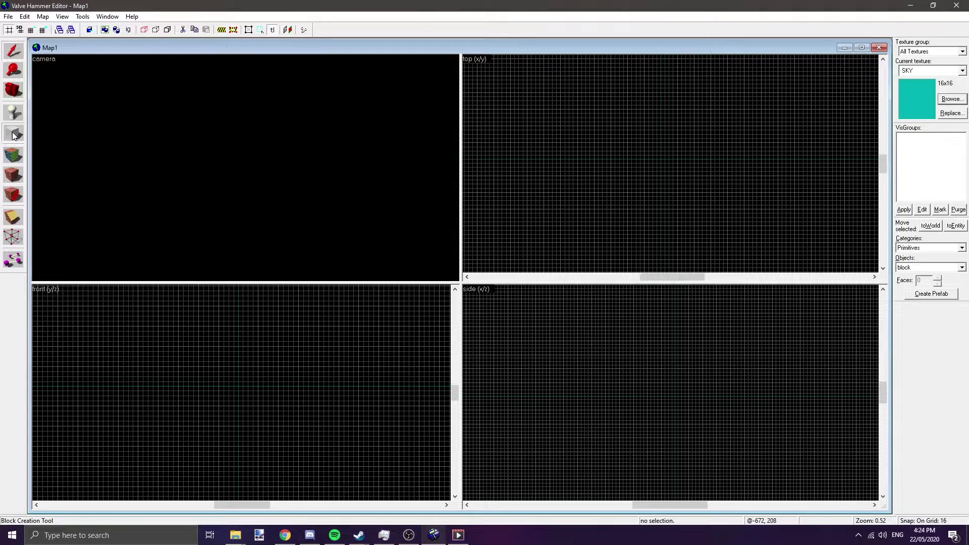
pyautogui.moveTo(586, 100); pyautogui.dragTo(740, 218)
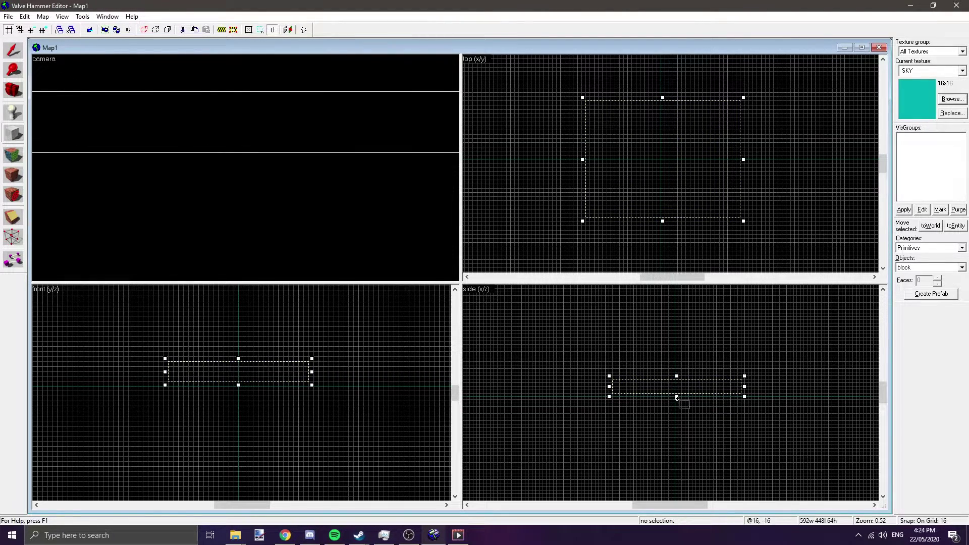
pyautogui.moveTo(676, 397); pyautogui.dragTo(688, 455)
pyautogui.moveTo(691, 421); pyautogui.dragTo(688, 399)
pyautogui.moveTo(737, 434); pyautogui.dragTo(737, 434)
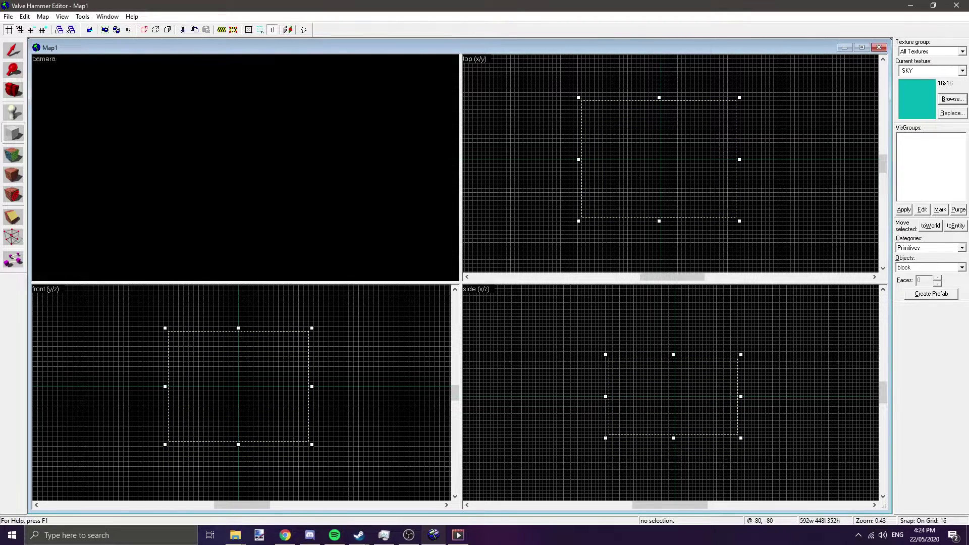
pyautogui.press('Return')
# Select the sky block and hollow it outward with a wall thickness of -32
pyautogui.click(245, 168)
pyautogui.click(13, 50)
pyautogui.click(250, 154)
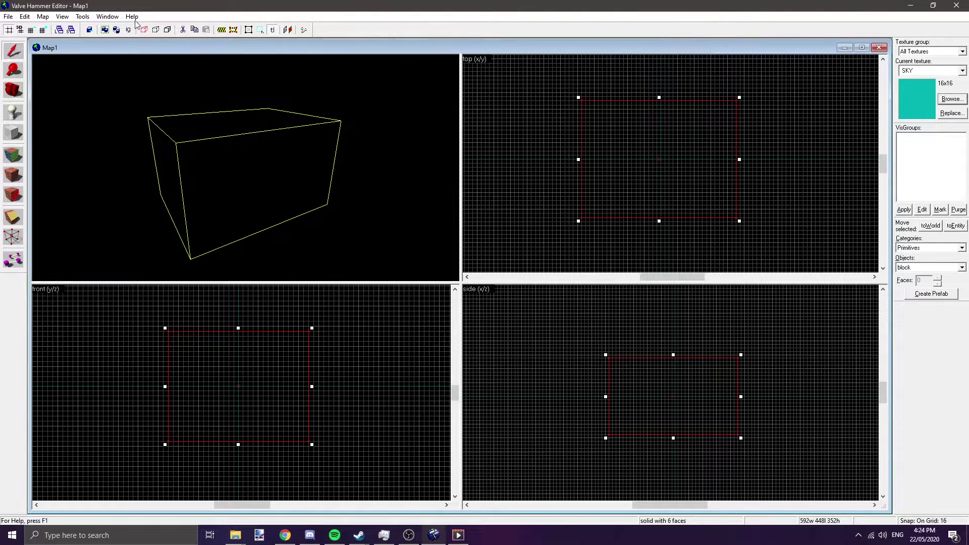
pyautogui.click(82, 17)
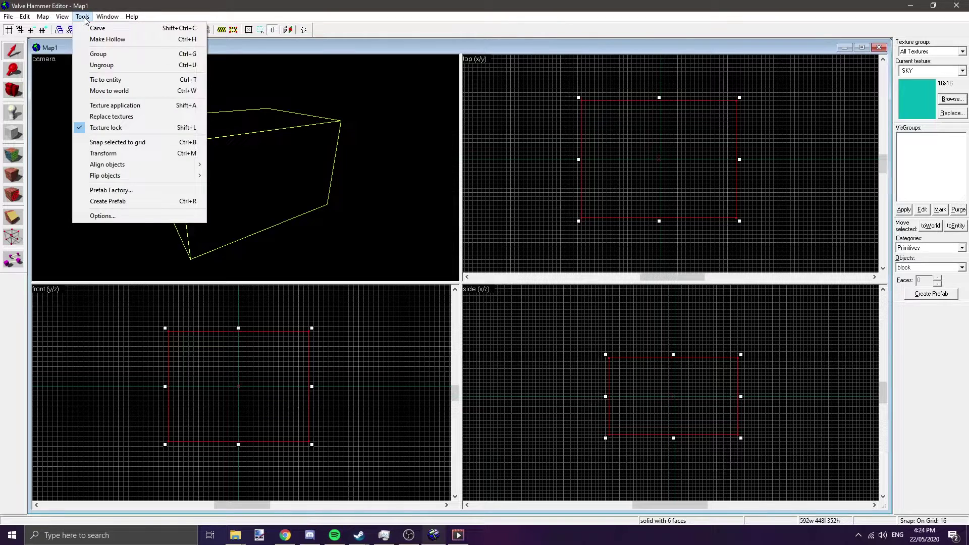
pyautogui.click(113, 40)
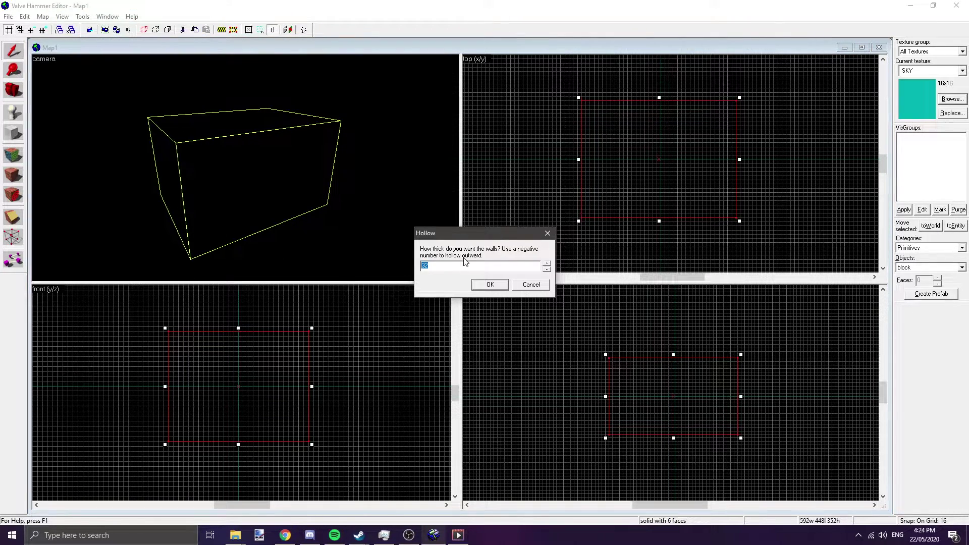
pyautogui.write('-32')
pyautogui.press('Return')
# Inspect the interior of the hollowed sky box from inside in the 3D view
pyautogui.press('z')
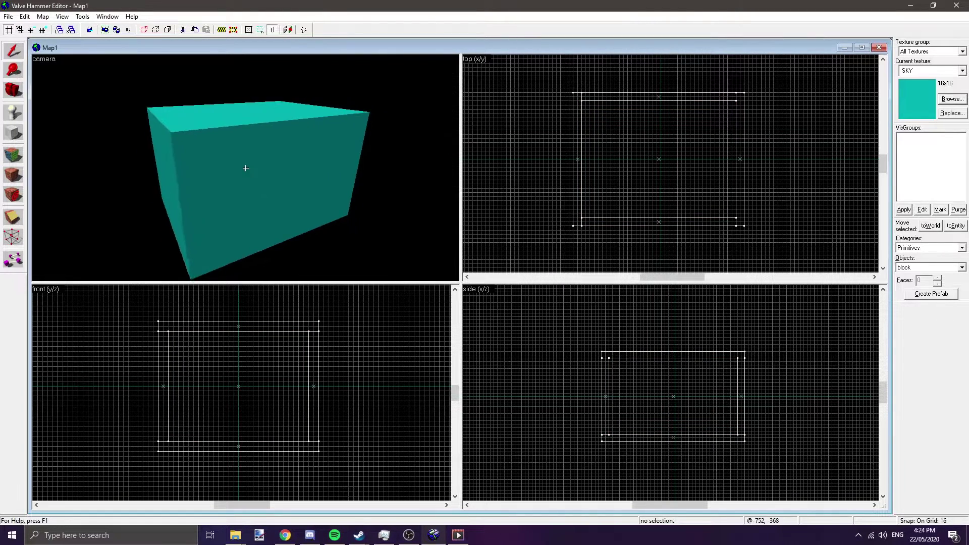
pyautogui.press('w')
pyautogui.press('w')
pyautogui.press('d')
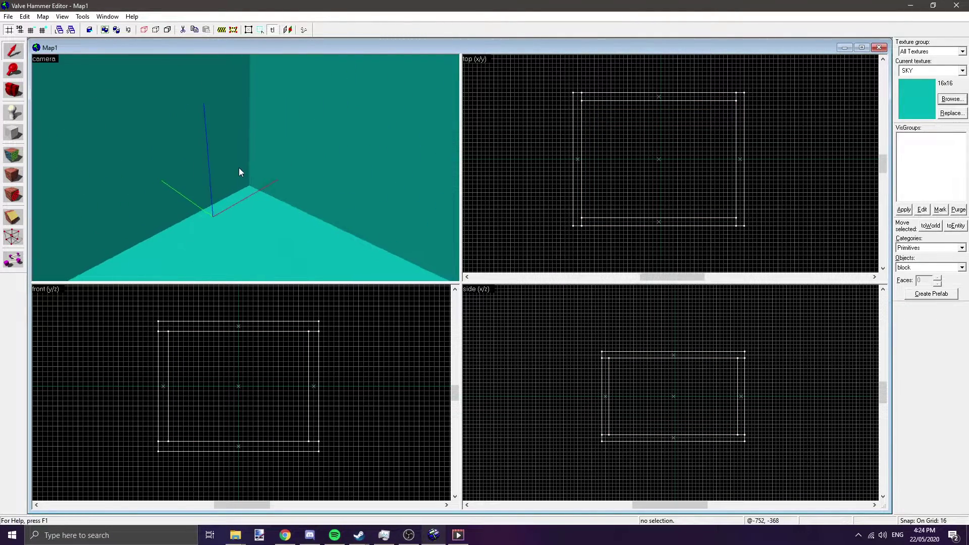
pyautogui.press('a')
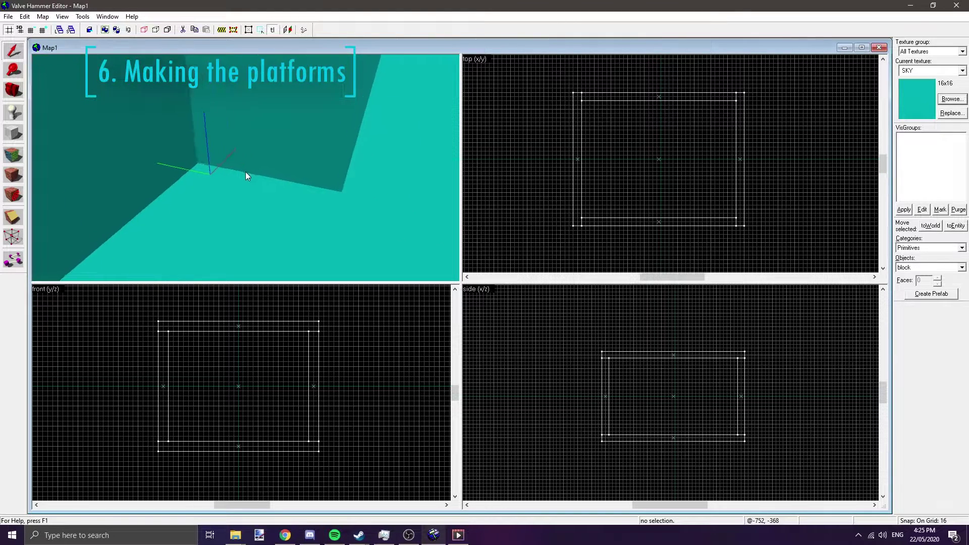
pyautogui.press('z')
# Set up block creation for a cylinder primitive with 20 faces
pyautogui.click(16, 133)
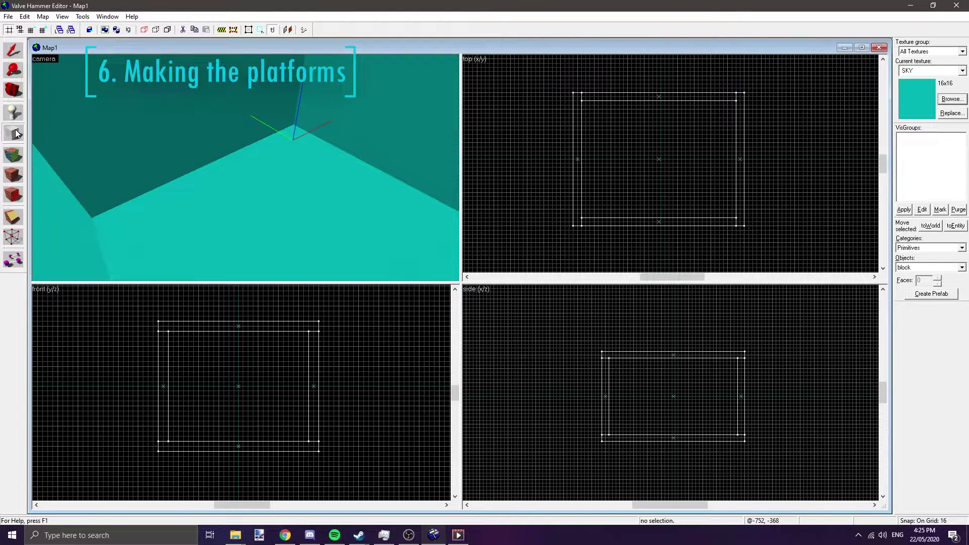
pyautogui.click(962, 268)
pyautogui.click(961, 273)
pyautogui.click(961, 247)
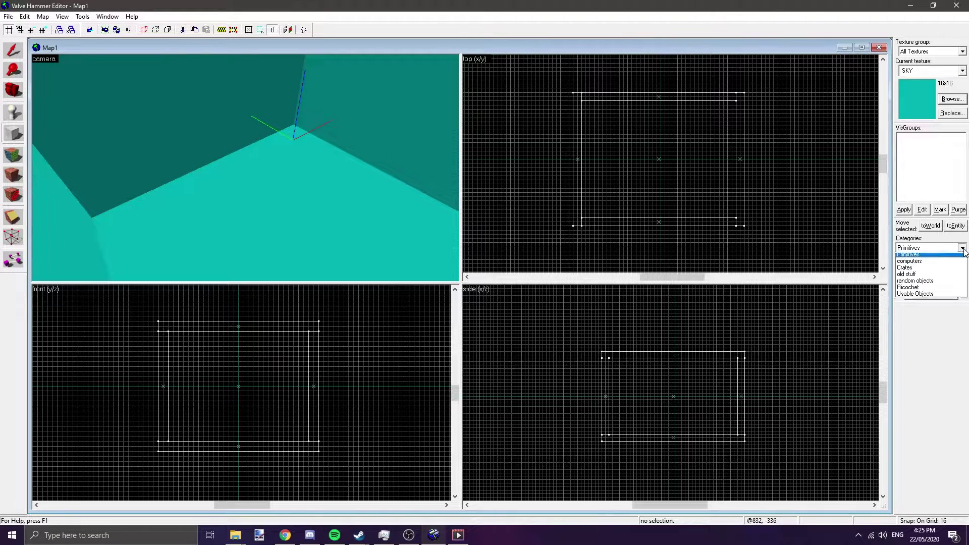
pyautogui.click(963, 257)
pyautogui.click(961, 267)
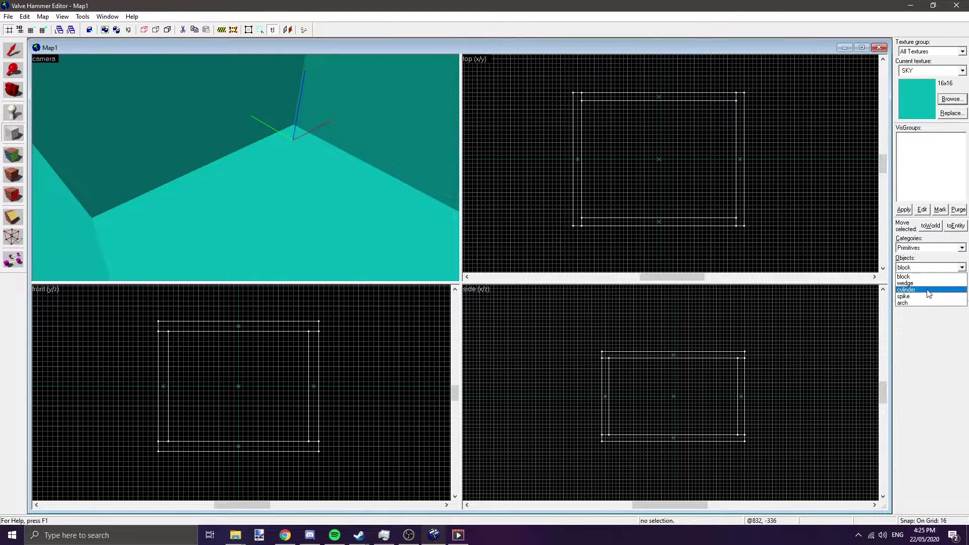
pyautogui.click(927, 292)
pyautogui.click(925, 282)
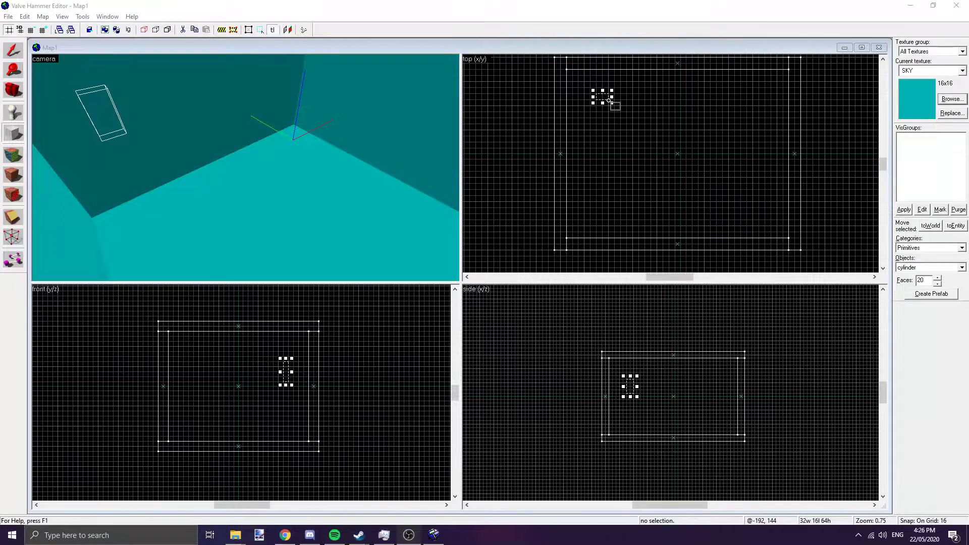
# Create a flat cylinder 256 wide, 256 long and 16 high inside the sky box as the first platform
pyautogui.click(609, 101)
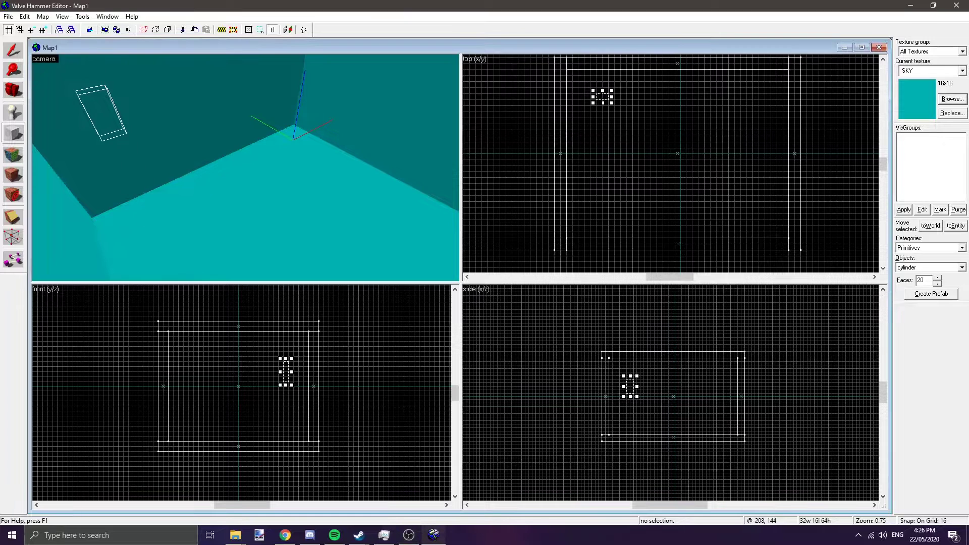
pyautogui.moveTo(611, 104); pyautogui.dragTo(692, 190)
pyautogui.scroll(5, 667, 400)
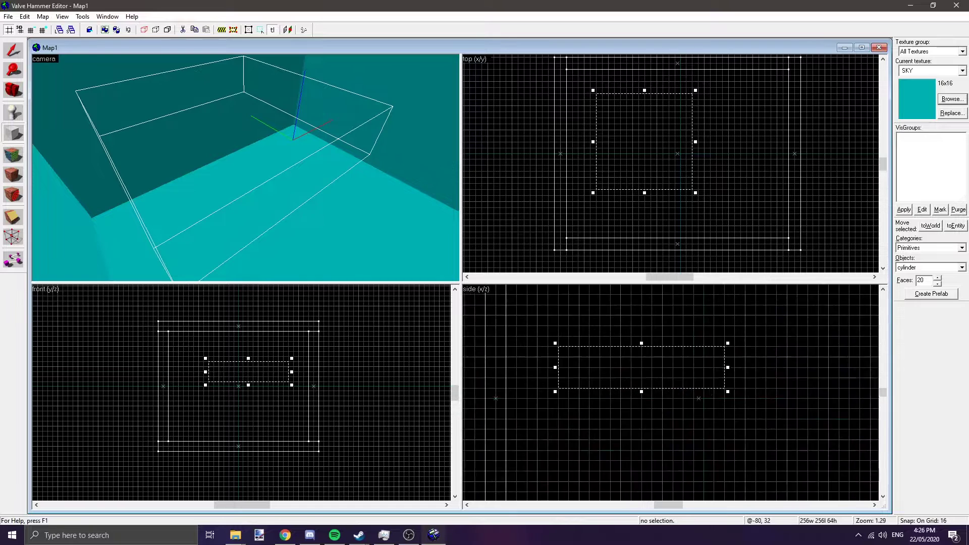
pyautogui.moveTo(636, 322); pyautogui.dragTo(635, 372)
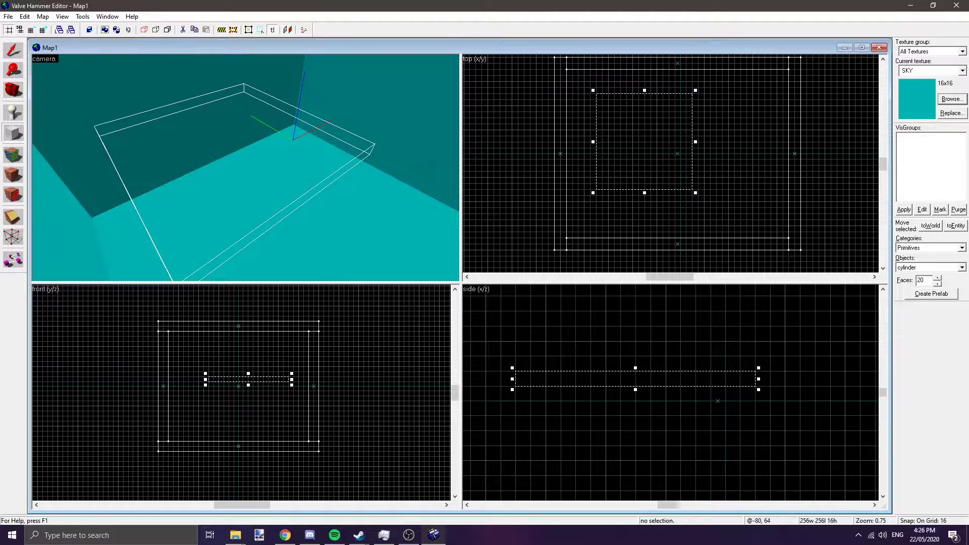
pyautogui.press('Return')
pyautogui.press('z')
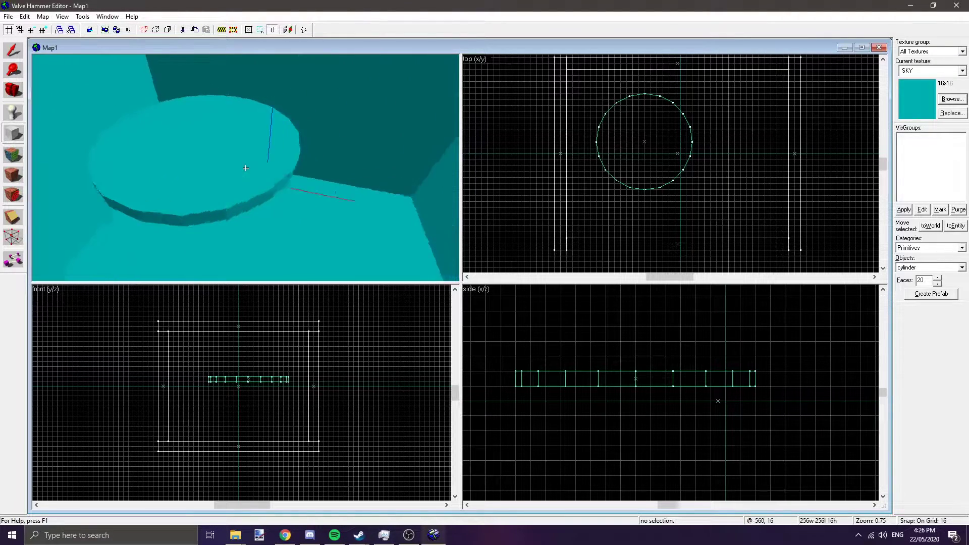
pyautogui.press('z')
# Apply the DISC_BLUE1 texture to the top face of the cylinder platform and fit it to the face
pyautogui.click(13, 51)
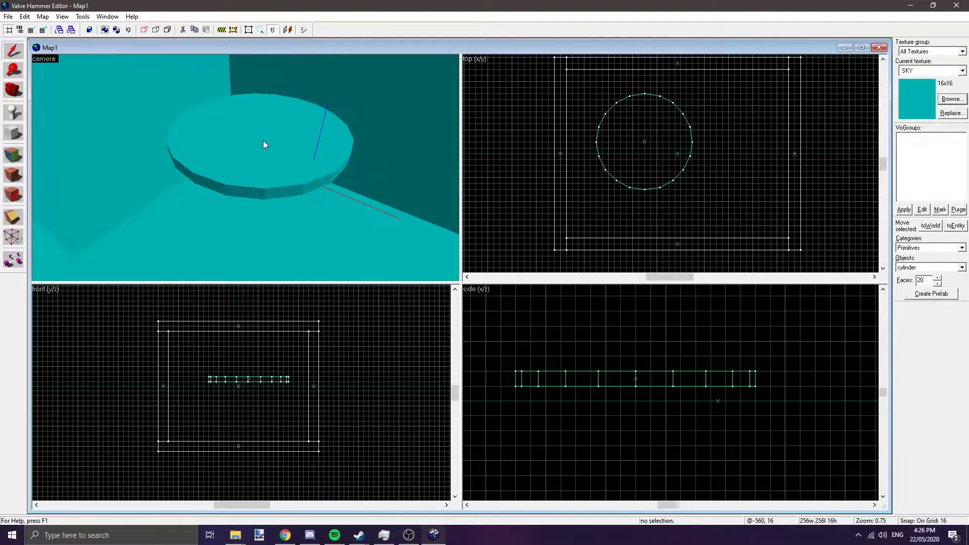
pyautogui.click(263, 141)
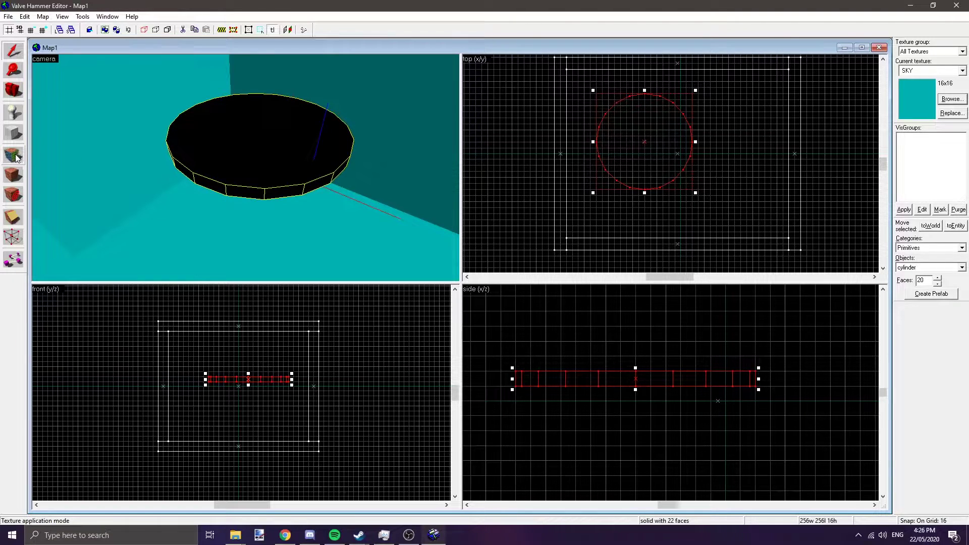
pyautogui.click(14, 155)
pyautogui.click(263, 143)
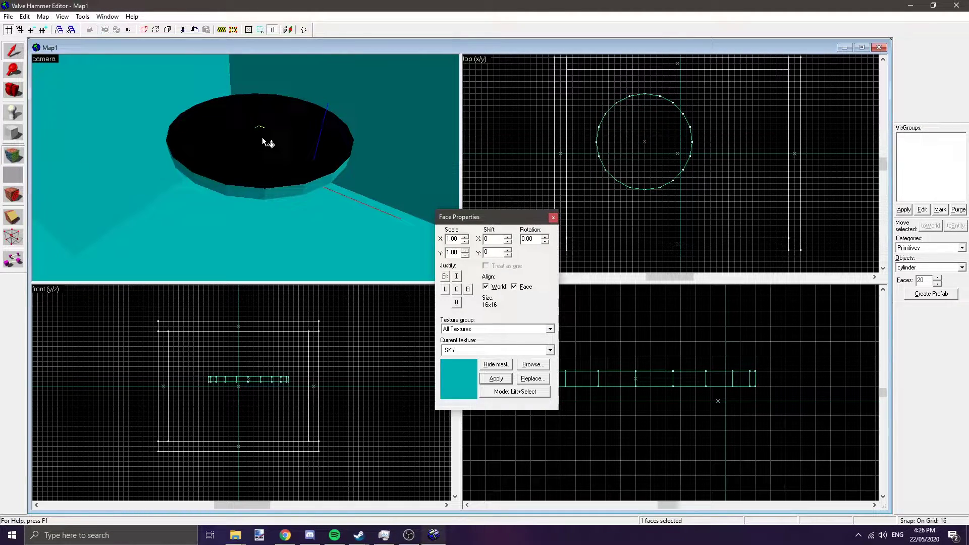
pyautogui.click(550, 350)
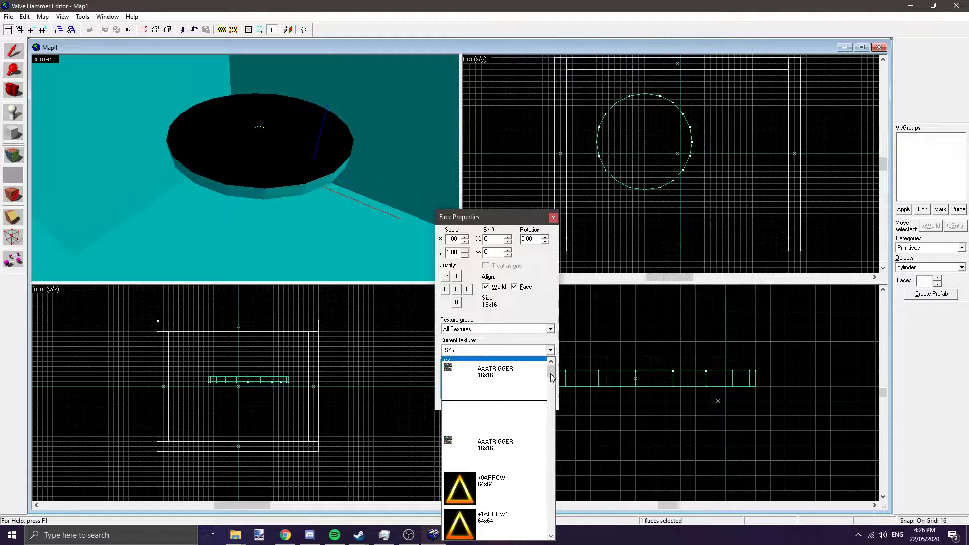
pyautogui.click(543, 346)
pyautogui.click(529, 368)
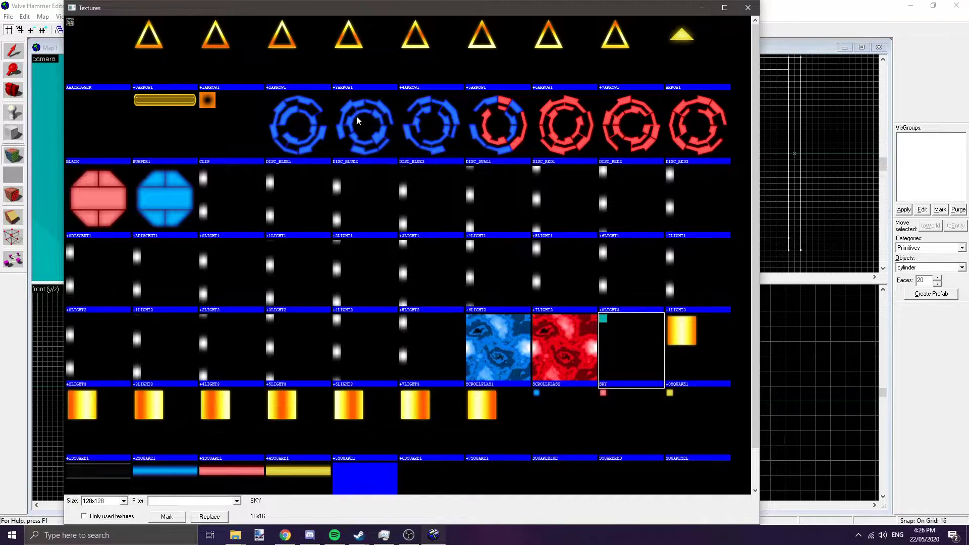
pyautogui.doubleClick(309, 124)
pyautogui.click(500, 379)
pyautogui.click(445, 276)
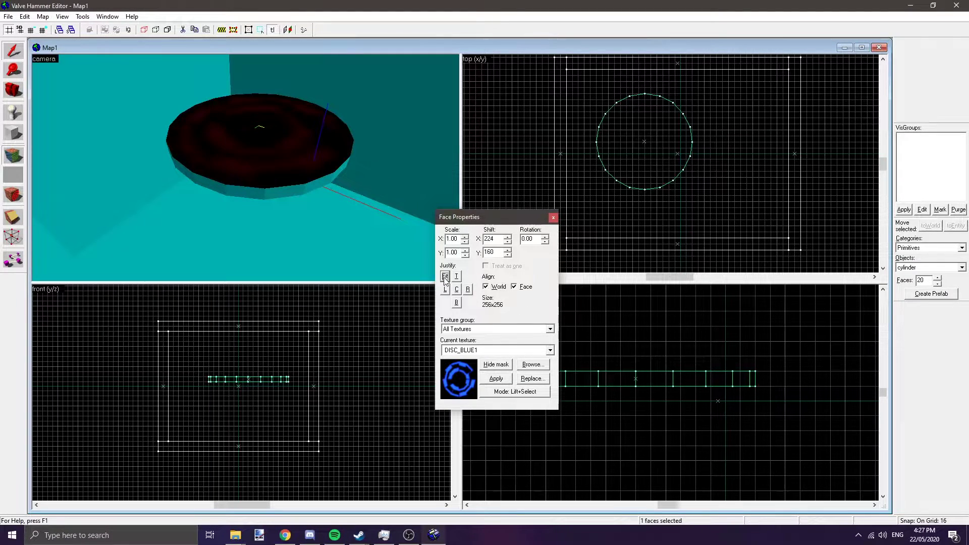
# Apply DISC_BLUE1 with its texture values to the underside of the platform
pyautogui.press('z')
pyautogui.press('a')
pyautogui.press('w')
pyautogui.press('w')
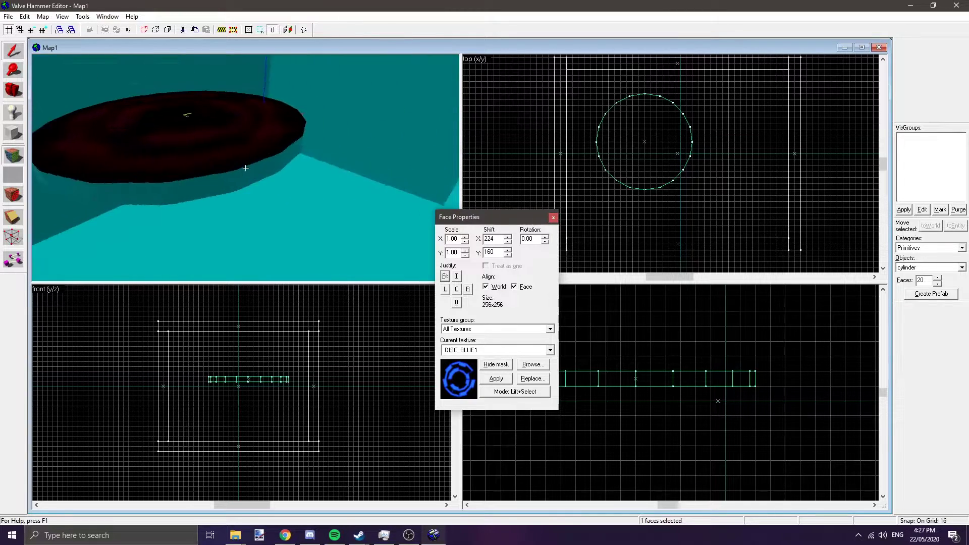
pyautogui.press('z')
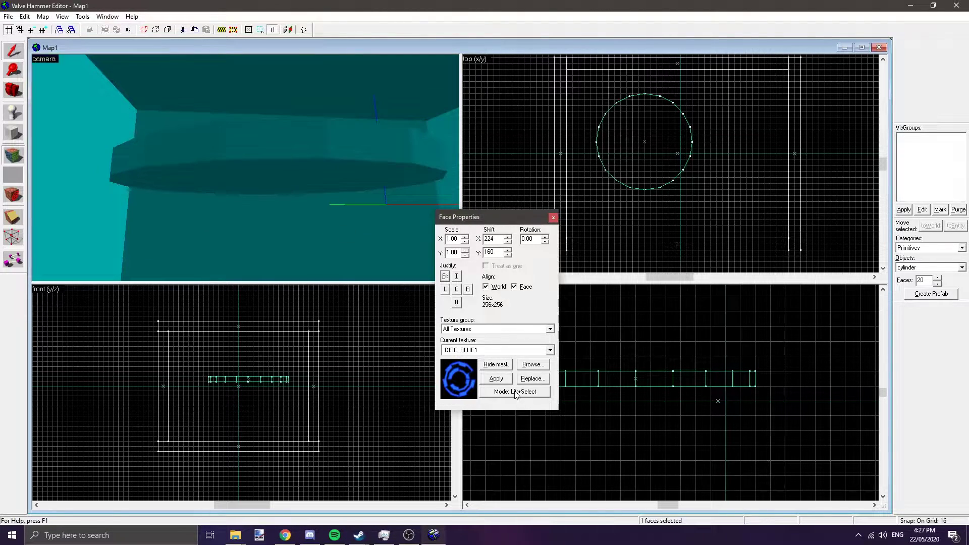
pyautogui.click(536, 392)
pyautogui.click(542, 449)
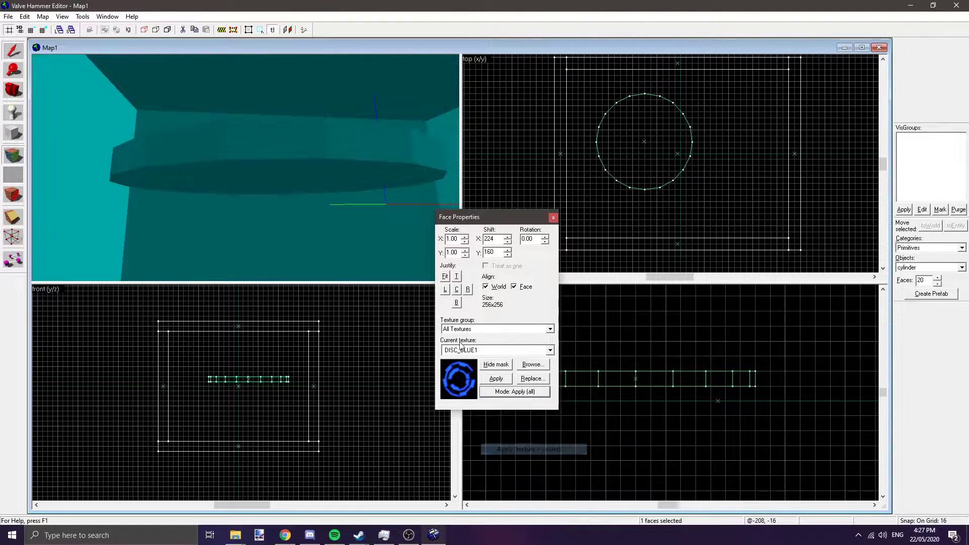
pyautogui.click(299, 174)
pyautogui.press('z')
pyautogui.press('w')
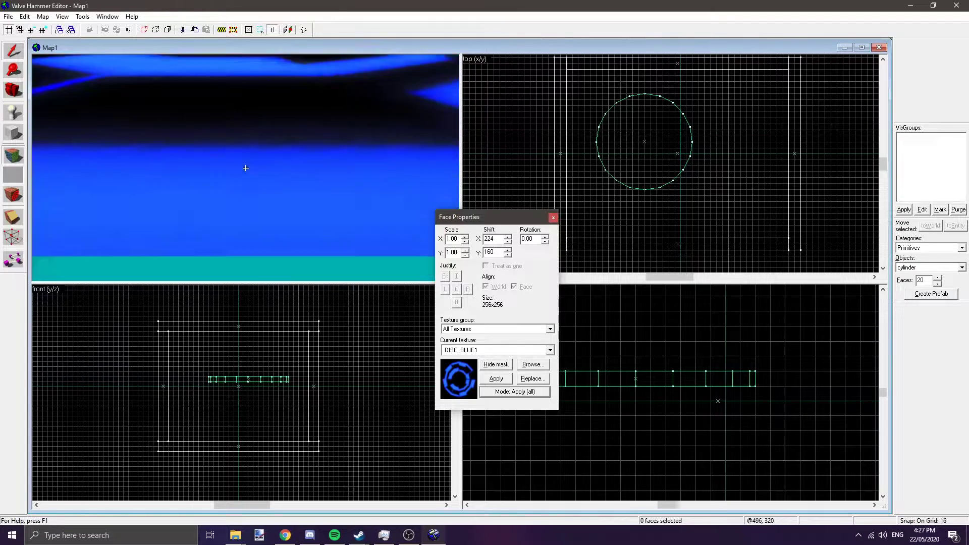
pyautogui.press('s')
pyautogui.press('z')
# Select one side face of the platform, apply the TRIM_BLUE1 texture and fit it to the face
pyautogui.click(526, 392)
pyautogui.click(519, 424)
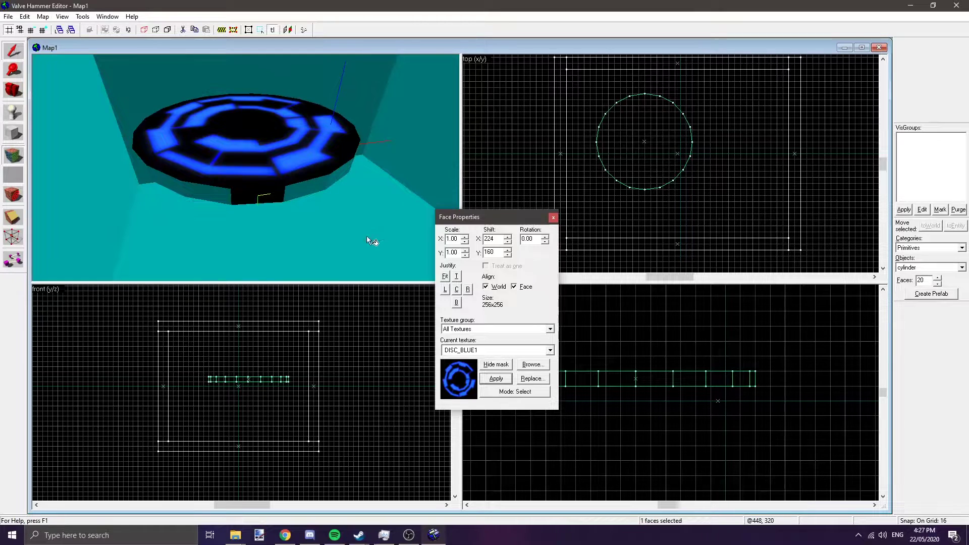
pyautogui.click(530, 364)
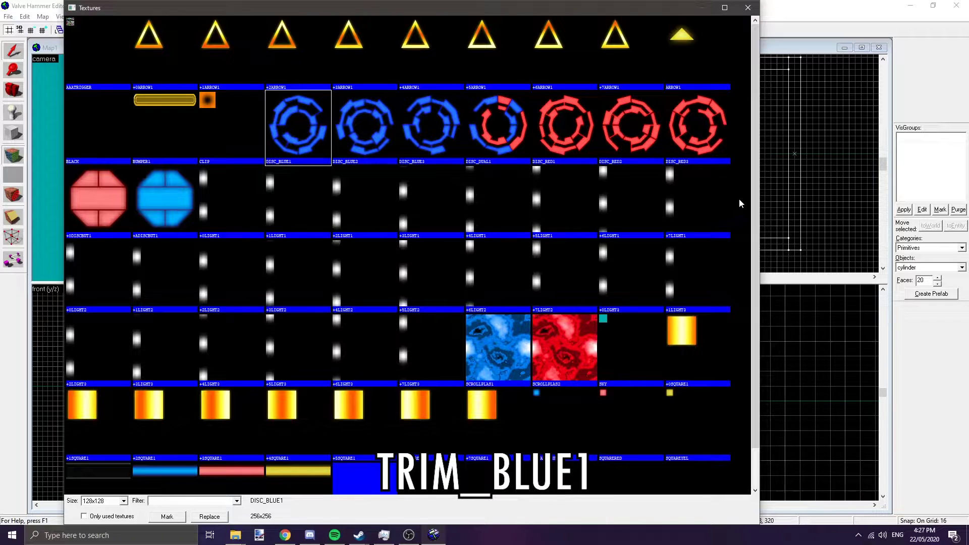
pyautogui.scroll(-1, 737, 203)
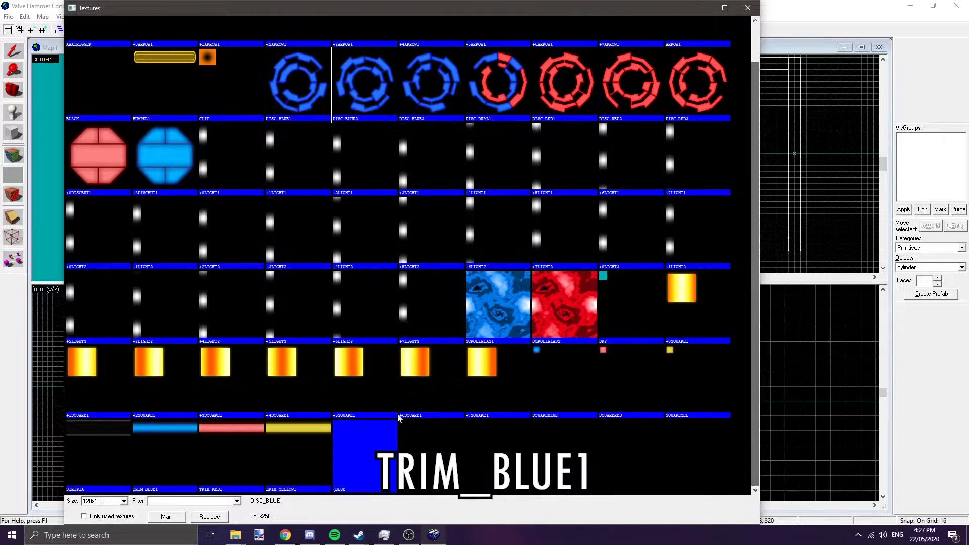
pyautogui.doubleClick(173, 450)
pyautogui.click(495, 379)
pyautogui.click(444, 276)
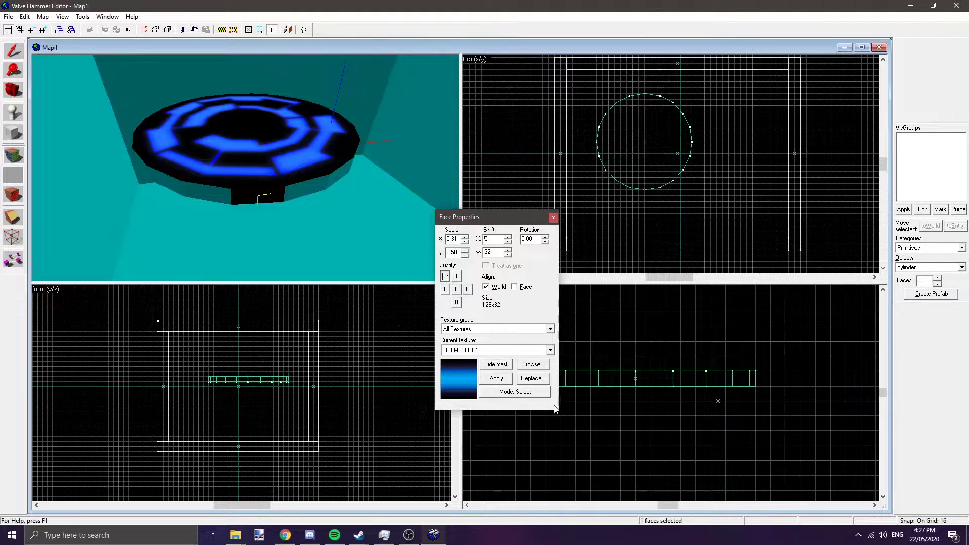
# Apply TRIM_BLUE1 with its texture values to the remaining side faces around the platform
pyautogui.click(506, 391)
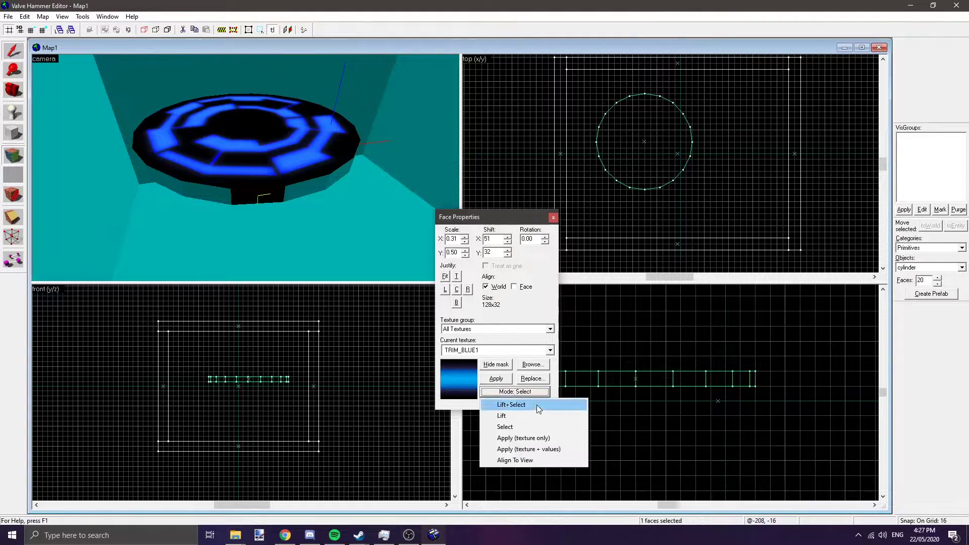
pyautogui.click(532, 451)
pyautogui.press('z')
pyautogui.press('w')
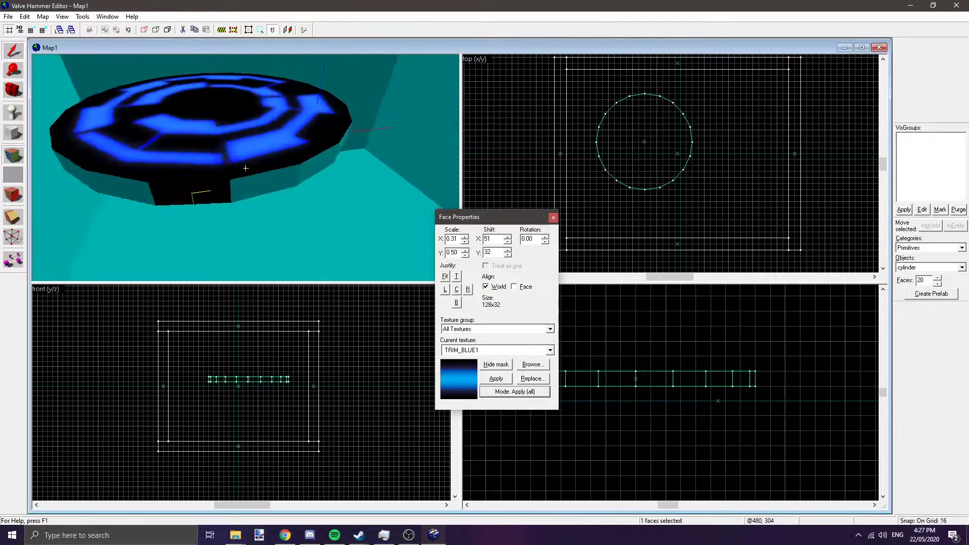
pyautogui.press('z')
pyautogui.press('s')
pyautogui.press('z')
pyautogui.press('s')
pyautogui.press('z')
pyautogui.click(235, 174)
pyautogui.click(269, 174)
pyautogui.click(306, 170)
pyautogui.click(335, 158)
pyautogui.press('z')
pyautogui.press('z')
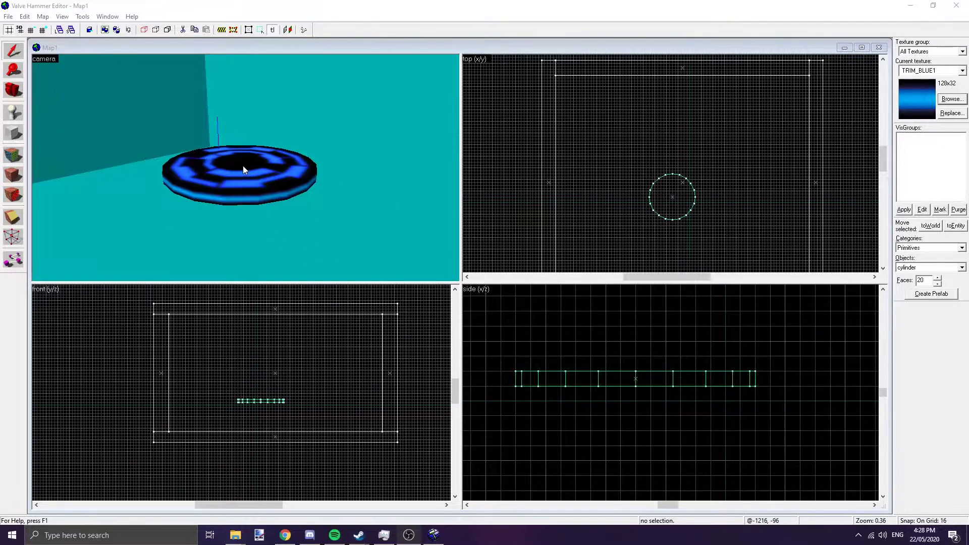
# Tie the blue disc platform to an entity and set its class to func_wall
pyautogui.click(243, 170)
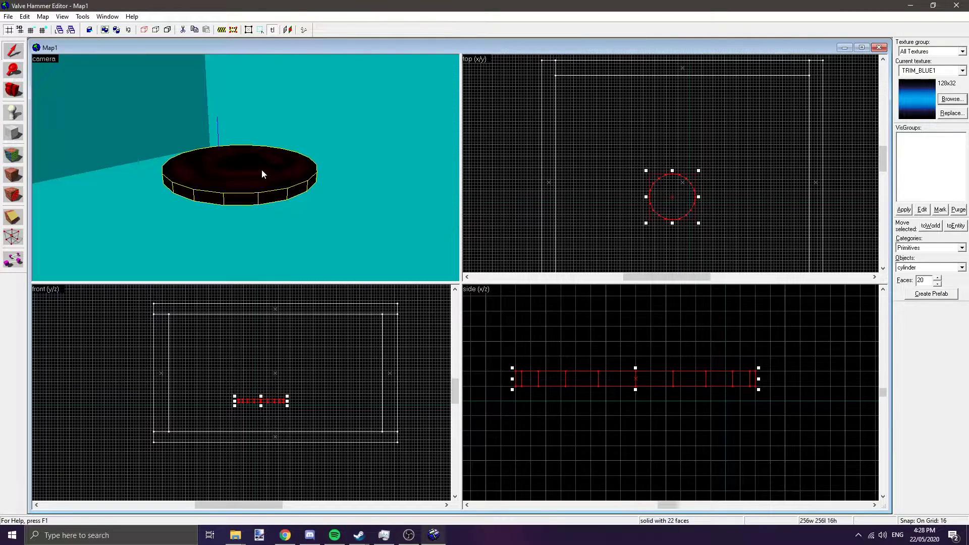
pyautogui.hotkey('ctrl', 't')
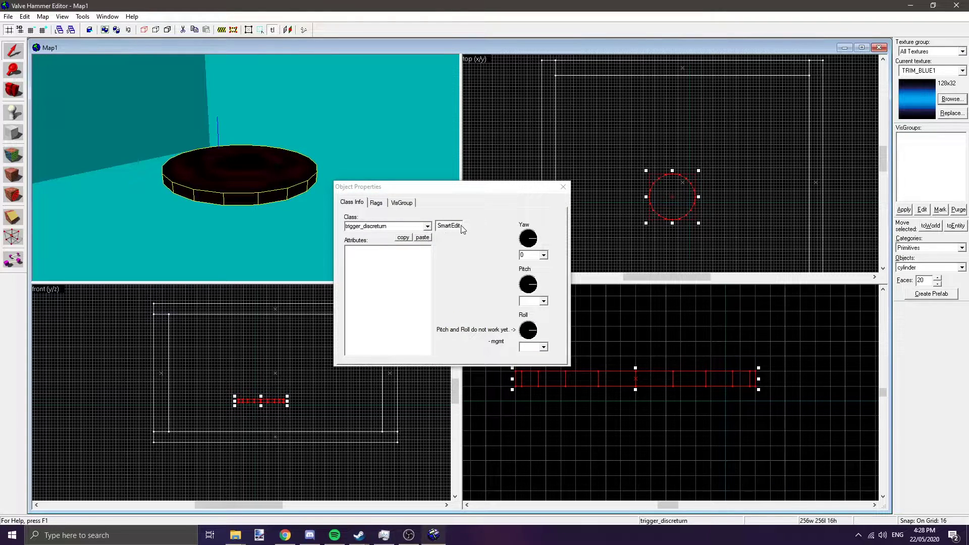
pyautogui.click(427, 226)
pyautogui.scroll(-1, 389, 273)
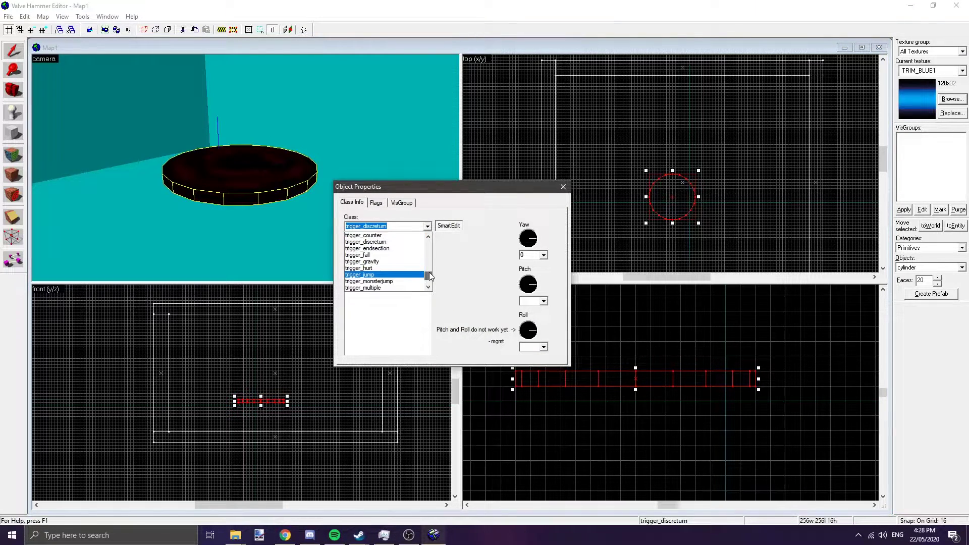
pyautogui.write('func_wall')
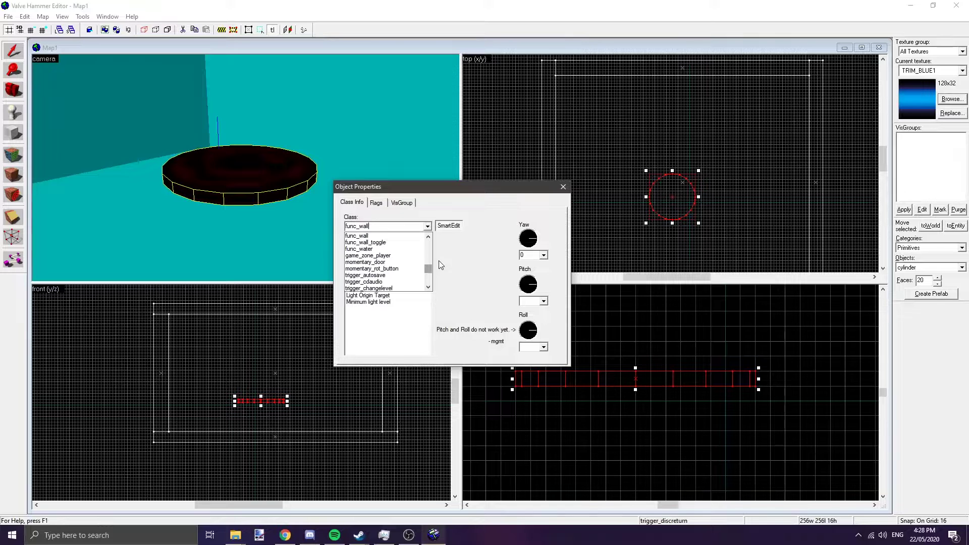
pyautogui.press('Return')
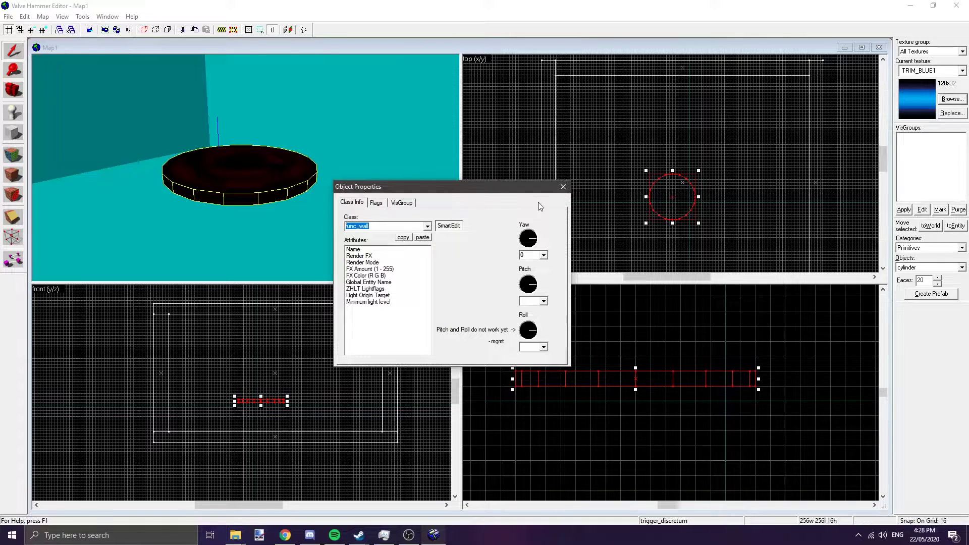
pyautogui.click(563, 187)
pyautogui.click(359, 147)
pyautogui.press('z')
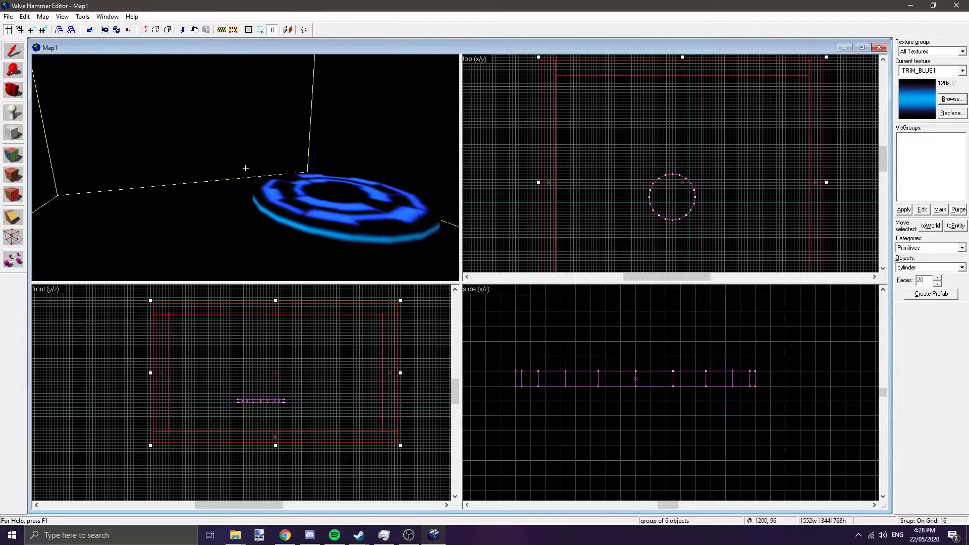
pyautogui.press('z')
pyautogui.click(120, 358)
# Copy the func_wall platform and place the copy beyond the original along the positive Y direction at the same height
pyautogui.press('z')
pyautogui.press('s')
pyautogui.press('z')
pyautogui.click(304, 177)
pyautogui.hotkey('ctrl', 'c')
pyautogui.hotkey('ctrl', 'v')
pyautogui.moveTo(673, 219); pyautogui.dragTo(695, 145)
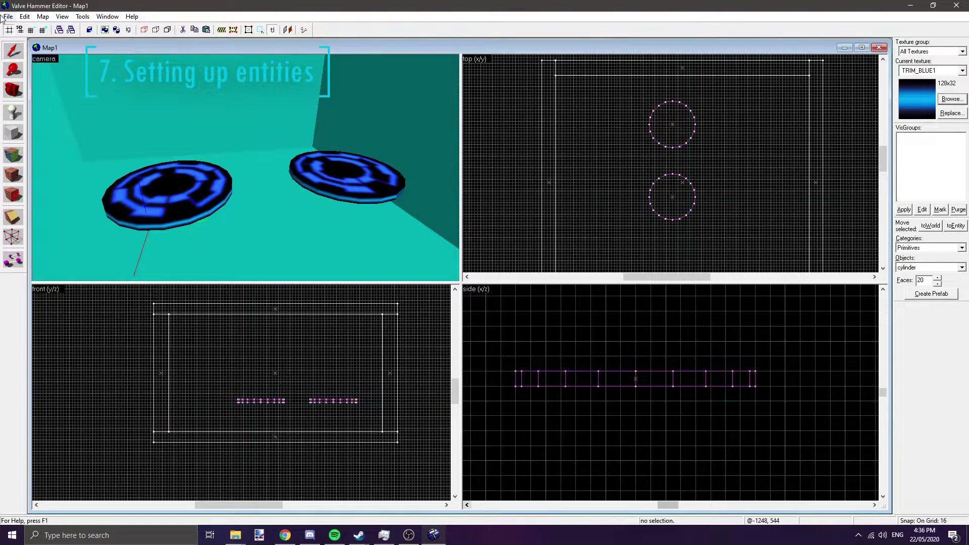
pyautogui.click(8, 17)
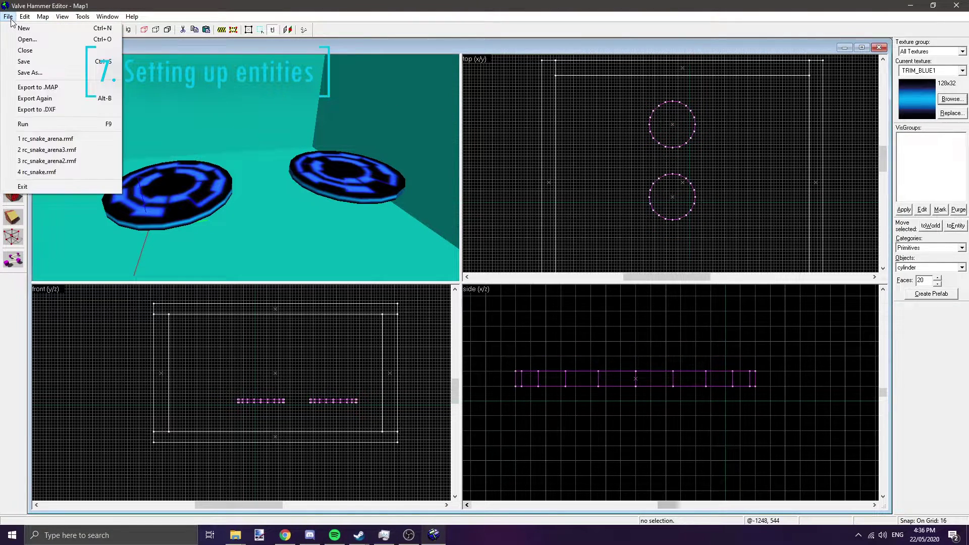
pyautogui.click(8, 16)
pyautogui.click(8, 17)
pyautogui.click(28, 98)
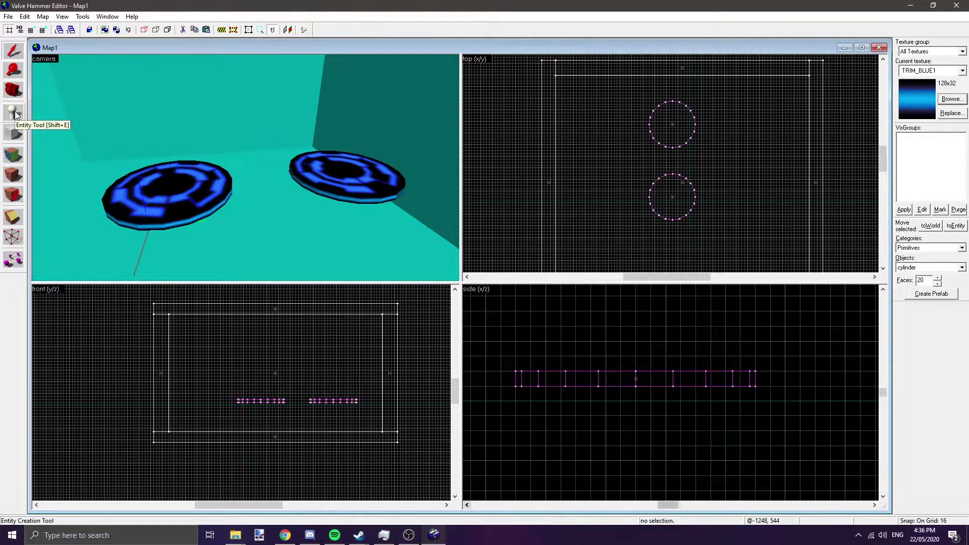
# Place a point entity on the first blue disc platform and set its class to info_ricochet
pyautogui.click(14, 114)
pyautogui.click(171, 186)
pyautogui.click(14, 50)
pyautogui.click(170, 175)
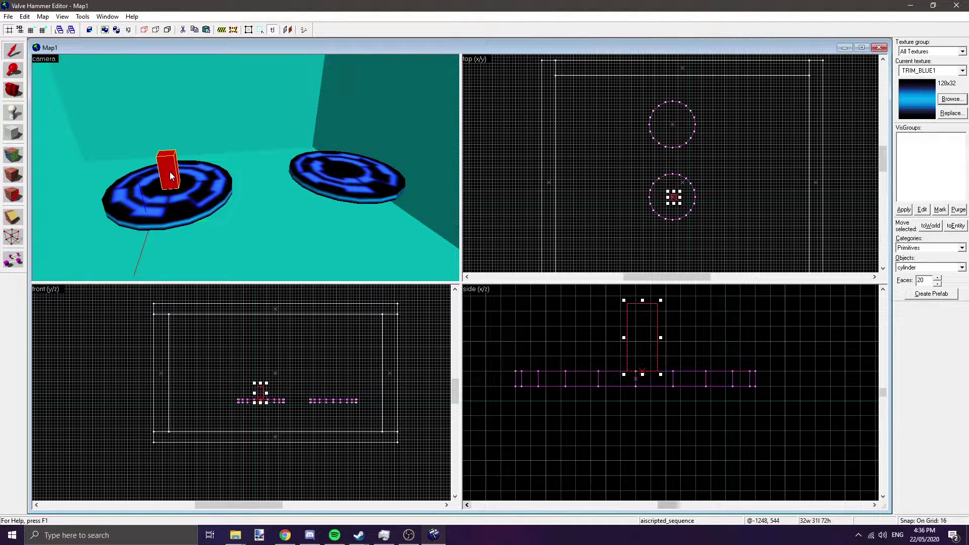
pyautogui.doubleClick(171, 175)
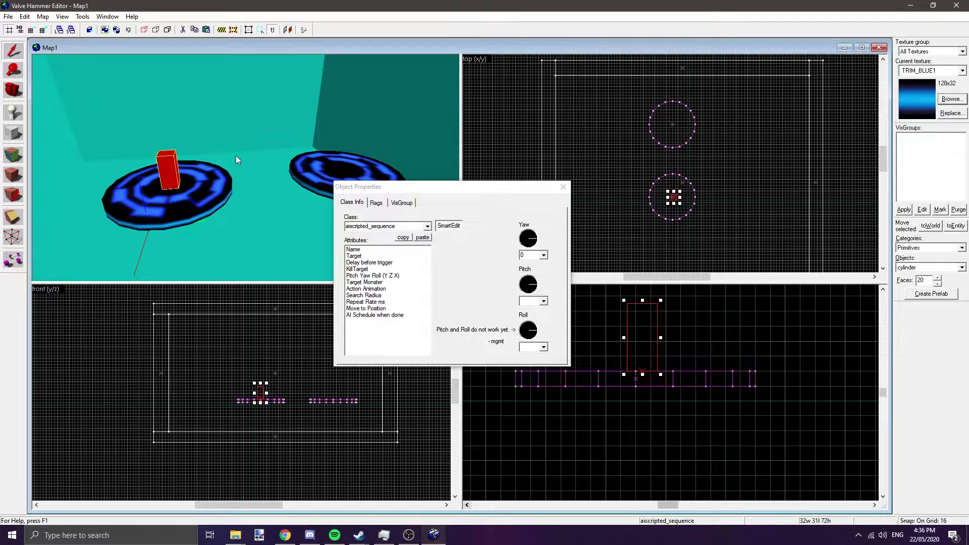
pyautogui.click(408, 225)
pyautogui.write('in')
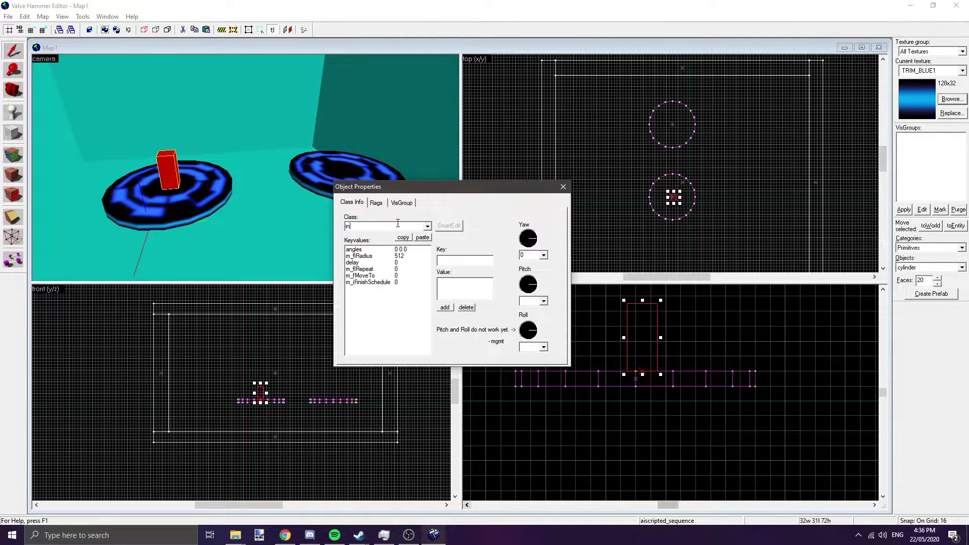
pyautogui.write('fo_ricochet')
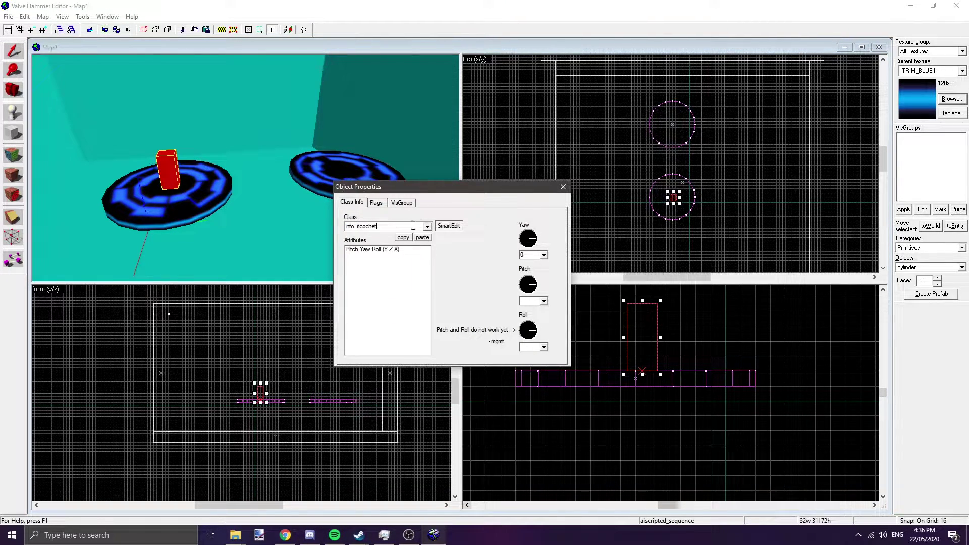
pyautogui.click(563, 187)
# Move the info_ricochet entity up and off the disc toward positive X, then deselect it
pyautogui.moveTo(653, 382); pyautogui.dragTo(819, 299)
pyautogui.scroll(-4, 811, 303)
pyautogui.press('Escape')
pyautogui.press('z')
pyautogui.press('z')
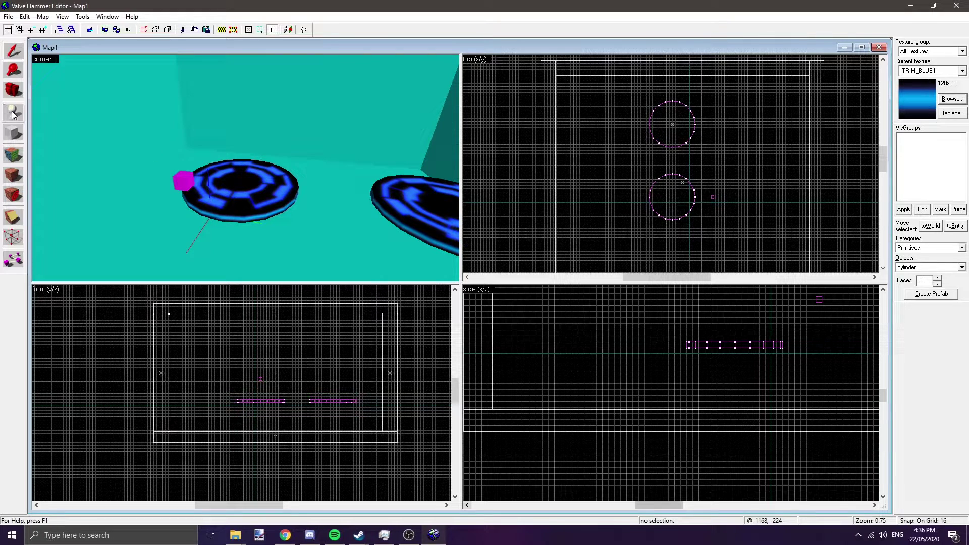
# Place another point entity at the centre of the first disc and set its class to info_player_deathmatch
pyautogui.click(13, 112)
pyautogui.click(241, 181)
pyautogui.hotkey('shift', 's')
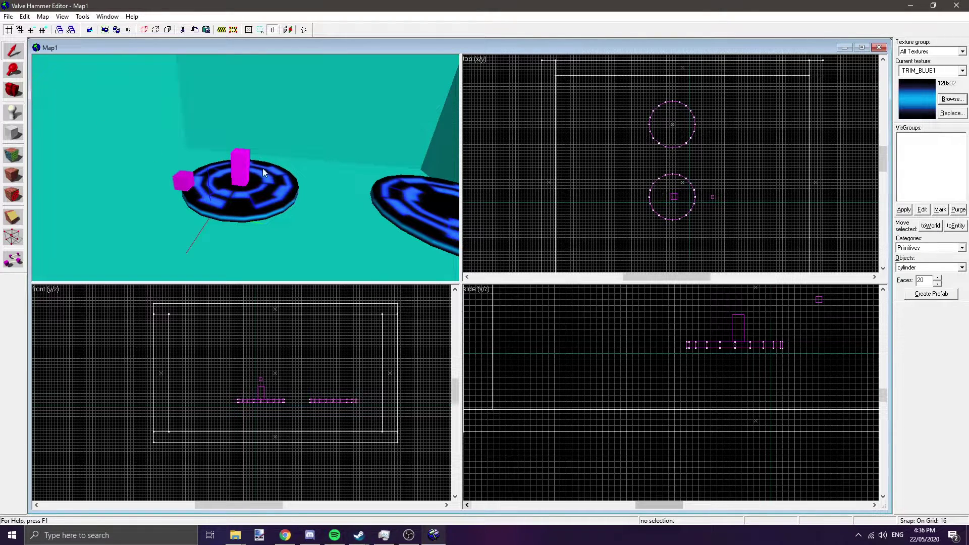
pyautogui.click(247, 169)
pyautogui.hotkey('alt', 'Return')
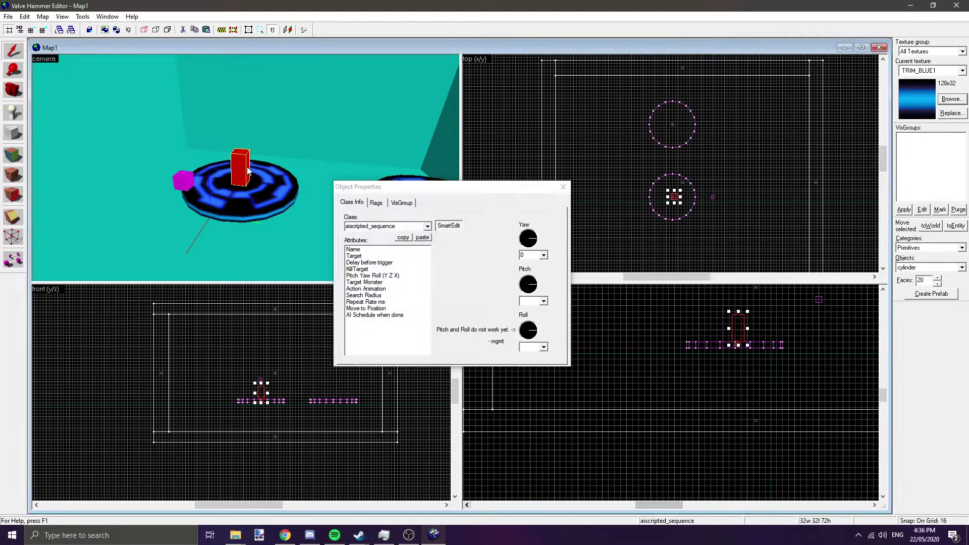
pyautogui.click(407, 224)
pyautogui.press('BackSpace')
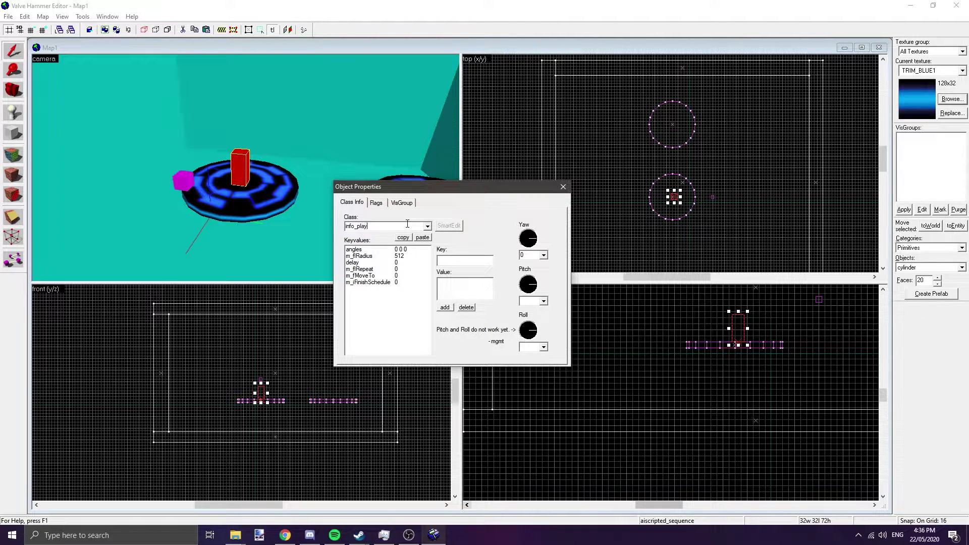
pyautogui.write('info_player_deathmatch')
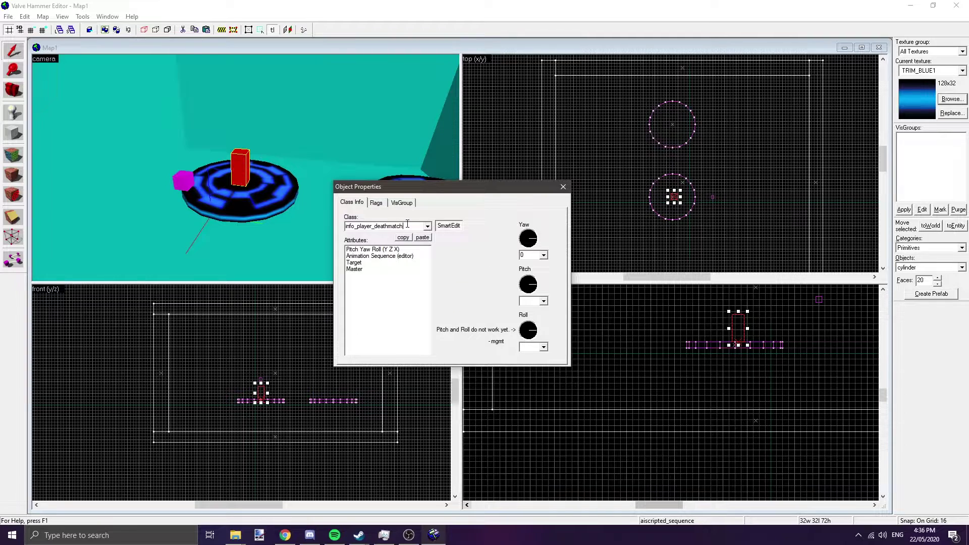
pyautogui.click(562, 186)
# Raise the info_player_deathmatch entity until the player model stands on top of the first disc
pyautogui.press('z')
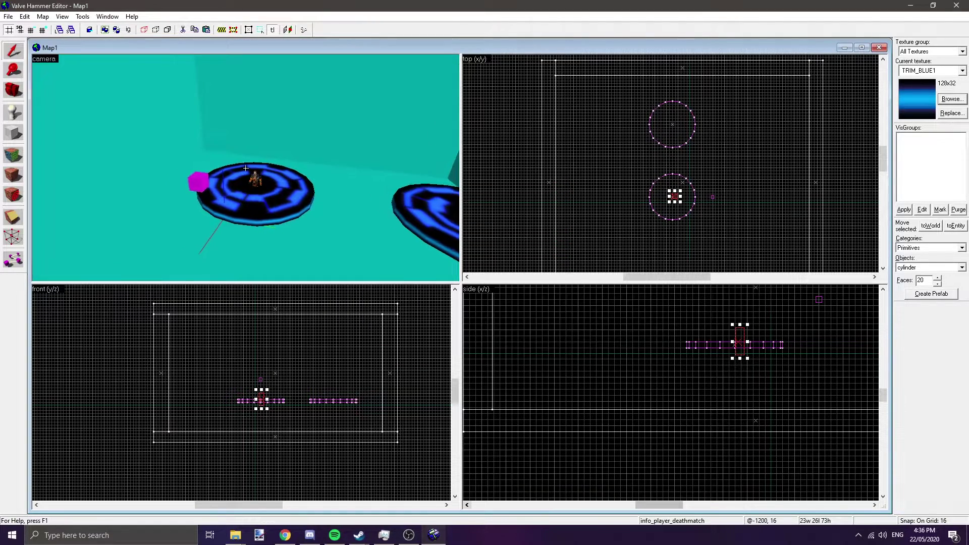
pyautogui.press('w')
pyautogui.press('z')
pyautogui.scroll(1, 571, 372)
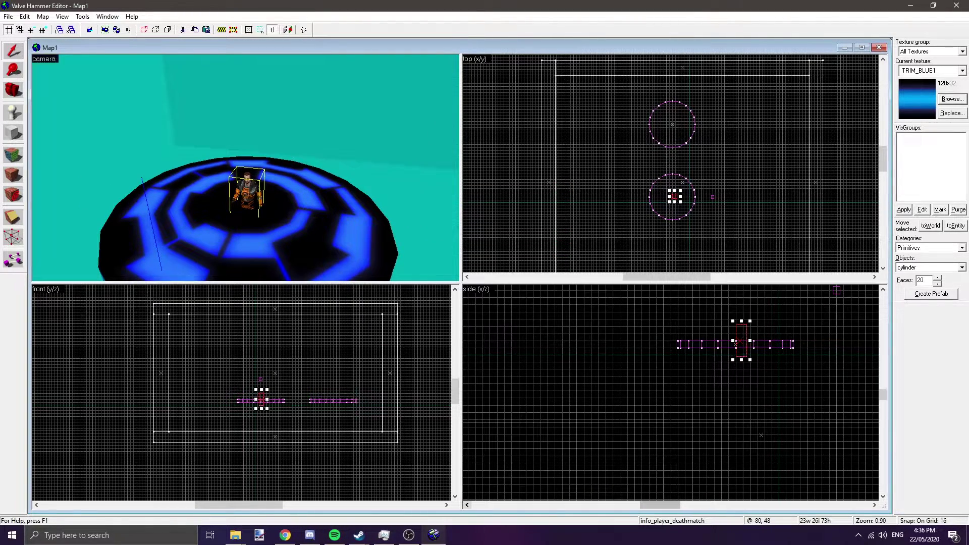
pyautogui.press('Up')
pyautogui.press('Up')
pyautogui.press('Up')
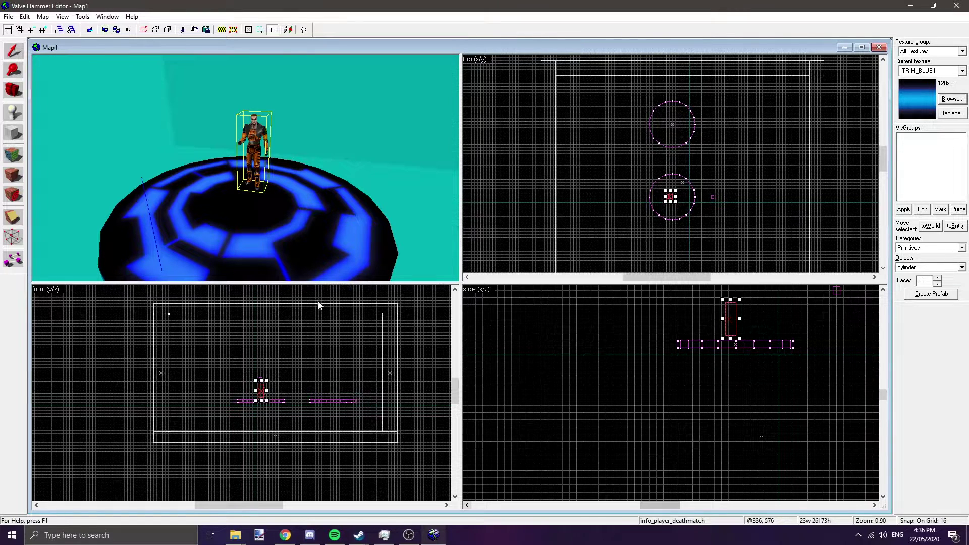
# Rotate the player spawn on the first disc about the vertical axis to change its facing direction
pyautogui.scroll(2, 675, 192)
pyautogui.click(670, 197)
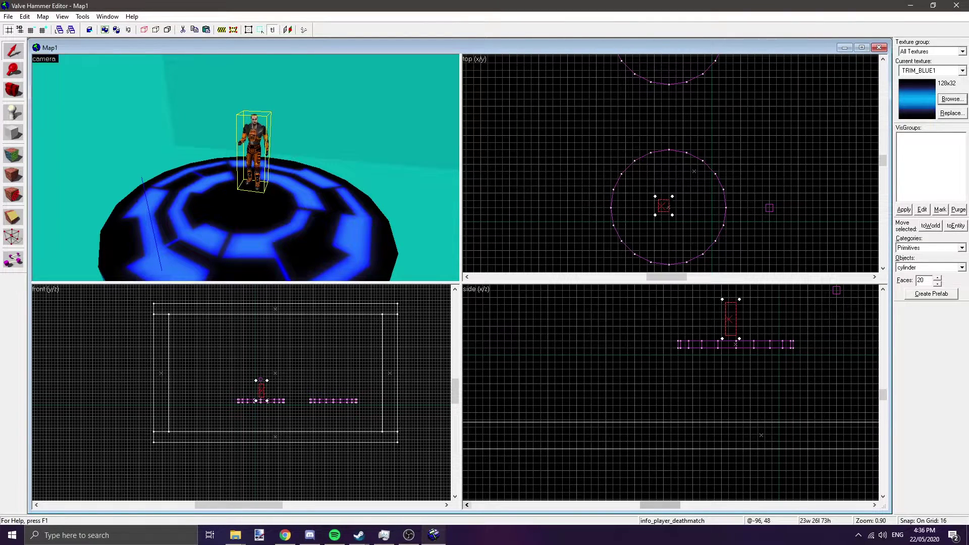
pyautogui.moveTo(671, 196); pyautogui.dragTo(636, 188)
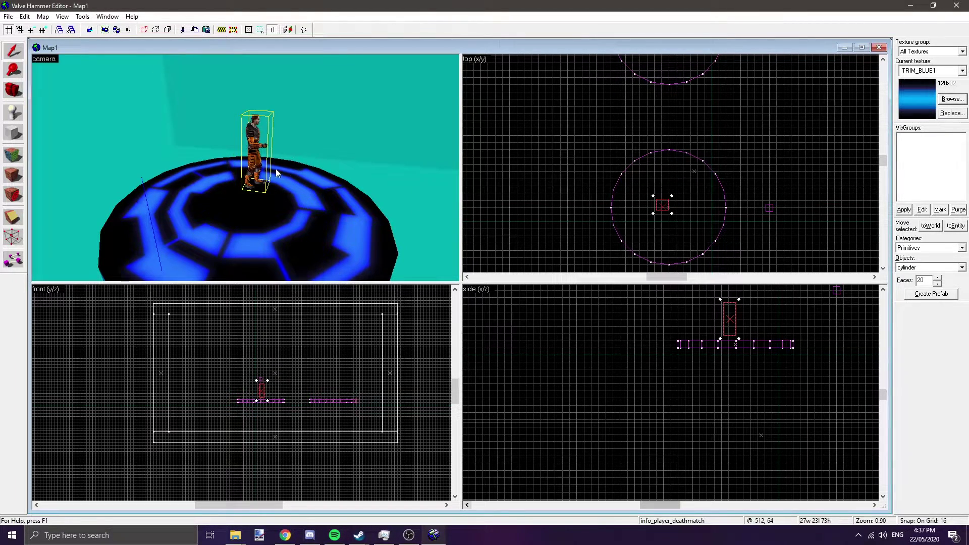
# Copy the info_player_deathmatch entity and place the copy above the centre of the second disc platform
pyautogui.press('z')
pyautogui.press('s')
pyautogui.press('z')
pyautogui.click(202, 190)
pyautogui.hotkey('ctrl', 'c')
pyautogui.hotkey('ctrl', 'v')
pyautogui.scroll(-2, 734, 320)
pyautogui.moveTo(738, 367); pyautogui.dragTo(729, 319)
pyautogui.moveTo(277, 390); pyautogui.dragTo(330, 387)
pyautogui.scroll(-3, 672, 103)
pyautogui.moveTo(687, 83); pyautogui.dragTo(691, 75)
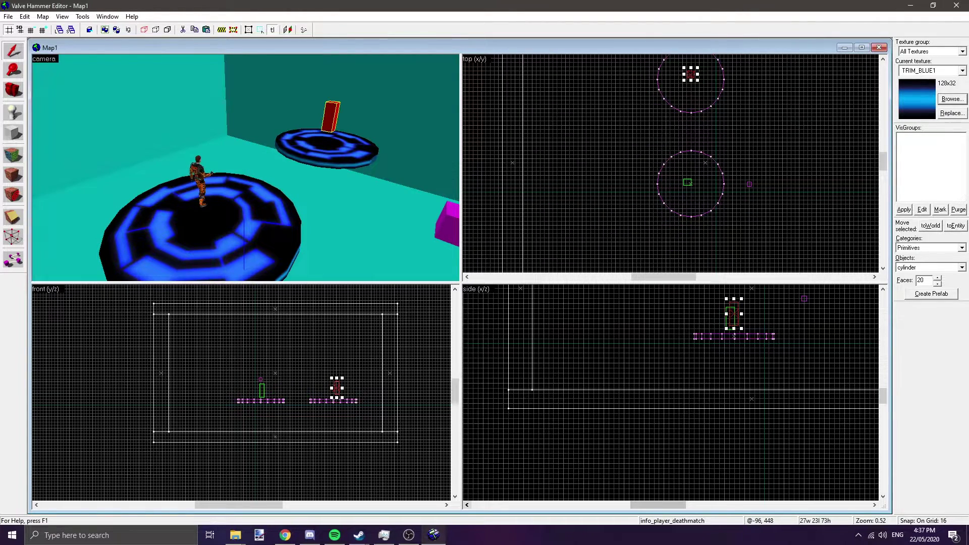
# Rotate the copied player spawn on the second disc to face the opposite direction and deselect it
pyautogui.press('Escape')
pyautogui.press('z')
pyautogui.press('w')
pyautogui.press('d')
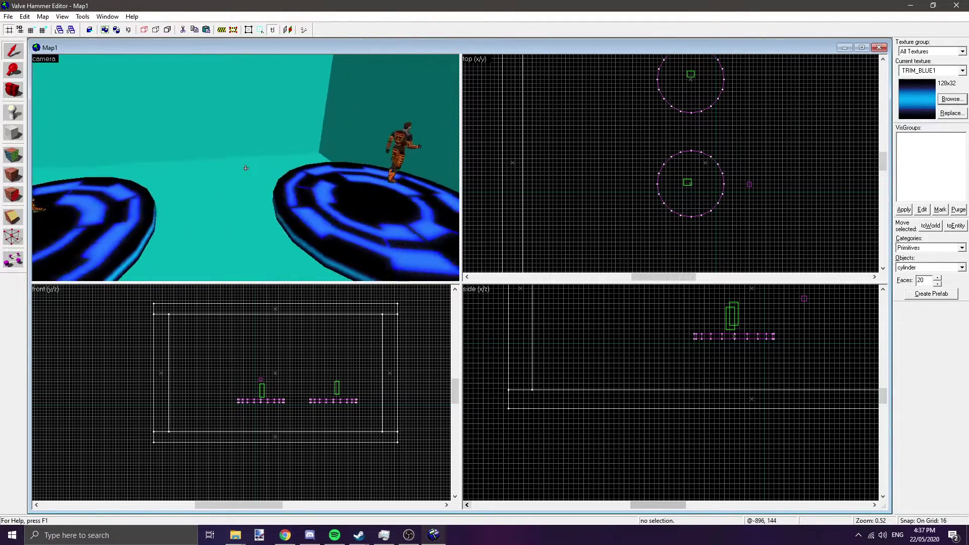
pyautogui.press('z')
pyautogui.click(347, 187)
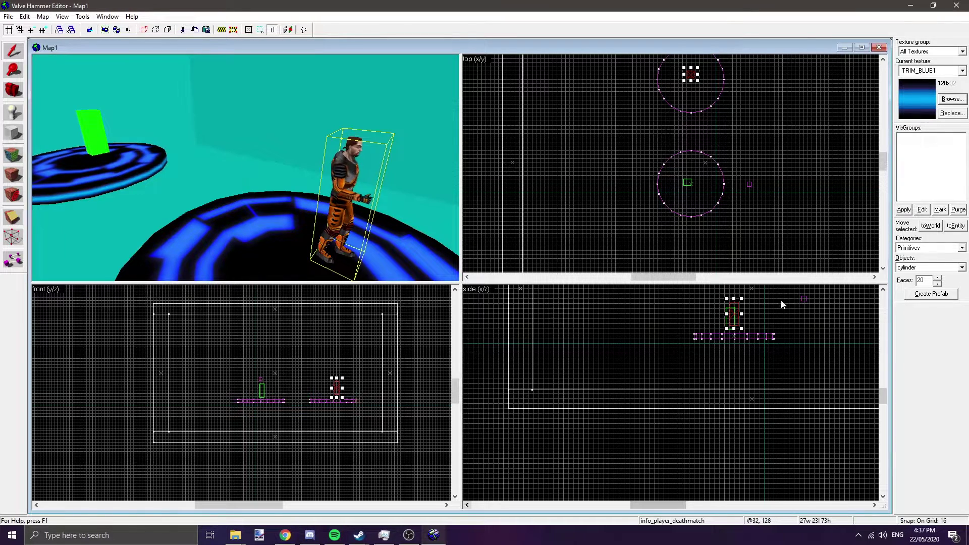
pyautogui.moveTo(697, 68); pyautogui.dragTo(679, 94)
pyautogui.click(731, 118)
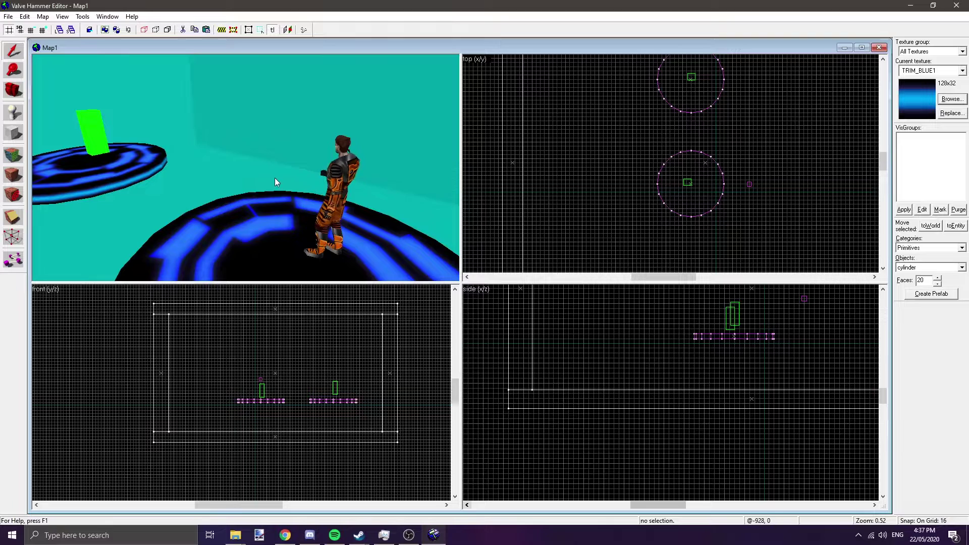
pyautogui.press('z')
pyautogui.press('s')
pyautogui.press('a')
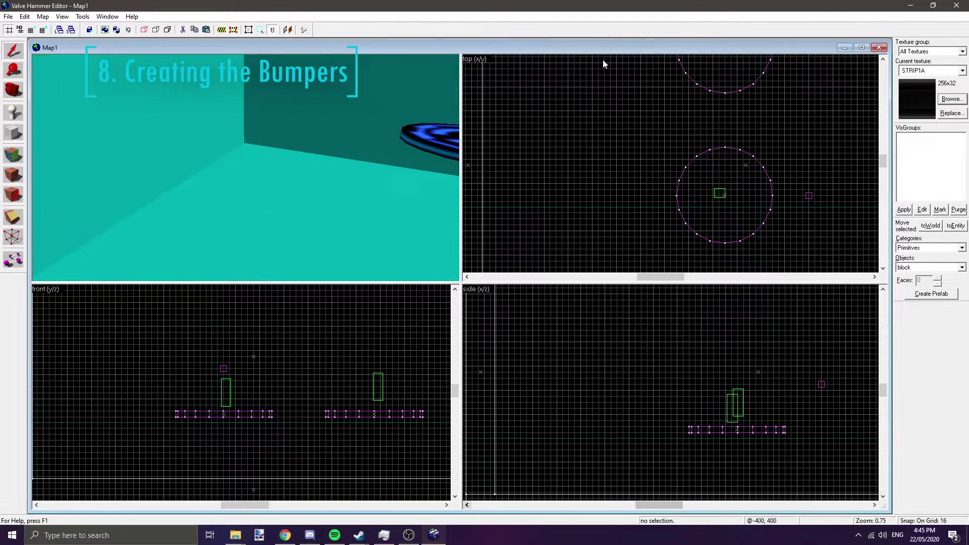
# Using the STRIP1A texture, create a bar block 16 wide, 304 long and 16 high beside the discs, slightly above their height
pyautogui.click(958, 98)
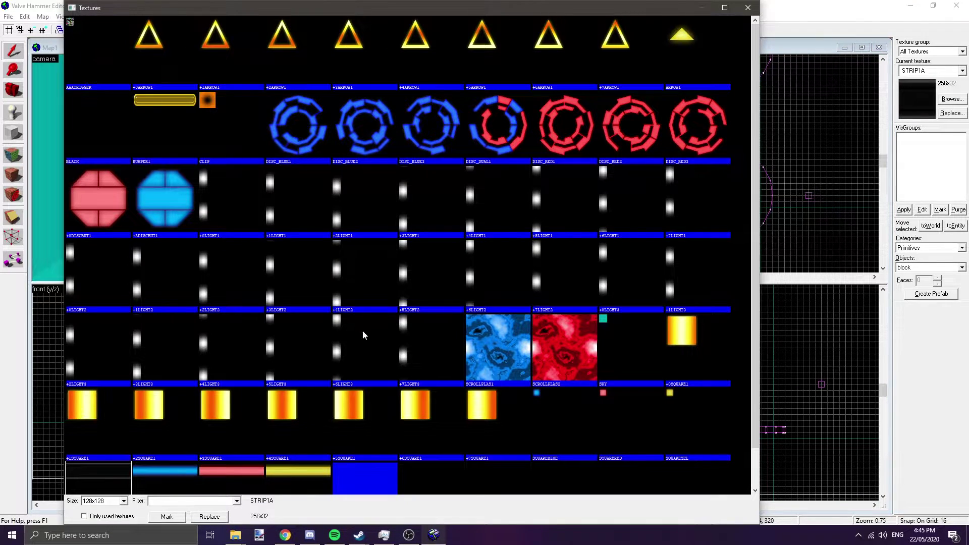
pyautogui.doubleClick(107, 480)
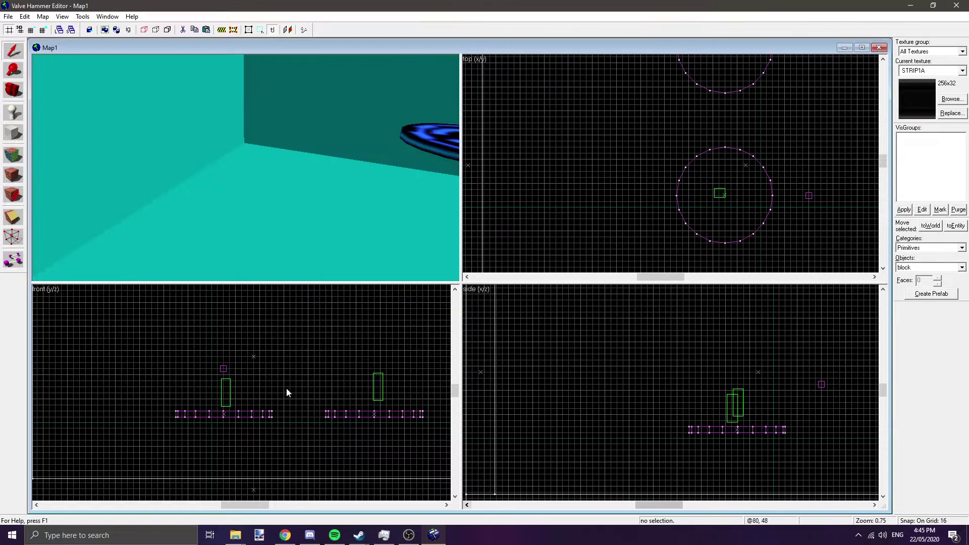
pyautogui.click(12, 134)
pyautogui.moveTo(630, 90); pyautogui.dragTo(632, 202)
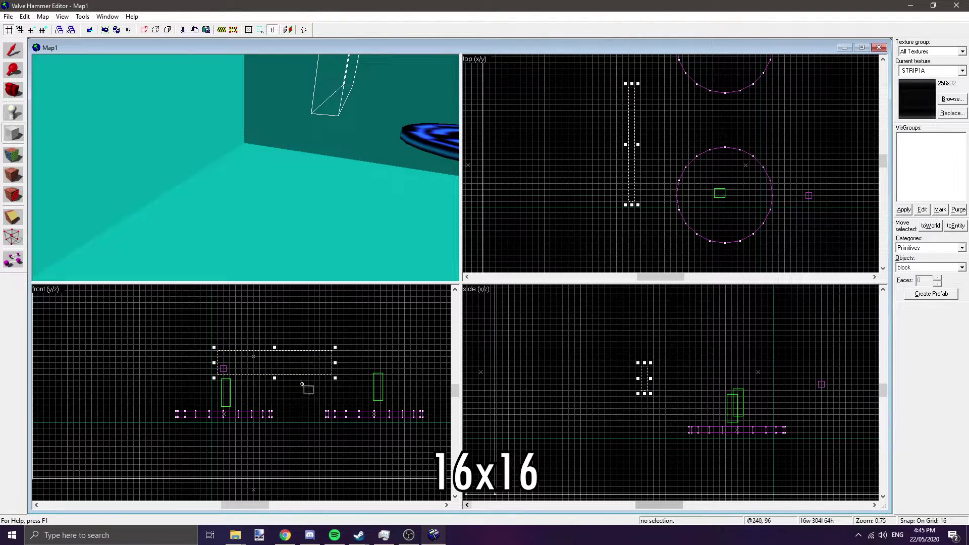
pyautogui.moveTo(273, 348); pyautogui.dragTo(331, 396)
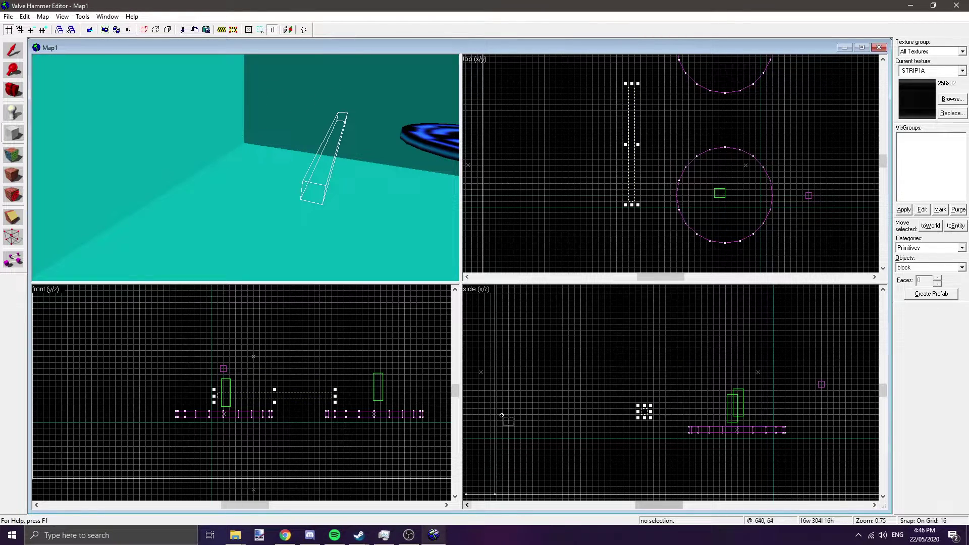
pyautogui.scroll(10, 333, 407)
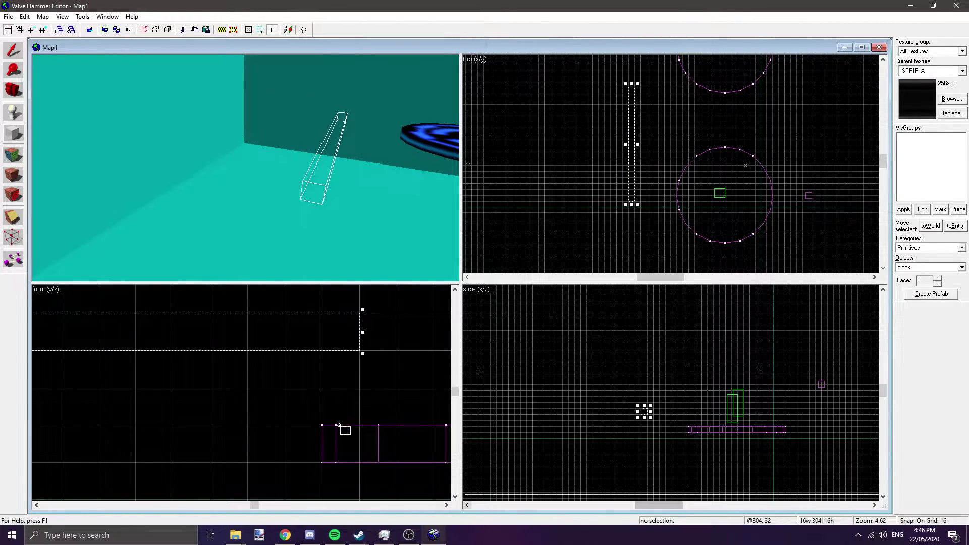
pyautogui.scroll(-2, 354, 364)
pyautogui.press('z')
pyautogui.press('d')
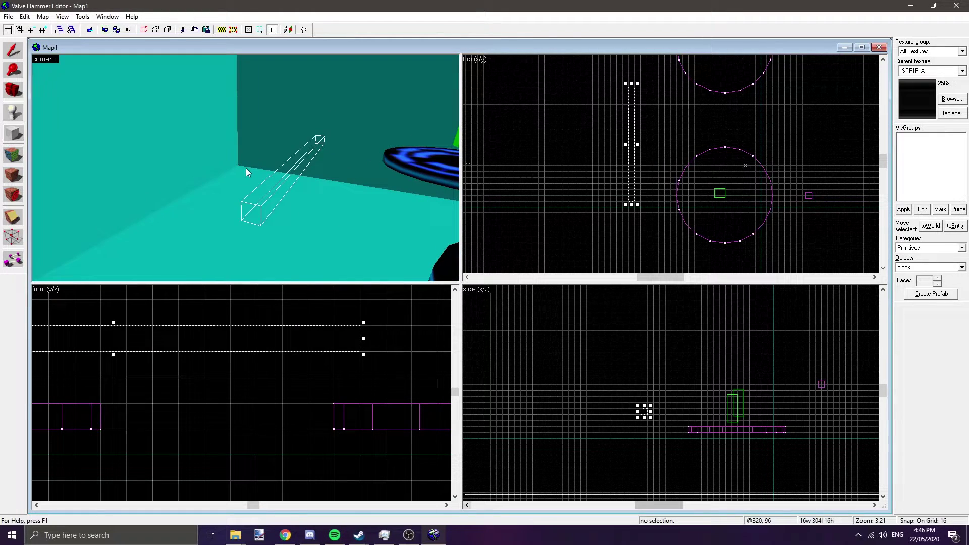
pyautogui.press('Return')
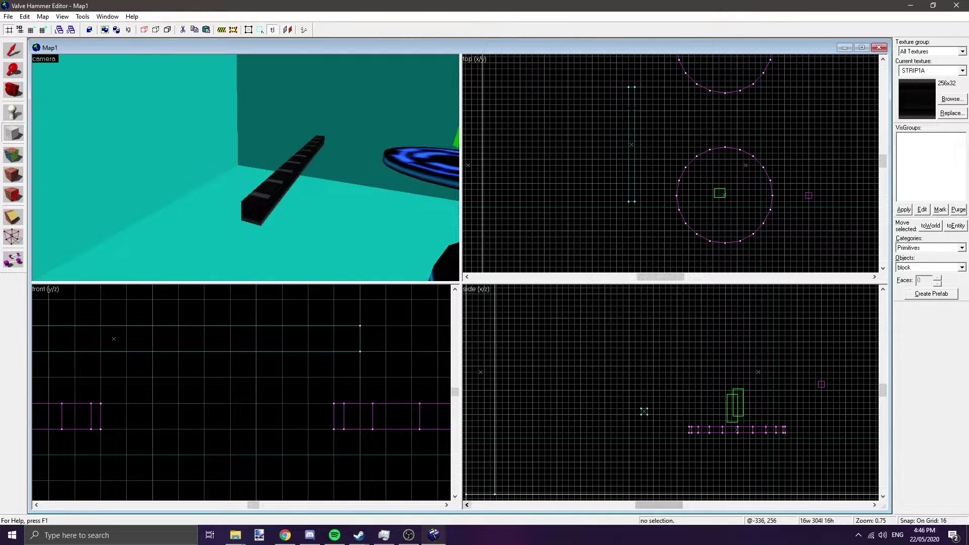
# Select the bar's top face for texturing and set its STRIP1A texture's Y scale to 0.5
pyautogui.click(13, 50)
pyautogui.click(14, 177)
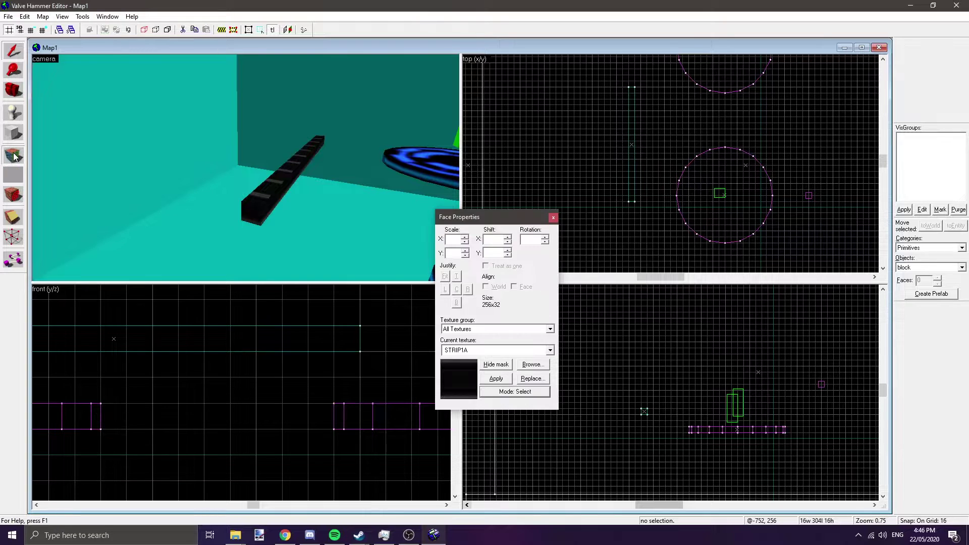
pyautogui.click(280, 187)
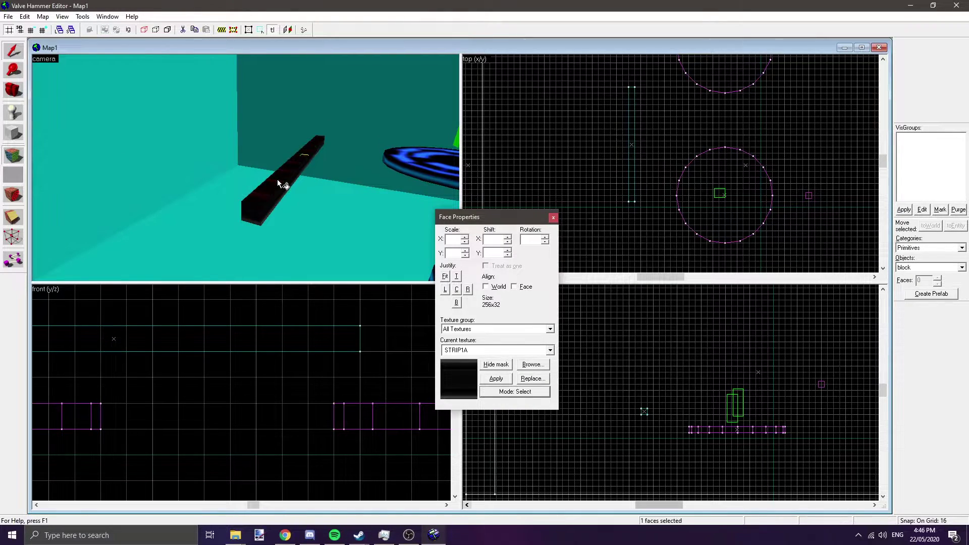
pyautogui.click(550, 350)
pyautogui.click(529, 366)
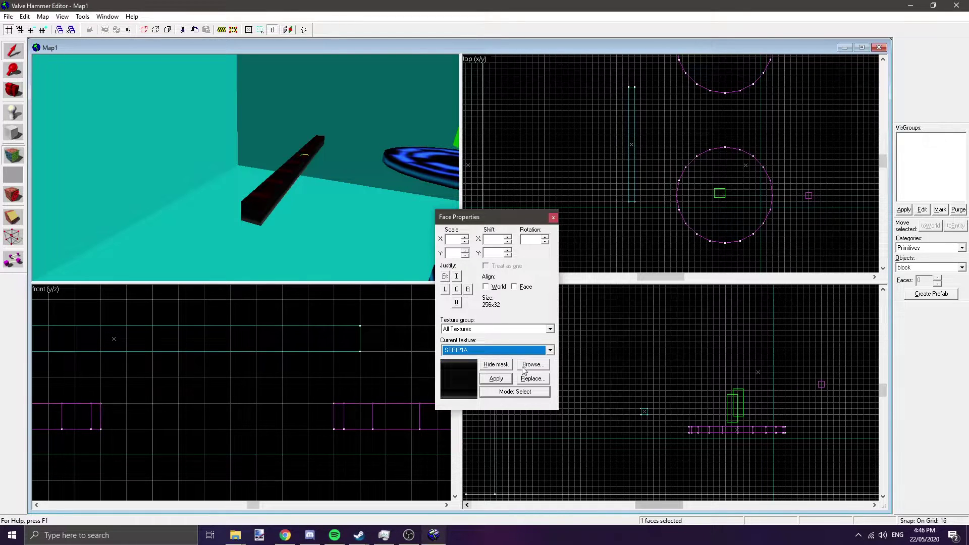
pyautogui.click(457, 254)
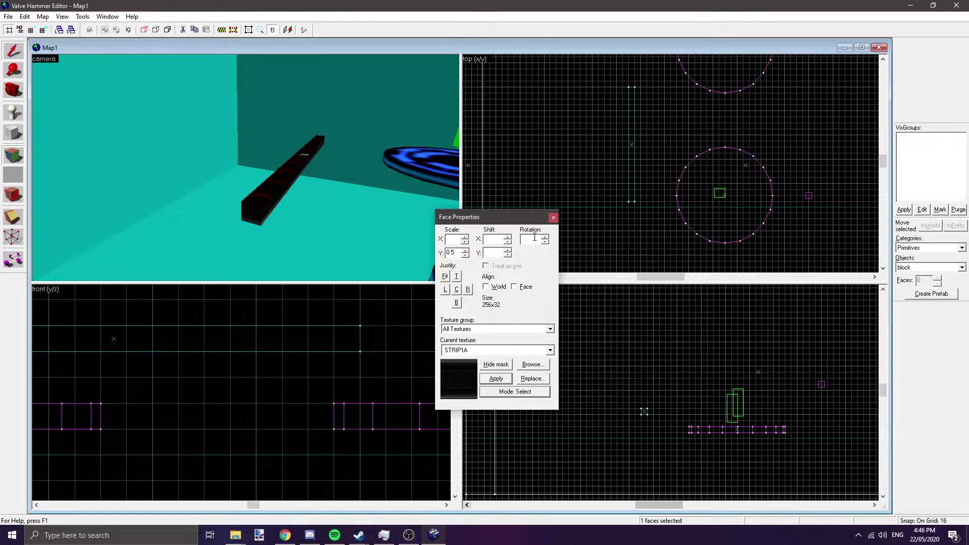
# Set the texture rotation to 90 and apply STRIP1A with all its texture values to the bar's underside
pyautogui.press('z')
pyautogui.press('a')
pyautogui.press('w')
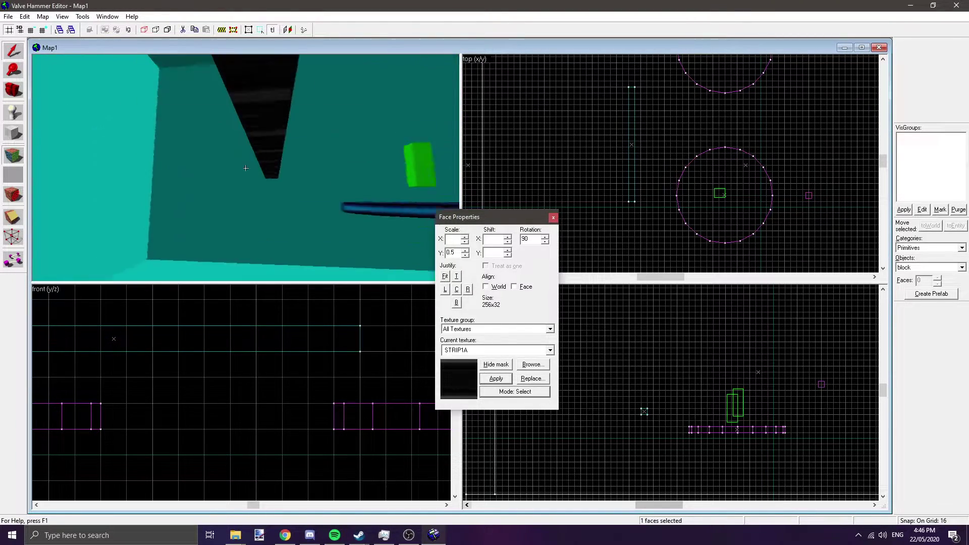
pyautogui.press('z')
pyautogui.click(510, 391)
pyautogui.click(538, 442)
pyautogui.click(524, 392)
pyautogui.click(537, 448)
pyautogui.click(253, 148)
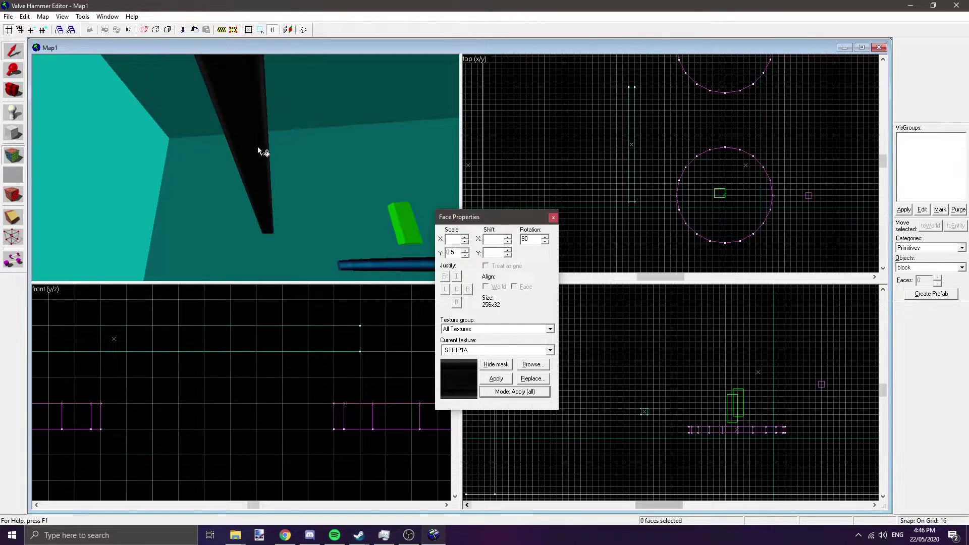
pyautogui.press('z')
pyautogui.press('s')
pyautogui.press('z')
pyautogui.click(517, 395)
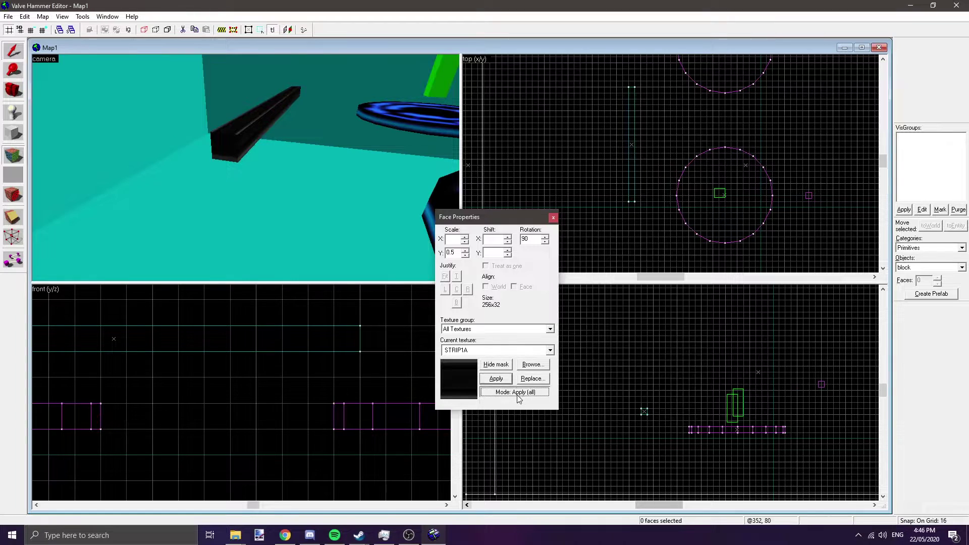
# Select the bar's long side face towards the discs for texturing and apply the TRIM_YELLOW1 texture to it
pyautogui.click(511, 404)
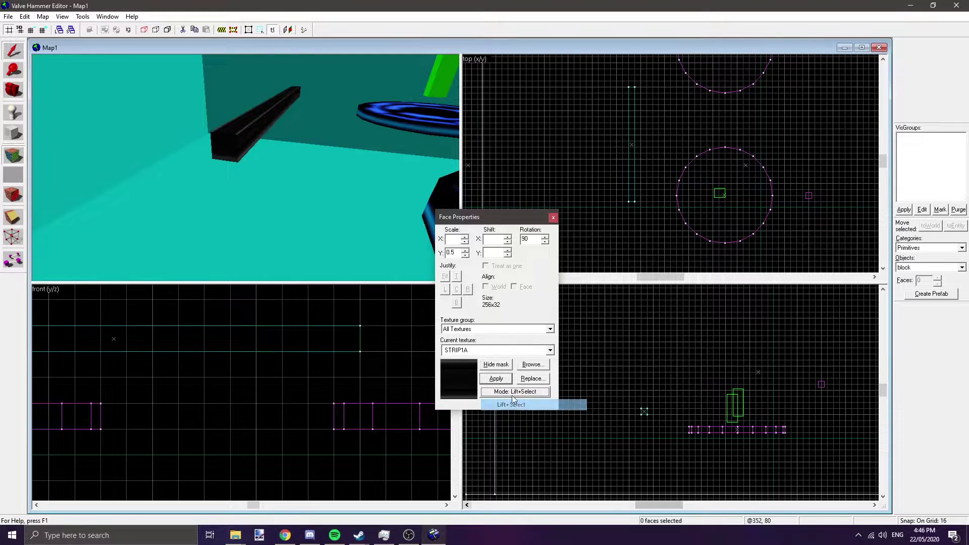
pyautogui.click(252, 136)
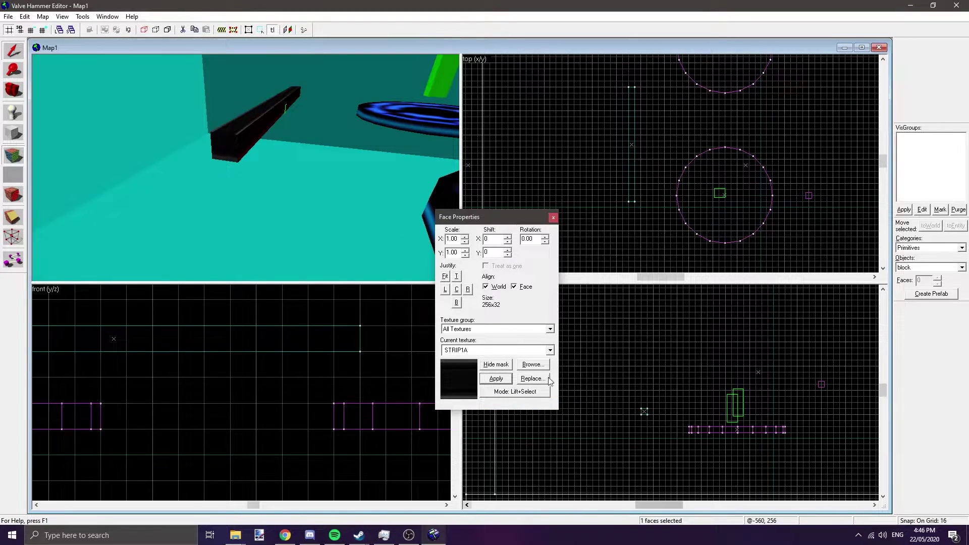
pyautogui.click(532, 364)
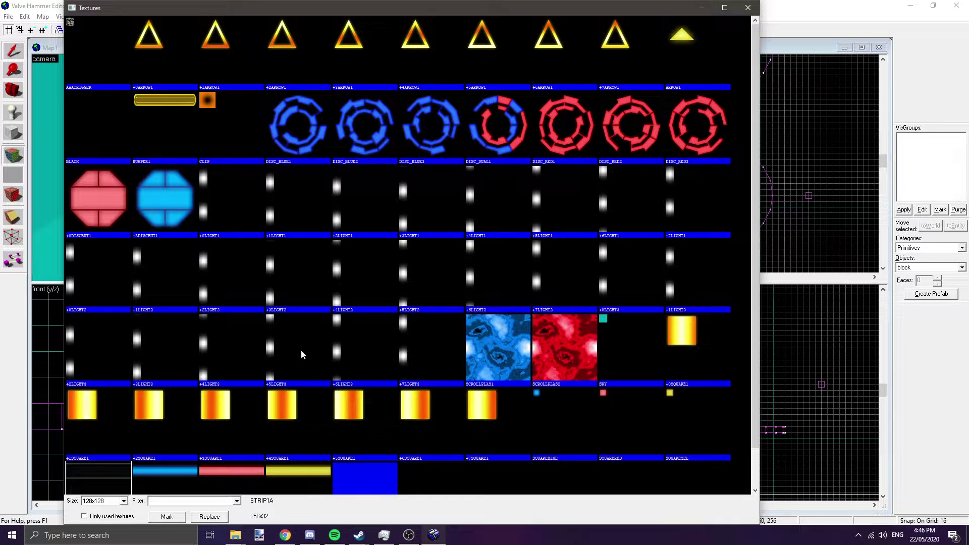
pyautogui.doubleClick(297, 472)
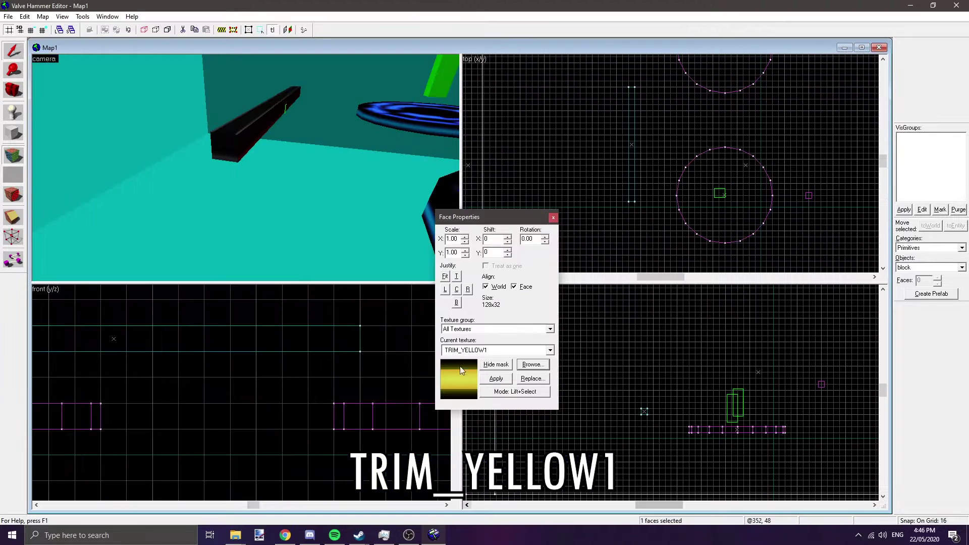
pyautogui.doubleClick(529, 238)
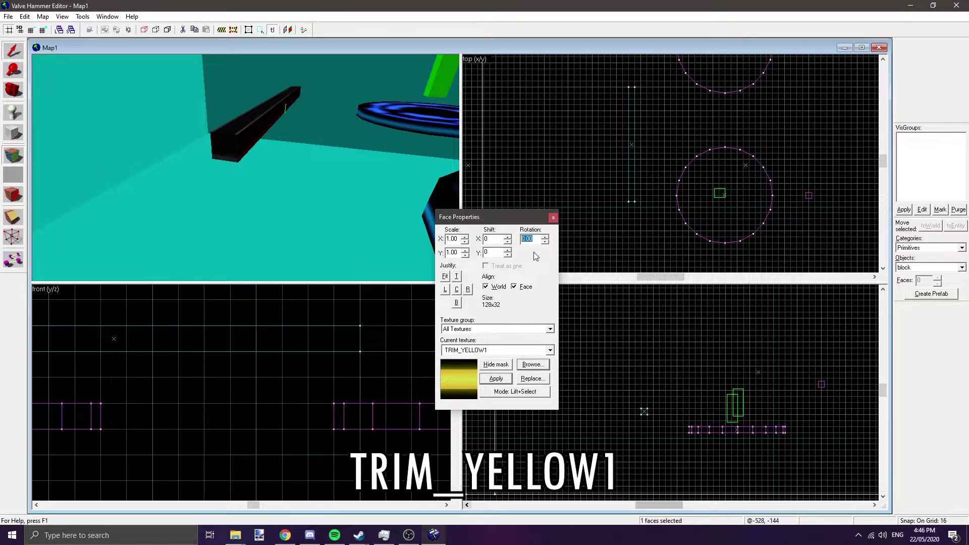
pyautogui.click(497, 379)
pyautogui.press('z')
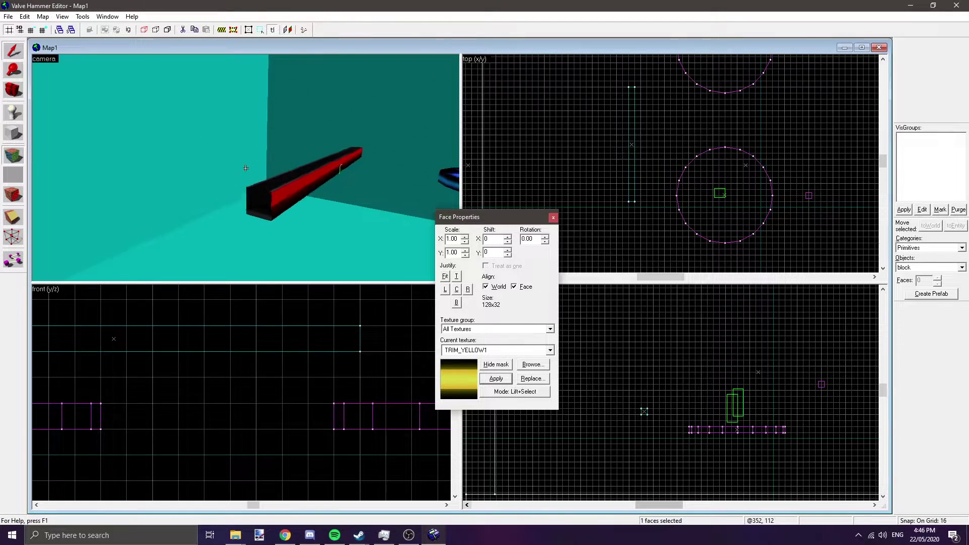
pyautogui.press('z')
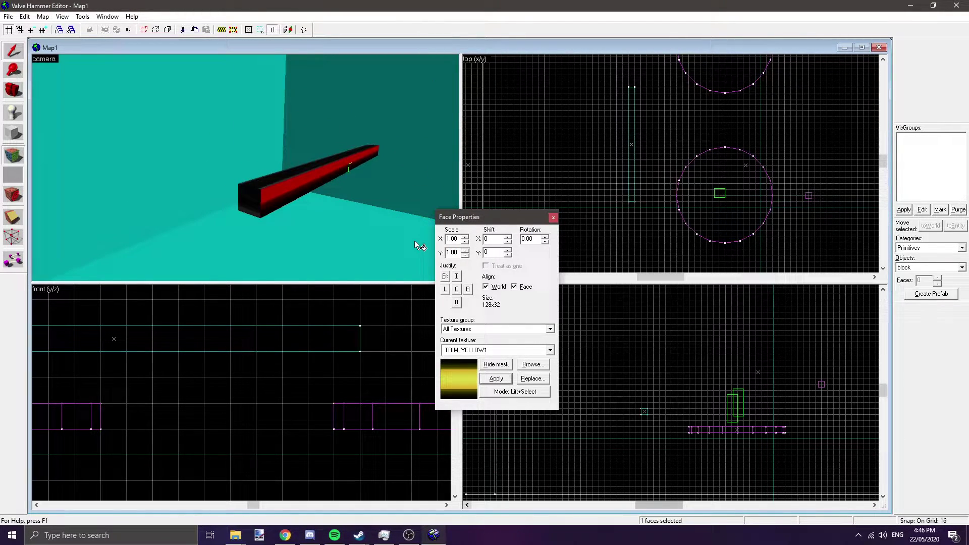
# Set the Y scale of the selected side face's TRIM_YELLOW1 texture to 0.5
pyautogui.doubleClick(448, 252)
pyautogui.write('0.5z')
pyautogui.moveTo(246, 168); pyautogui.dragTo(255, 177)
# Apply TRIM_YELLOW1 with its texture values to the bar's two end faces and remaining long side, then finish face editing
pyautogui.click(522, 391)
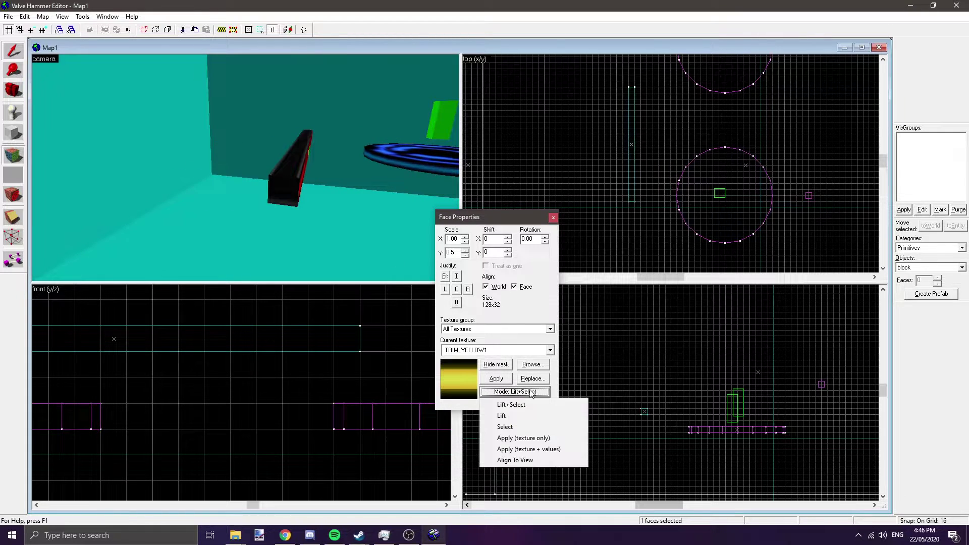
pyautogui.click(525, 449)
pyautogui.click(291, 198)
pyautogui.press('z')
pyautogui.press('a')
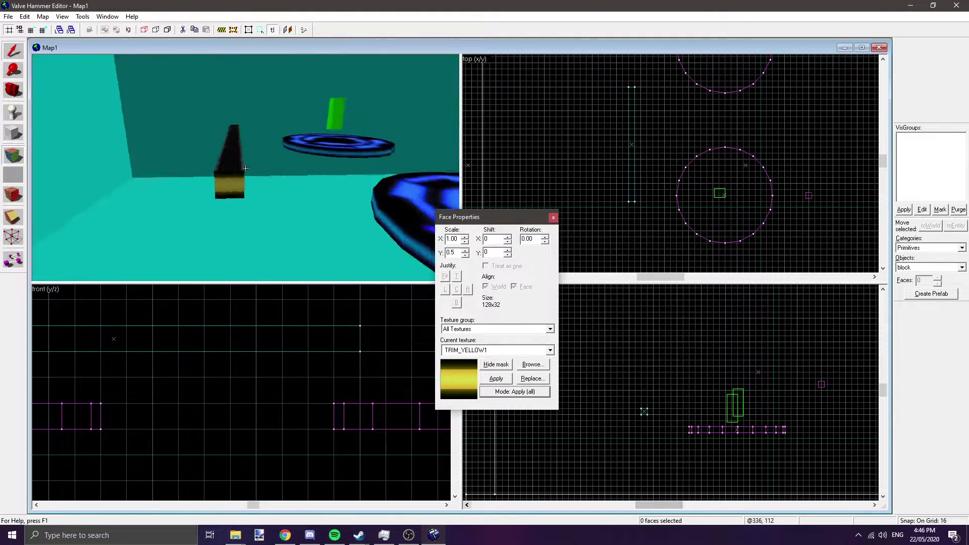
pyautogui.press('z')
pyautogui.click(268, 177)
pyautogui.press('z')
pyautogui.press('a')
pyautogui.press('z')
pyautogui.click(217, 249)
pyautogui.press('z')
pyautogui.press('w')
pyautogui.press('s')
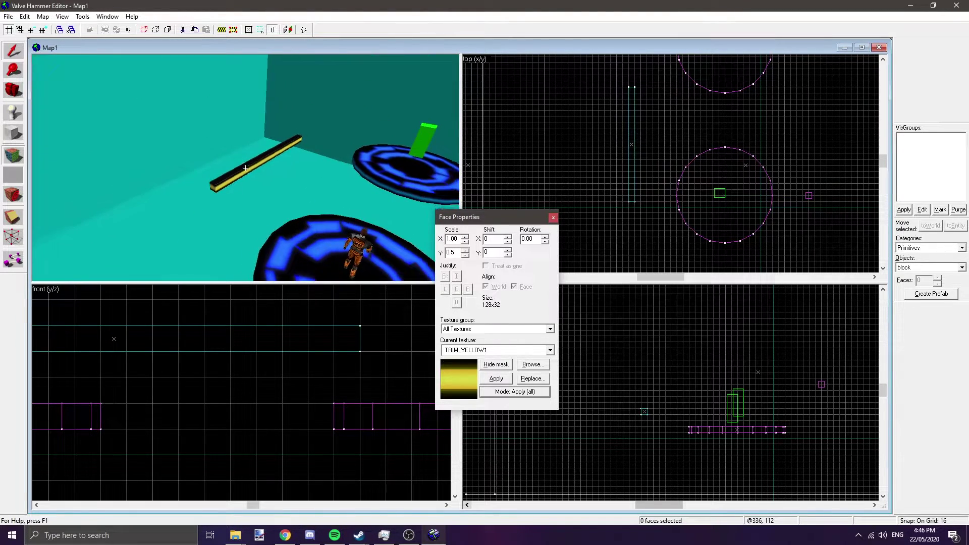
pyautogui.press('w')
pyautogui.press('z')
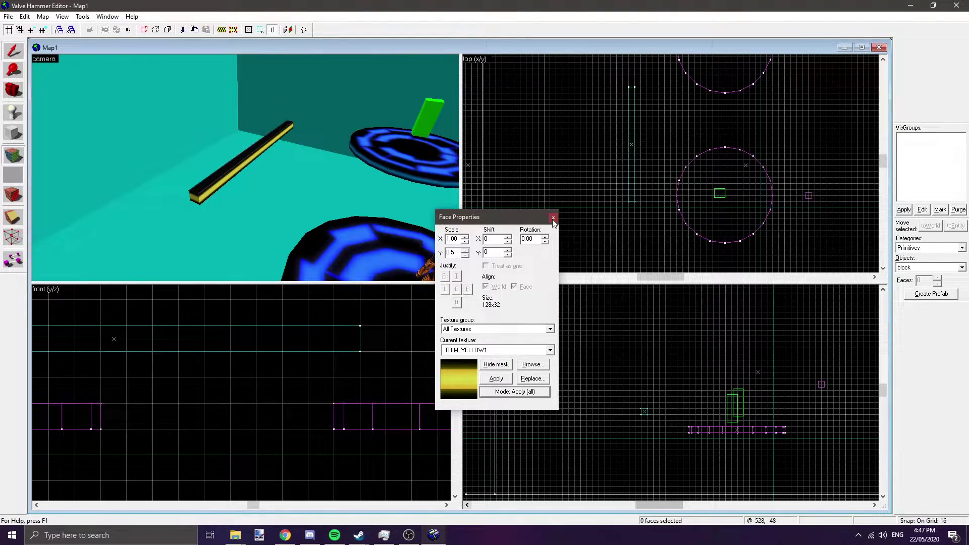
pyautogui.click(553, 218)
# Using the AAATRIGGER texture, create a block 16 wide, 304 long and 16 high directly on top of the bar
pyautogui.click(15, 133)
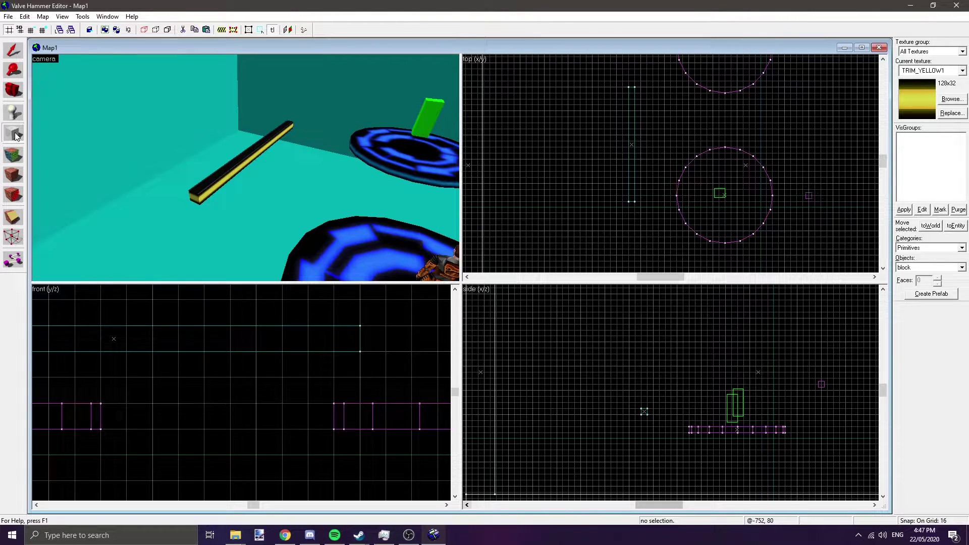
pyautogui.click(950, 99)
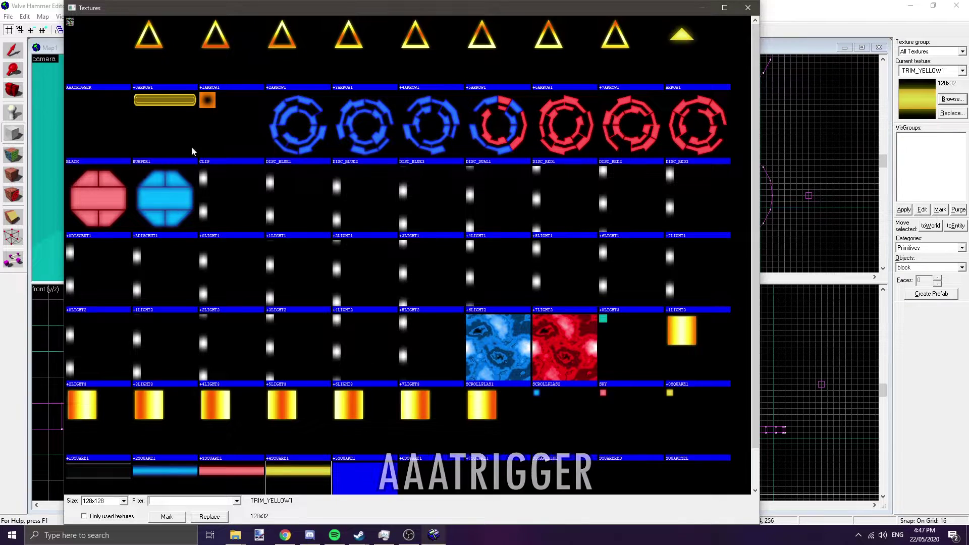
pyautogui.doubleClick(104, 44)
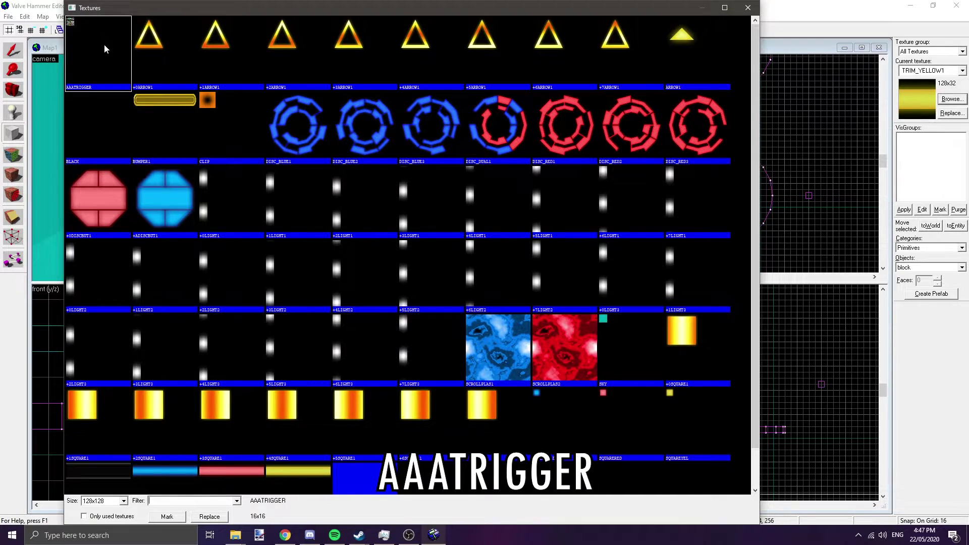
pyautogui.click(14, 133)
pyautogui.moveTo(628, 87); pyautogui.dragTo(634, 201)
pyautogui.moveTo(644, 362); pyautogui.dragTo(634, 413)
pyautogui.scroll(3, 658, 402)
pyautogui.moveTo(634, 378); pyautogui.dragTo(634, 403)
pyautogui.press('z')
pyautogui.press('w')
pyautogui.press('z')
pyautogui.press('Return')
# Tie the AAATRIGGER block to an entity of class trigger_push and view its Speed of push attribute
pyautogui.click(14, 50)
pyautogui.click(250, 170)
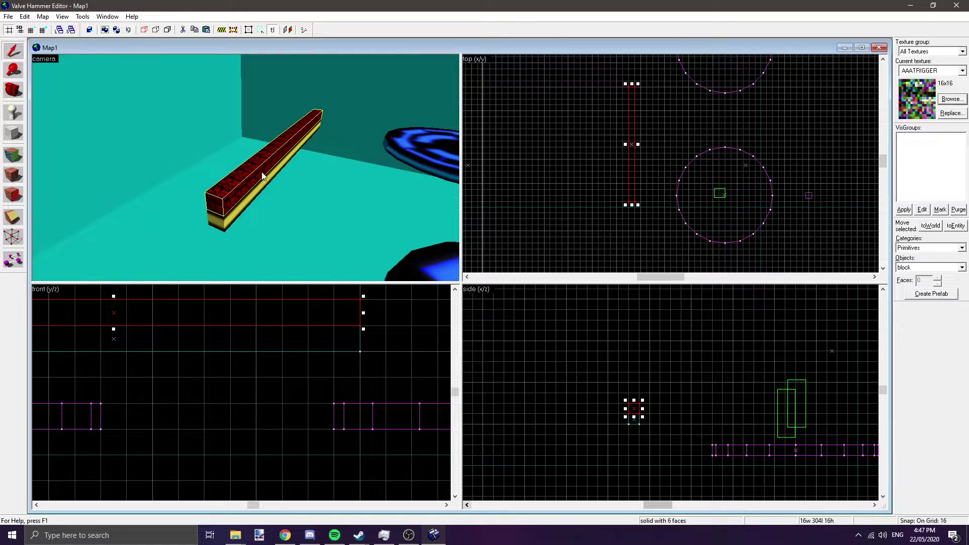
pyautogui.hotkey('ctrl', 't')
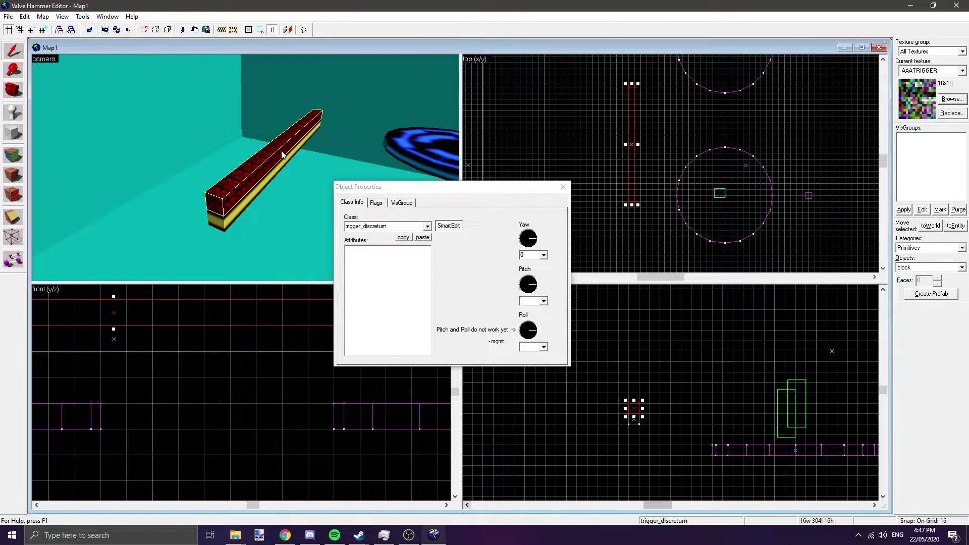
pyautogui.click(427, 226)
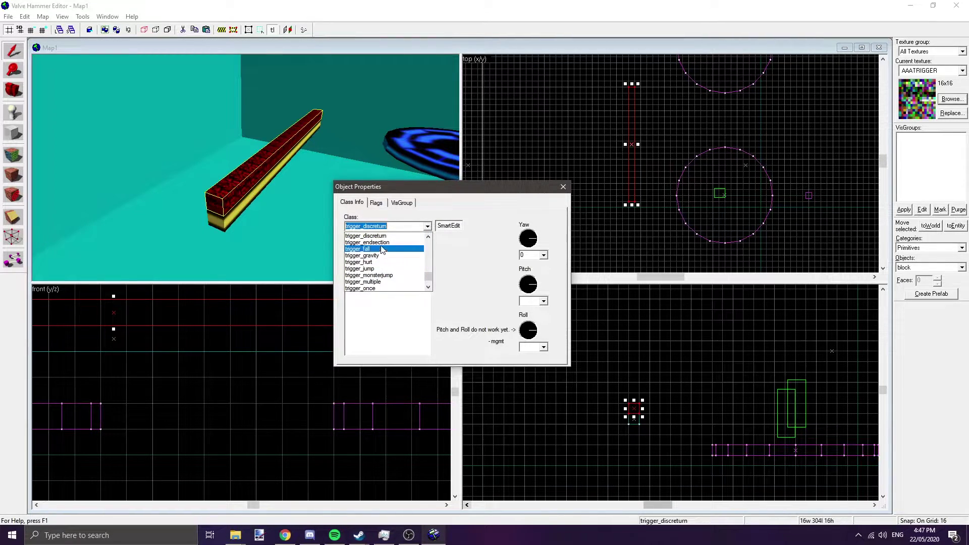
pyautogui.scroll(-1, 413, 285)
pyautogui.click(386, 275)
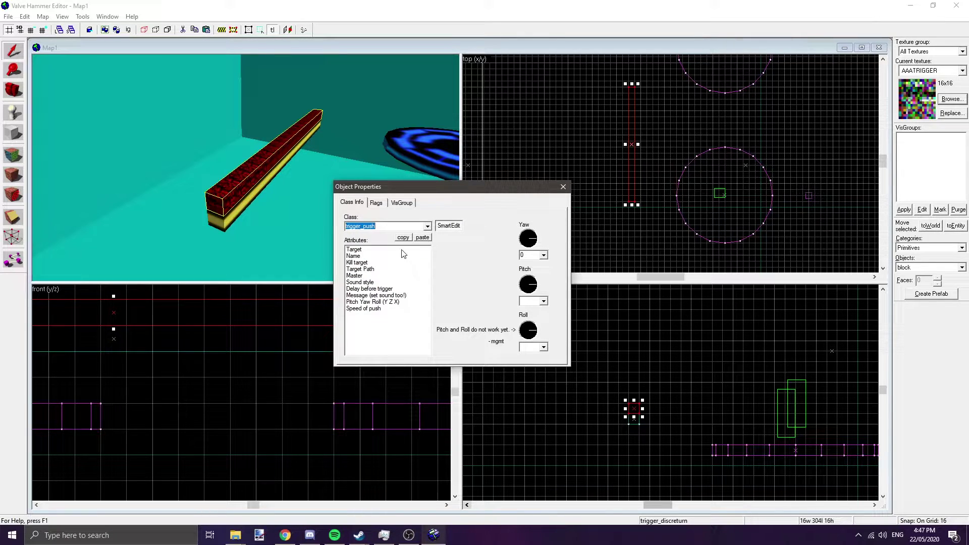
pyautogui.click(373, 256)
pyautogui.click(373, 308)
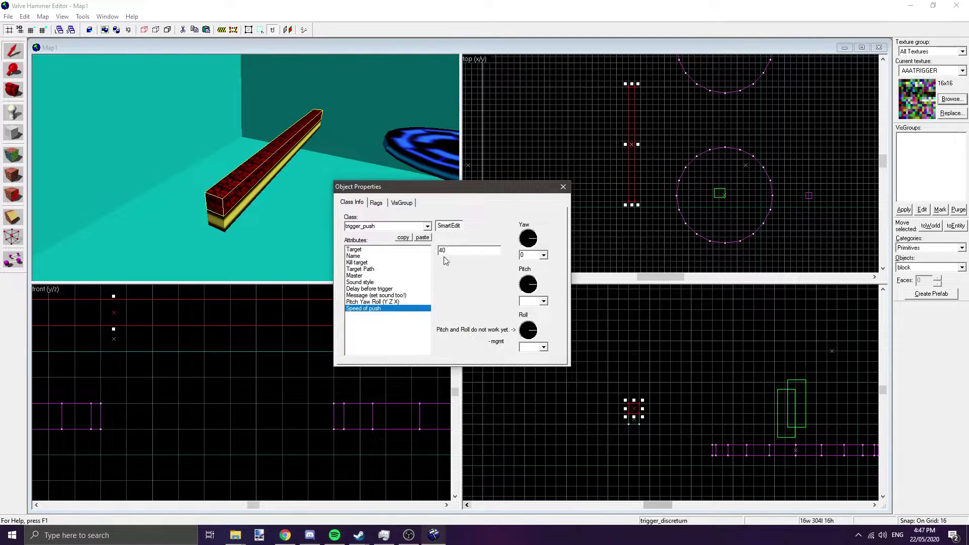
pyautogui.click(563, 186)
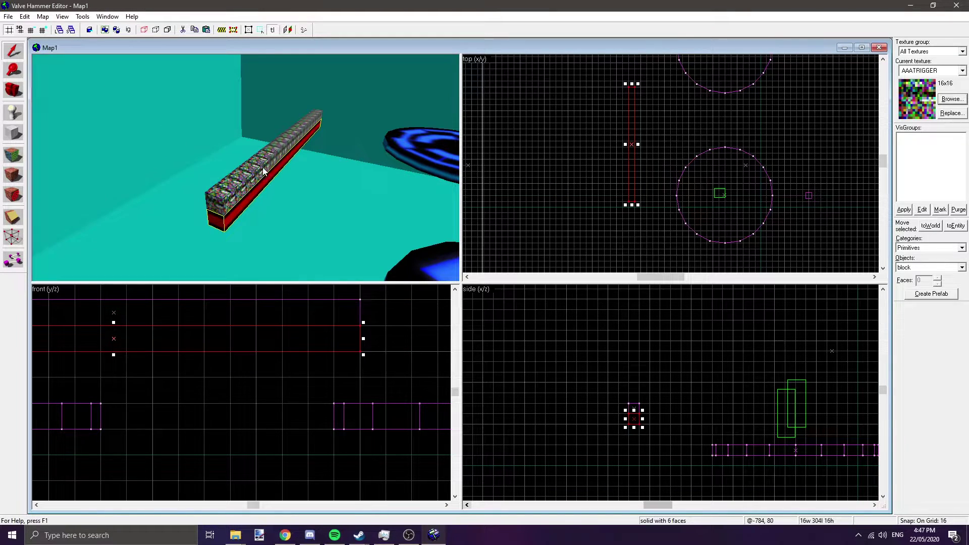
# Rotate the bar and its trigger block together by 15 degrees about Z, reposition them beside the nearest disc and deselect them
pyautogui.keyDown('ctrl'); pyautogui.click(257, 198); pyautogui.keyUp('ctrl')
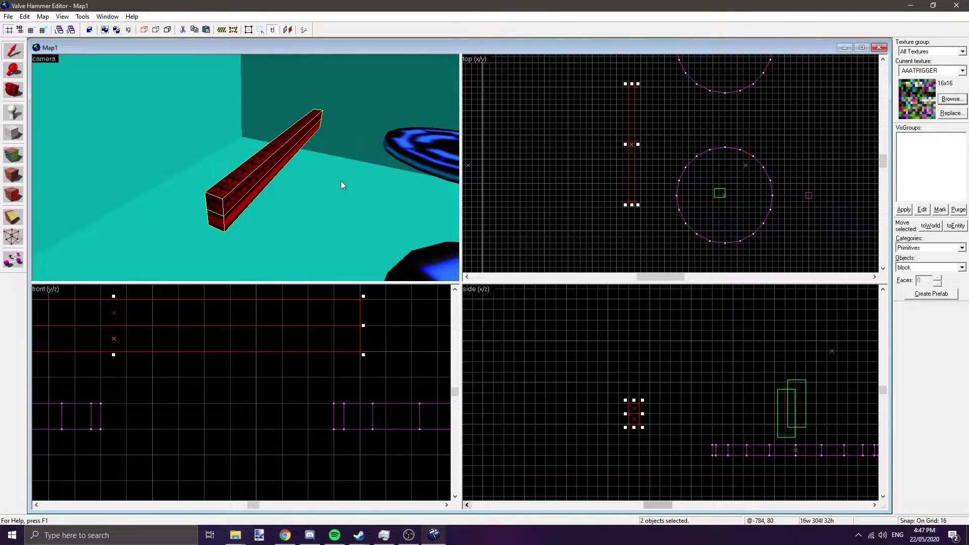
pyautogui.hotkey('ctrl', 'm')
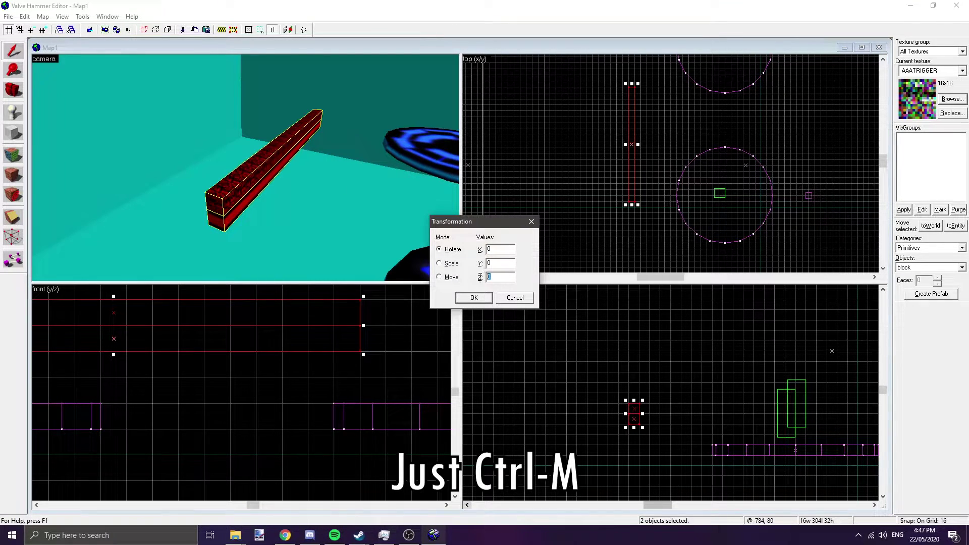
pyautogui.click(500, 277)
pyautogui.write('15')
pyautogui.press('Return')
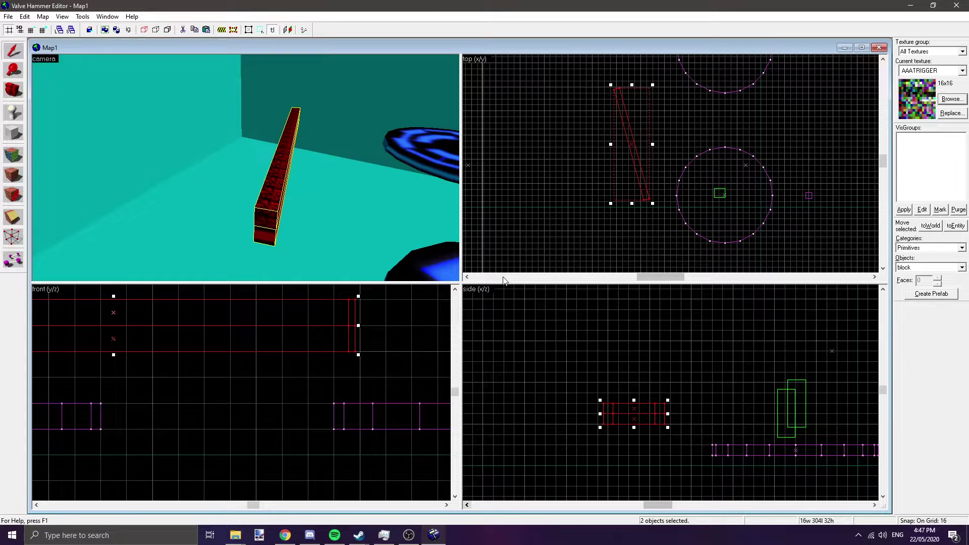
pyautogui.moveTo(656, 139); pyautogui.dragTo(683, 219)
pyautogui.click(580, 156)
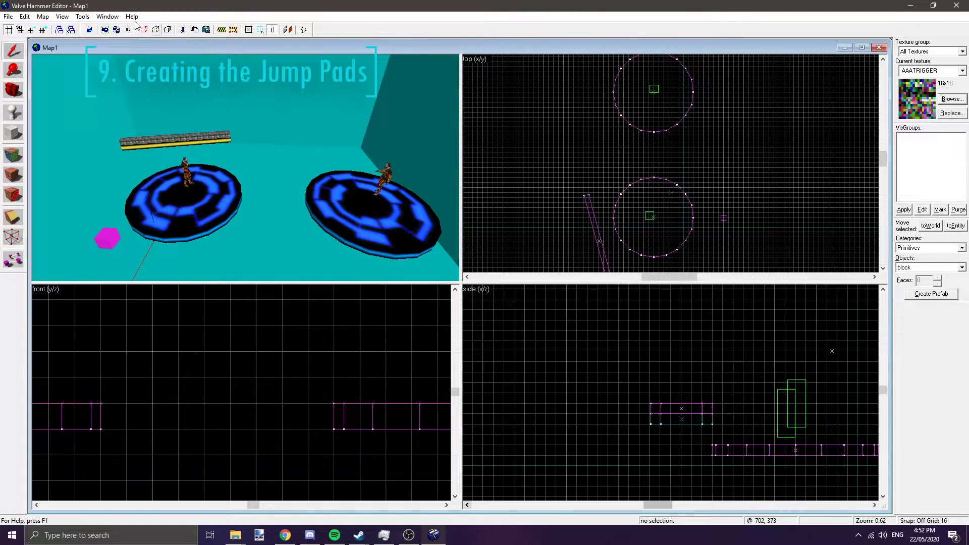
# Check whether texture lock is enabled
pyautogui.click(47, 18)
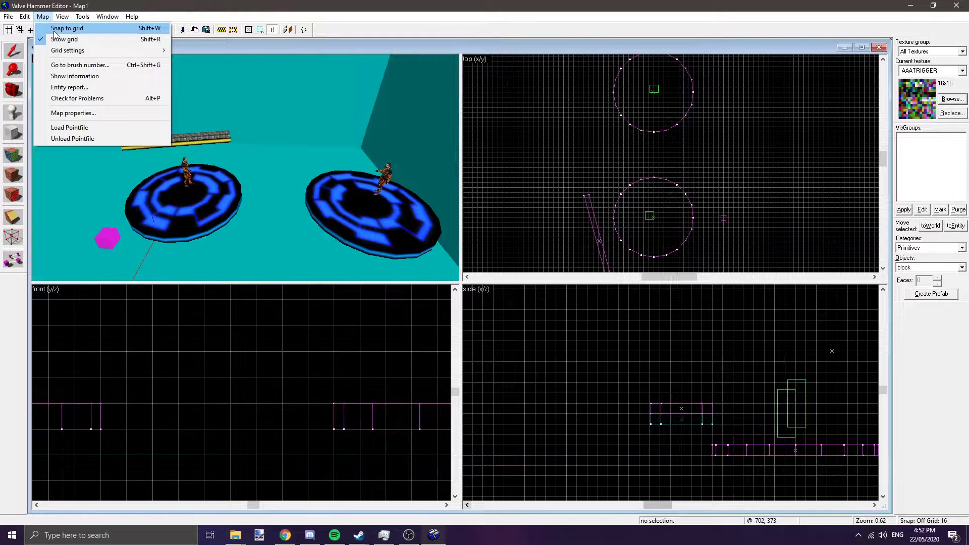
pyautogui.click(83, 16)
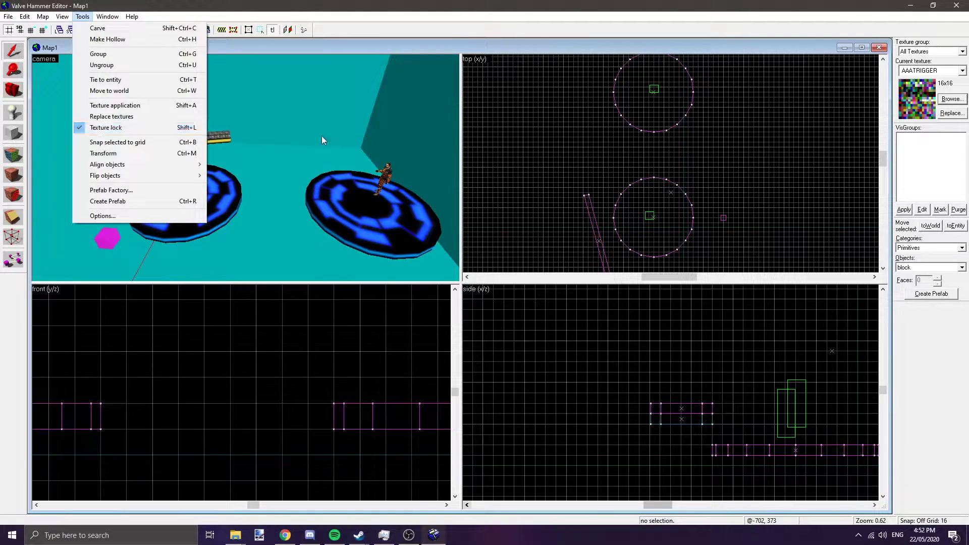
pyautogui.click(640, 165)
# Select the disc nearest the bar and draw a clipping line between the two vertices flanking its tip towards the other disc
pyautogui.scroll(8, 649, 177)
pyautogui.scroll(1, 678, 165)
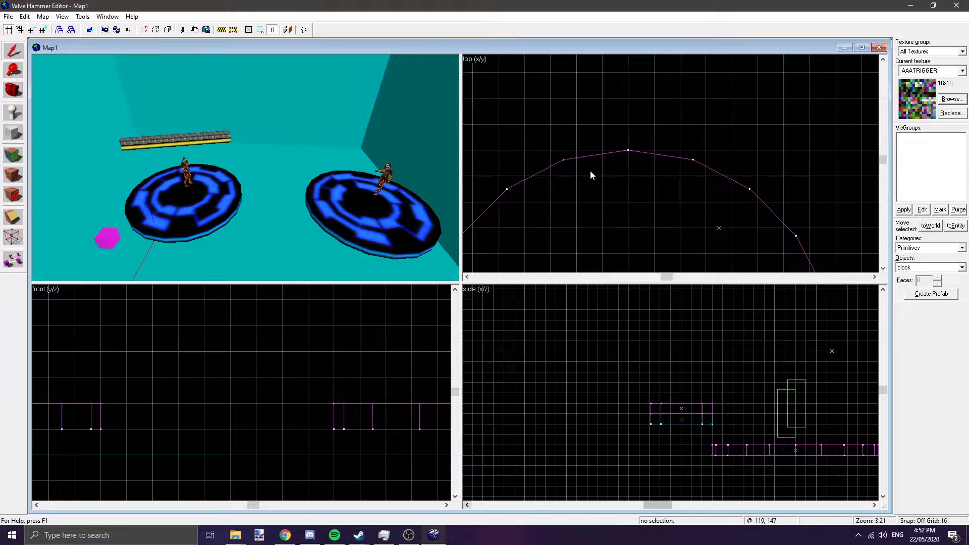
pyautogui.click(13, 51)
pyautogui.click(214, 199)
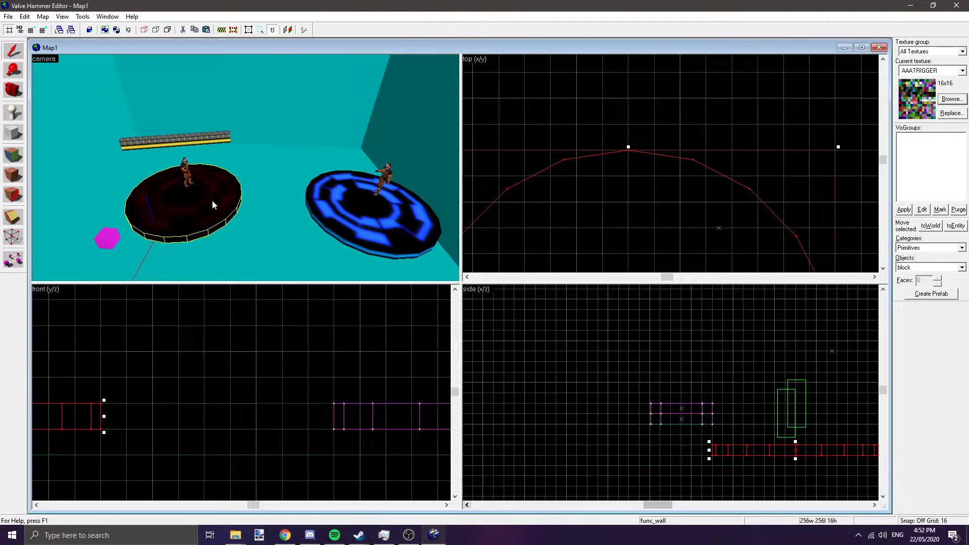
pyautogui.click(13, 218)
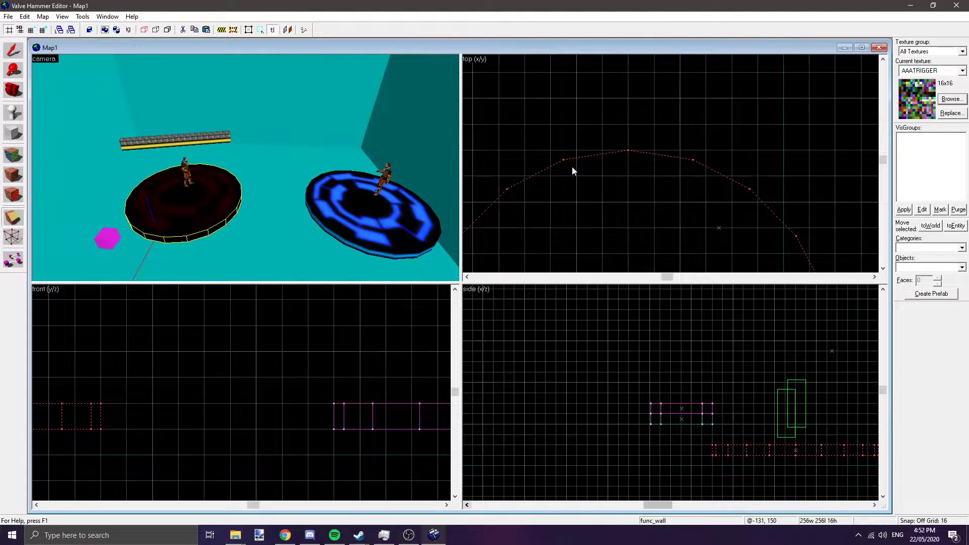
pyautogui.moveTo(563, 160); pyautogui.dragTo(693, 161)
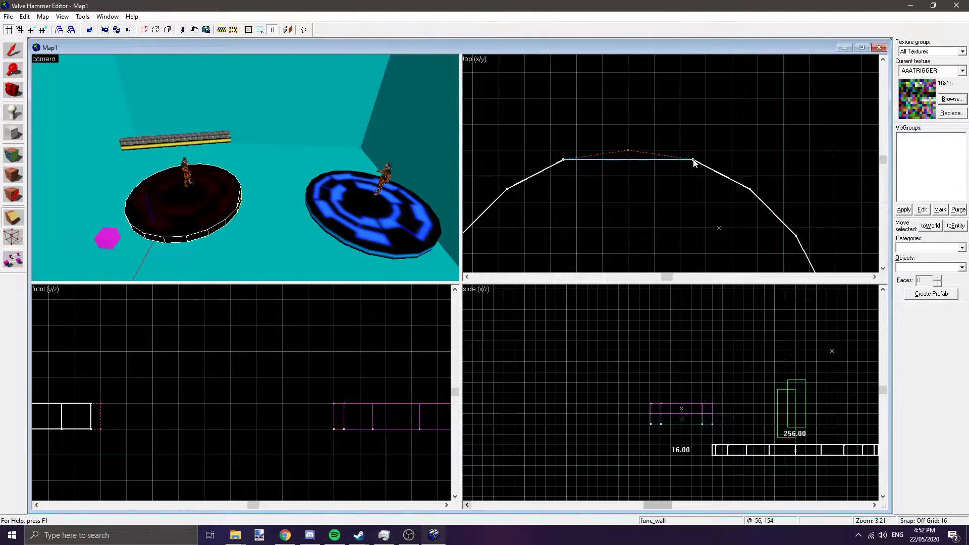
pyautogui.scroll(6, 672, 160)
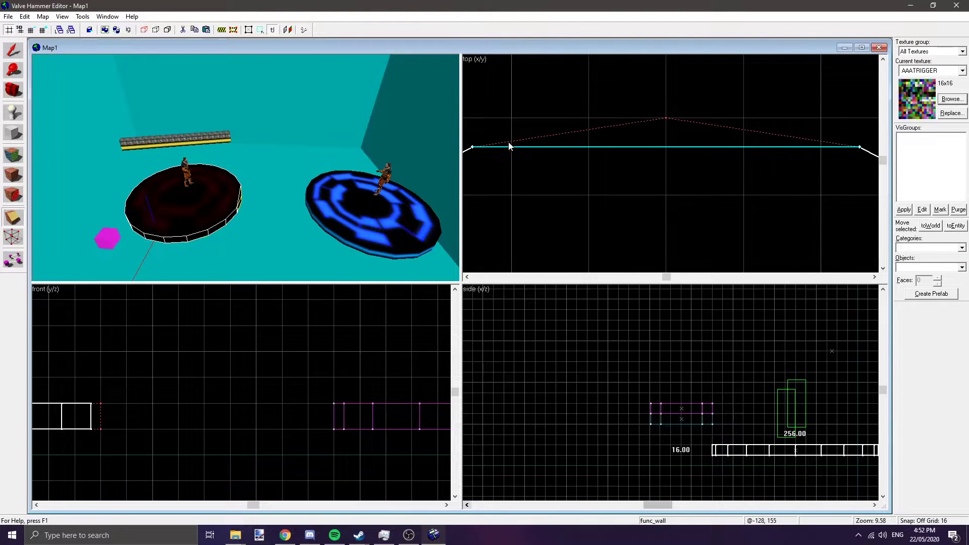
pyautogui.scroll(-2, 616, 138)
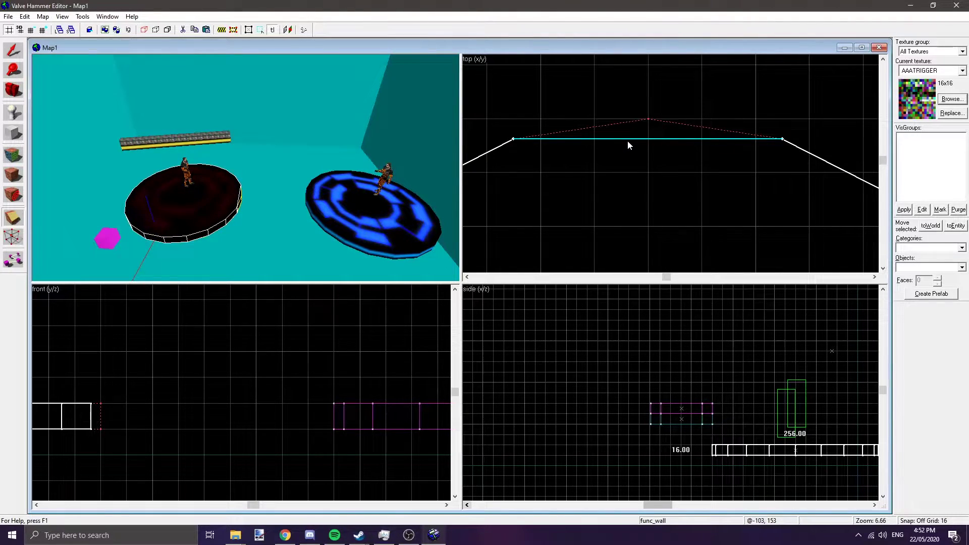
# Set the clip to keep only the disc's larger part and cut off its tip, leaving a flat edge
pyautogui.hotkey('shift', 'c')
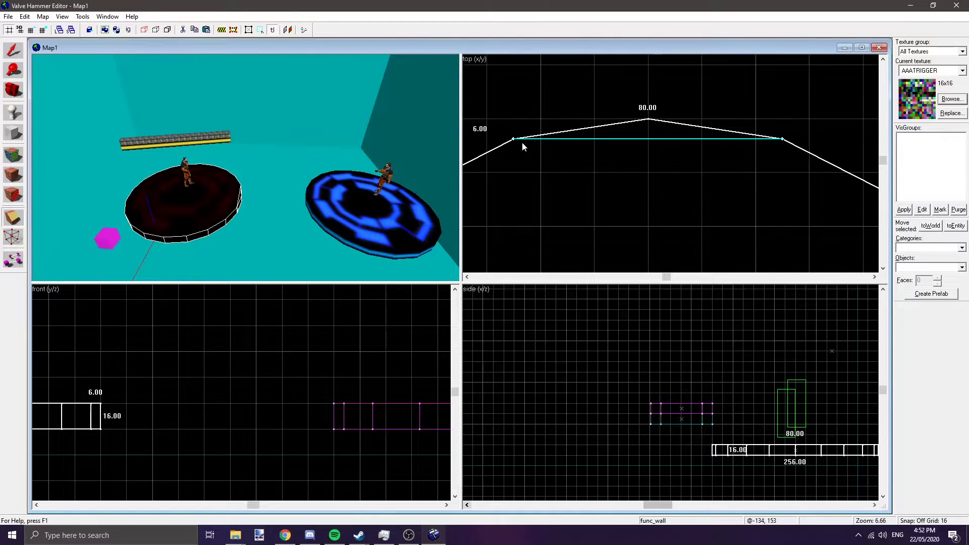
pyautogui.hotkey('shift', 'c')
pyautogui.hotkey('shift', 'c')
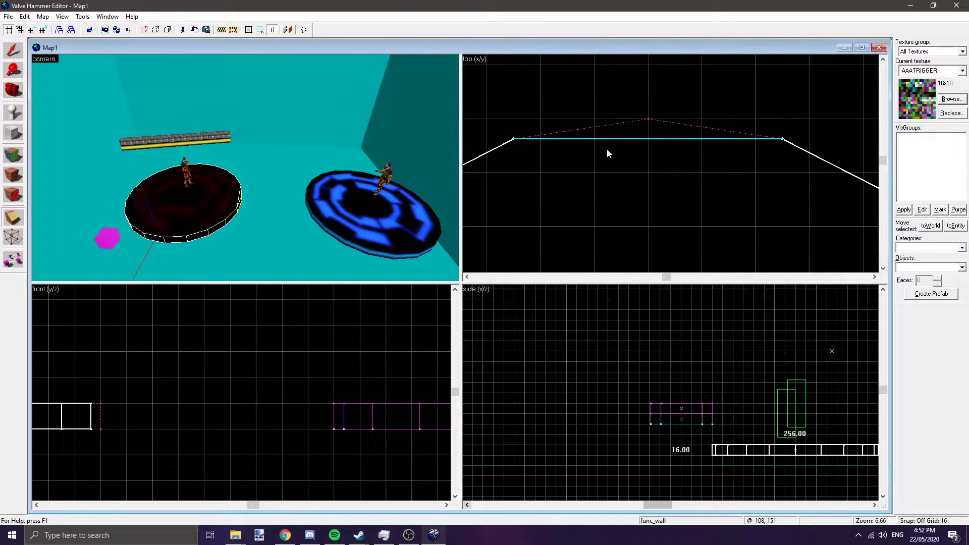
pyautogui.hotkey('shift', 'c')
pyautogui.hotkey('shift', 'c')
pyautogui.hotkey('shift', 'x')
pyautogui.hotkey('shift', 'x')
pyautogui.hotkey('shift', 'x')
pyautogui.hotkey('shift', 'x')
pyautogui.press('Return')
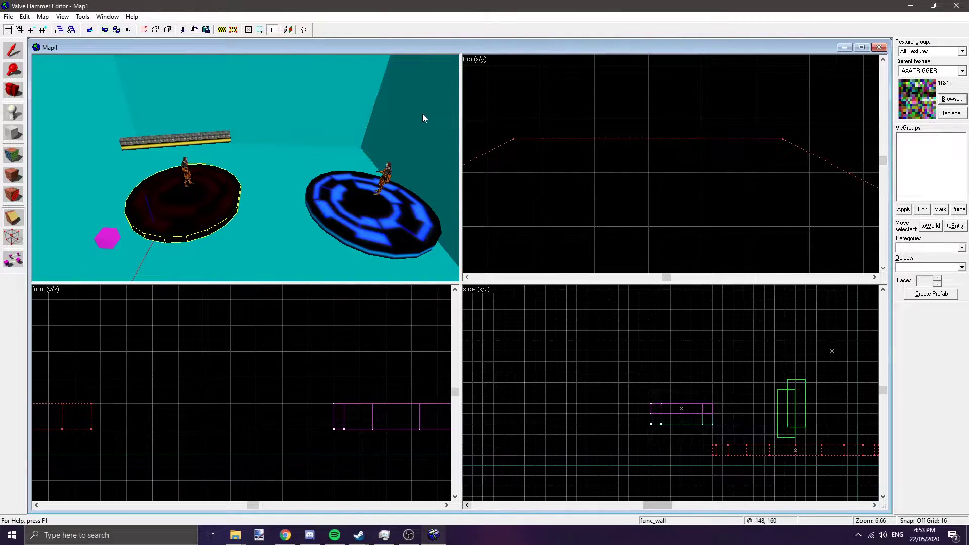
pyautogui.click(13, 49)
pyautogui.press('z')
pyautogui.press('w')
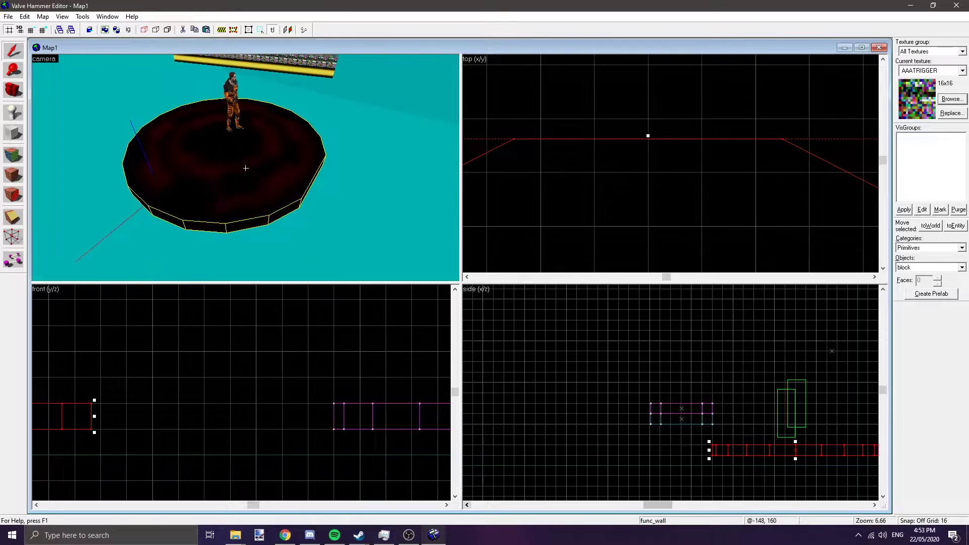
# Deselect the clipped disc and make SKY the current texture
pyautogui.press('z')
pyautogui.press('Escape')
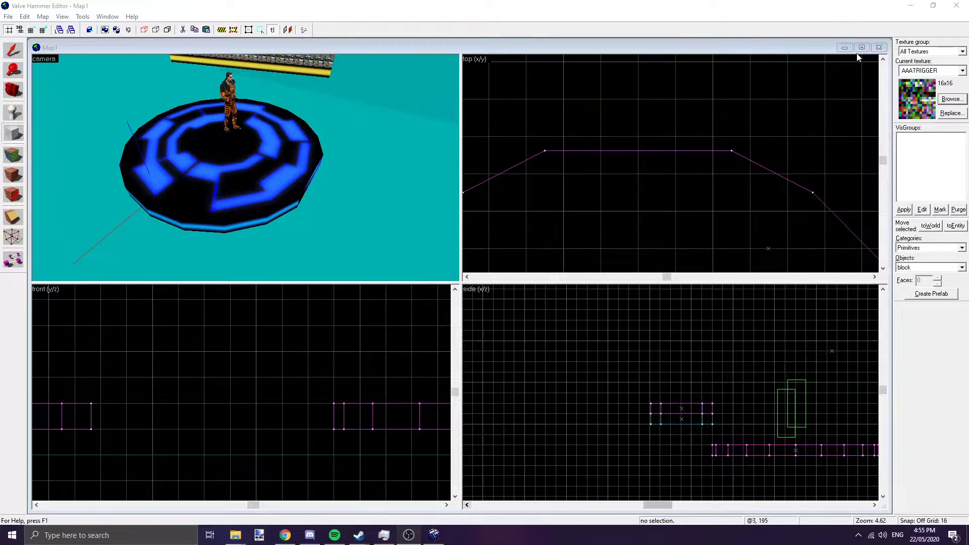
pyautogui.click(857, 56)
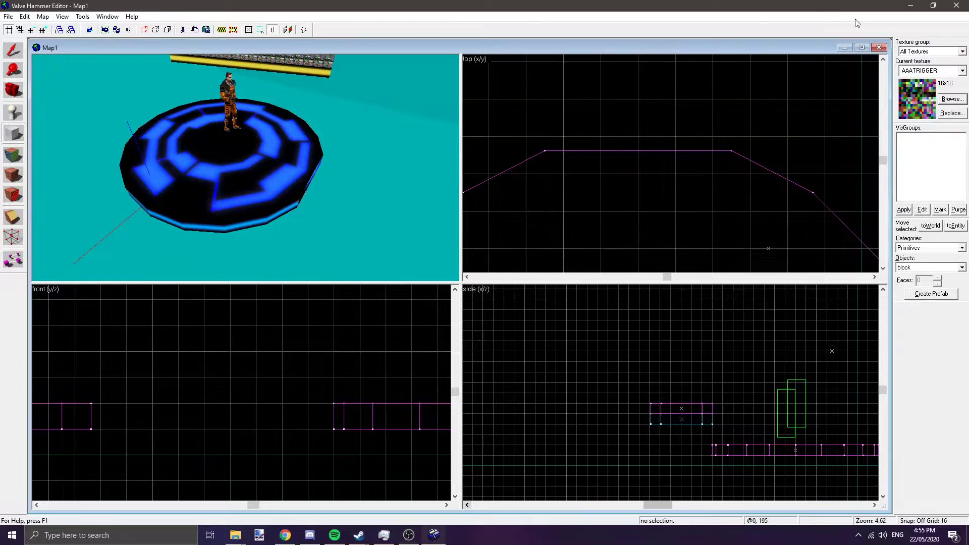
pyautogui.click(951, 99)
pyautogui.doubleClick(622, 335)
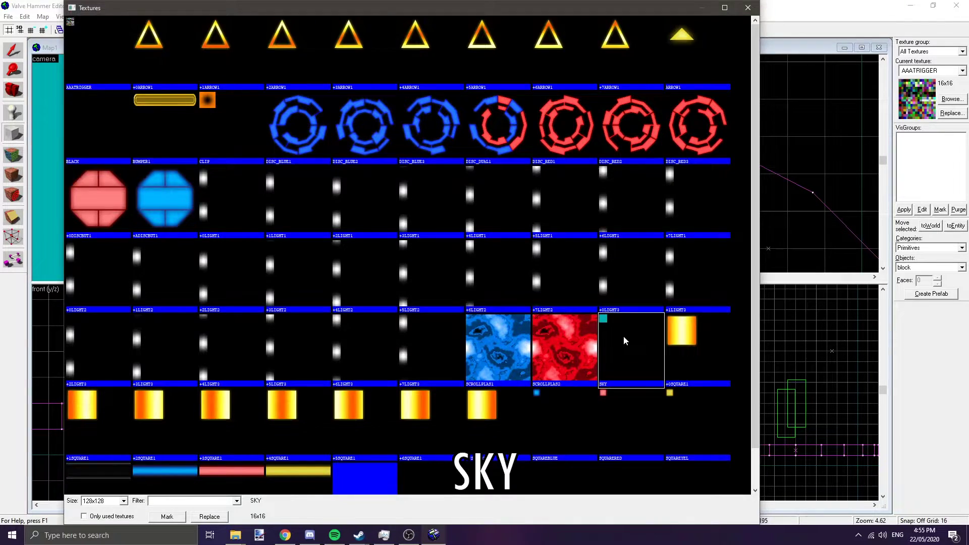
# Outline an 80 by 36 unit block in the top view, flush against the disc's flat edge
pyautogui.click(17, 135)
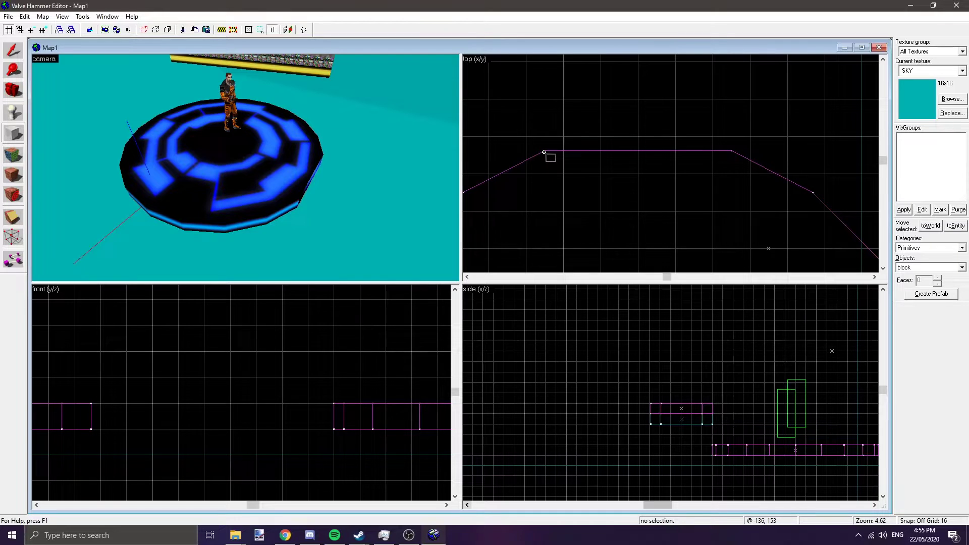
pyautogui.moveTo(544, 151); pyautogui.dragTo(731, 97)
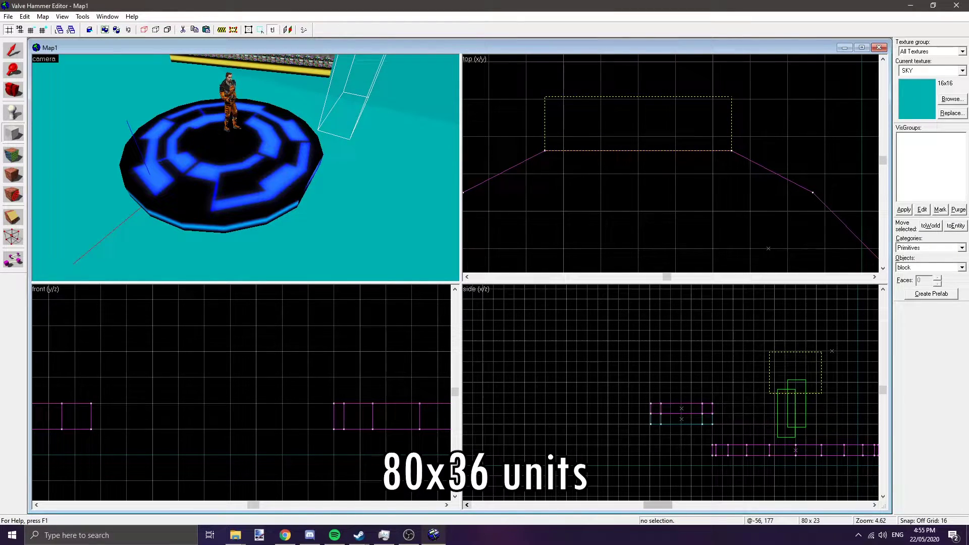
pyautogui.moveTo(731, 97); pyautogui.dragTo(730, 64)
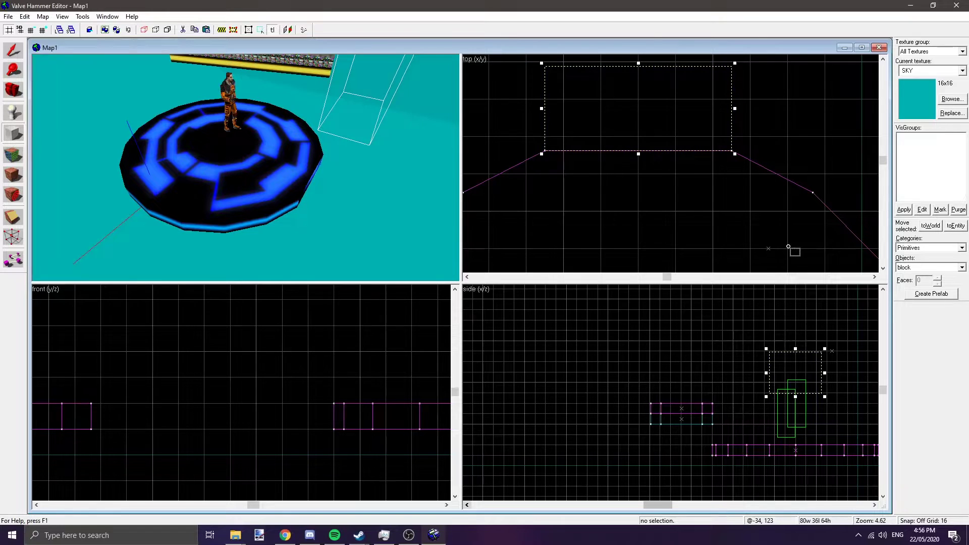
# Lower the block outline to the disc's level, reduce its height to 16 units to match the disc, and create the block
pyautogui.scroll(4, 807, 368)
pyautogui.scroll(-5, 820, 457)
pyautogui.scroll(2, 820, 456)
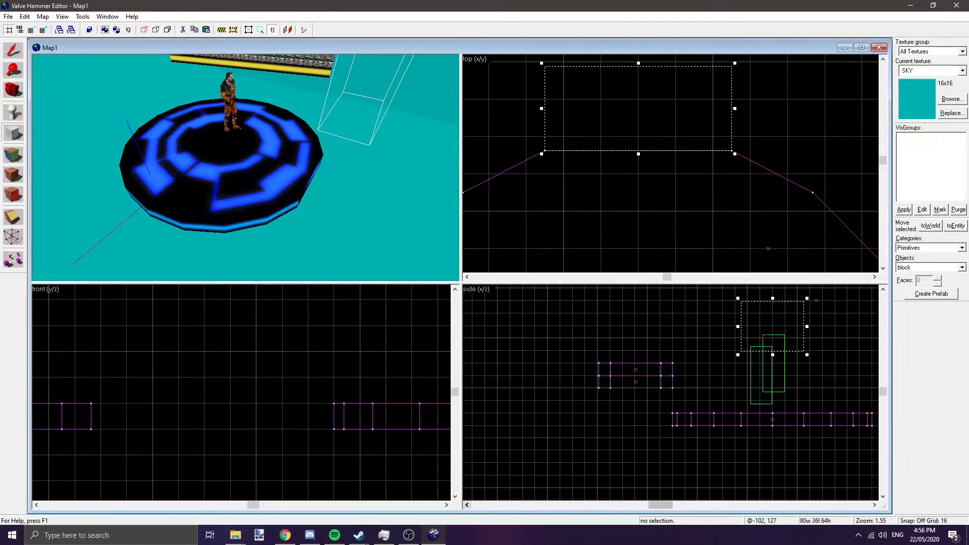
pyautogui.moveTo(775, 328); pyautogui.dragTo(774, 403)
pyautogui.scroll(3, 785, 421)
pyautogui.moveTo(762, 348); pyautogui.dragTo(763, 413)
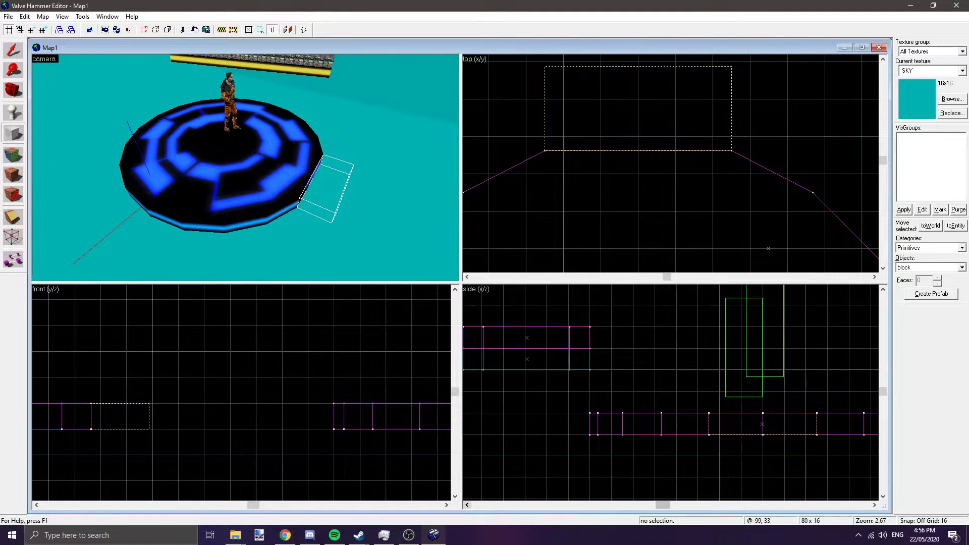
pyautogui.scroll(3, 772, 432)
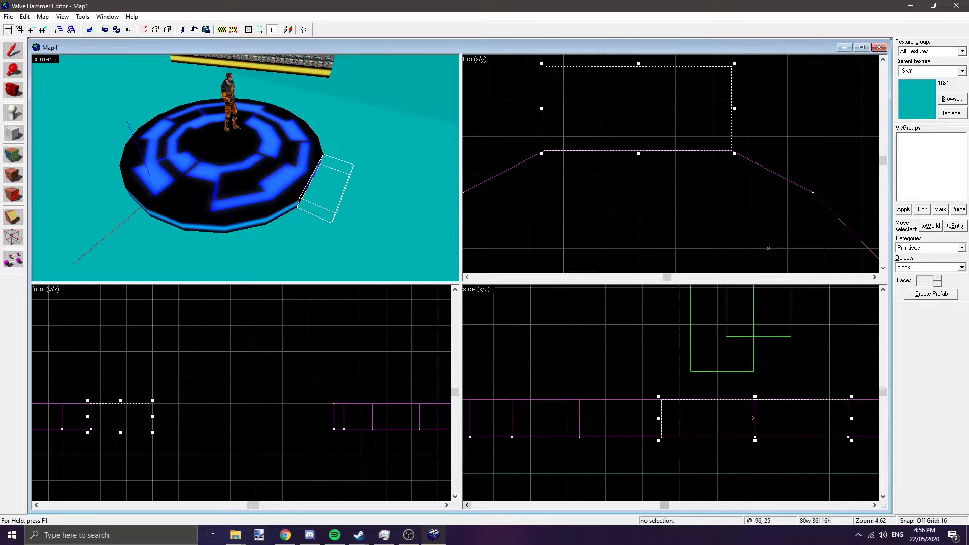
pyautogui.press('Return')
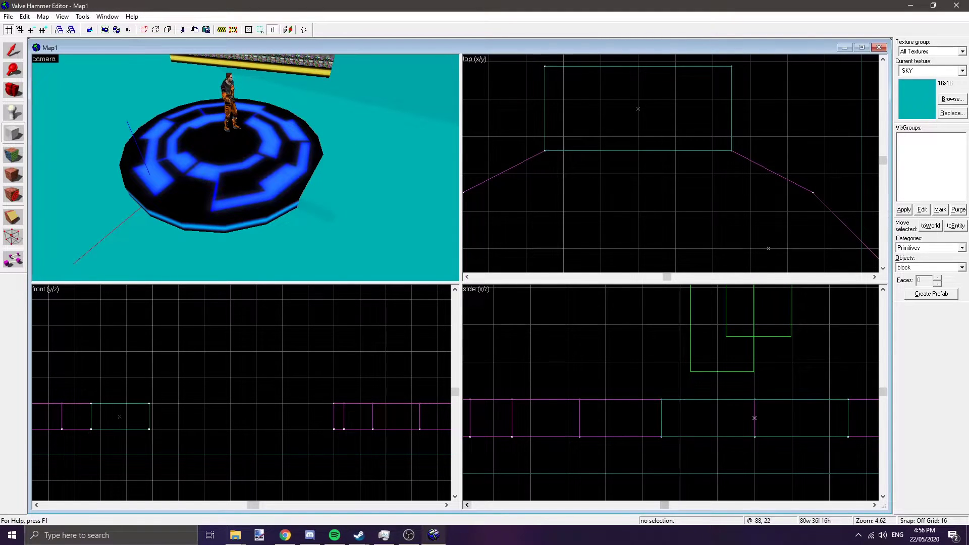
# Select the new block and merge its four outer corner vertices into one tip vertex at the middle of its upper outer edge
pyautogui.click(13, 50)
pyautogui.click(331, 191)
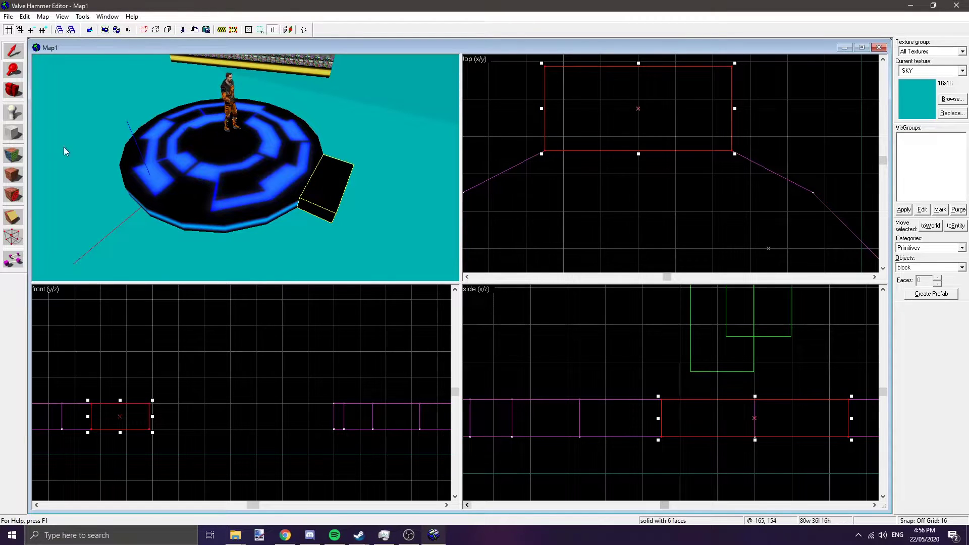
pyautogui.click(15, 241)
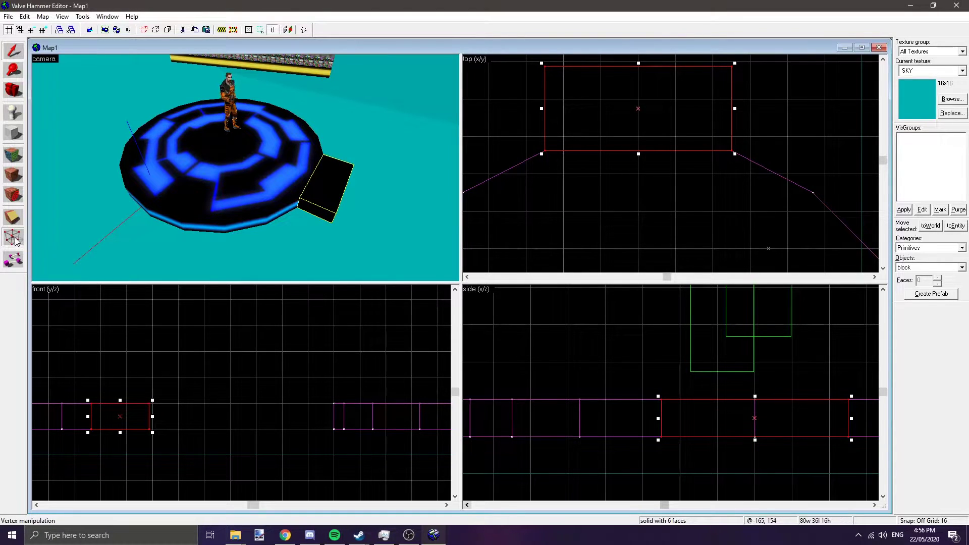
pyautogui.moveTo(544, 66); pyautogui.dragTo(638, 66)
pyautogui.moveTo(731, 66); pyautogui.dragTo(638, 66)
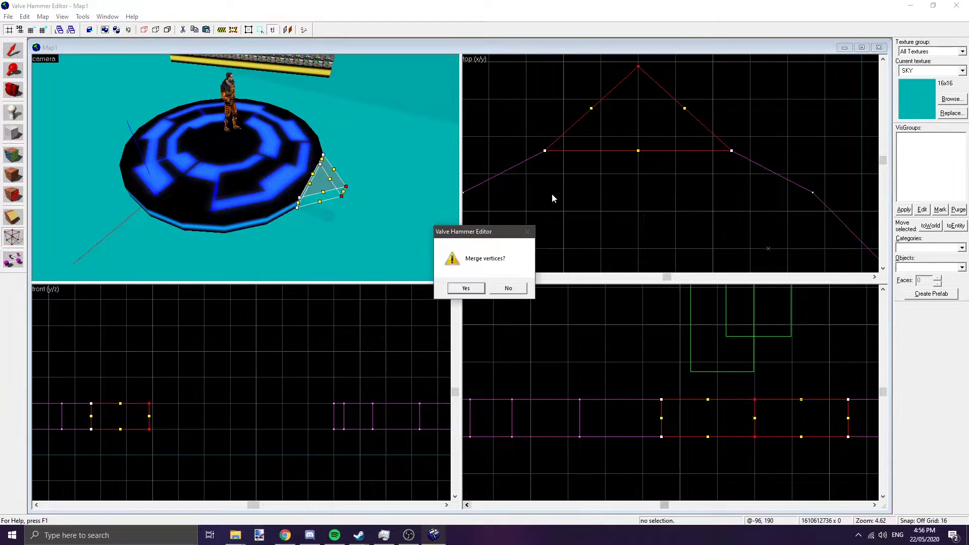
pyautogui.click(466, 288)
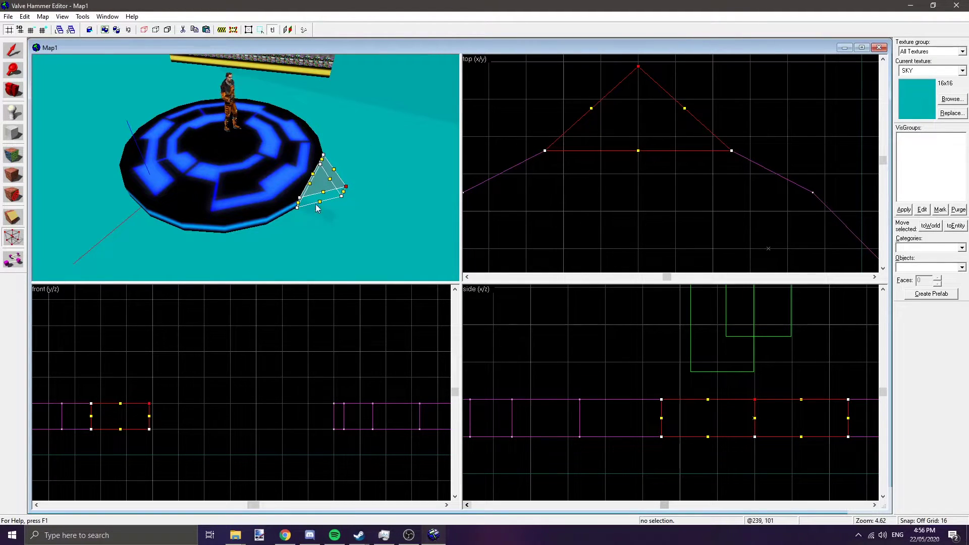
pyautogui.moveTo(755, 437); pyautogui.dragTo(755, 399)
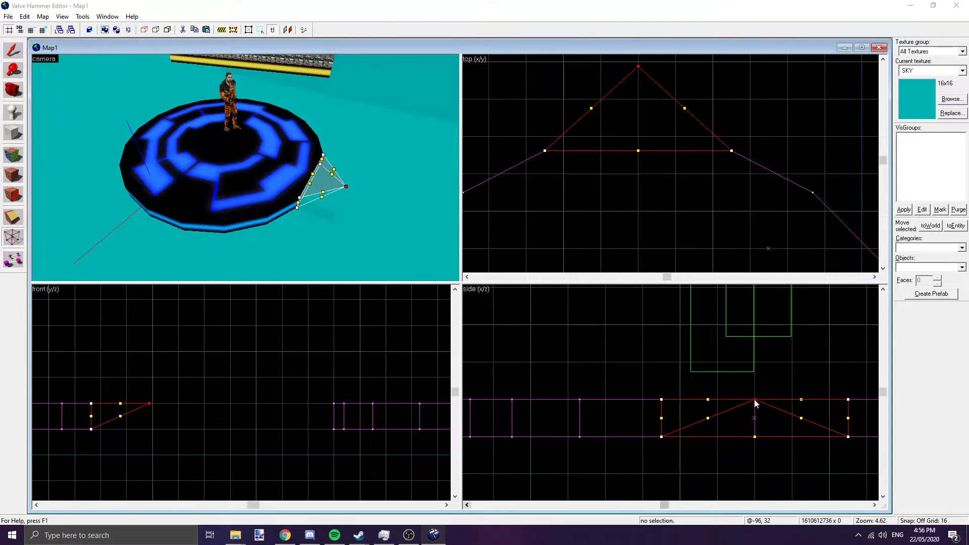
pyautogui.click(462, 287)
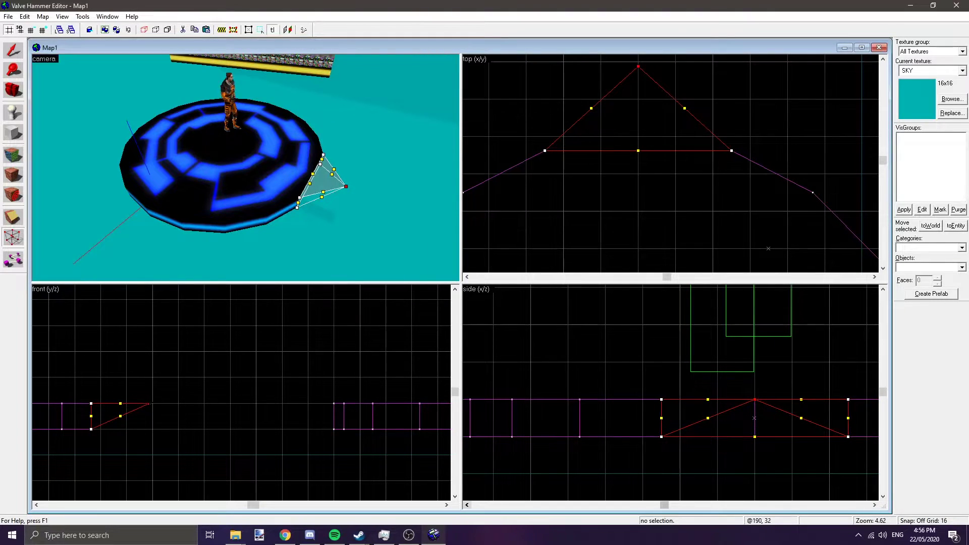
# Raise the tip vertex 16 units straight above the disc's surface level and finish vertex editing
pyautogui.moveTo(150, 403); pyautogui.dragTo(151, 377)
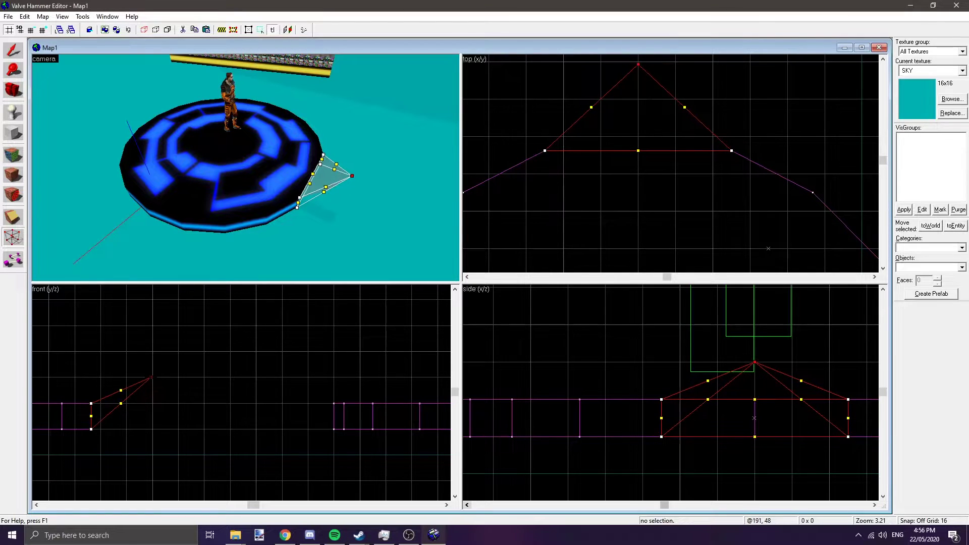
pyautogui.scroll(5, 135, 384)
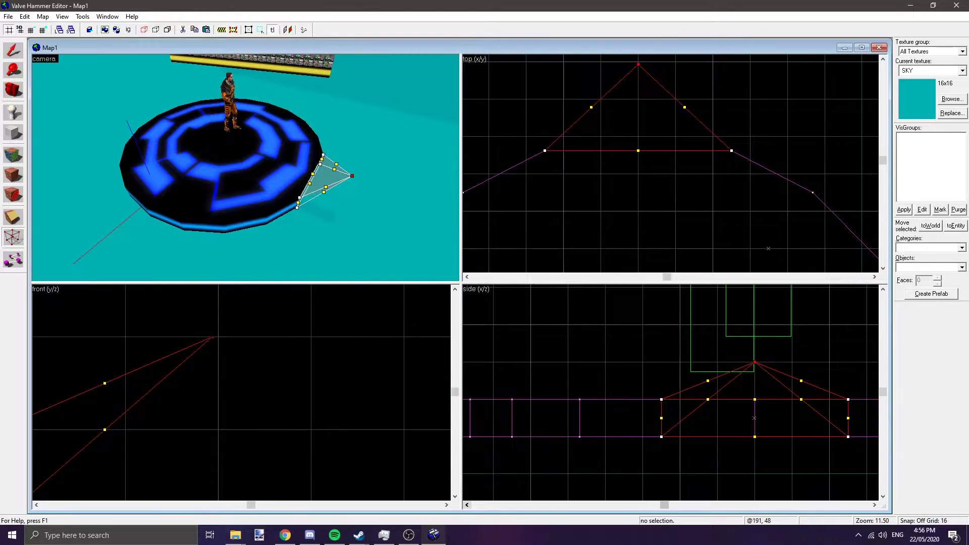
pyautogui.moveTo(212, 337); pyautogui.dragTo(206, 337)
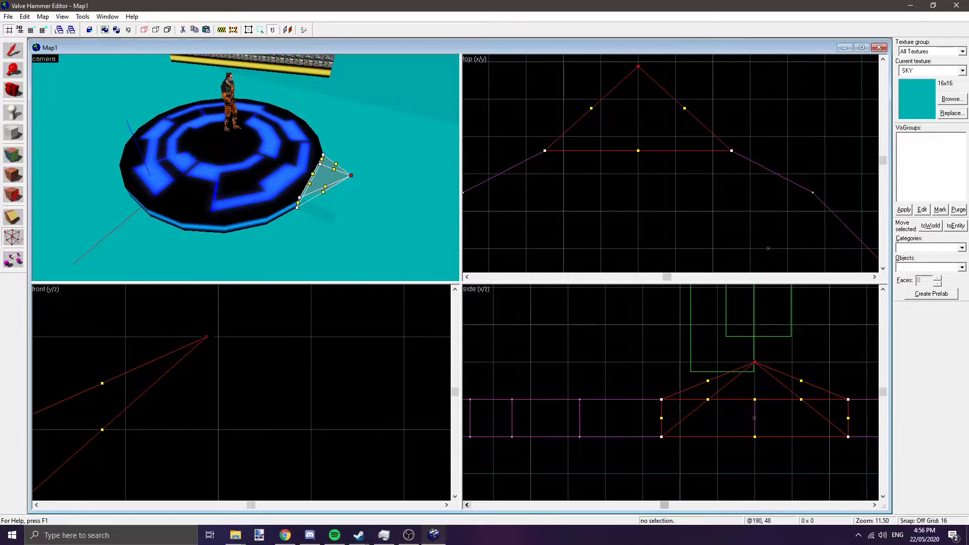
pyautogui.scroll(-4, 207, 338)
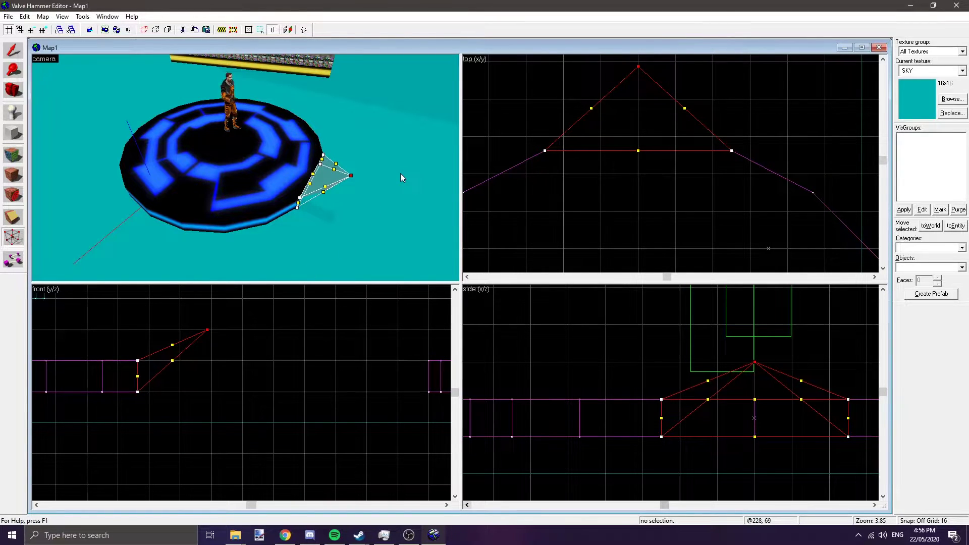
pyautogui.click(13, 51)
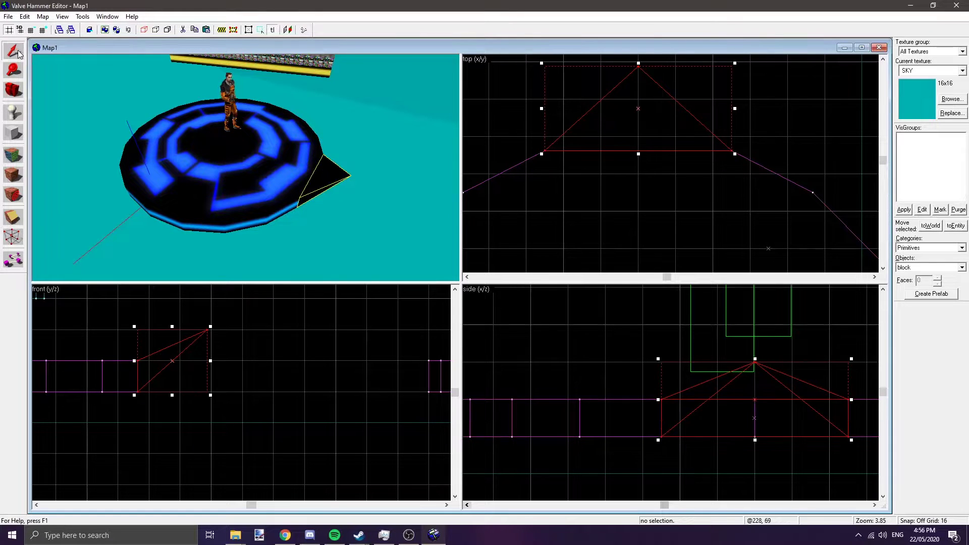
# Start face texturing for the wedge and choose +0ARROW1 as the current texture
pyautogui.press('z')
pyautogui.press('w')
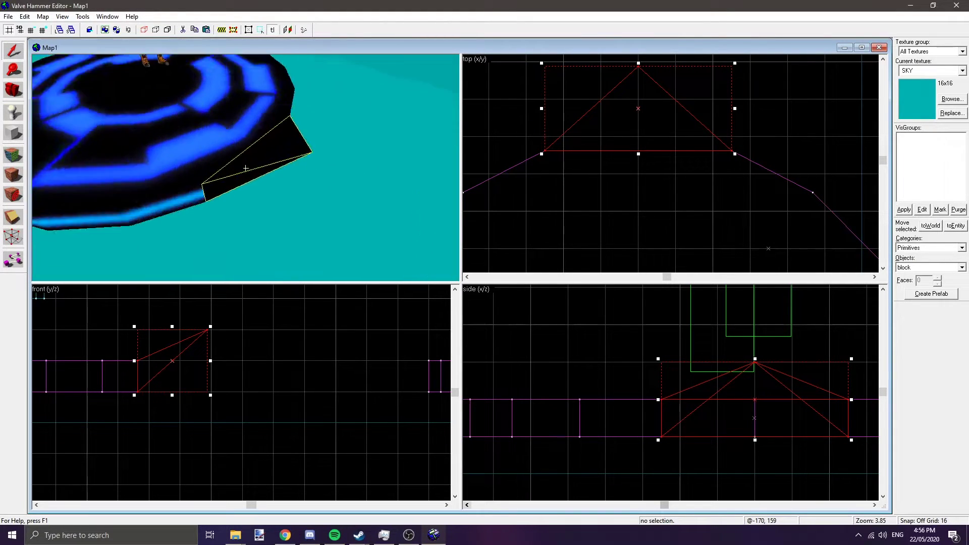
pyautogui.press('s')
pyautogui.press('a')
pyautogui.press('z')
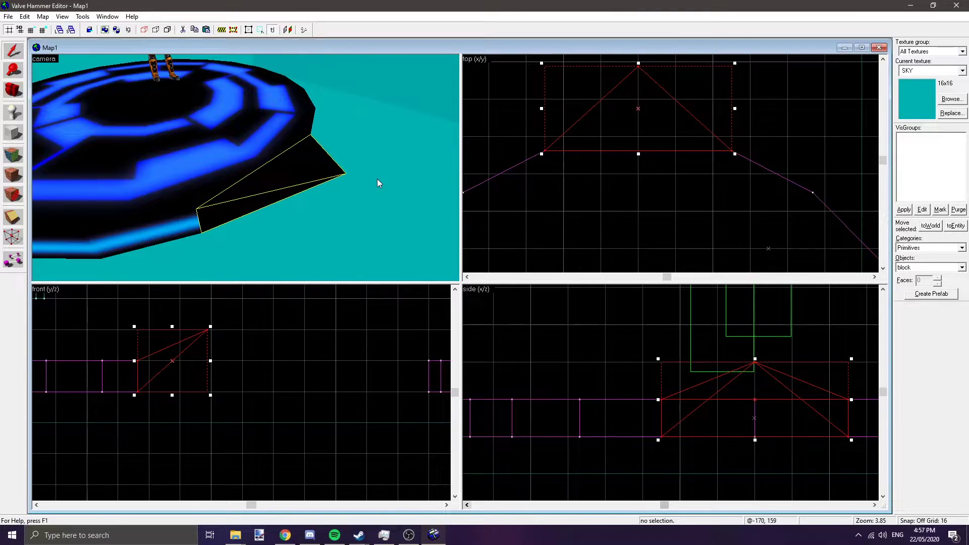
pyautogui.click(13, 155)
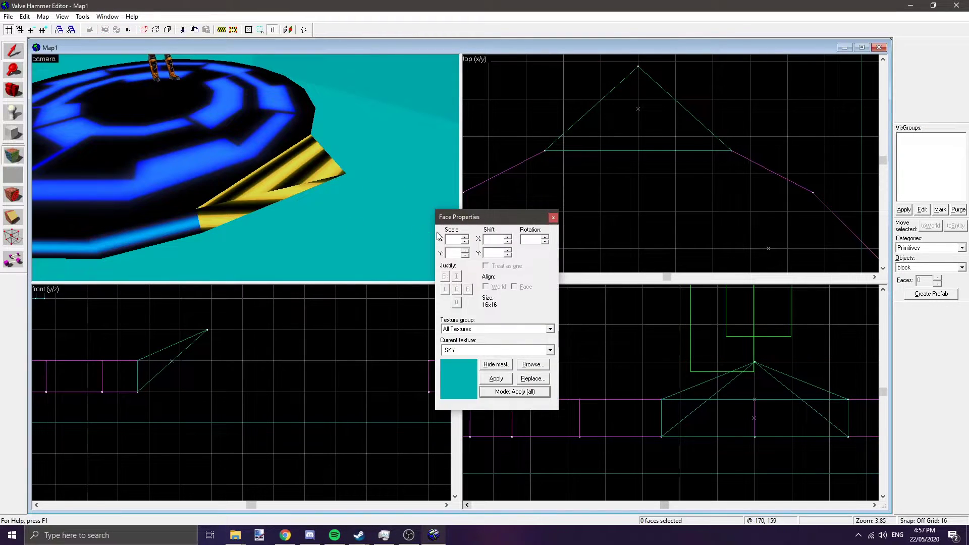
pyautogui.rightClick(299, 164)
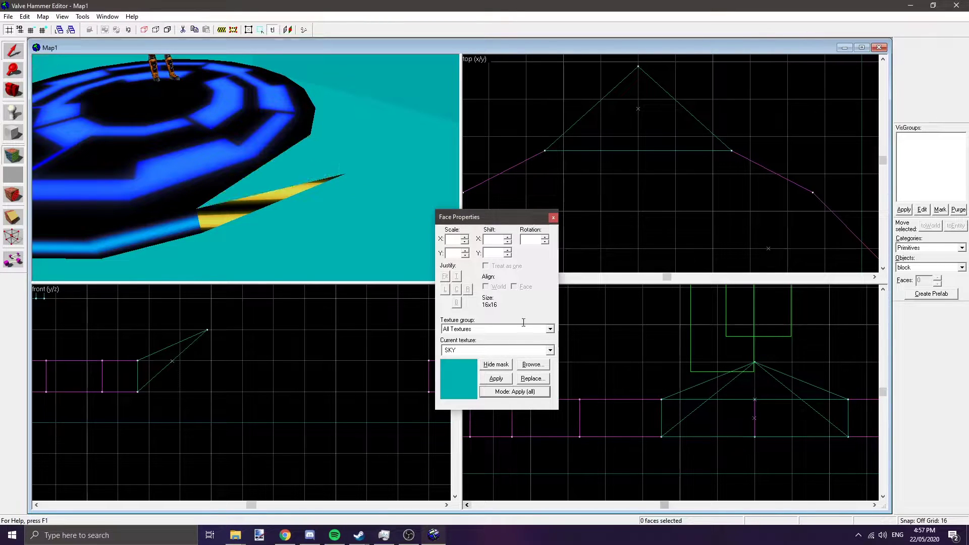
pyautogui.click(502, 350)
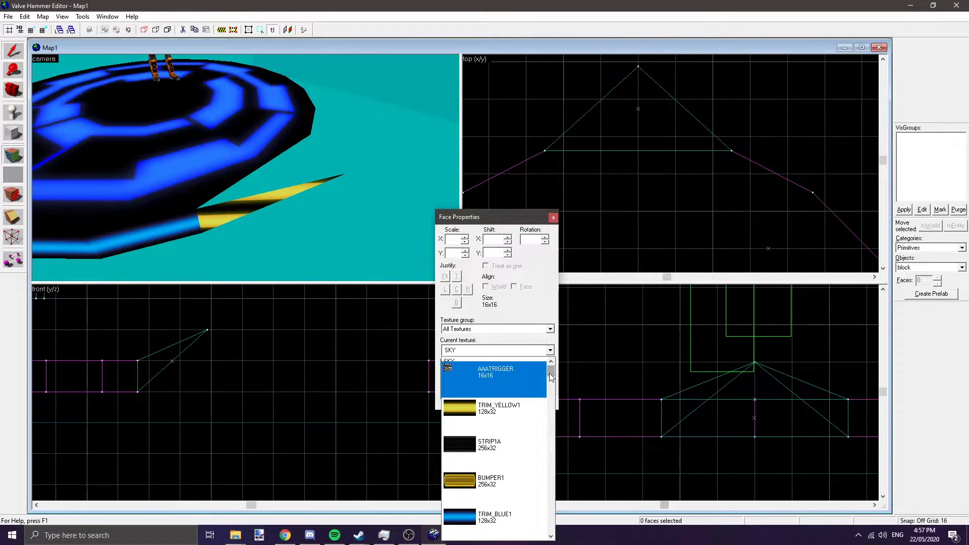
pyautogui.click(543, 376)
pyautogui.click(532, 364)
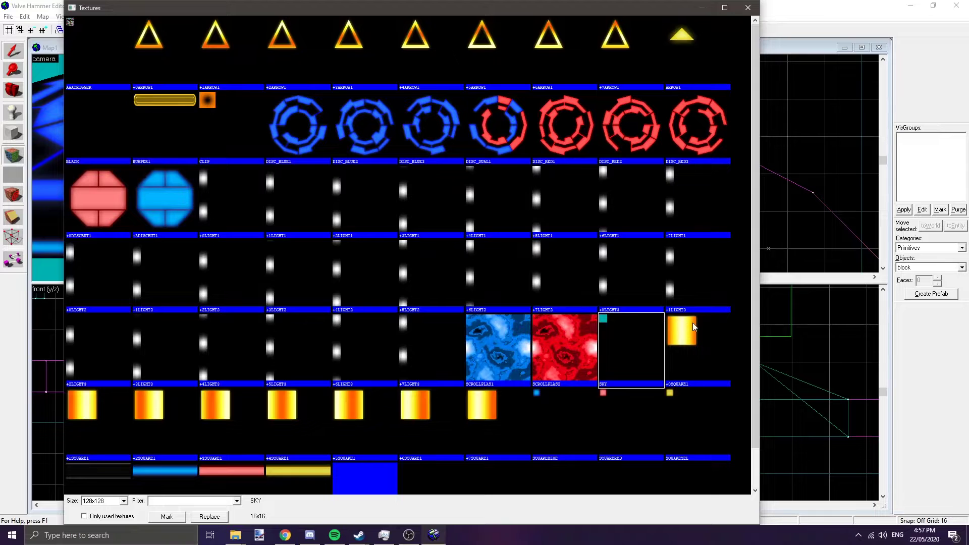
pyautogui.doubleClick(162, 50)
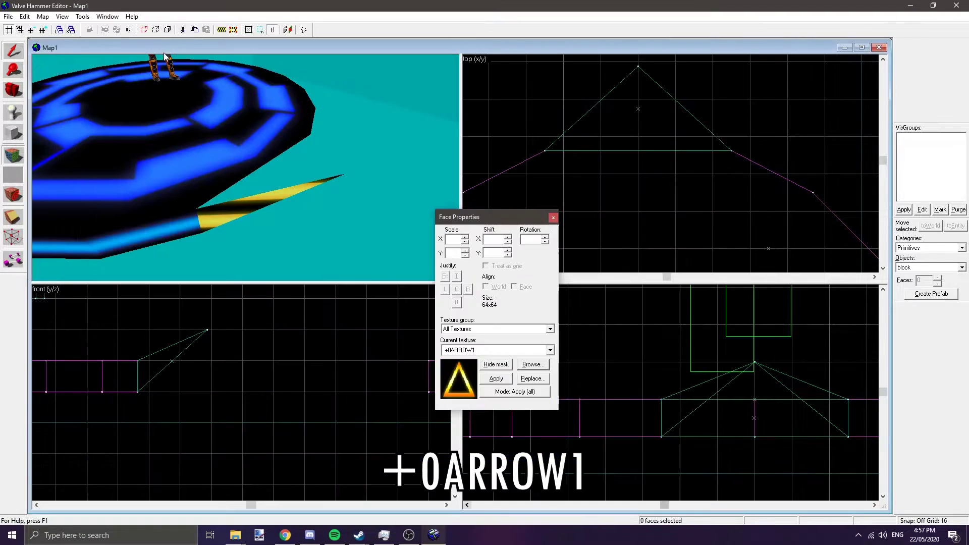
# Set the face mode to Select, pick the wedge's sloped top face and apply +0ARROW1 to it
pyautogui.click(506, 391)
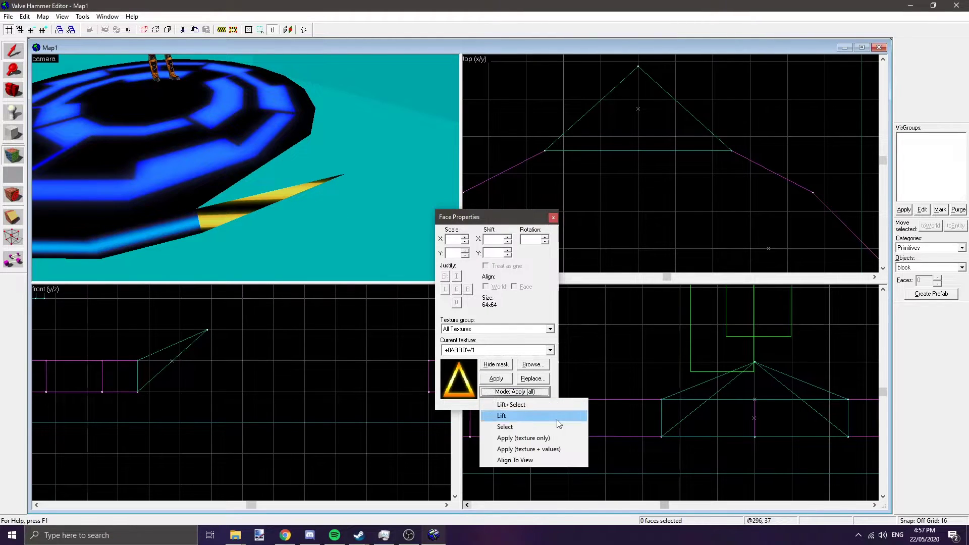
pyautogui.click(509, 426)
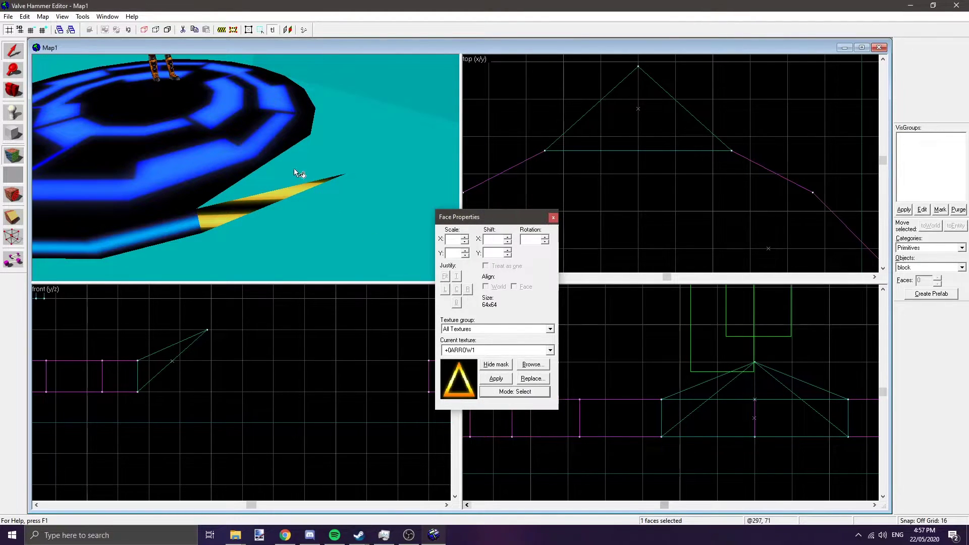
pyautogui.click(293, 168)
pyautogui.click(501, 379)
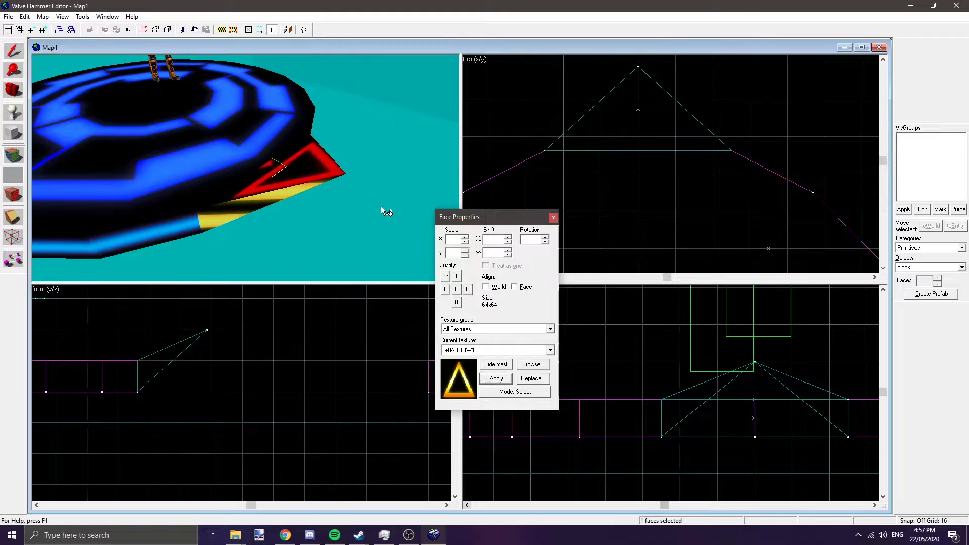
# Fit the arrow texture to the wedge's top face and centre it
pyautogui.press('z')
pyautogui.press('a')
pyautogui.press('z')
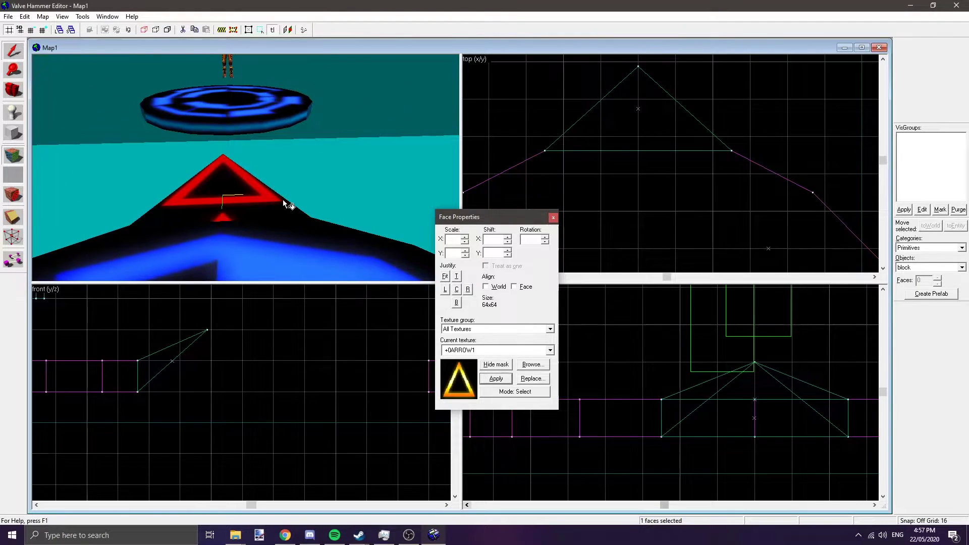
pyautogui.click(445, 276)
pyautogui.click(457, 289)
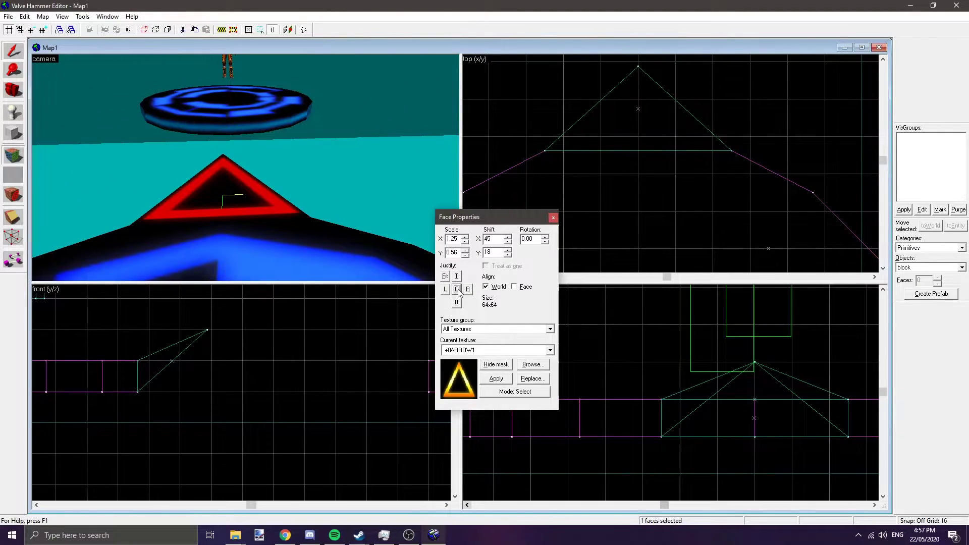
# Clear the face selection in Apply (all) mode and inspect the arrow texture and side faces of the wedge
pyautogui.press('z')
pyautogui.press('d')
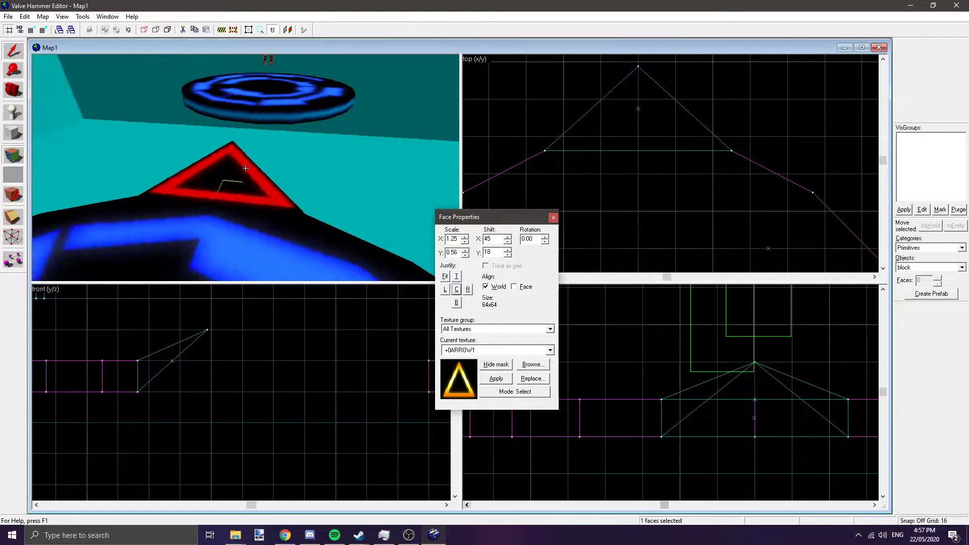
pyautogui.press('z')
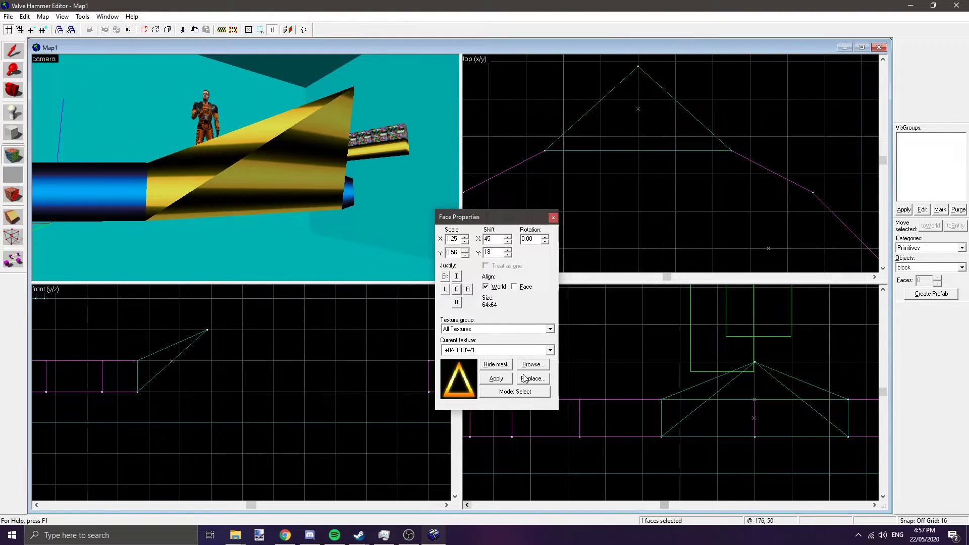
pyautogui.click(515, 392)
pyautogui.click(532, 448)
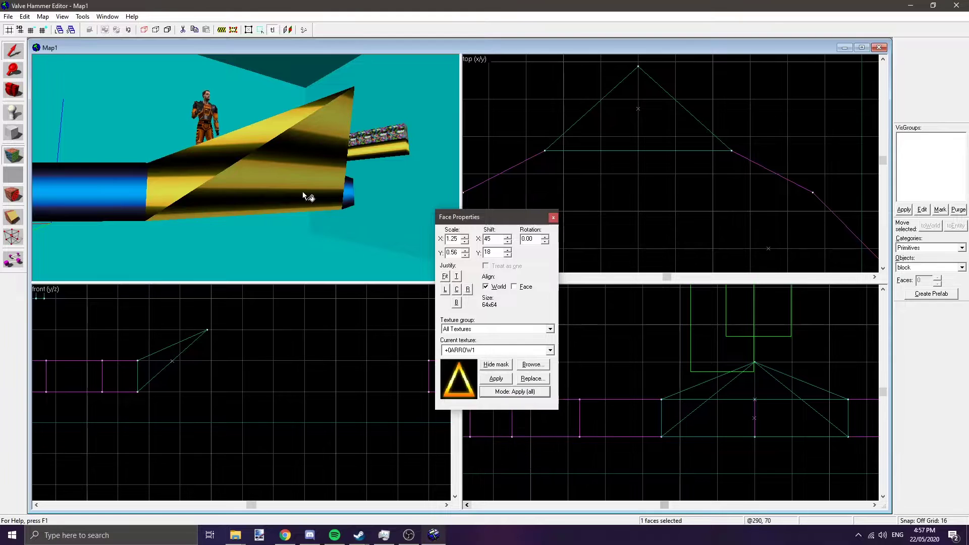
pyautogui.click(301, 174)
pyautogui.press('z')
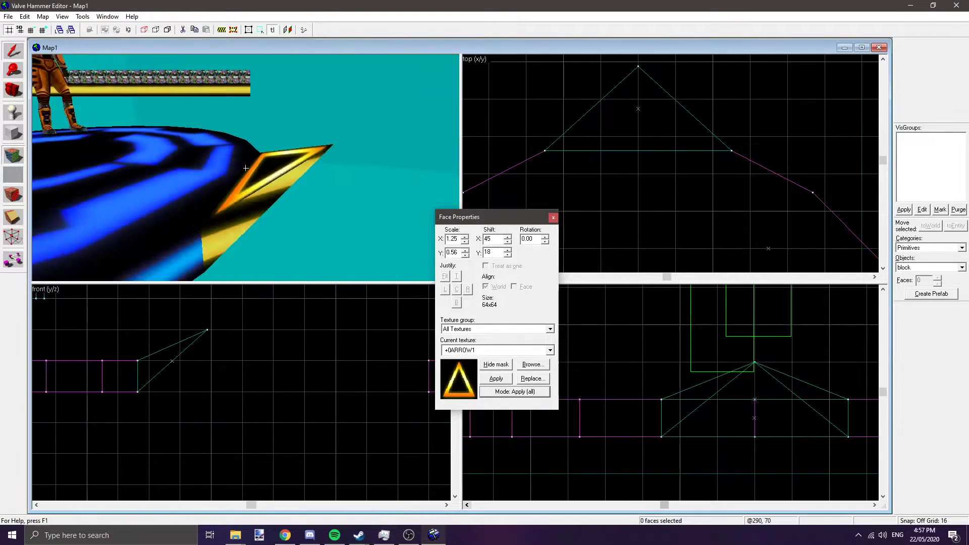
pyautogui.press('z')
# Set the face mode to Select, pick the wedge's side face below the arrow and choose +0SQUARE1 as the current texture
pyautogui.click(525, 391)
pyautogui.click(504, 426)
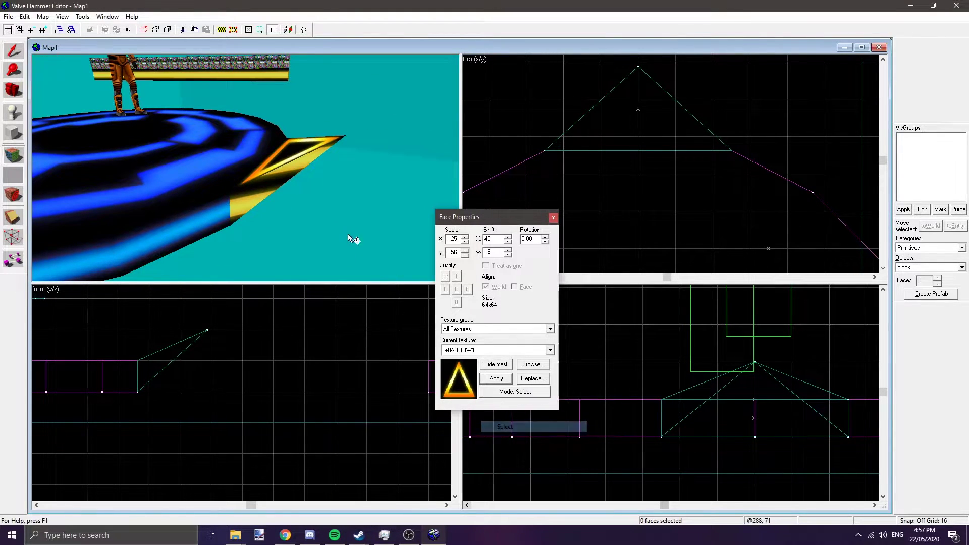
pyautogui.click(283, 172)
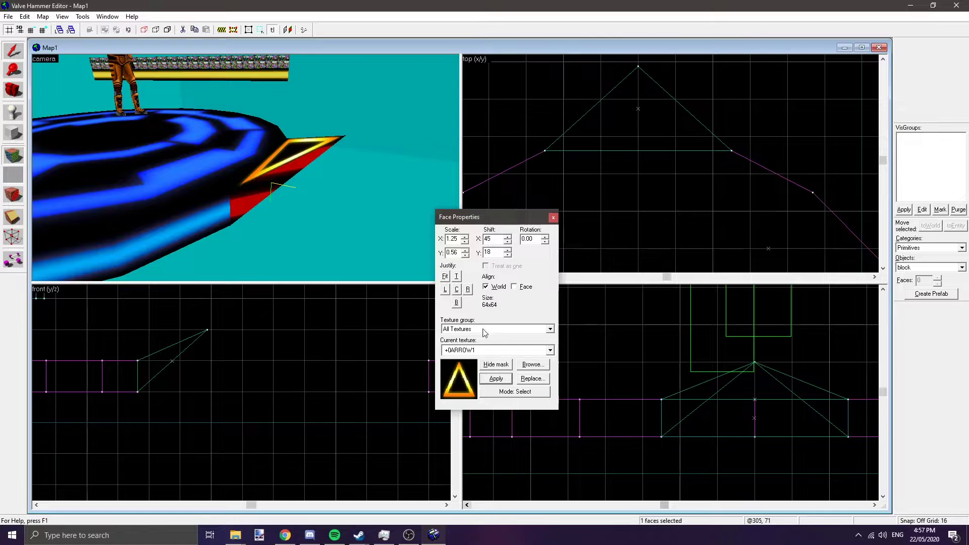
pyautogui.click(538, 367)
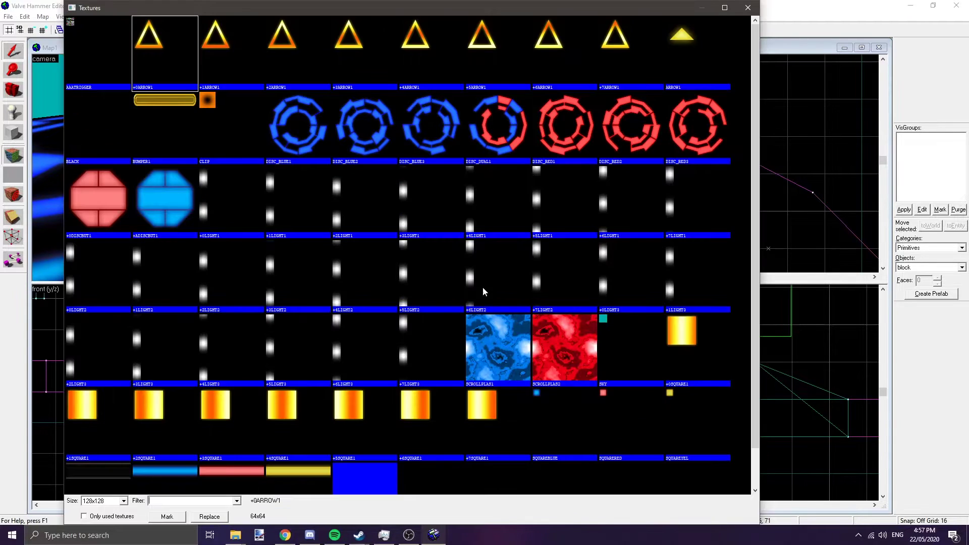
pyautogui.doubleClick(693, 342)
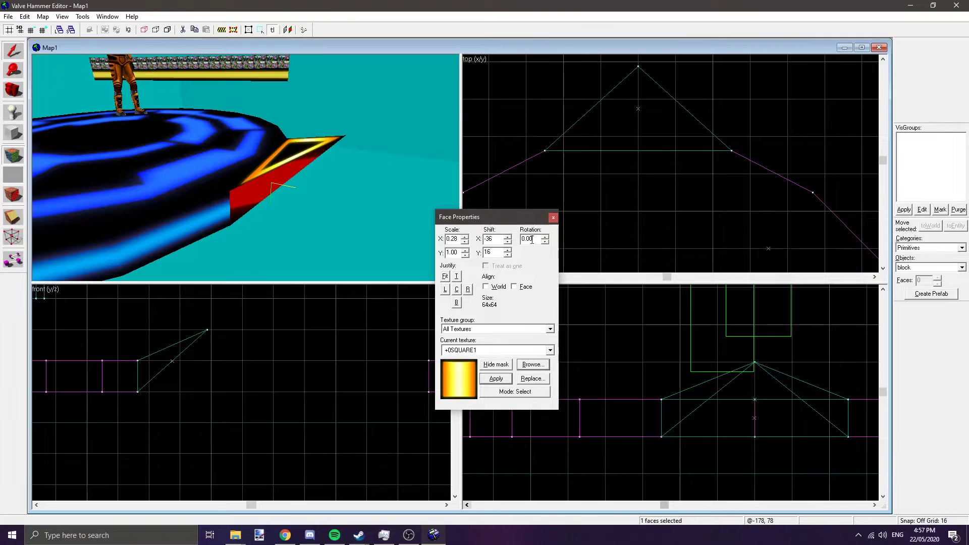
# Apply +0SQUARE1 to the wedge's side face with a rotation of 180 and fit the texture to the face
pyautogui.write('180')
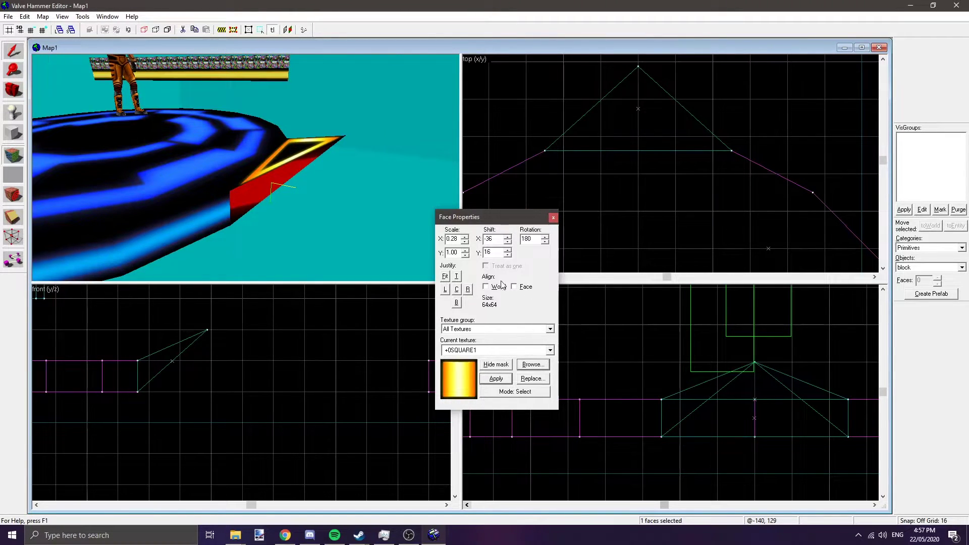
pyautogui.click(496, 378)
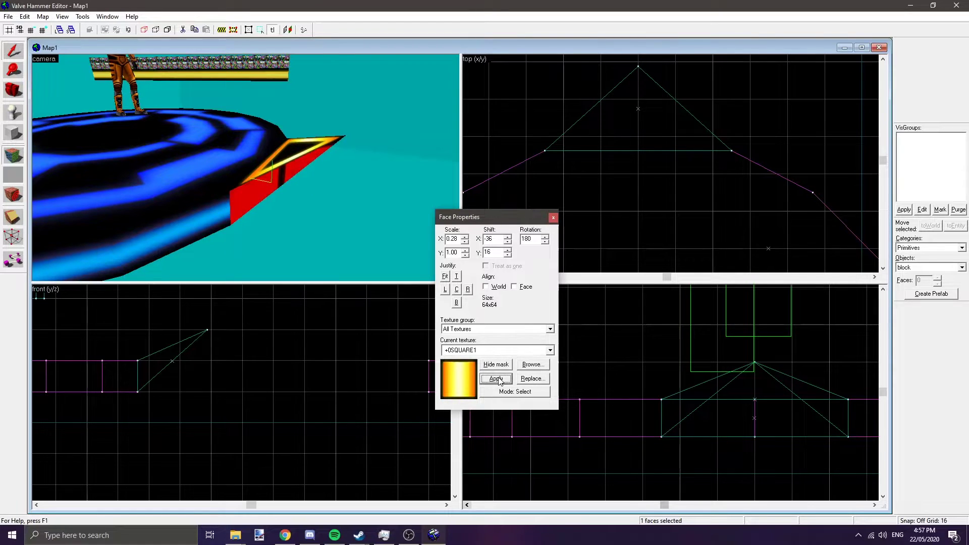
pyautogui.click(538, 239)
pyautogui.click(445, 277)
# Clear the face selection in Apply (all) mode, check the textured wedge from around the disc and finish face texturing
pyautogui.press('z')
pyautogui.press('d')
pyautogui.press('z')
pyautogui.click(511, 392)
pyautogui.click(536, 449)
pyautogui.click(229, 239)
pyautogui.press('z')
pyautogui.press('a')
pyautogui.press('a')
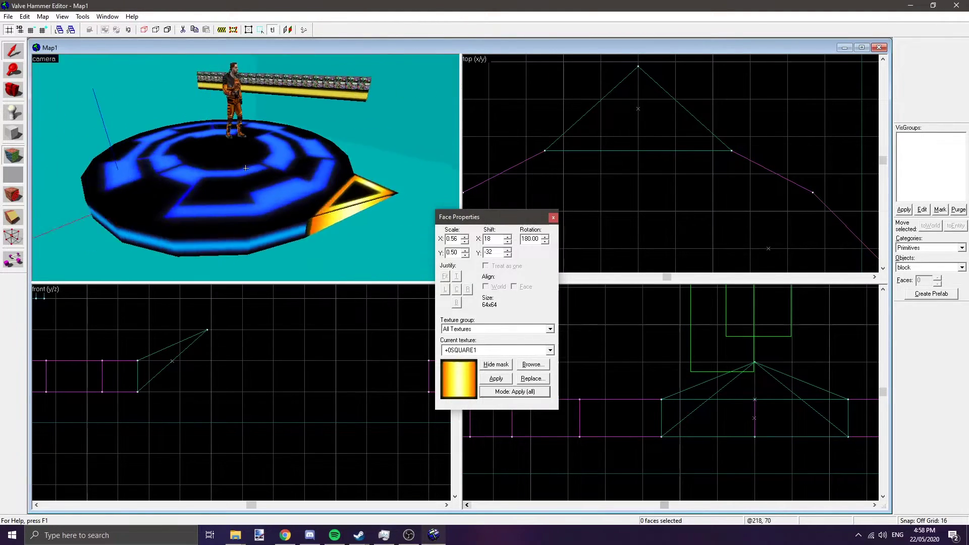
pyautogui.press('z')
pyautogui.click(553, 218)
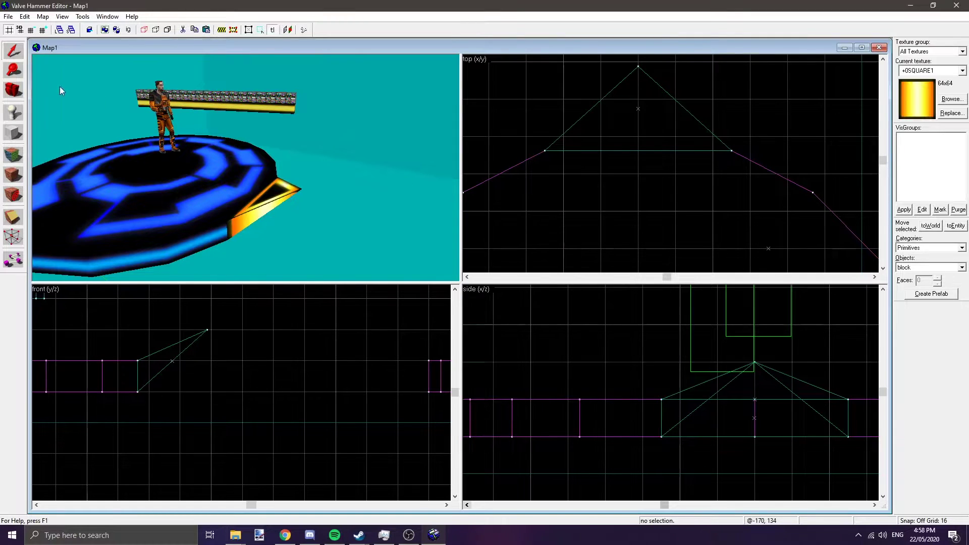
# Open the texture browser for choosing a new current texture
pyautogui.click(950, 100)
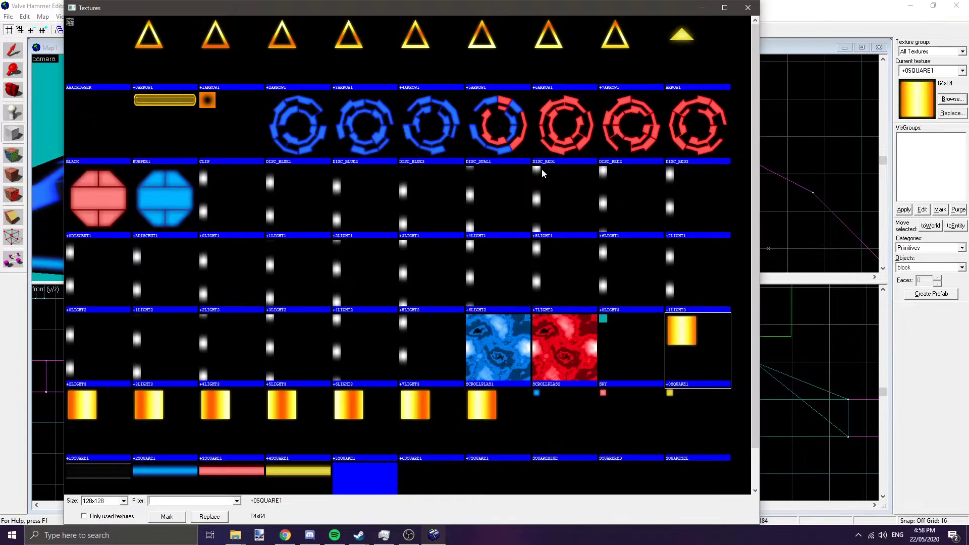
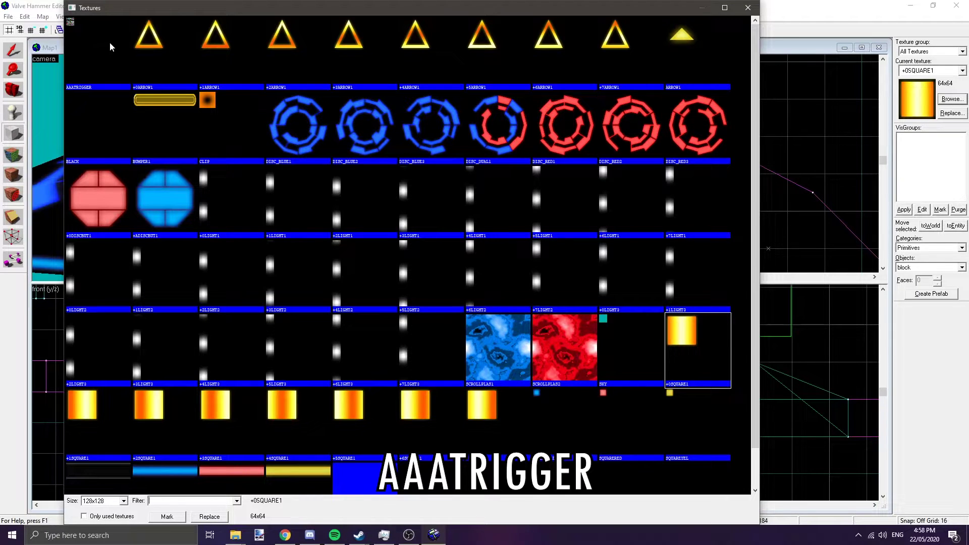
# Choose AAATRIGGER as the current texture and outline a new block around the arrow wedge in the top view
pyautogui.doubleClick(110, 41)
pyautogui.click(15, 140)
pyautogui.scroll(-2, 662, 108)
pyautogui.moveTo(572, 75); pyautogui.dragTo(705, 134)
pyautogui.scroll(2, 610, 111)
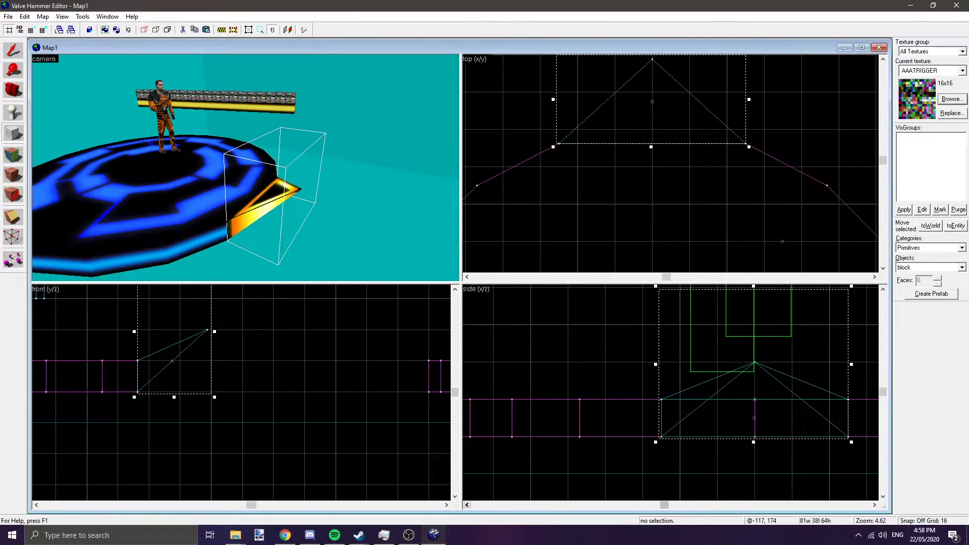
# Resize the block outline to 80w 32l 21h over the sloped part of the arrow wedge and create the brush
pyautogui.moveTo(555, 99); pyautogui.dragTo(559, 102)
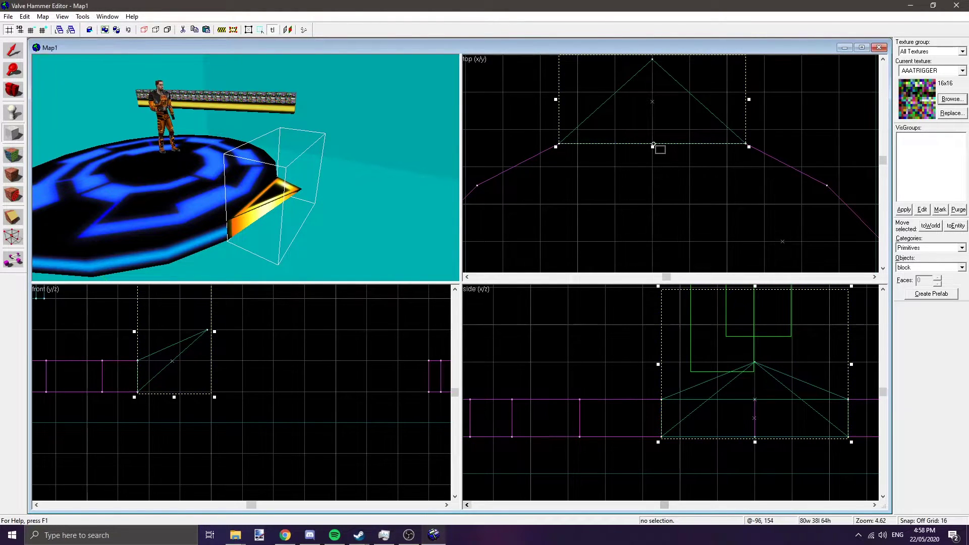
pyautogui.moveTo(654, 145); pyautogui.dragTo(654, 131)
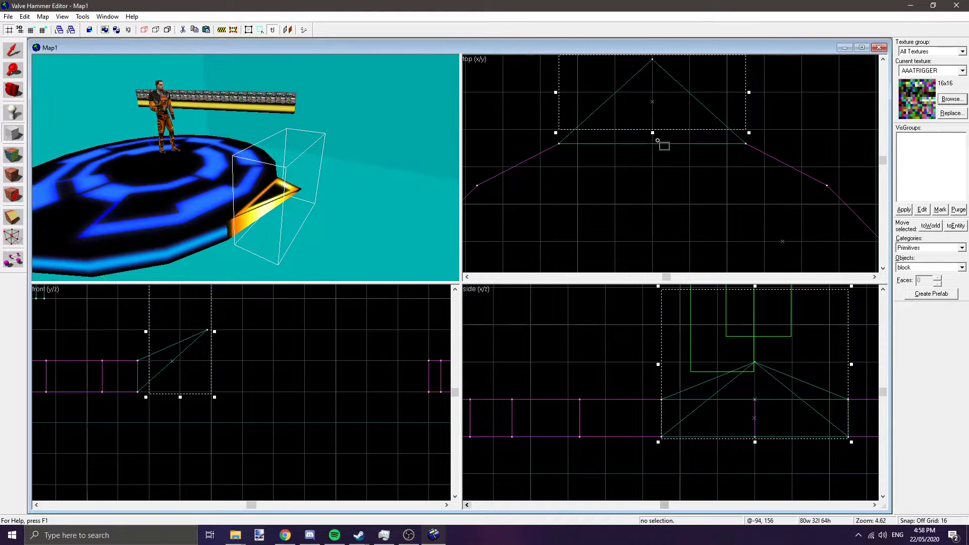
pyautogui.scroll(-4, 745, 362)
pyautogui.moveTo(750, 402); pyautogui.dragTo(751, 384)
pyautogui.moveTo(756, 326); pyautogui.dragTo(756, 356)
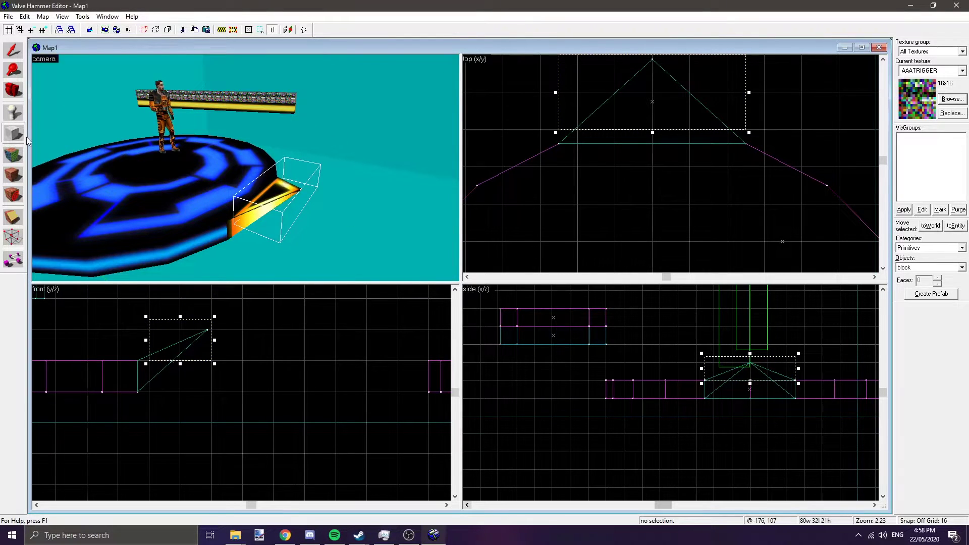
pyautogui.press('Return')
# Tie the new trigger brush to an entity of class trigger_jump and review its Target and Height attributes
pyautogui.hotkey('shift', 's')
pyautogui.click(292, 203)
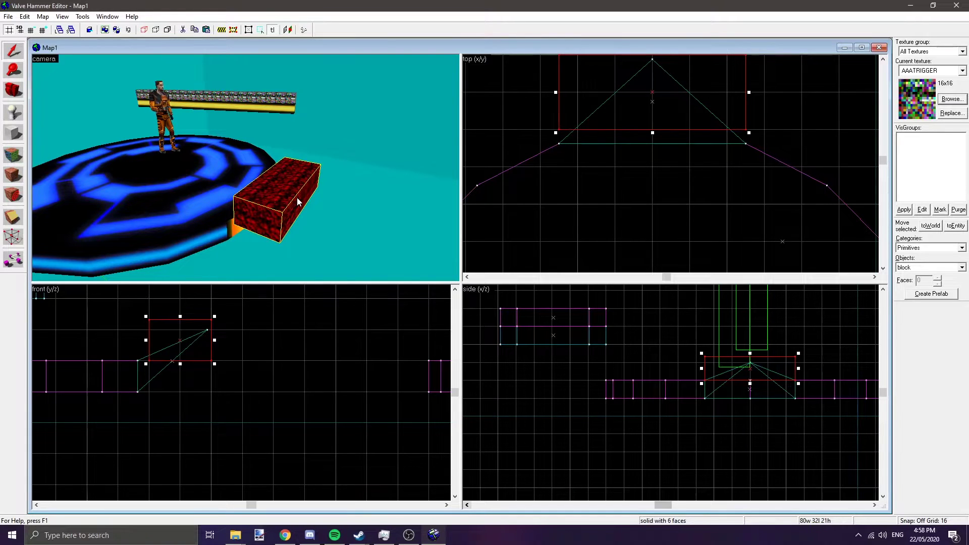
pyautogui.hotkey('ctrl', 't')
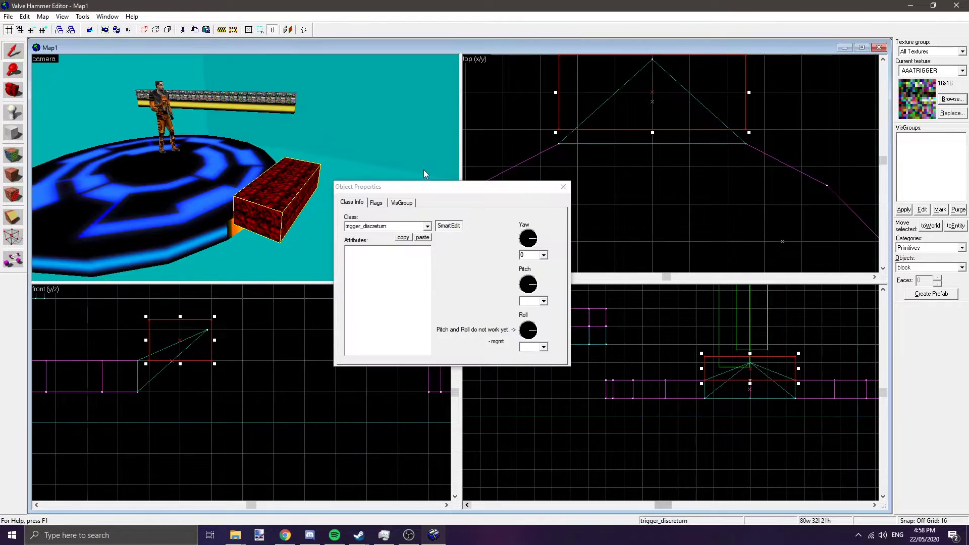
pyautogui.click(427, 226)
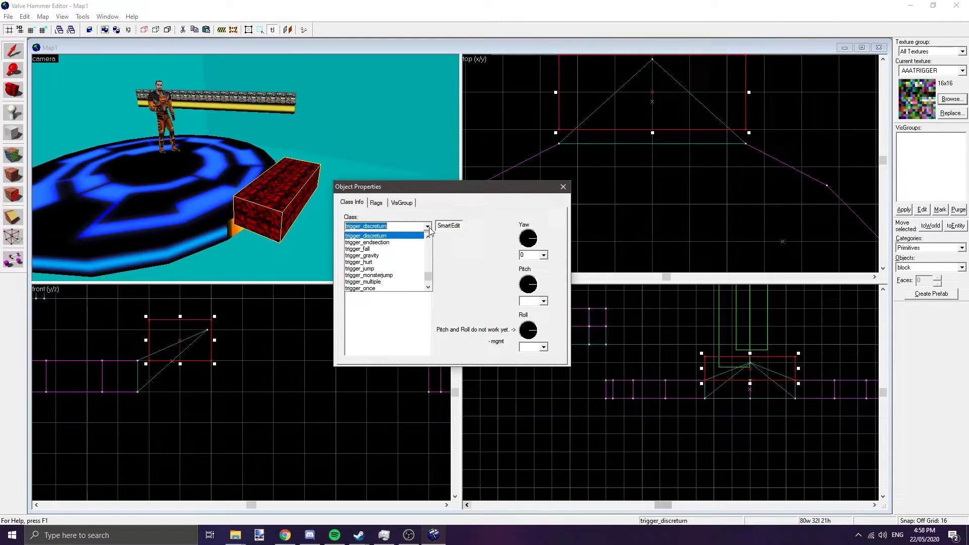
pyautogui.click(398, 269)
pyautogui.click(367, 256)
pyautogui.click(366, 250)
pyautogui.click(367, 256)
pyautogui.click(563, 186)
# Place a point entity on the middle of the disc opposite the jump pad
pyautogui.press('z')
pyautogui.press('s')
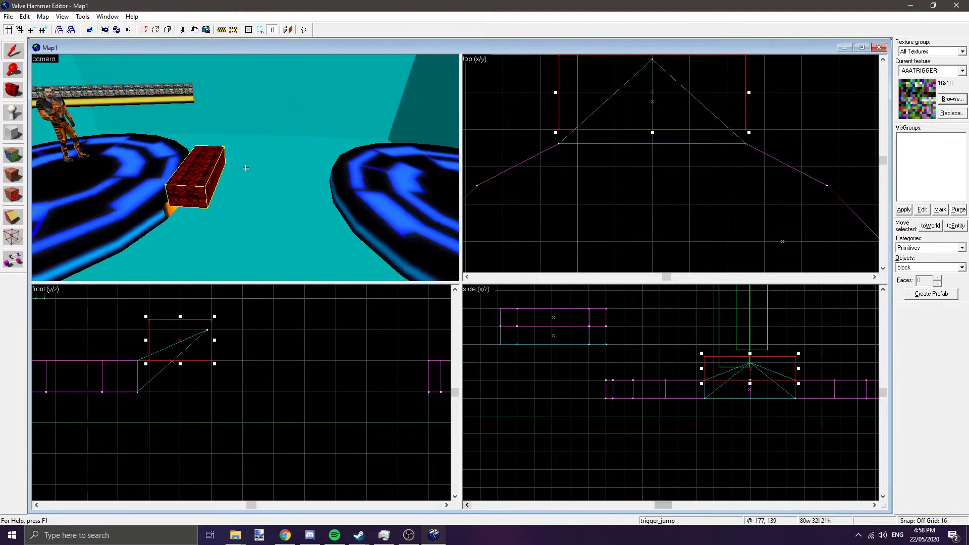
pyautogui.press('s')
pyautogui.press('z')
pyautogui.click(22, 106)
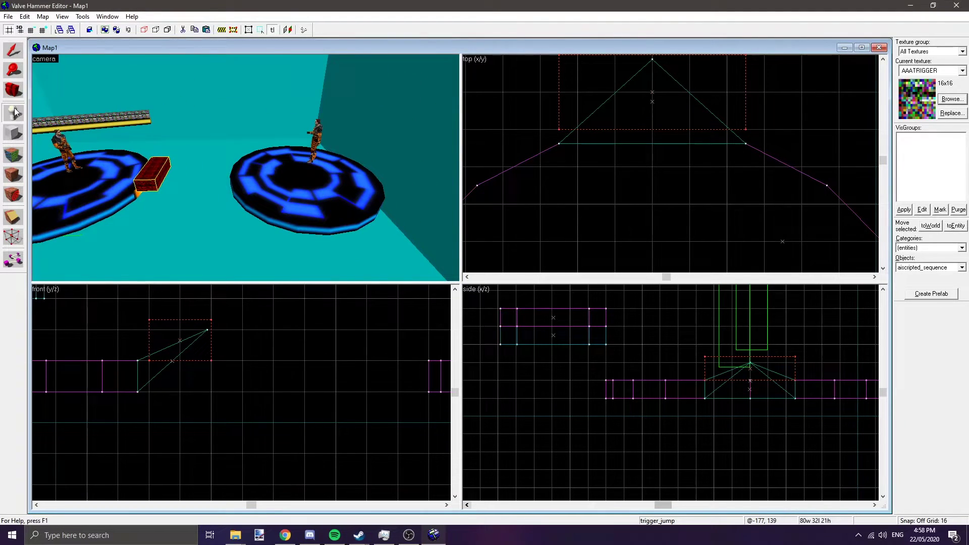
pyautogui.click(307, 176)
# Change the new point entity's class to info_target and name it land1
pyautogui.click(13, 50)
pyautogui.click(320, 167)
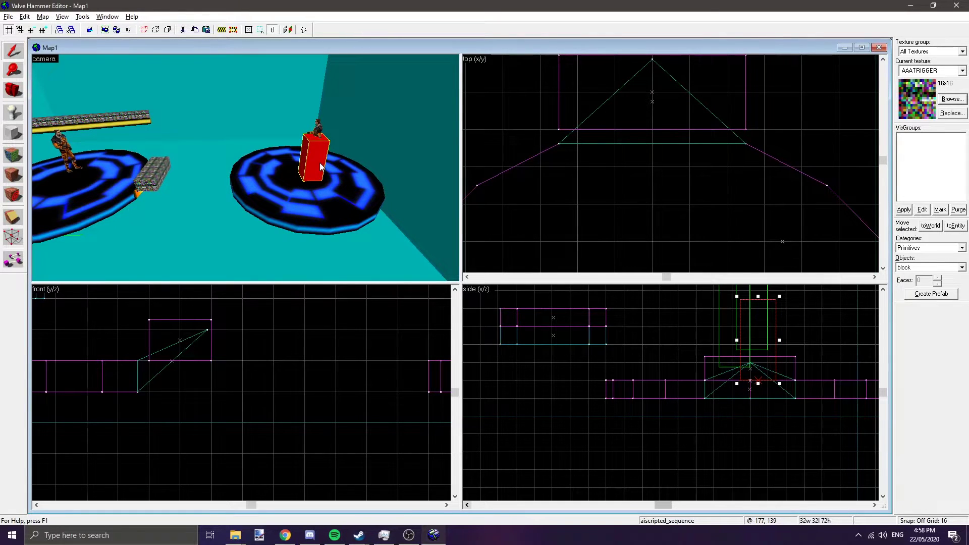
pyautogui.doubleClick(320, 167)
pyautogui.press('BackSpace')
pyautogui.press('BackSpace')
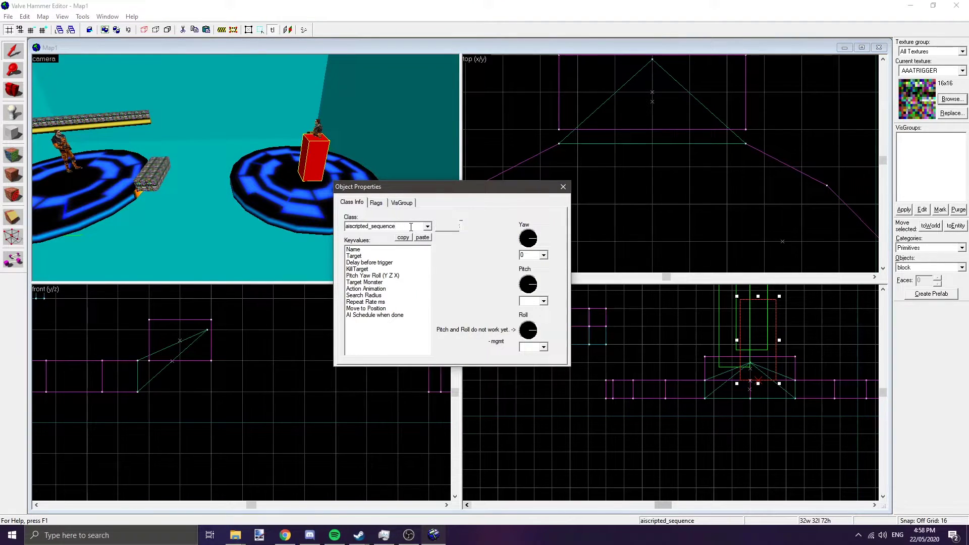
pyautogui.write('info_target')
pyautogui.click(382, 249)
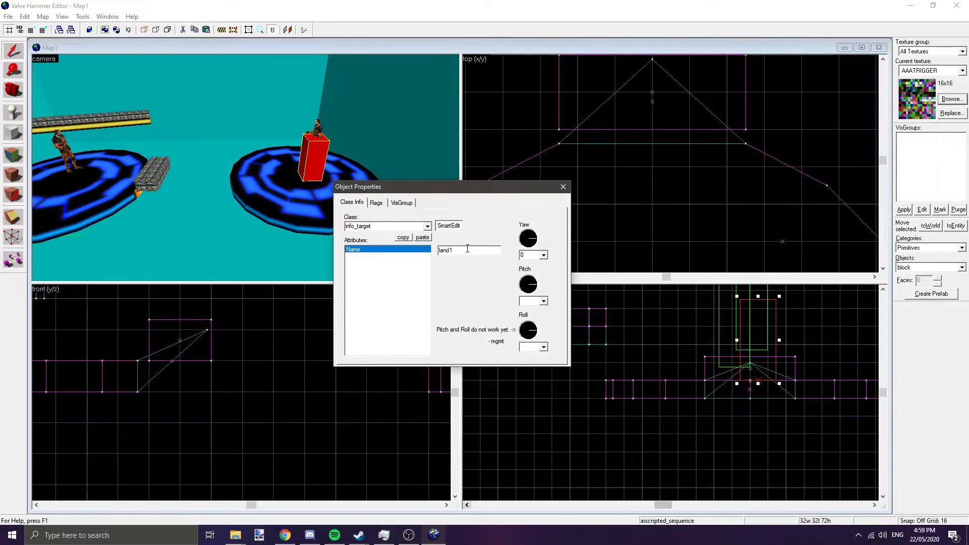
pyautogui.click(563, 187)
# Set the trigger_jump brush's Target to land1 and its Height to 128
pyautogui.click(167, 175)
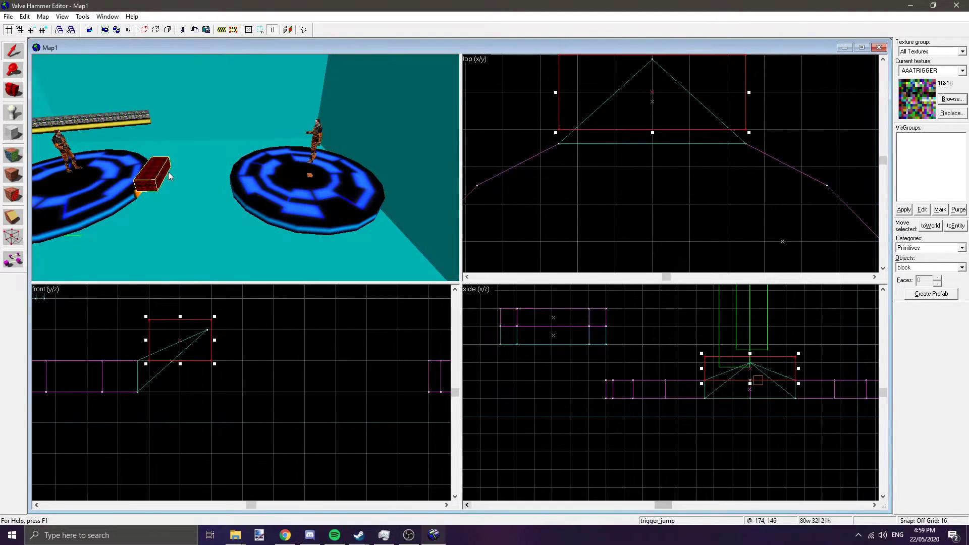
pyautogui.hotkey('alt', 'Return')
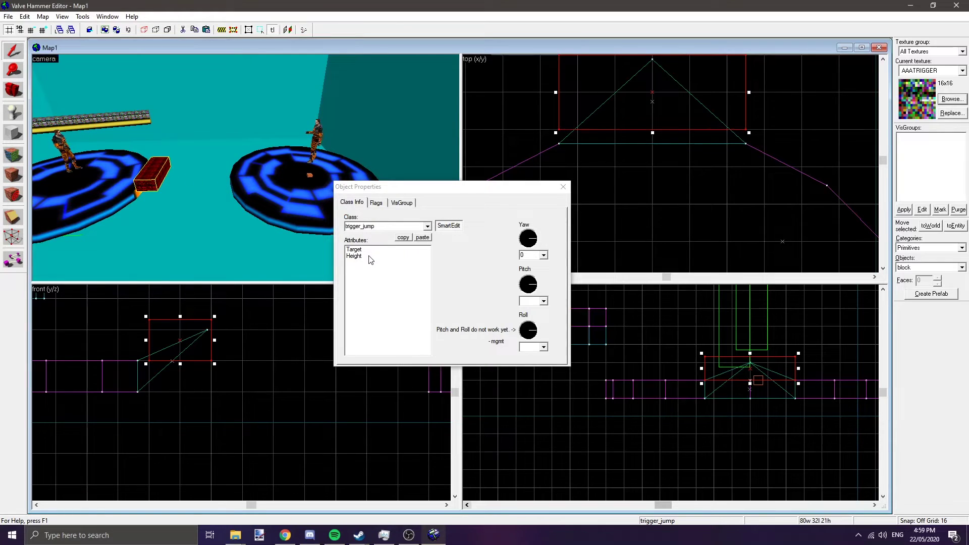
pyautogui.click(395, 250)
pyautogui.click(467, 249)
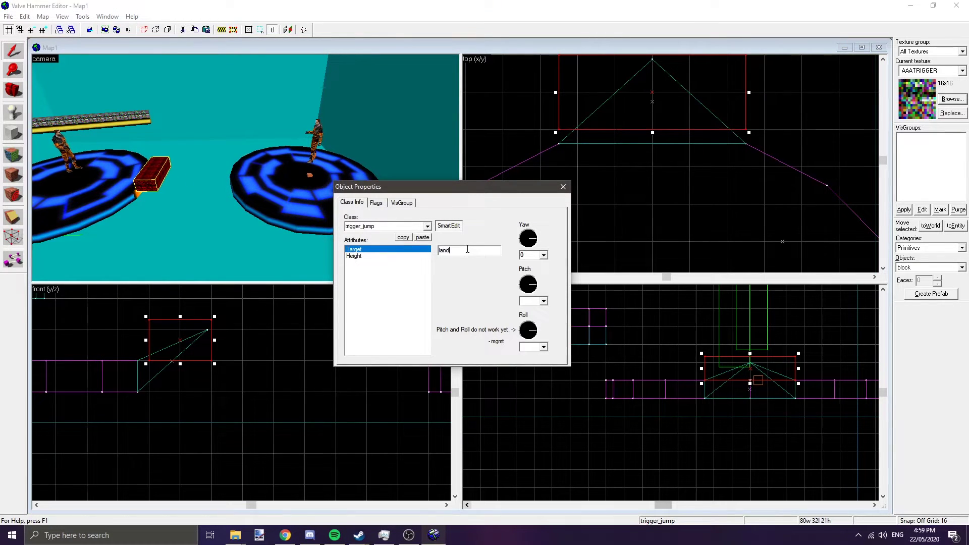
pyautogui.click(361, 256)
pyautogui.click(461, 253)
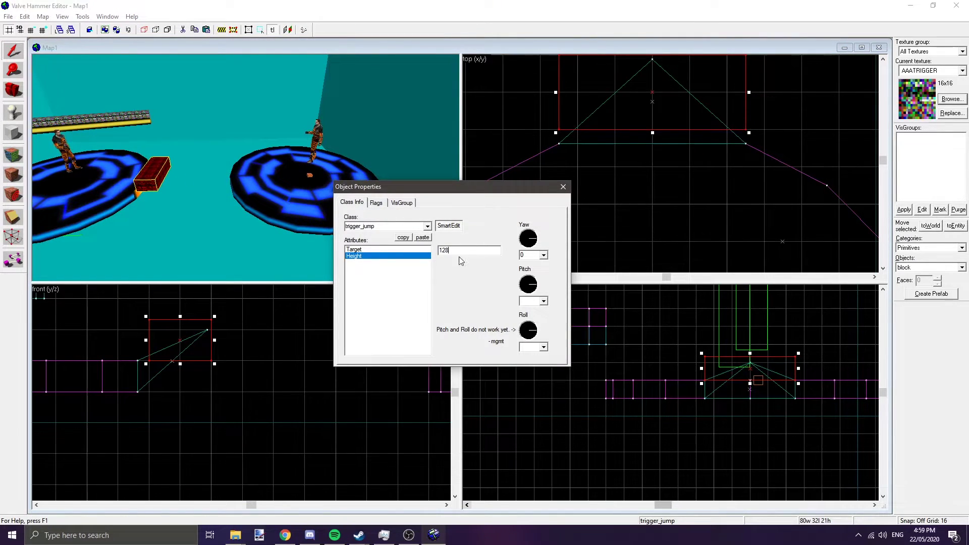
pyautogui.click(563, 186)
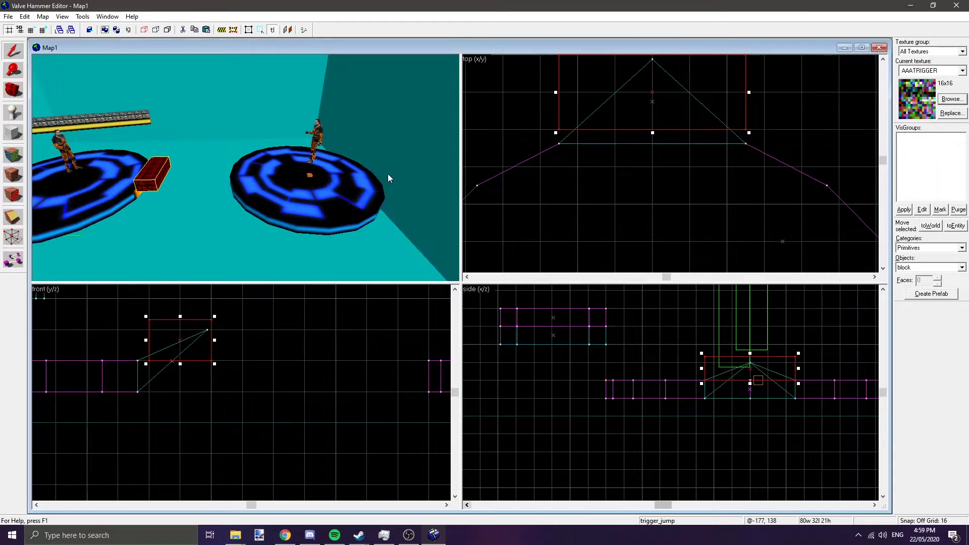
# Examine the jump trigger and its landing target from several camera positions between the two discs
pyautogui.press('z')
pyautogui.press('w')
pyautogui.press('s')
pyautogui.press('z')
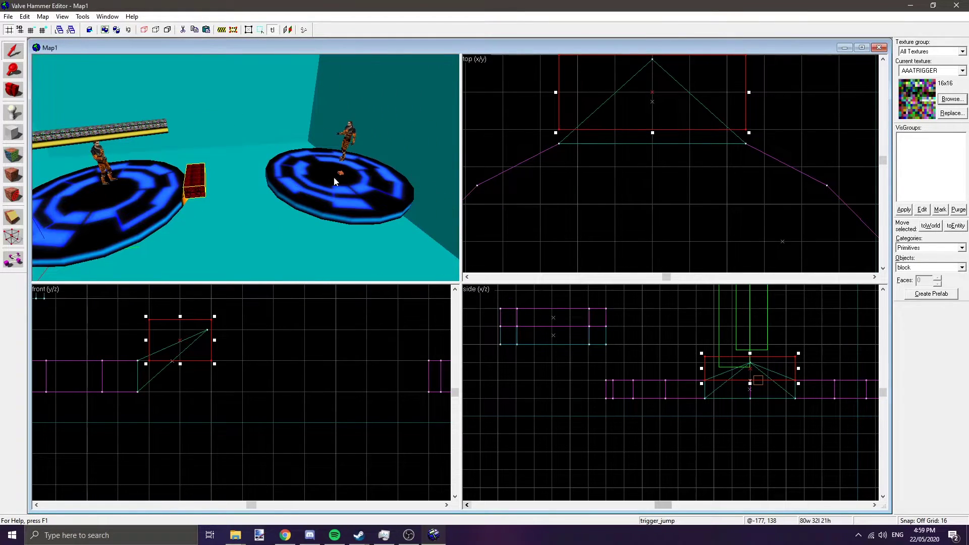
pyautogui.click(180, 186)
pyautogui.click(189, 194)
pyautogui.press('z')
pyautogui.press('w')
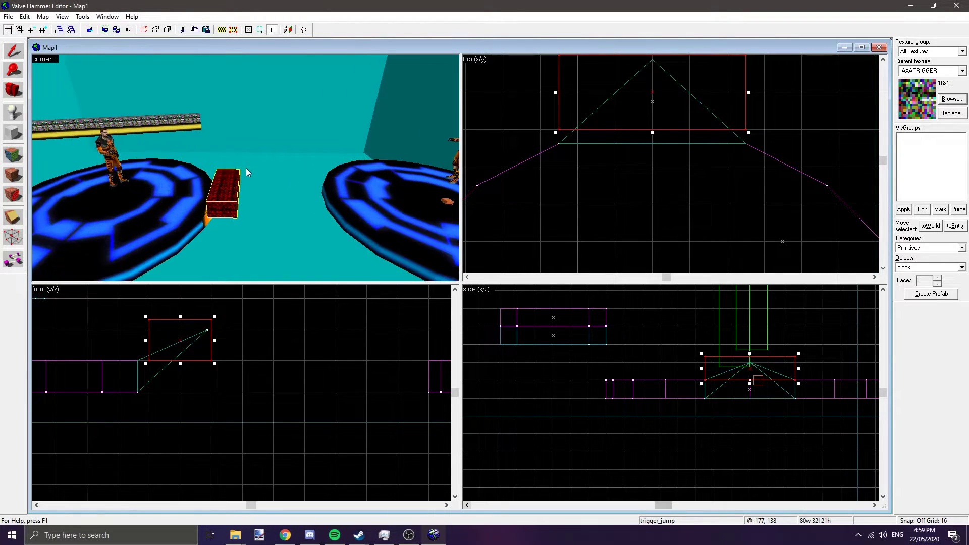
pyautogui.press('z')
# Copy the land1 info_target to the centre of the first disc and raise it above the disc surface
pyautogui.click(346, 191)
pyautogui.click(347, 181)
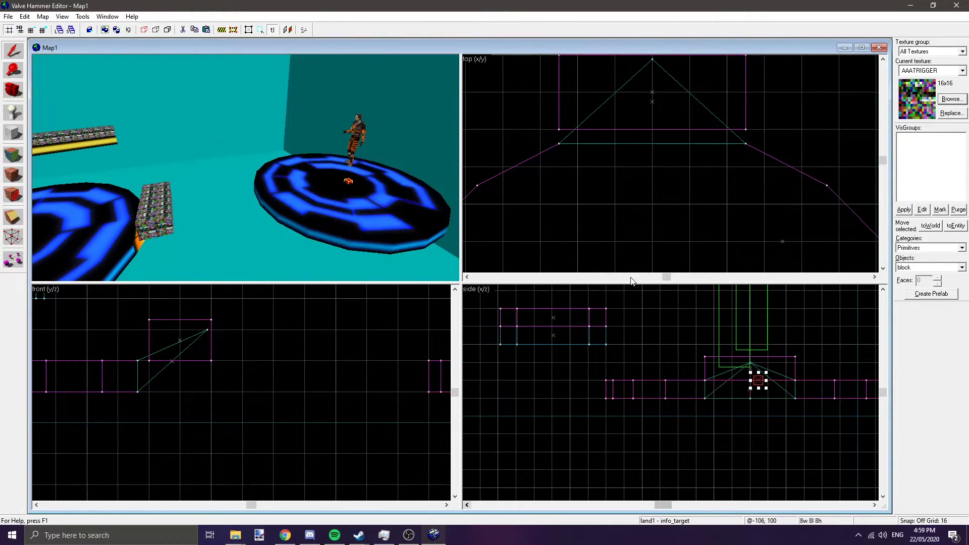
pyautogui.scroll(-2, 739, 183)
pyautogui.scroll(-4, 740, 179)
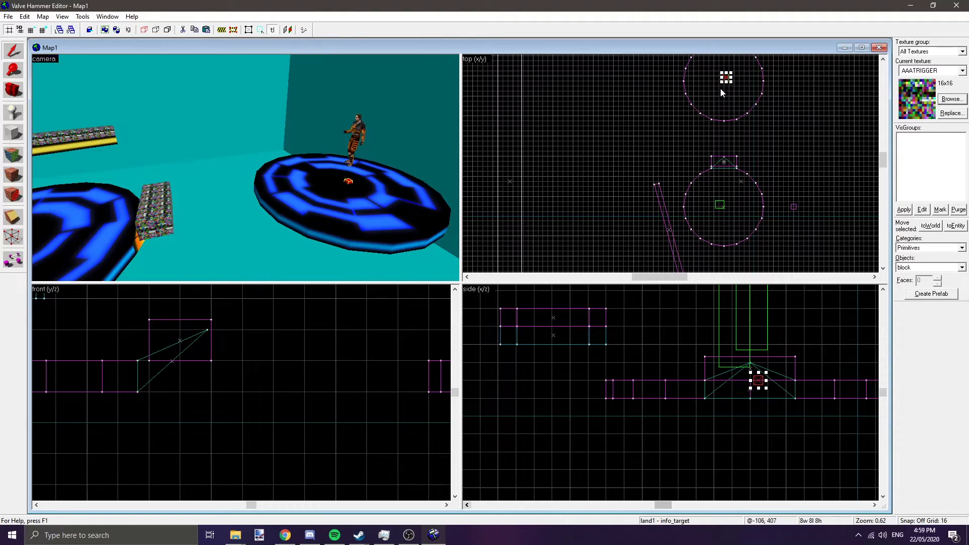
pyautogui.hotkey('ctrl', 'v')
pyautogui.moveTo(670, 165); pyautogui.dragTo(723, 206)
pyautogui.click(723, 206)
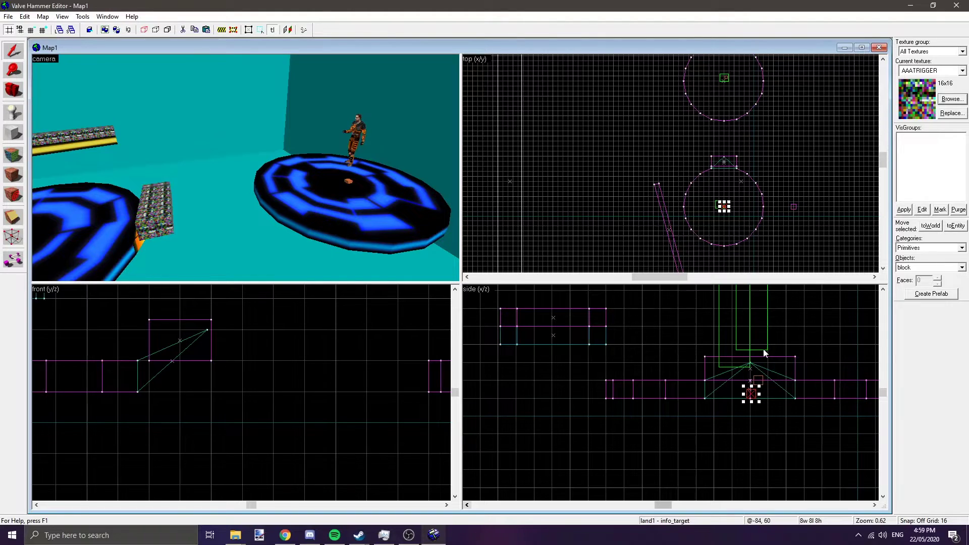
pyautogui.moveTo(750, 393); pyautogui.dragTo(750, 381)
pyautogui.click(750, 377)
# Rename the copied info_target on the first disc as land2
pyautogui.hotkey('alt', 'Return')
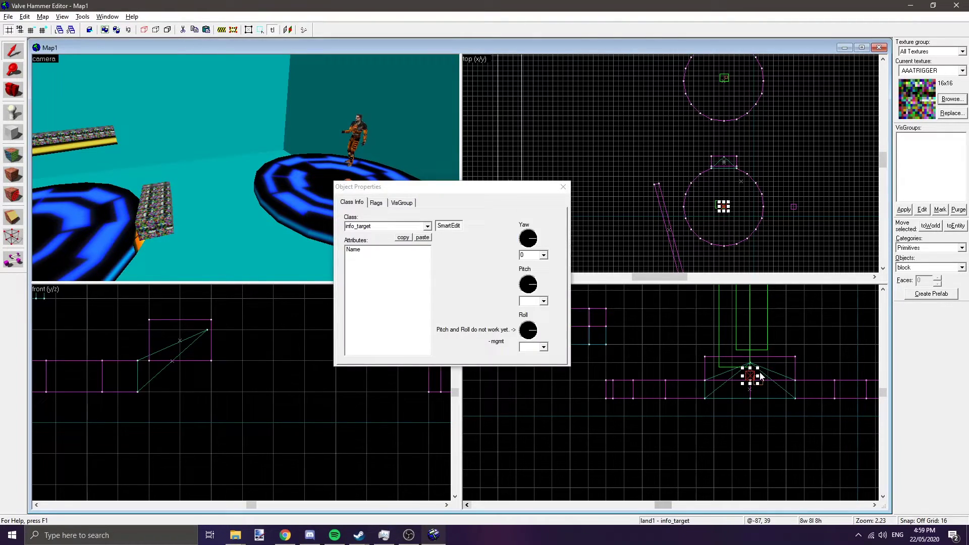
pyautogui.click(370, 250)
pyautogui.moveTo(453, 250); pyautogui.dragTo(449, 250)
pyautogui.write('2')
pyautogui.press('Return')
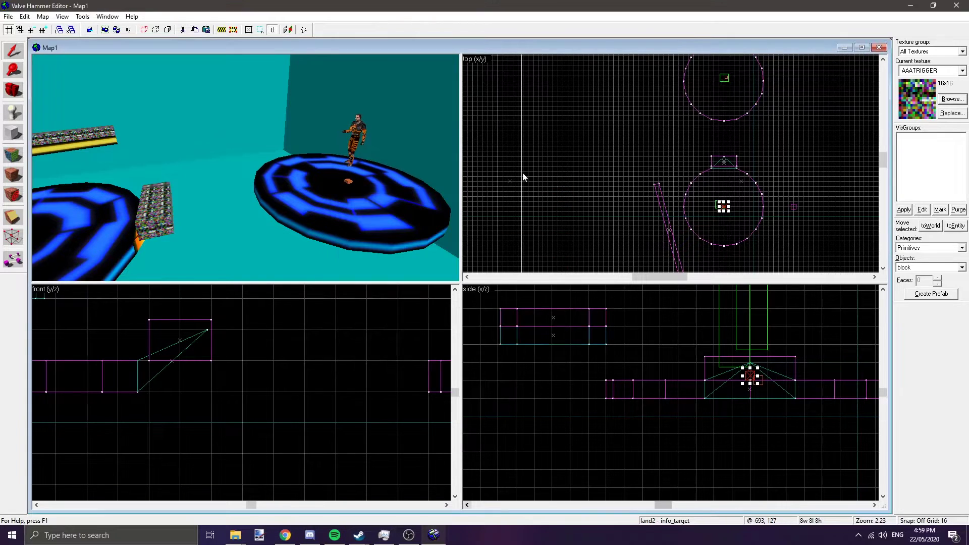
# Select the arrow wedge together with its jump trigger and verify that Texture lock is enabled
pyautogui.click(155, 223)
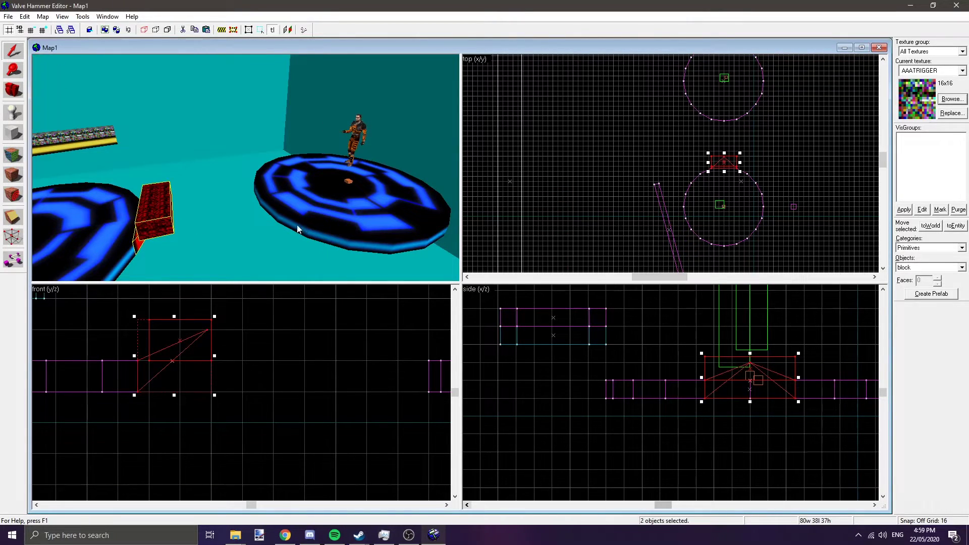
pyautogui.scroll(1, 723, 149)
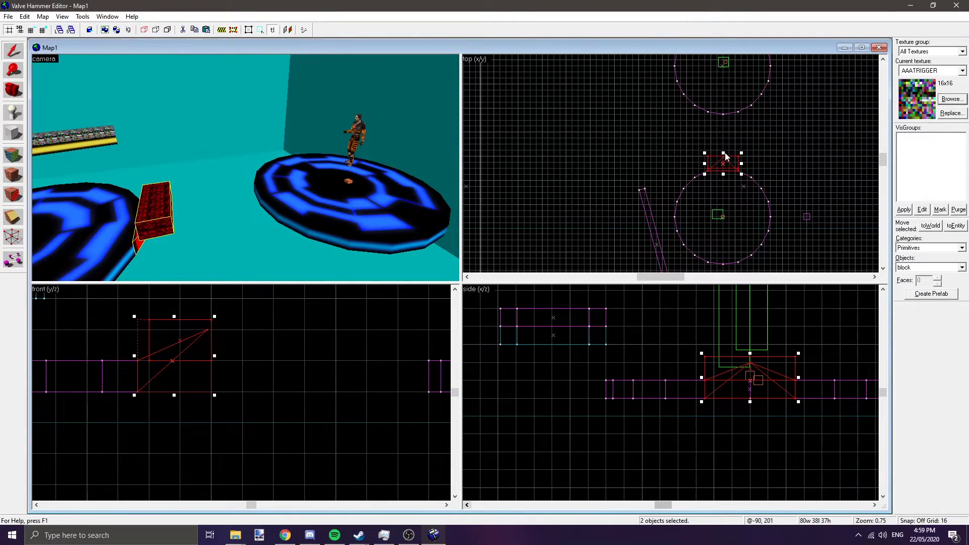
pyautogui.click(87, 17)
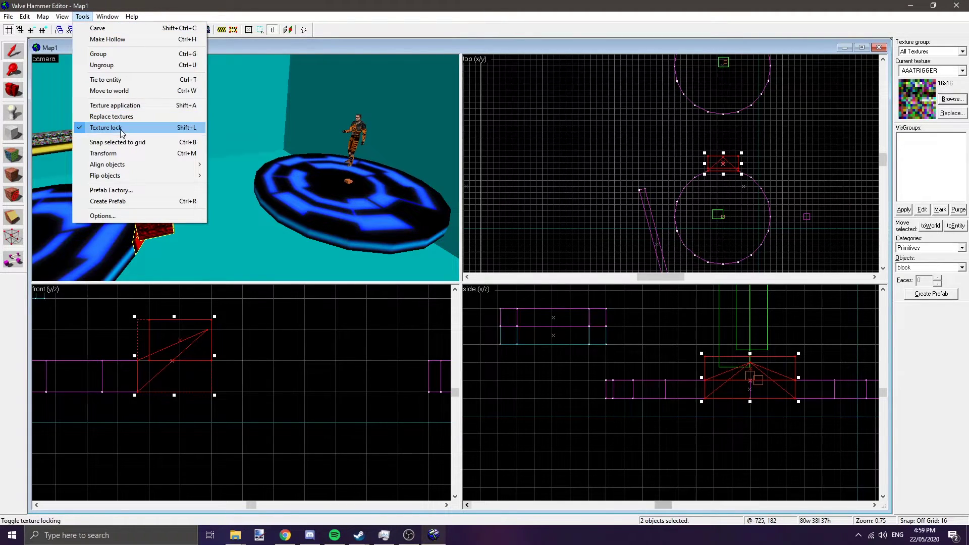
pyautogui.click(85, 17)
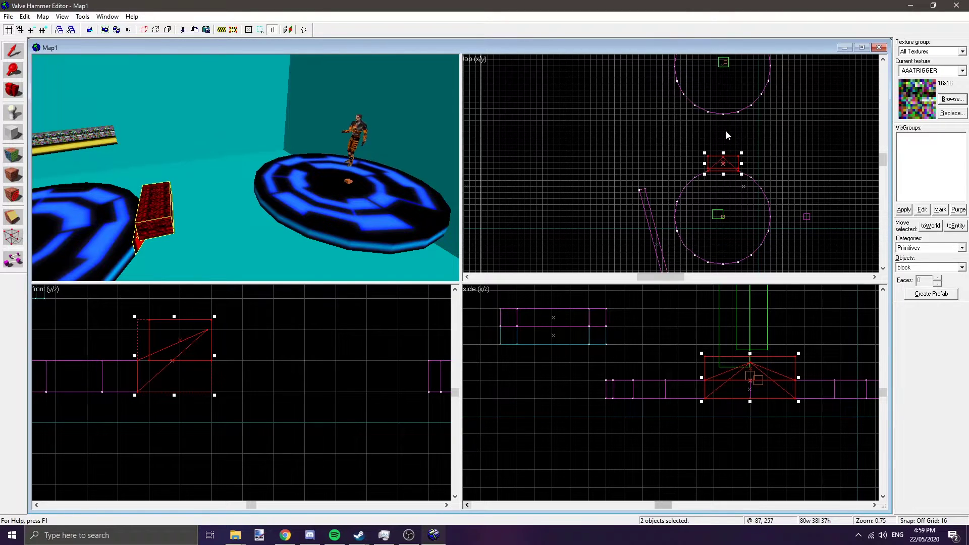
# Paste a copy of the wedge and jump trigger and position it at the facing edge of the second disc
pyautogui.hotkey('ctrl', 'v')
pyautogui.moveTo(676, 165)
pyautogui.mouseDown()
pyautogui.moveTo(727, 121)
pyautogui.moveTo(752, 121)
pyautogui.moveTo(769, 153)
pyautogui.mouseUp()
pyautogui.scroll(10, 732, 121)
pyautogui.scroll(-4, 403, 370)
pyautogui.scroll(5, 403, 389)
pyautogui.moveTo(403, 382)
pyautogui.mouseDown()
pyautogui.moveTo(403, 350)
pyautogui.moveTo(445, 370)
pyautogui.mouseUp()
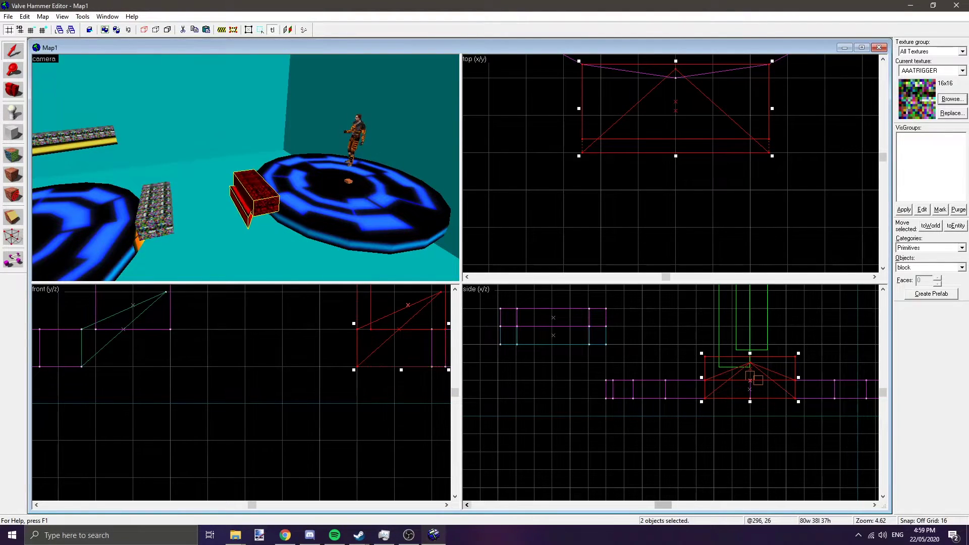
# Rotate the copied wedge and trigger 180 degrees about Z so the arrow points toward the first disc
pyautogui.hotkey('ctrl', 'm')
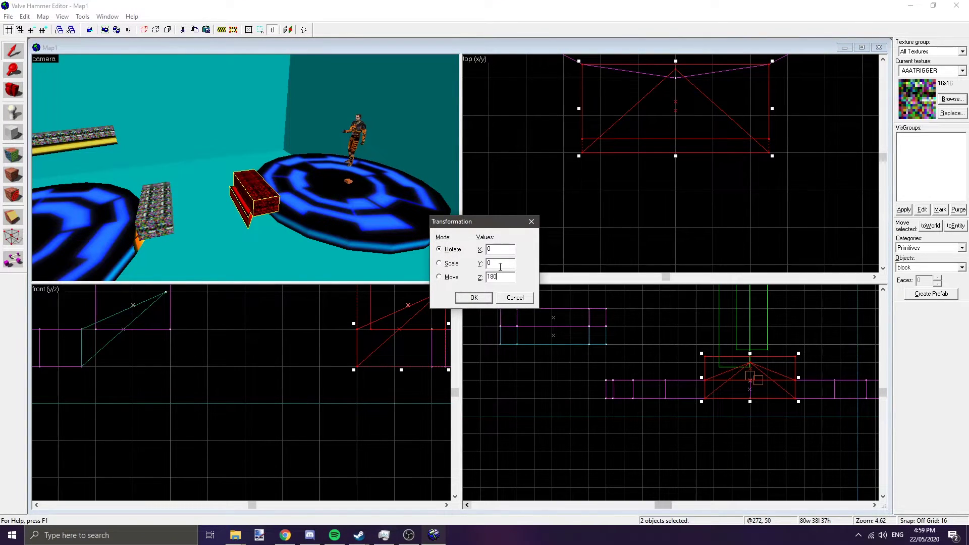
pyautogui.press('Return')
pyautogui.scroll(-1, 703, 96)
pyautogui.scroll(1, 751, 132)
pyautogui.click(882, 60)
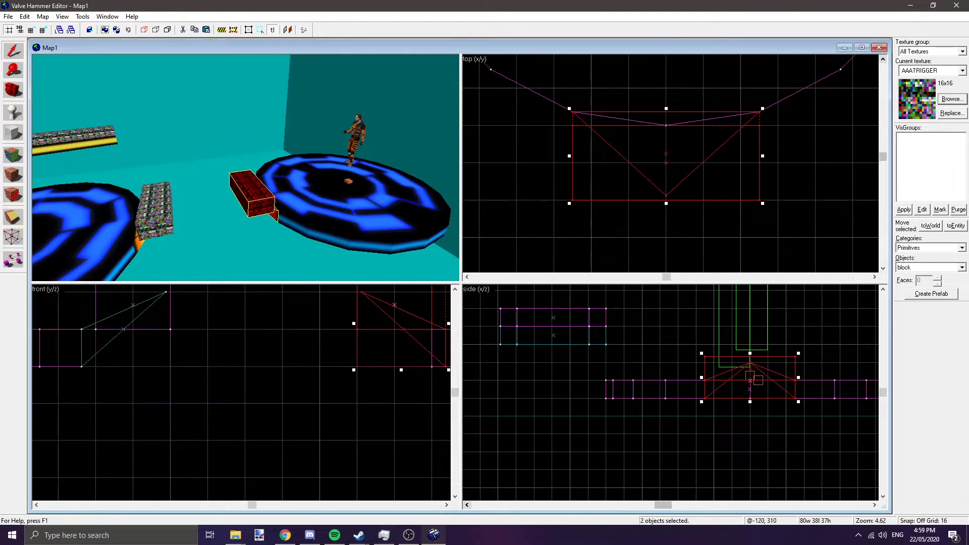
# Clip the second disc along the base of the copied wedge, keeping the large part of the disc
pyautogui.click(354, 214)
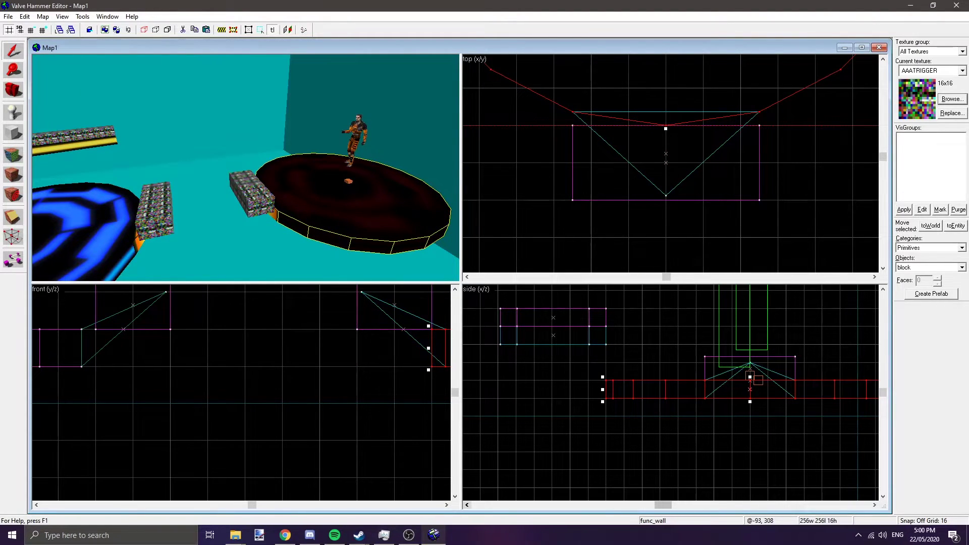
pyautogui.click(16, 222)
pyautogui.moveTo(573, 112); pyautogui.dragTo(761, 115)
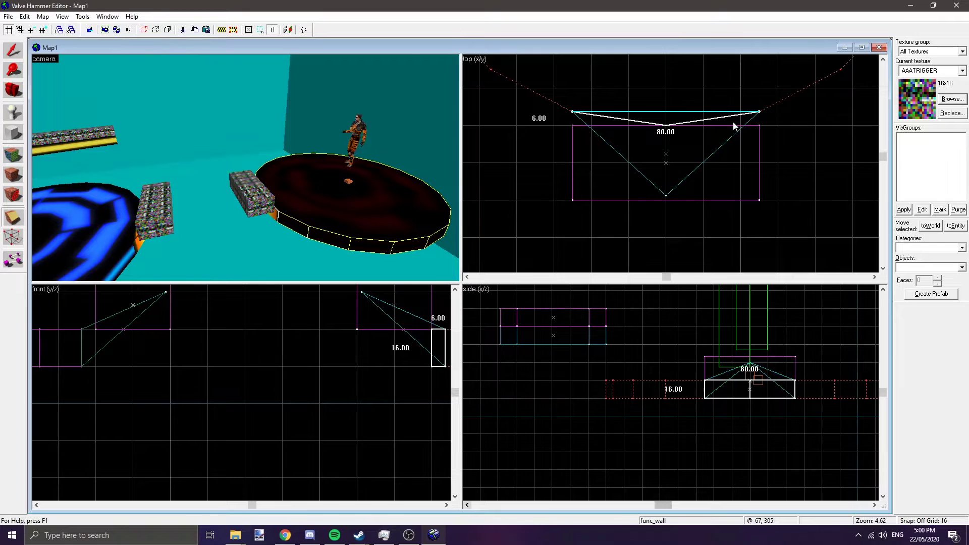
pyautogui.hotkey('shift', 'x')
pyautogui.hotkey('shift', 'x')
pyautogui.press('Return')
# Set the Target of the copied trigger_jump brush at the second disc's arrow to land2
pyautogui.click(13, 50)
pyautogui.click(252, 195)
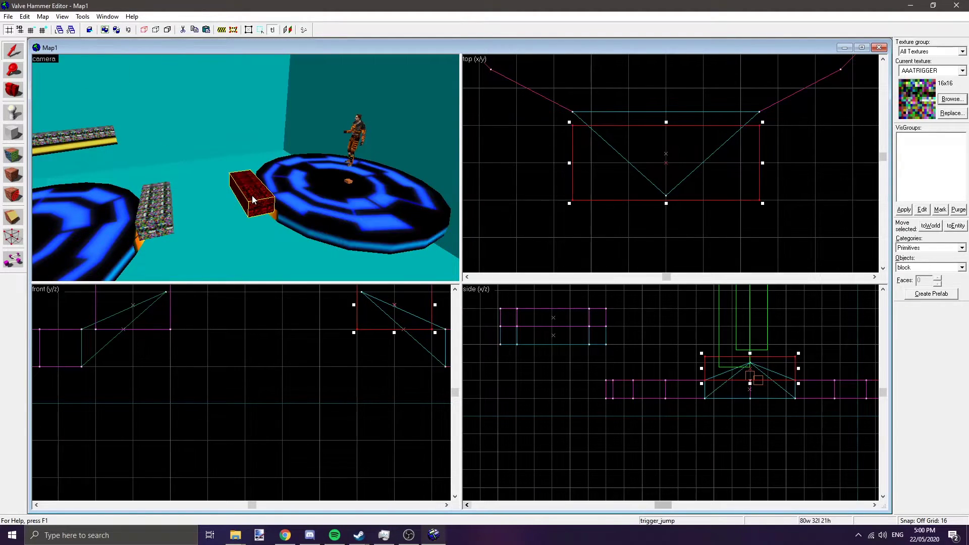
pyautogui.hotkey('alt', 'Return')
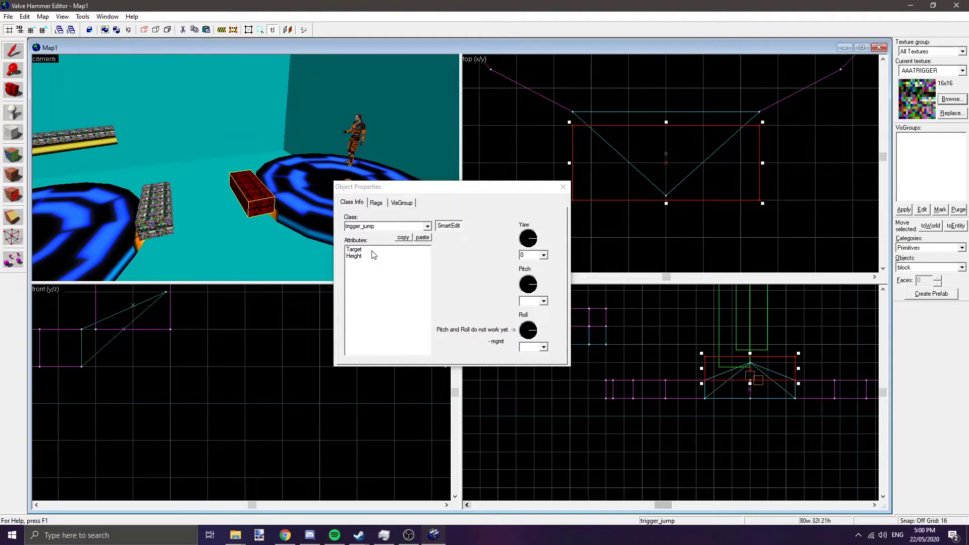
pyautogui.click(430, 256)
pyautogui.click(393, 250)
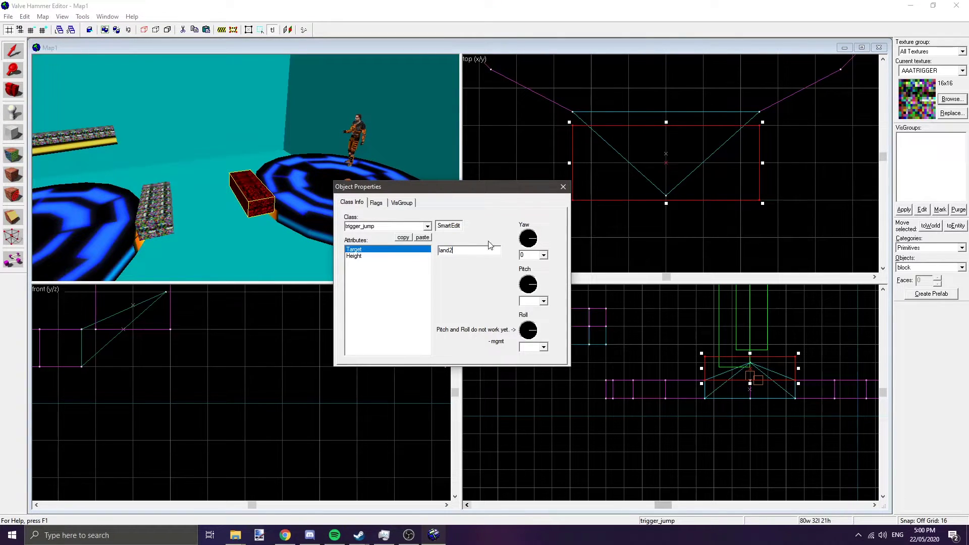
pyautogui.click(563, 187)
pyautogui.press('z')
pyautogui.press('s')
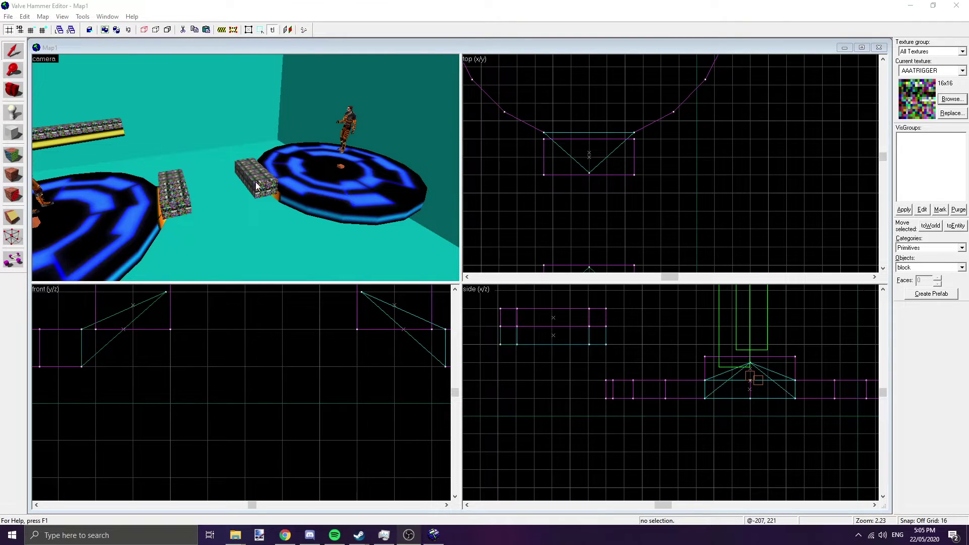
# Paste another copy of the second disc's arrow wedge and jump trigger and place it directly beside the original pair
pyautogui.click(255, 186)
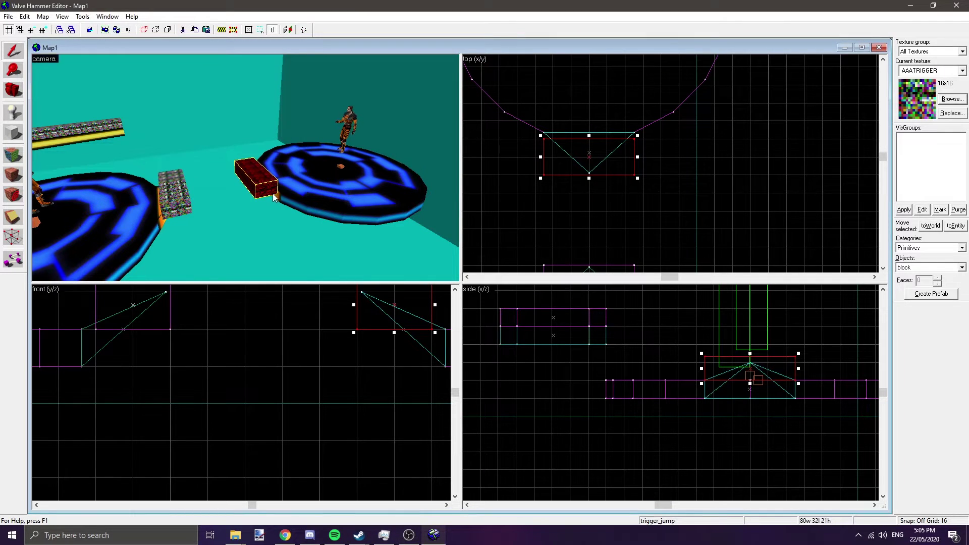
pyautogui.scroll(-3, 703, 91)
pyautogui.click(883, 60)
pyautogui.scroll(1, 629, 166)
pyautogui.hotkey('ctrl', 'v')
pyautogui.moveTo(664, 166)
pyautogui.mouseDown()
pyautogui.moveTo(660, 206)
pyautogui.moveTo(633, 218)
pyautogui.mouseUp()
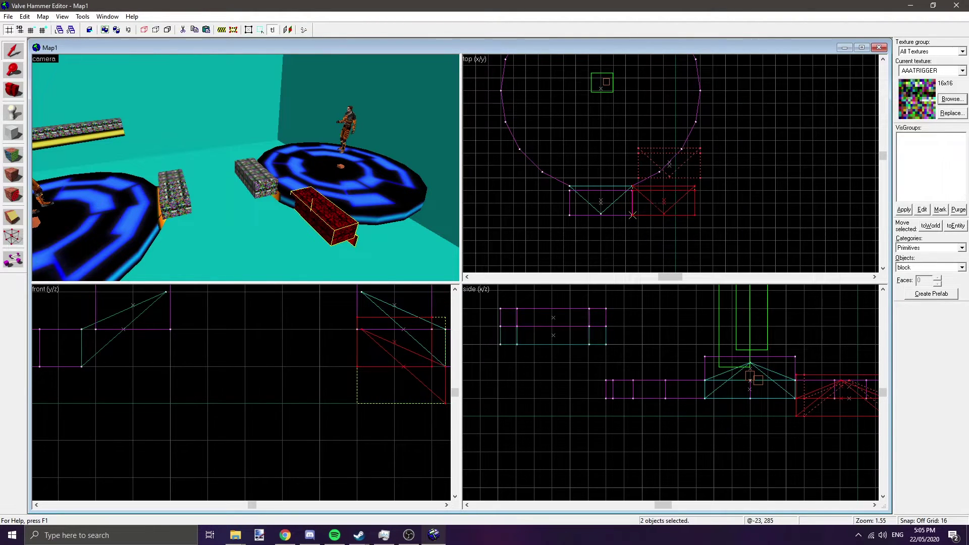
# Verify that Texture lock is enabled and raise the pasted wedge and trigger level with the original pair
pyautogui.click(82, 16)
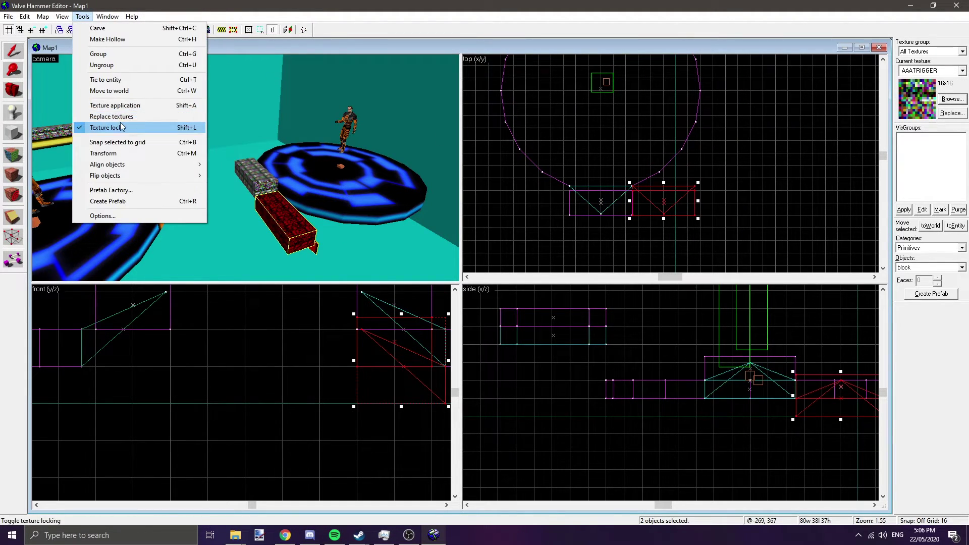
pyautogui.click(85, 18)
pyautogui.moveTo(835, 401); pyautogui.dragTo(834, 383)
pyautogui.keyDown('ctrl'); pyautogui.scroll(1, 663, 170); pyautogui.keyUp('ctrl')
pyautogui.scroll(3, 664, 170)
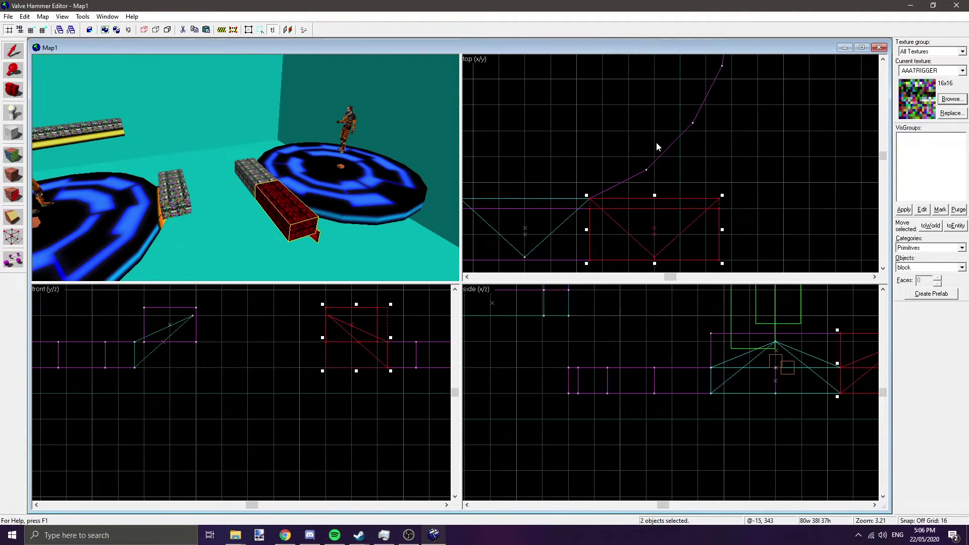
pyautogui.scroll(-3, 779, 119)
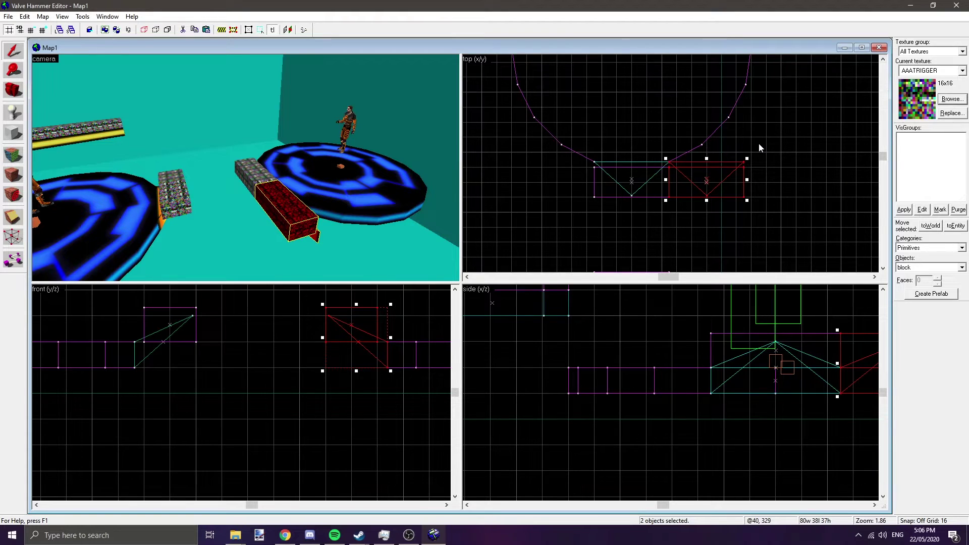
# Rotate the pasted wedge and trigger 18 degrees about Z and shift the pair toward the original arrow's corner
pyautogui.hotkey('ctrl', 'm')
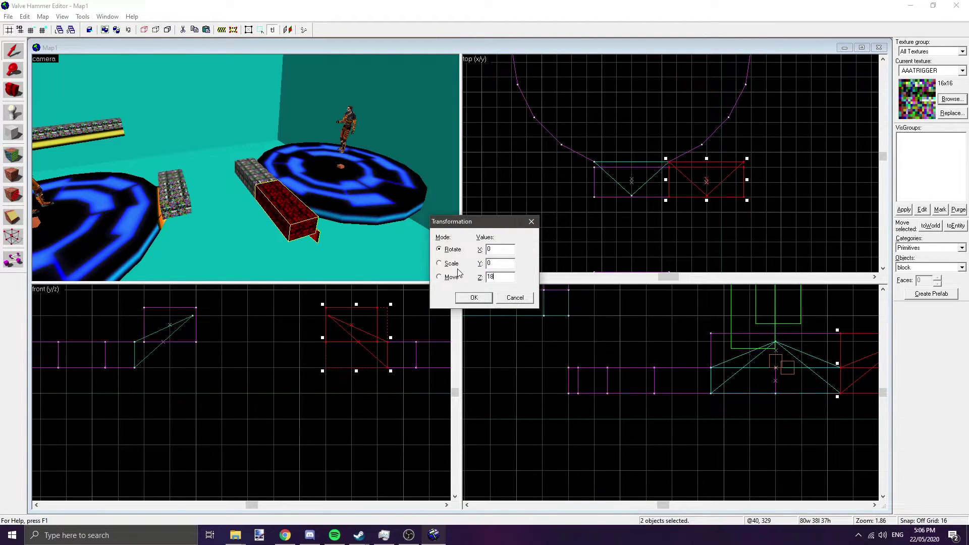
pyautogui.press('Return')
pyautogui.moveTo(691, 195); pyautogui.dragTo(651, 194)
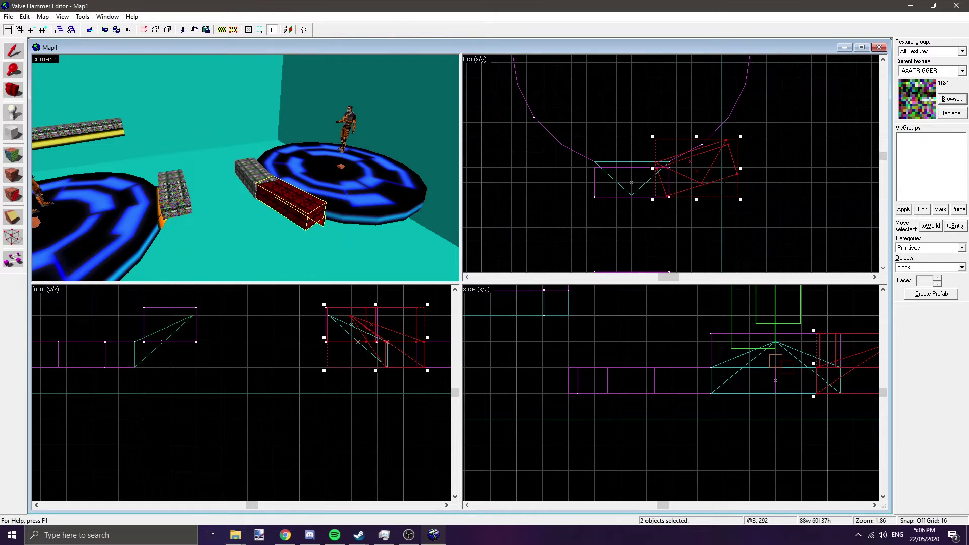
# Rotate the pair another 36 degrees about Z and position the wedge's base along the second disc's angled edge
pyautogui.hotkey('ctrl', 'm')
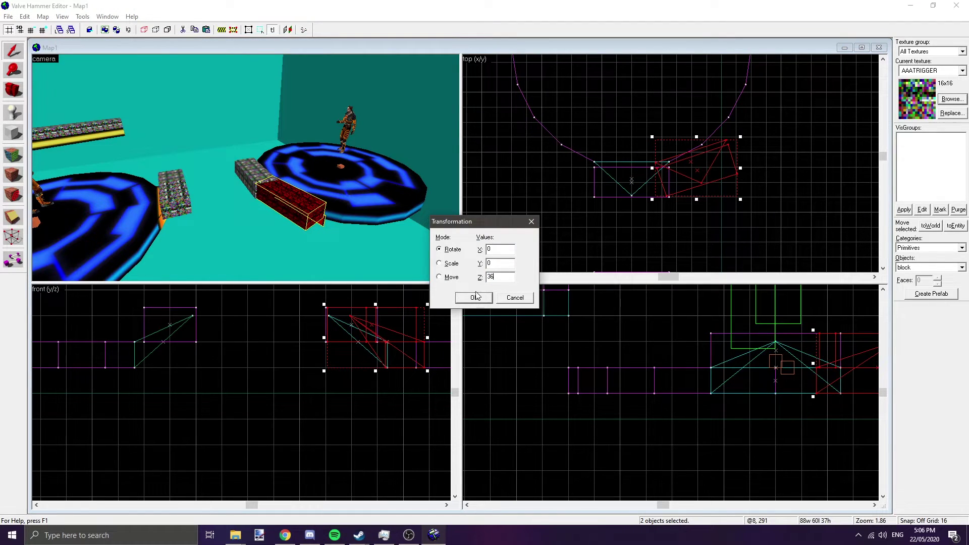
pyautogui.click(474, 297)
pyautogui.moveTo(743, 145); pyautogui.dragTo(774, 165)
pyautogui.scroll(4, 827, 129)
pyautogui.scroll(9, 675, 252)
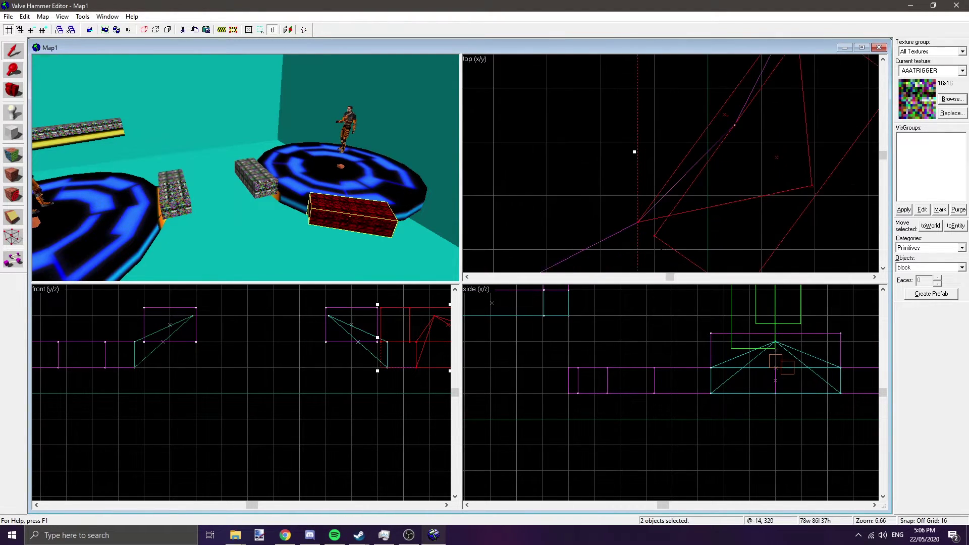
pyautogui.scroll(-10, 671, 163)
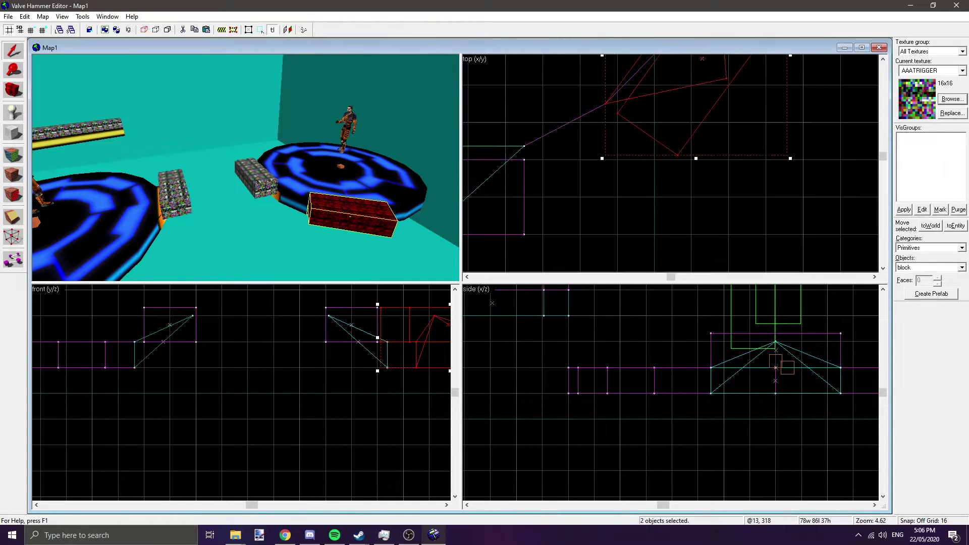
pyautogui.scroll(9, 701, 148)
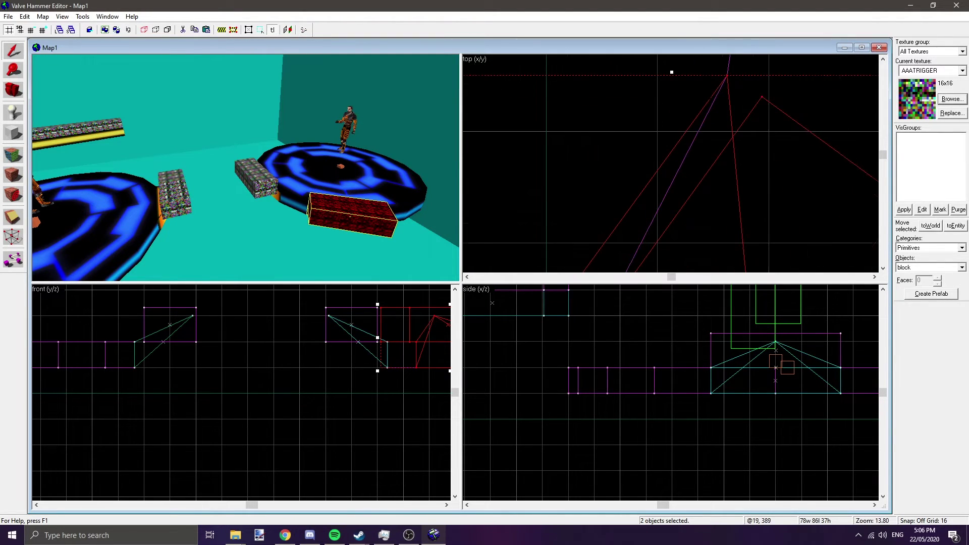
pyautogui.scroll(-15, 670, 196)
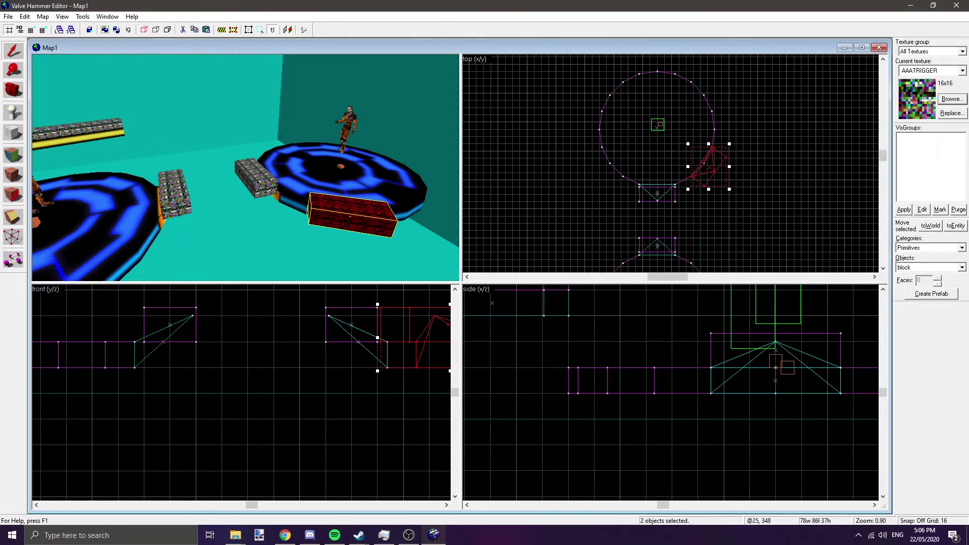
pyautogui.scroll(13, 722, 149)
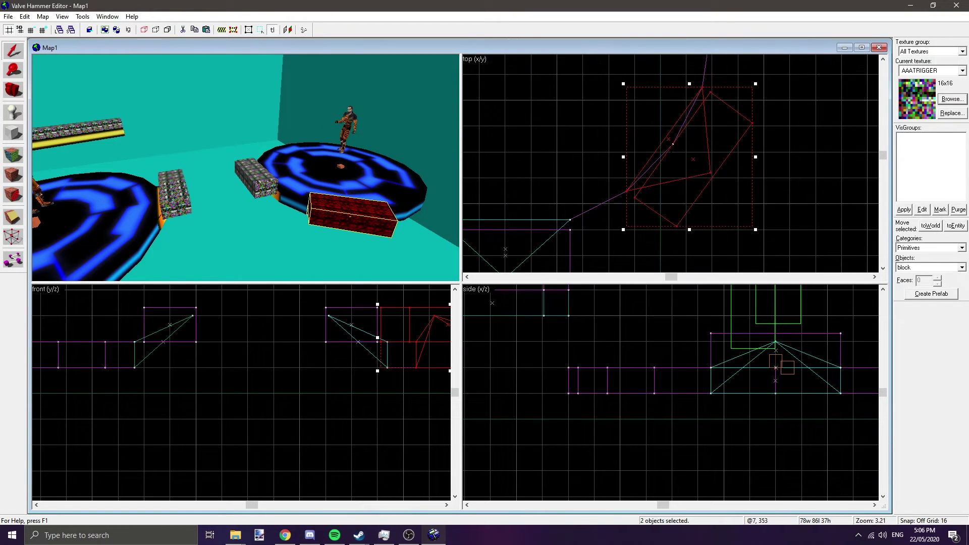
pyautogui.scroll(4, 603, 258)
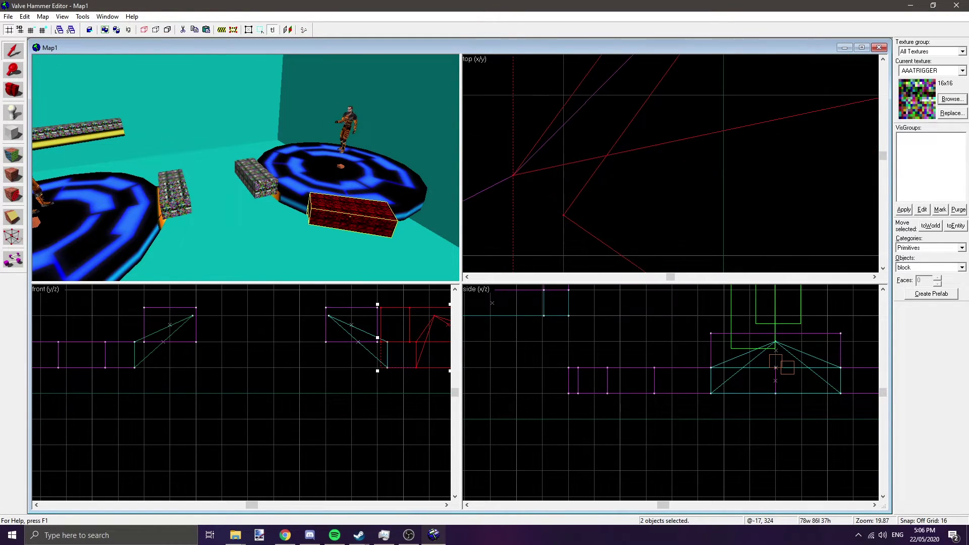
pyautogui.scroll(-11, 670, 164)
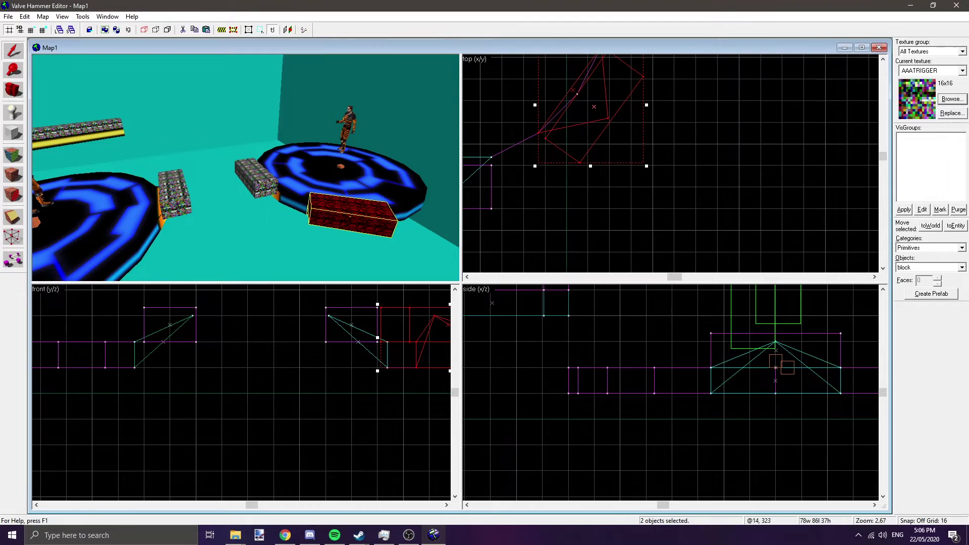
# Clip the second disc along the base of the rotated wedge, keeping the large part of the disc
pyautogui.click(309, 180)
pyautogui.click(882, 59)
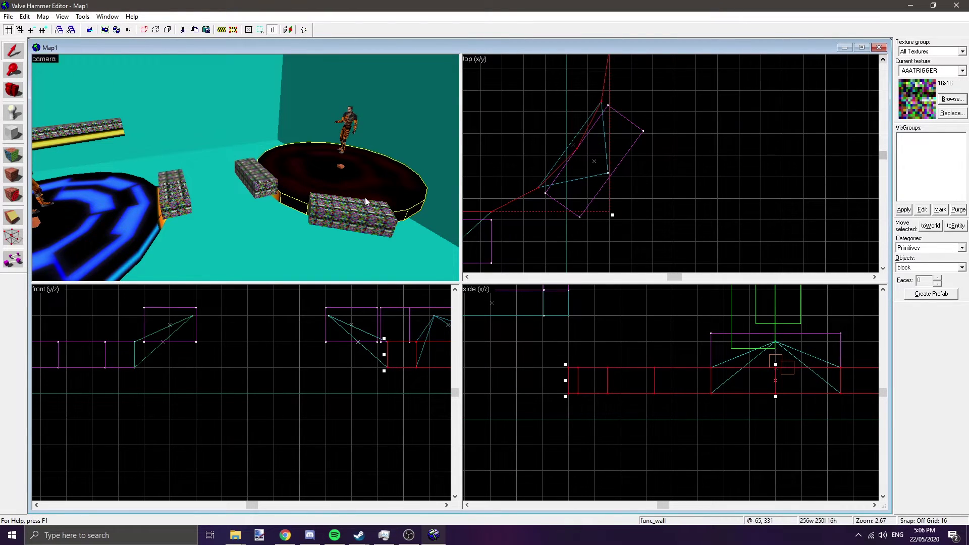
pyautogui.click(13, 50)
pyautogui.moveTo(538, 187)
pyautogui.mouseDown()
pyautogui.moveTo(598, 118)
pyautogui.moveTo(600, 101)
pyautogui.mouseUp()
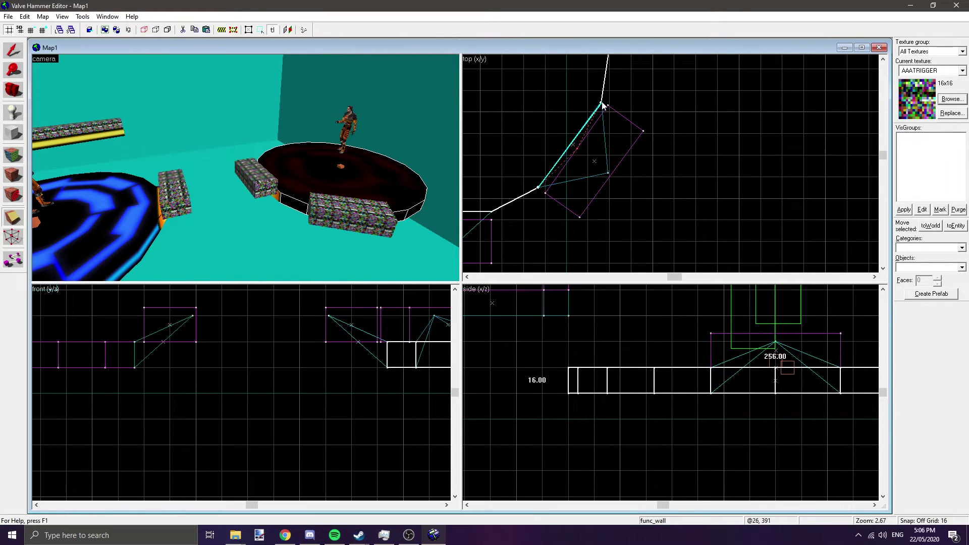
pyautogui.scroll(6, 535, 151)
pyautogui.scroll(5, 535, 241)
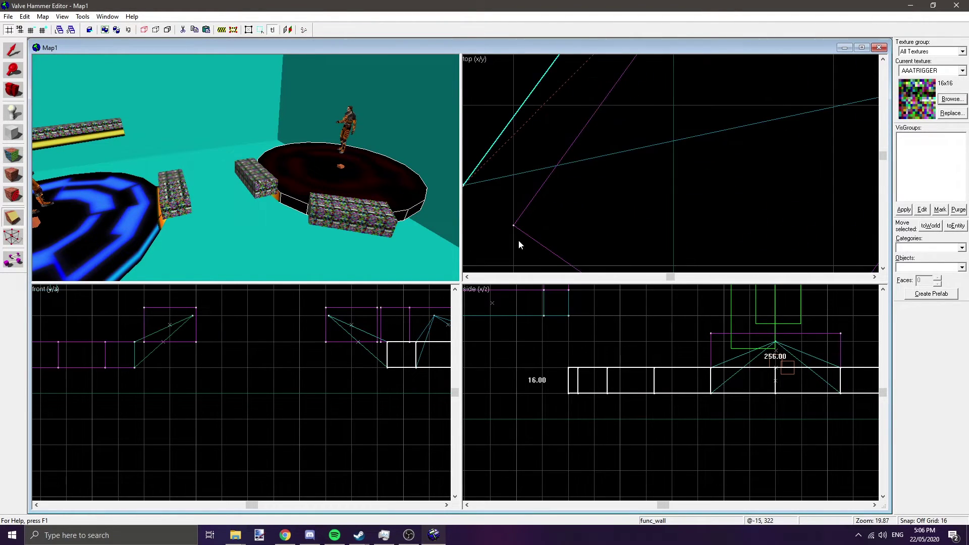
pyautogui.scroll(-5, 492, 174)
pyautogui.scroll(8, 883, 59)
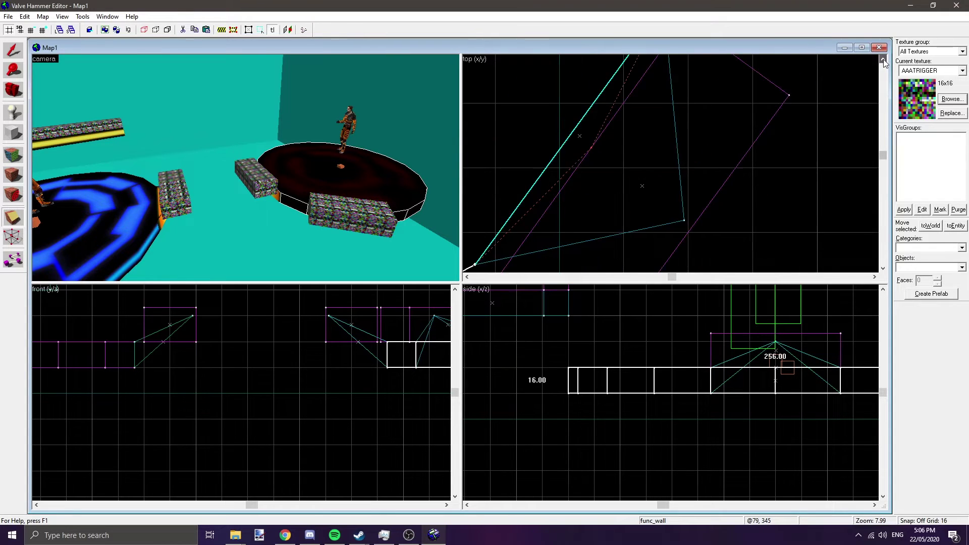
pyautogui.scroll(-14, 757, 88)
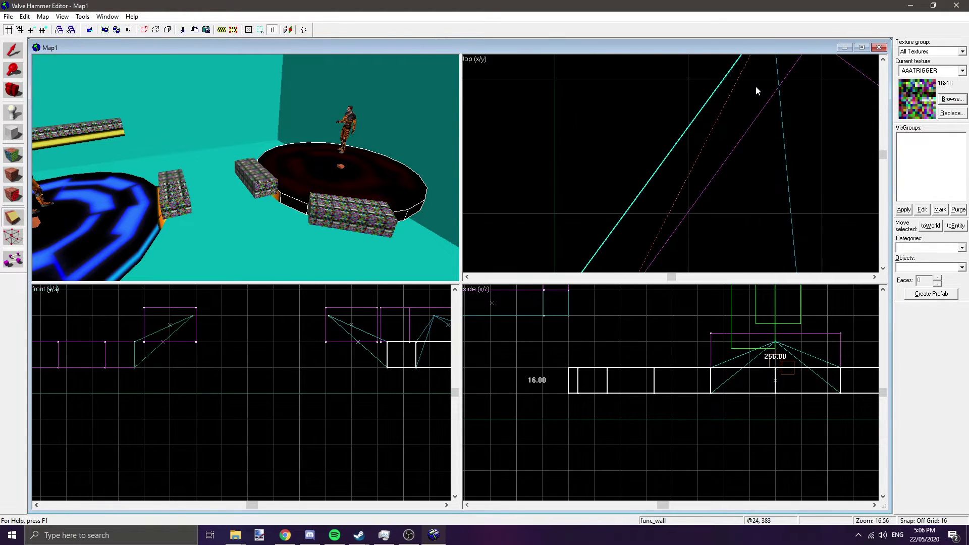
pyautogui.click(765, 134)
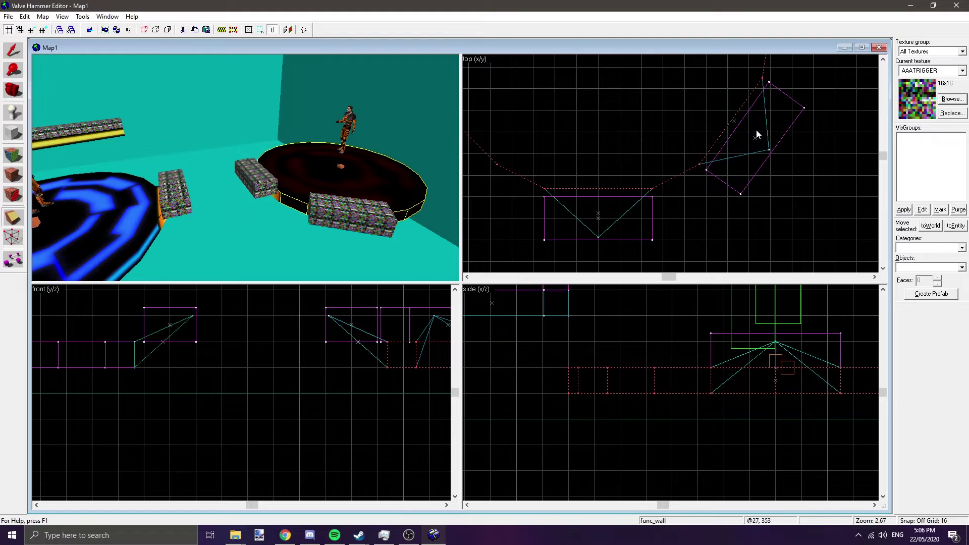
# Check the Target attribute of the rotated jump trigger and examine the arrow's placement relative to the other disc
pyautogui.click(13, 50)
pyautogui.click(370, 201)
pyautogui.press('z')
pyautogui.press('d')
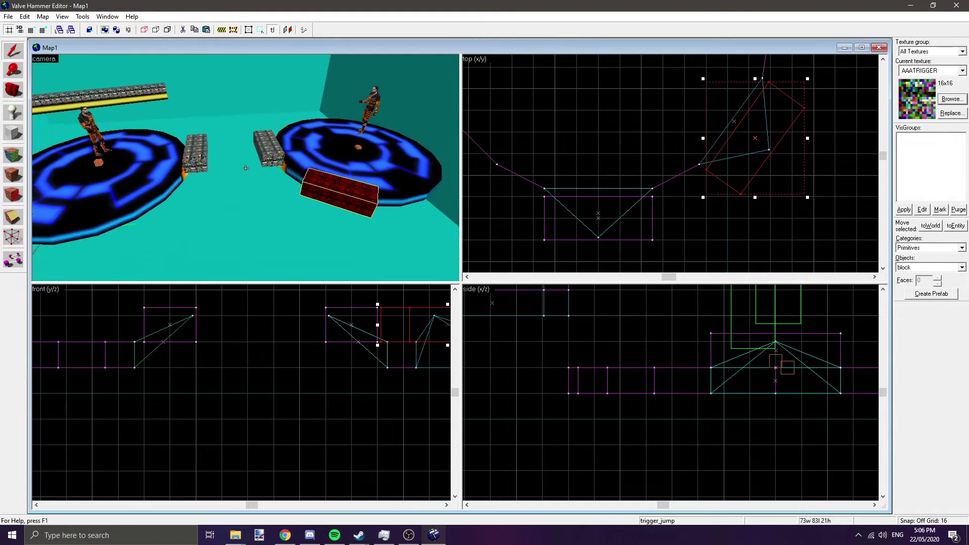
pyautogui.press('z')
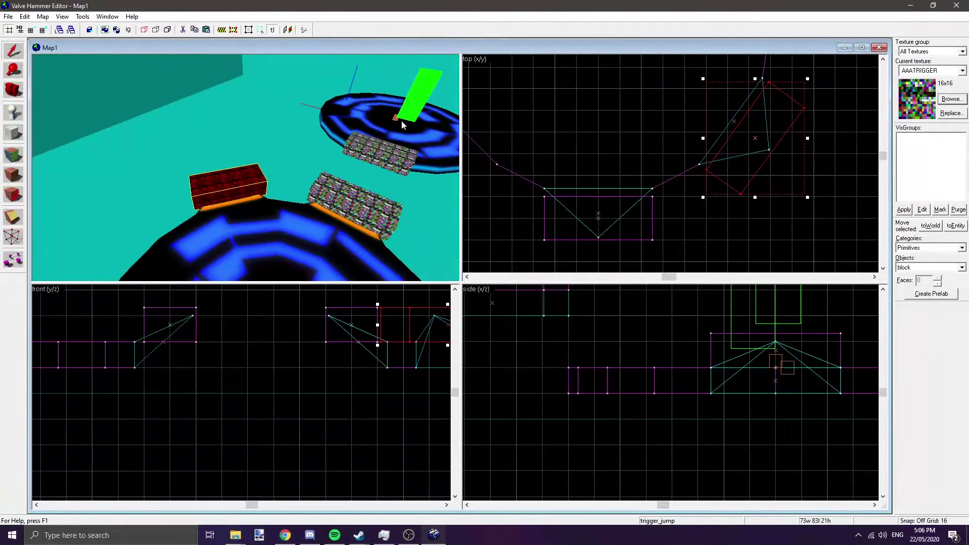
pyautogui.click(396, 119)
pyautogui.click(239, 174)
pyautogui.hotkey('alt', 'Return')
pyautogui.click(386, 248)
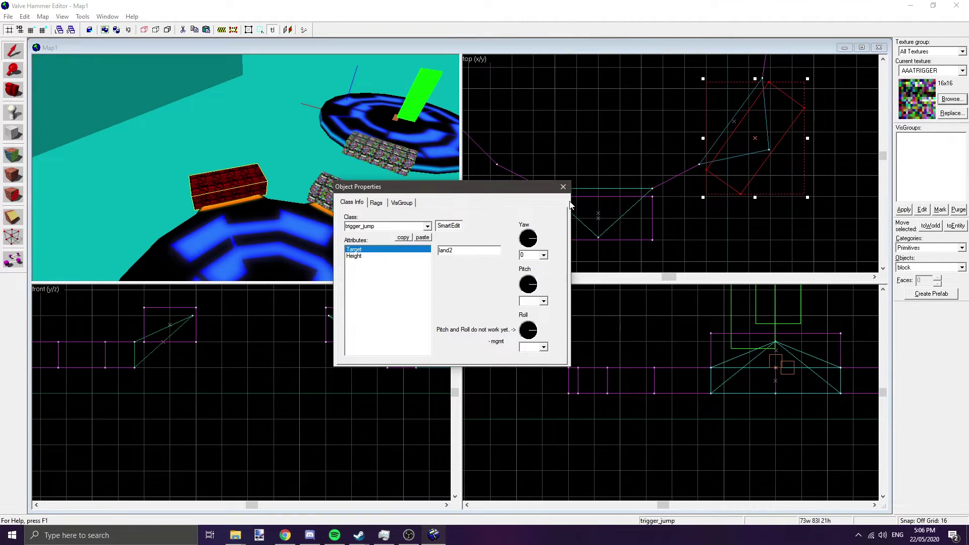
pyautogui.click(573, 188)
pyautogui.click(562, 186)
pyautogui.press('z')
pyautogui.press('a')
pyautogui.press('z')
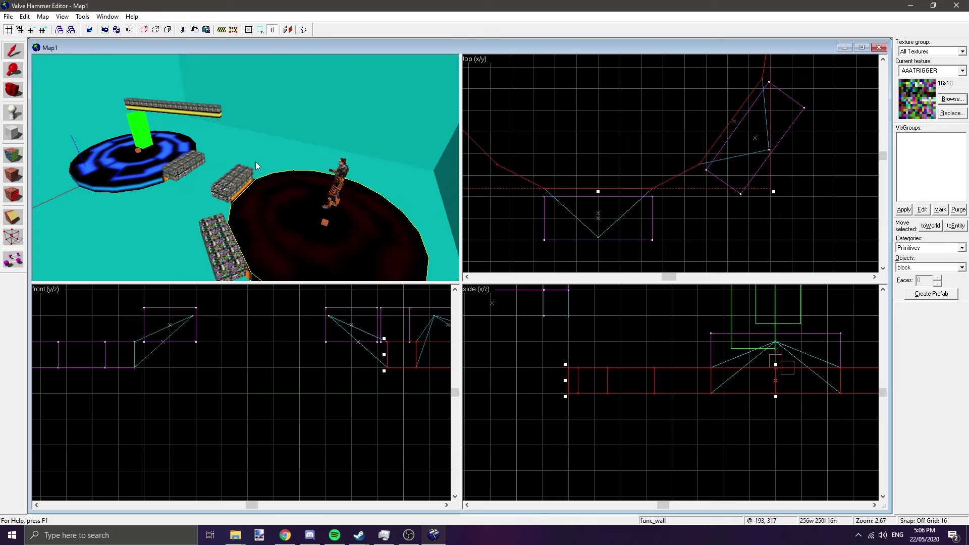
# Add a no_area key with value 1 to the map's worldspawn properties, with SmartEdit turned off
pyautogui.click(302, 110)
pyautogui.click(9, 17)
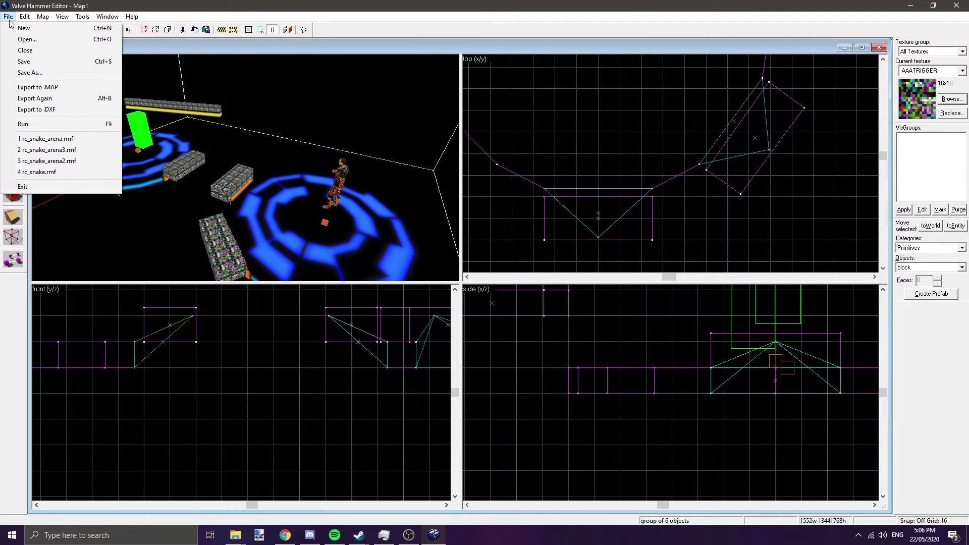
pyautogui.moveTo(43, 17)
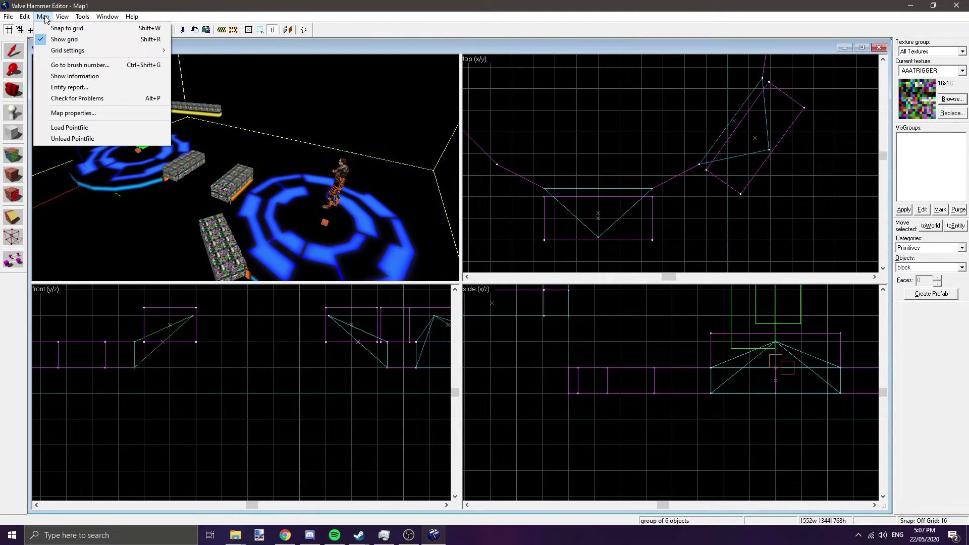
pyautogui.click(78, 114)
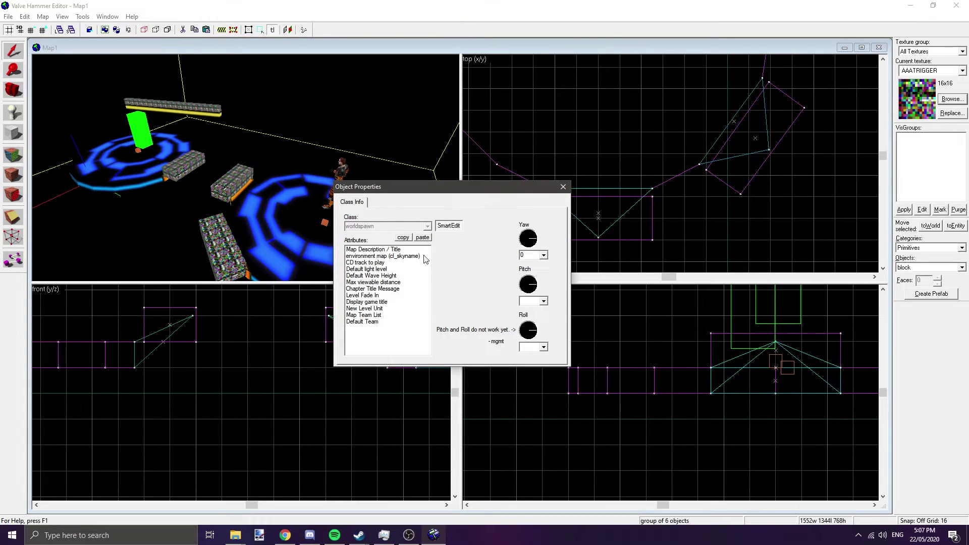
pyautogui.click(448, 225)
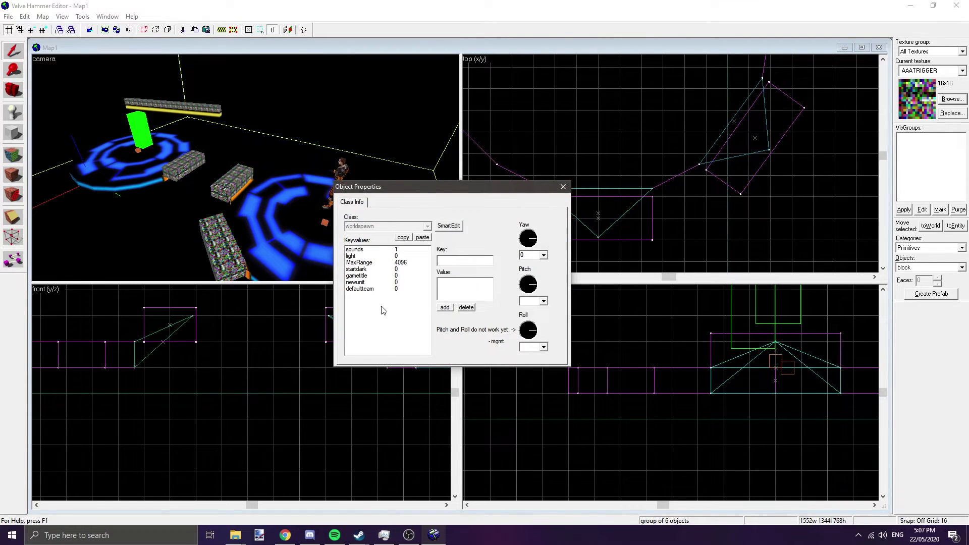
pyautogui.click(445, 308)
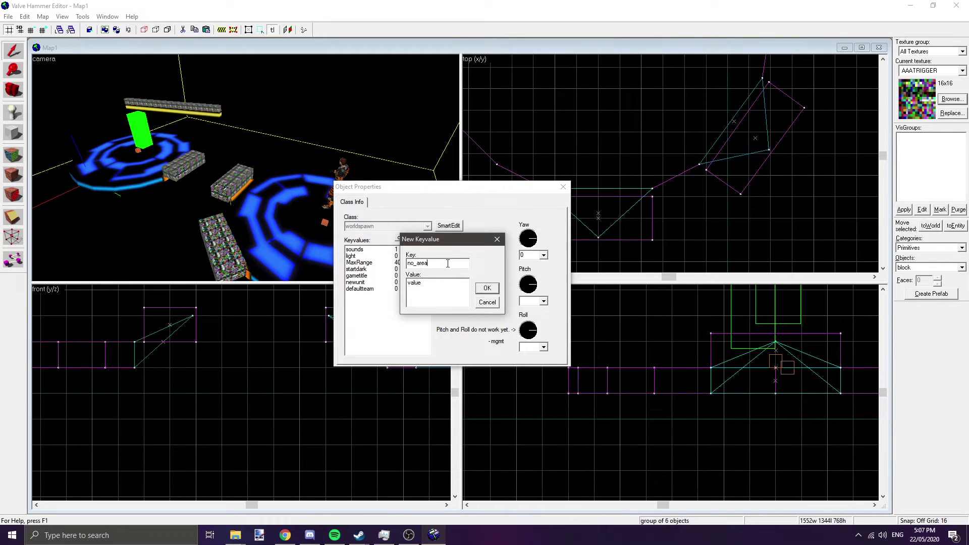
pyautogui.click(487, 288)
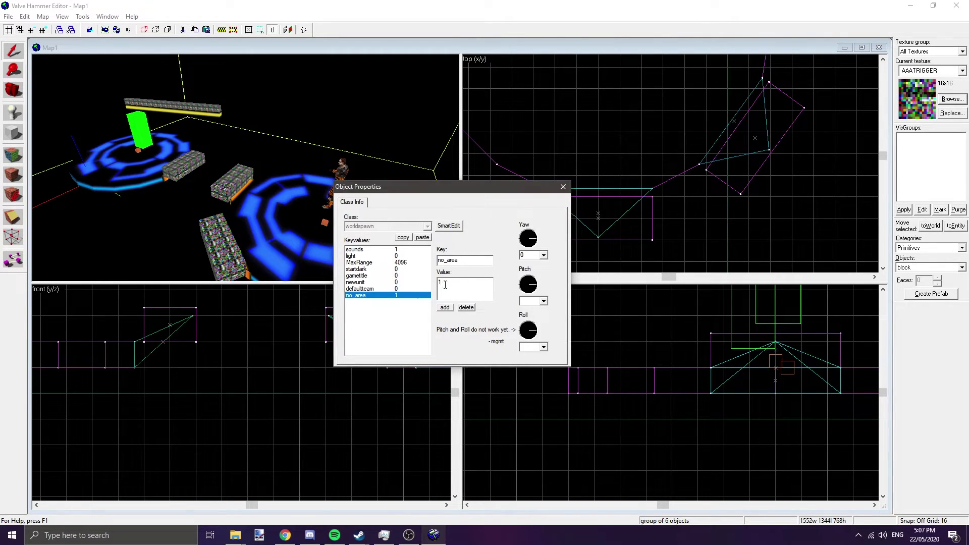
# Check the defaultteam and no_area entries in the worldspawn keyvalues and close the map properties
pyautogui.click(391, 289)
pyautogui.click(395, 295)
pyautogui.click(391, 289)
pyautogui.click(391, 296)
pyautogui.click(562, 187)
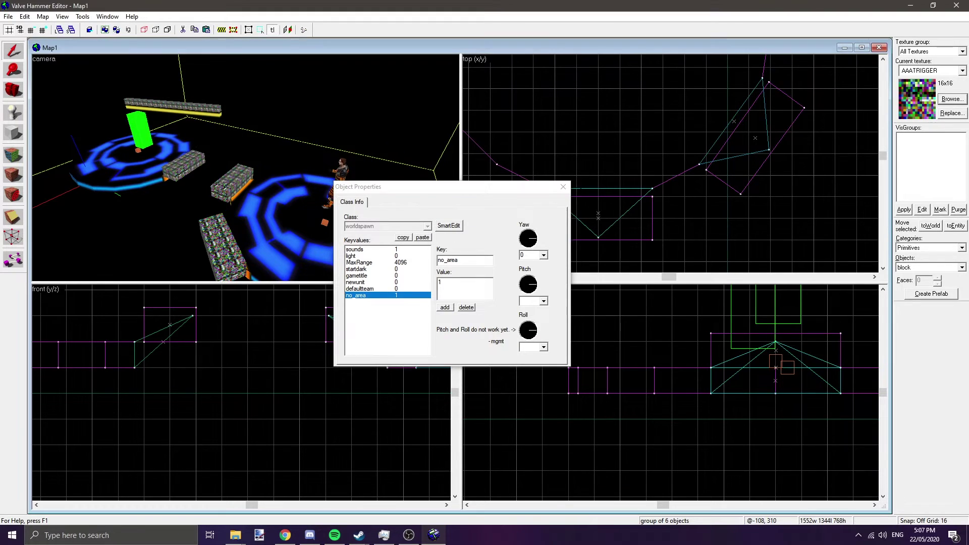
pyautogui.click(563, 187)
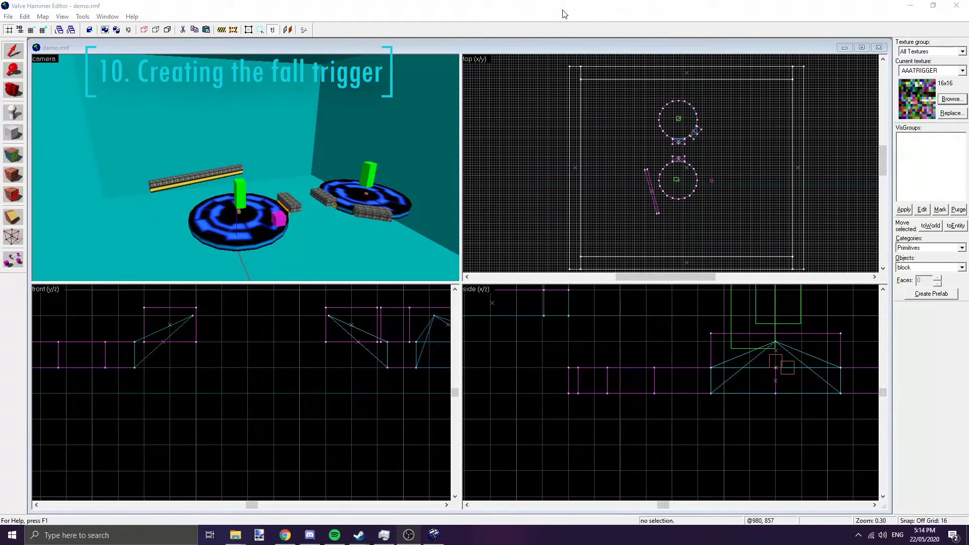
# Set the map's description/title to demo and its environment map (cl_skyname) to disc in the map properties
pyautogui.click(43, 17)
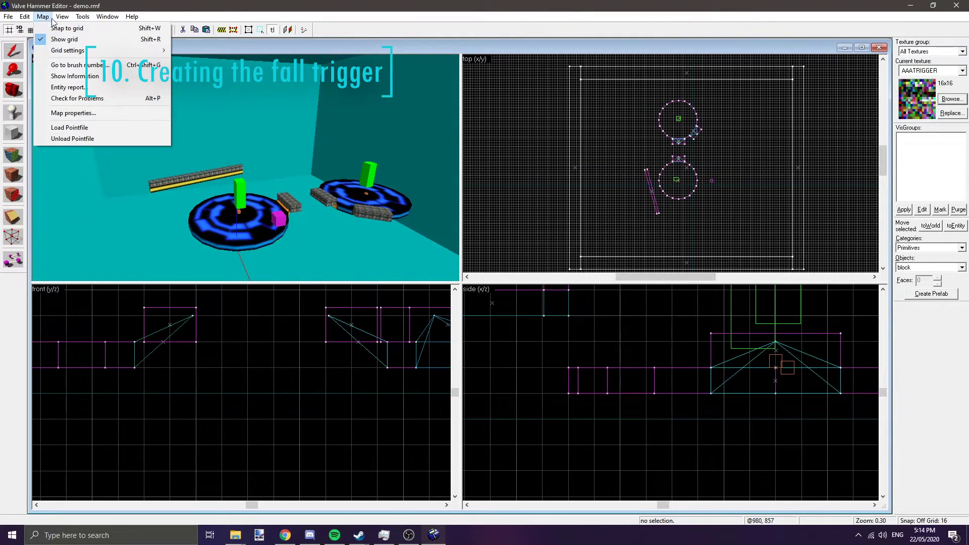
pyautogui.click(73, 113)
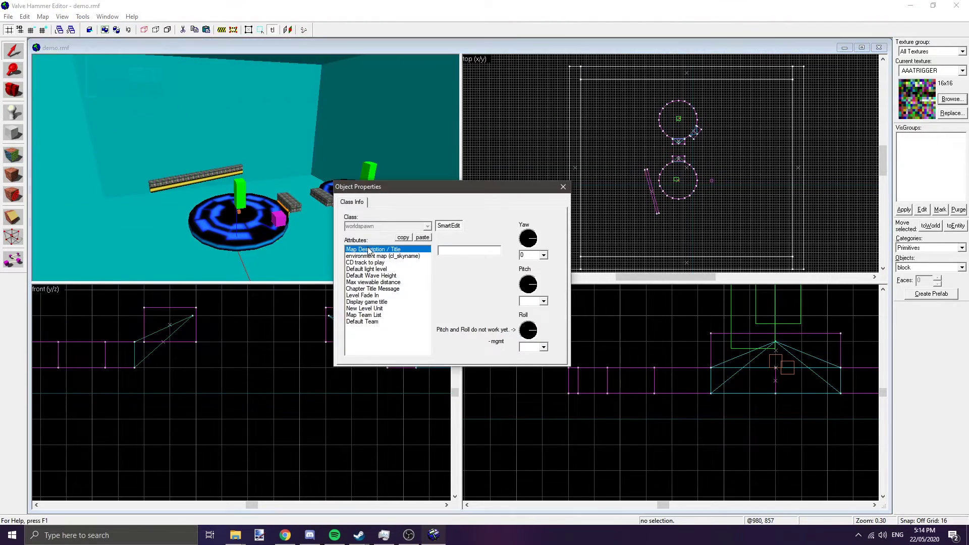
pyautogui.write('demo')
pyautogui.click(384, 255)
pyautogui.click(464, 251)
pyautogui.write('disc')
pyautogui.click(562, 186)
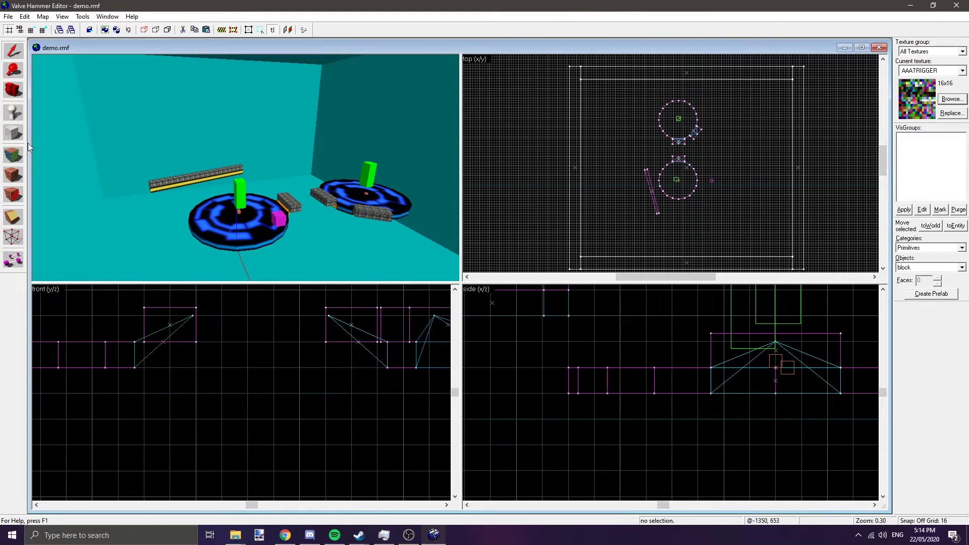
# Create an AAATRIGGER block about 1383 by 1164 units and 64 high, covering the room's floor from wall to wall
pyautogui.click(14, 133)
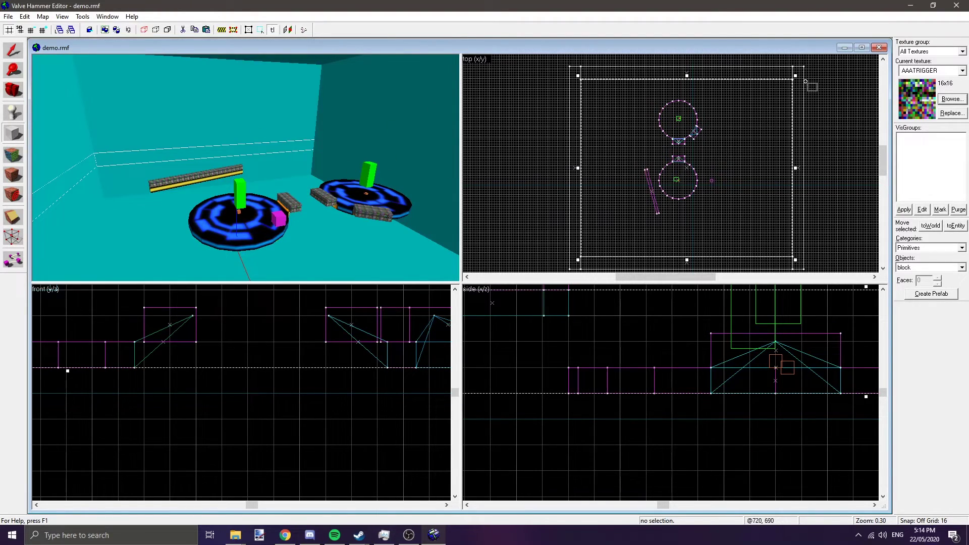
pyautogui.scroll(-7, 656, 353)
pyautogui.moveTo(656, 321); pyautogui.dragTo(656, 394)
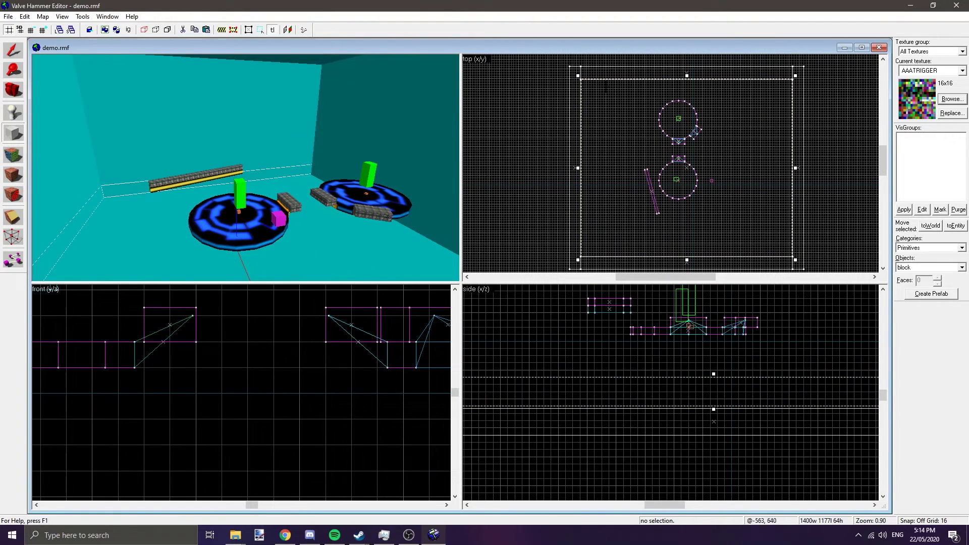
pyautogui.moveTo(578, 77); pyautogui.dragTo(579, 78)
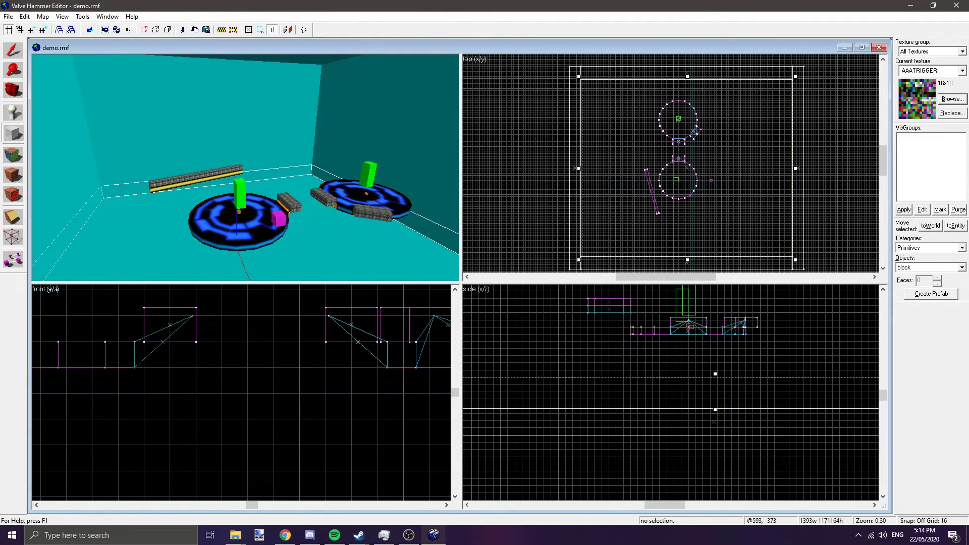
pyautogui.moveTo(795, 260); pyautogui.dragTo(791, 256)
pyautogui.press('Return')
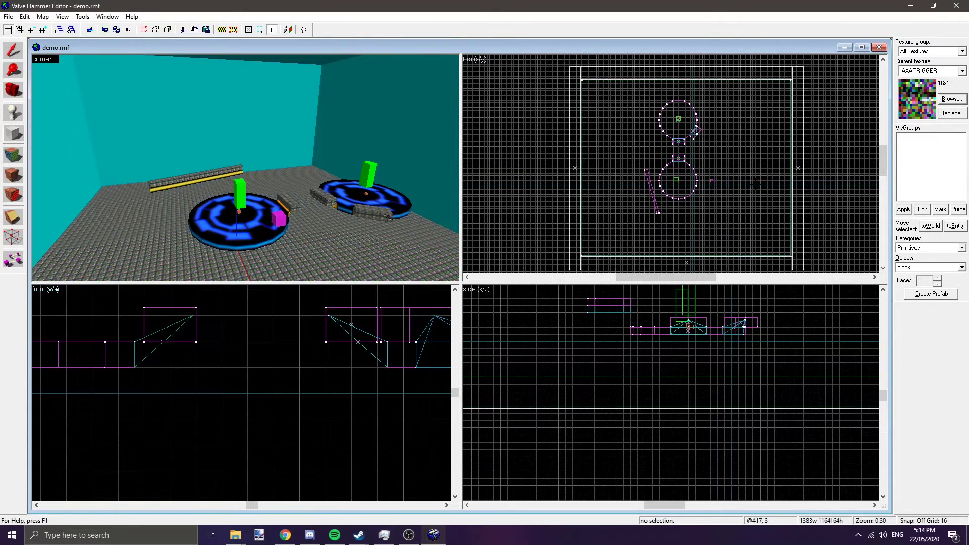
# Turn the floor-covering block into a brush entity of class trigger_fall
pyautogui.hotkey('shift', 's')
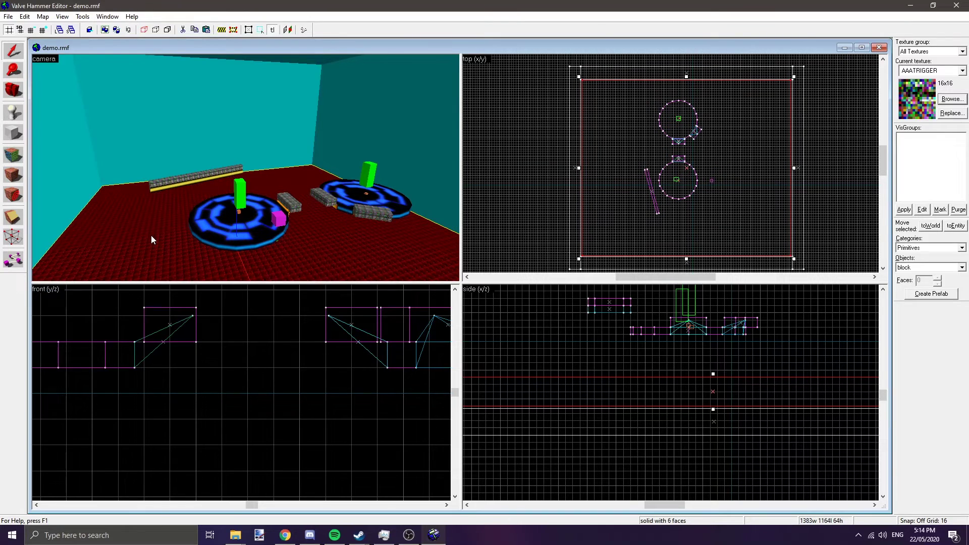
pyautogui.doubleClick(151, 235)
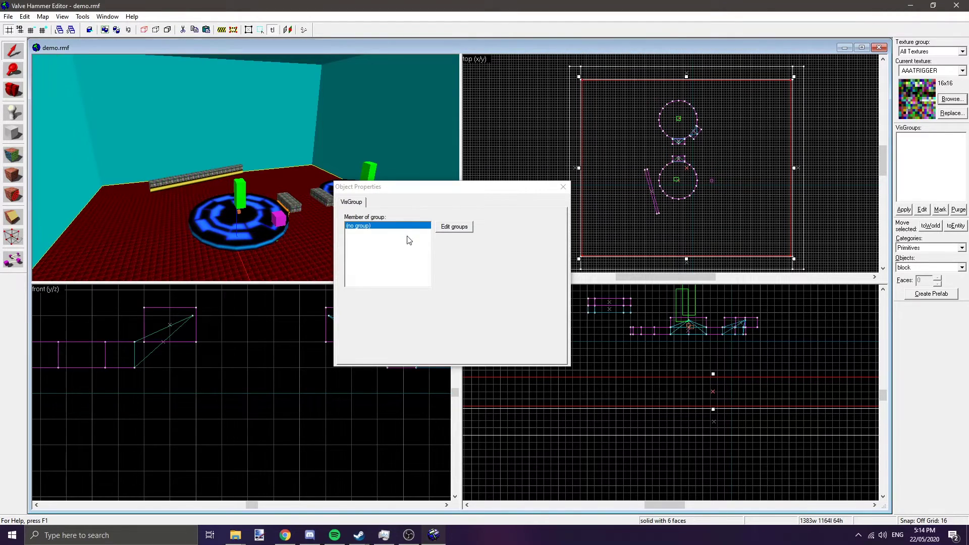
pyautogui.click(563, 187)
pyautogui.hotkey('alt', 'Return')
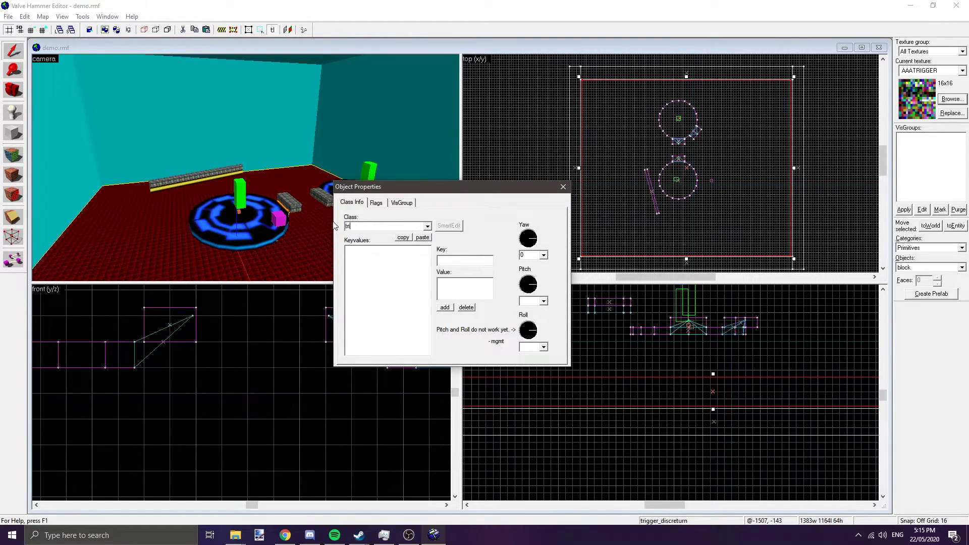
pyautogui.write('all')
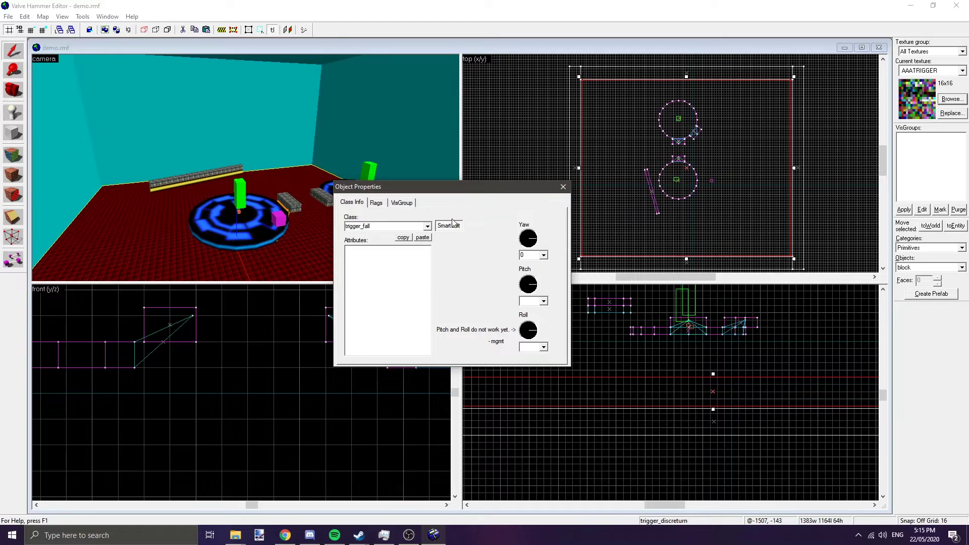
pyautogui.click(562, 189)
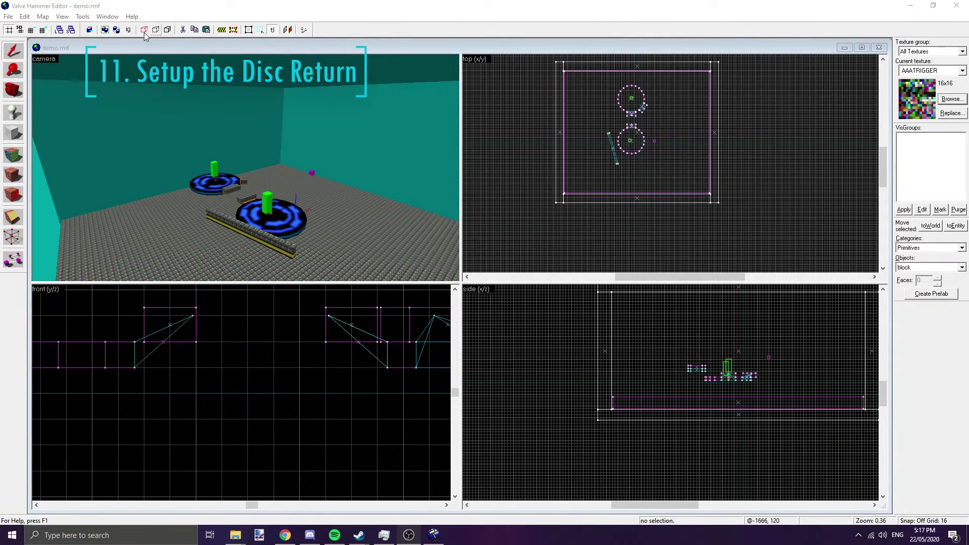
# Create an AAATRIGGER block about 1248 by 1085 by 498 units inside the room, enclosing both discs above the fall trigger
pyautogui.click(14, 132)
pyautogui.moveTo(566, 73); pyautogui.dragTo(703, 192)
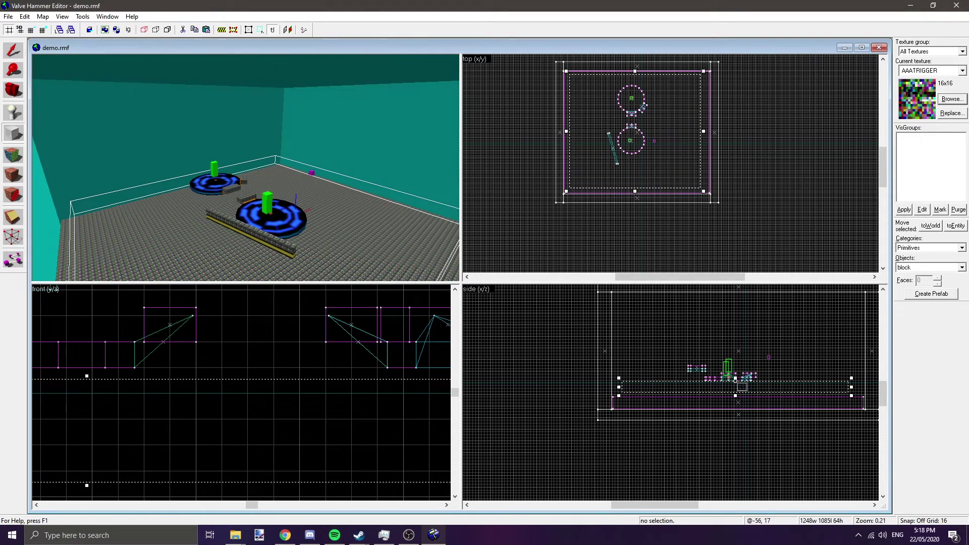
pyautogui.moveTo(735, 378); pyautogui.dragTo(735, 302)
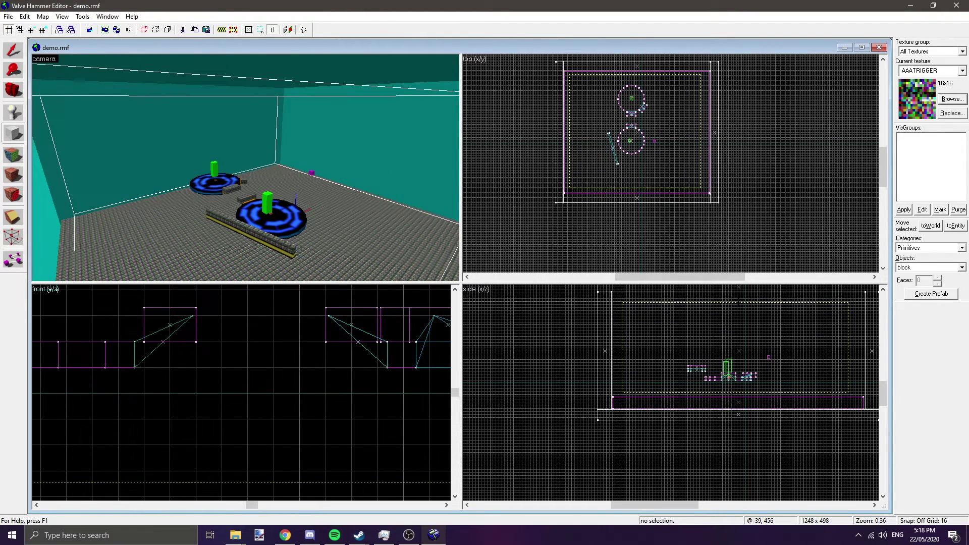
pyautogui.press('z')
pyautogui.press('s')
pyautogui.press('z')
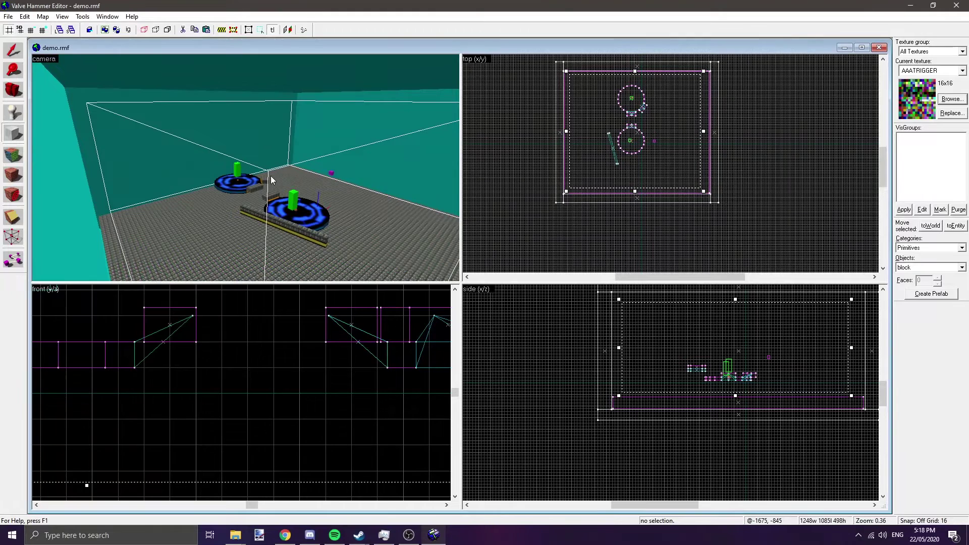
pyautogui.press('Return')
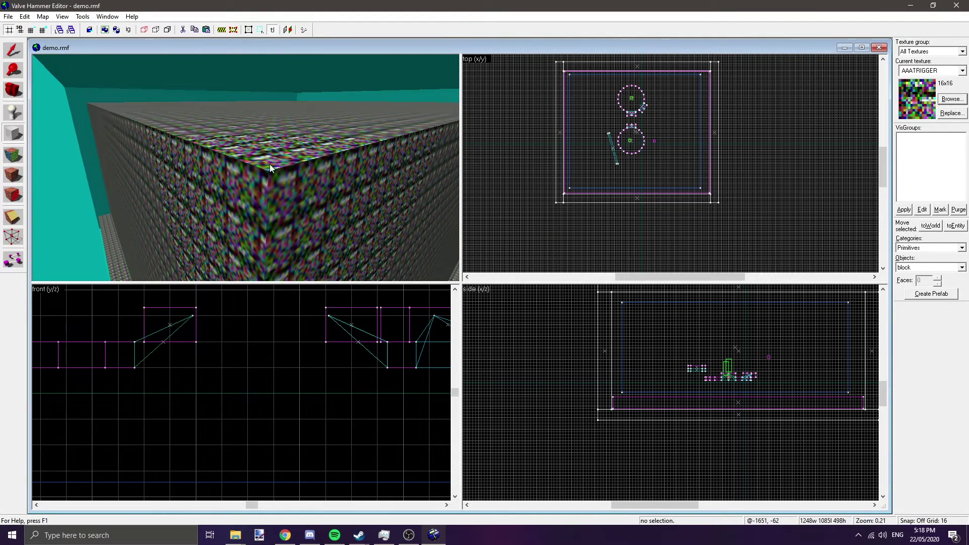
# Hollow the large trigger block into thin walls surrounding the play area
pyautogui.click(13, 50)
pyautogui.click(82, 16)
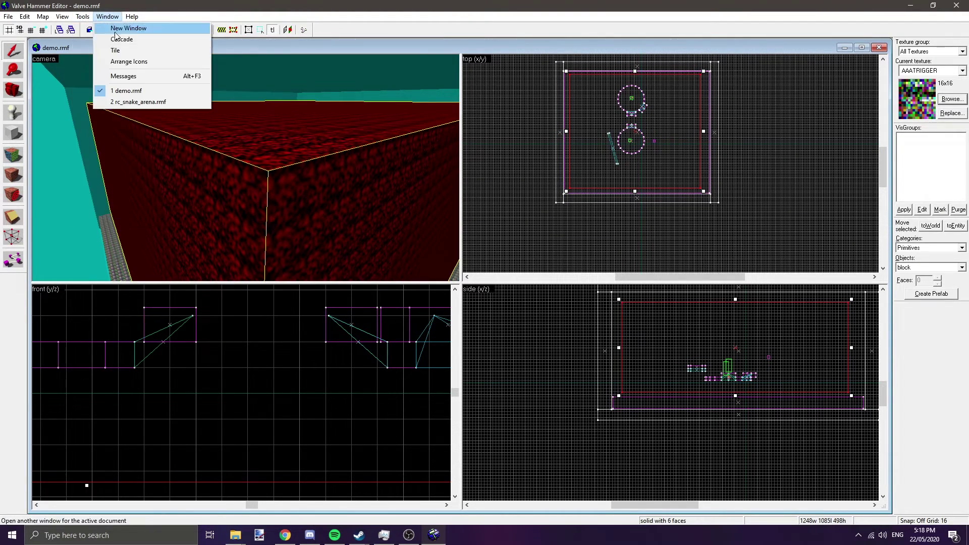
pyautogui.click(111, 39)
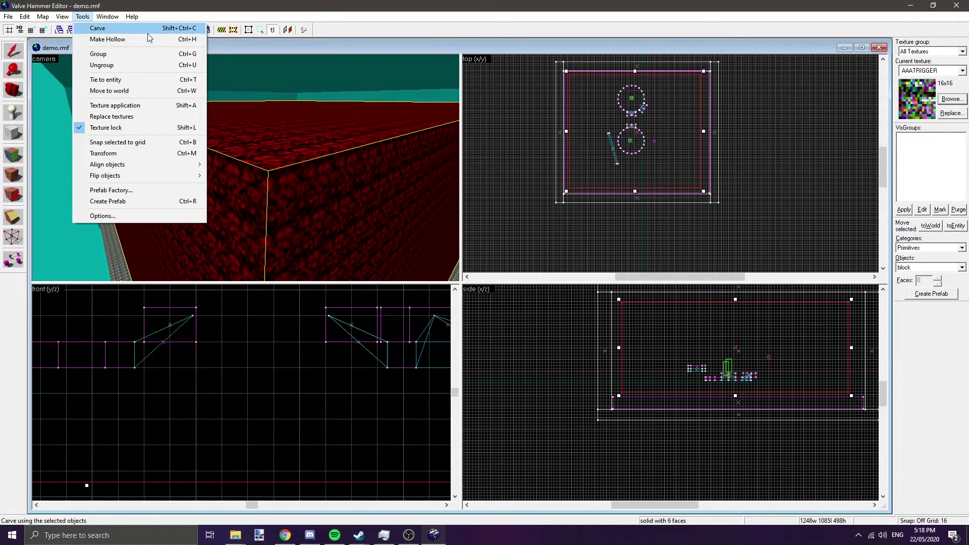
pyautogui.press('Return')
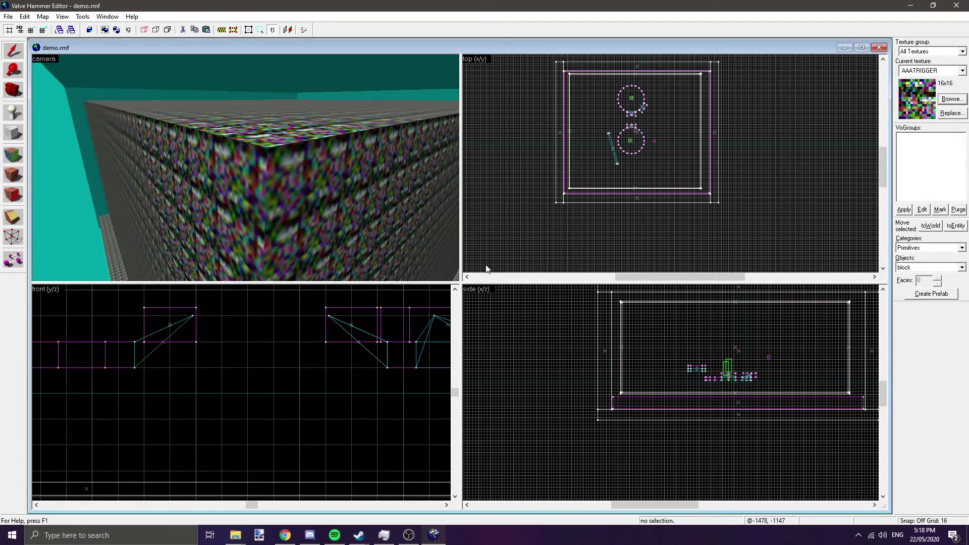
# Tie the hollowed six-brush group to a brush entity of class trigger_discreturn
pyautogui.press('z')
pyautogui.press('w')
pyautogui.click(259, 173)
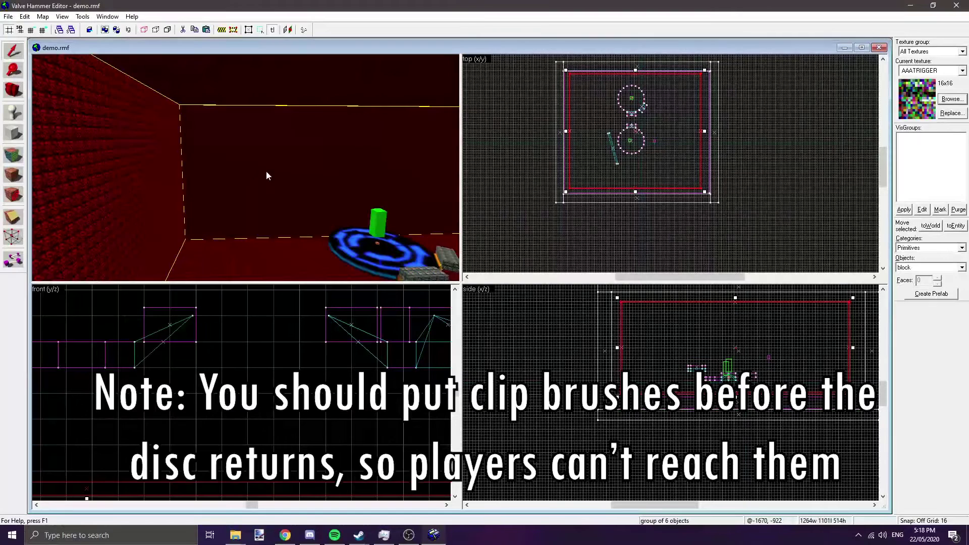
pyautogui.hotkey('ctrl', 't')
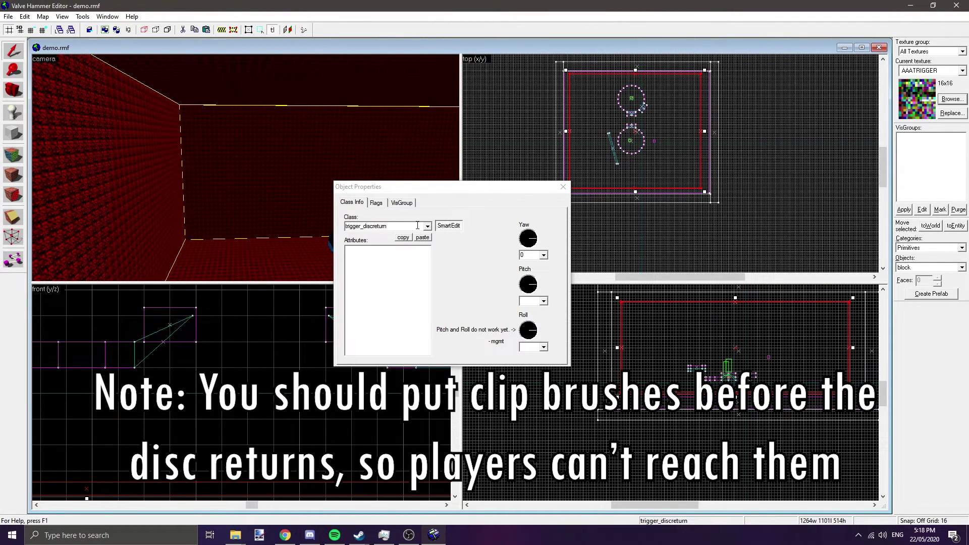
pyautogui.click(399, 226)
pyautogui.click(401, 224)
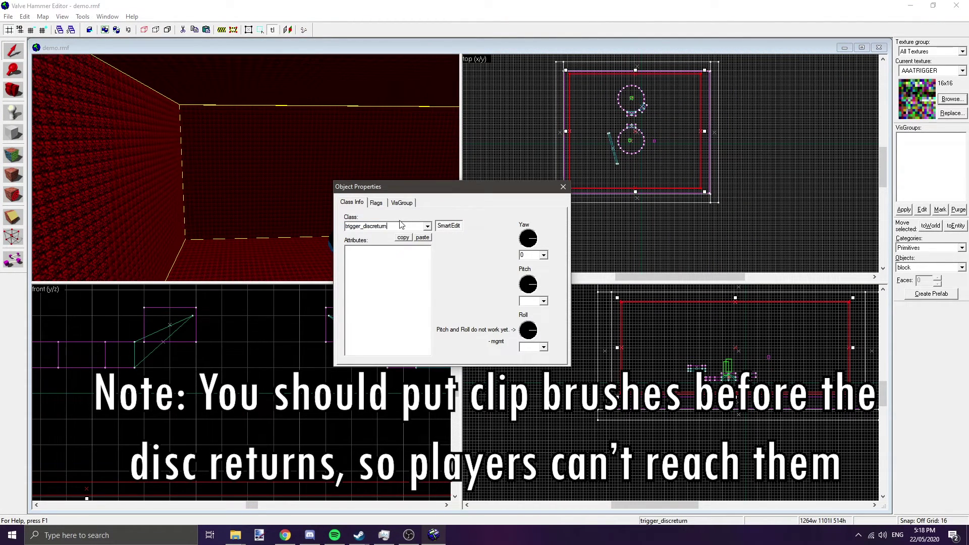
pyautogui.click(563, 187)
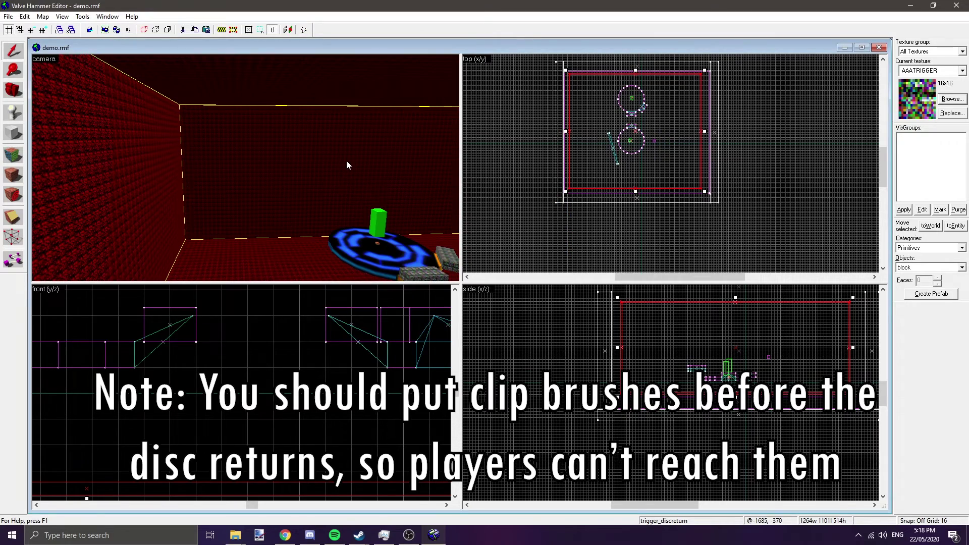
pyautogui.press('z')
pyautogui.press('z')
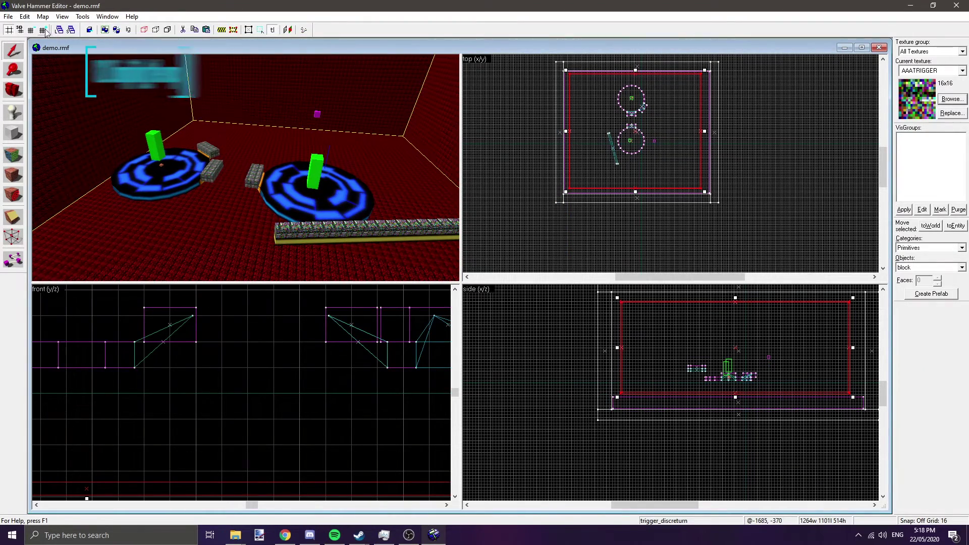
# Save the map as demo in the maps folder, in the Hammer/Worldcraft Maps format
pyautogui.click(8, 16)
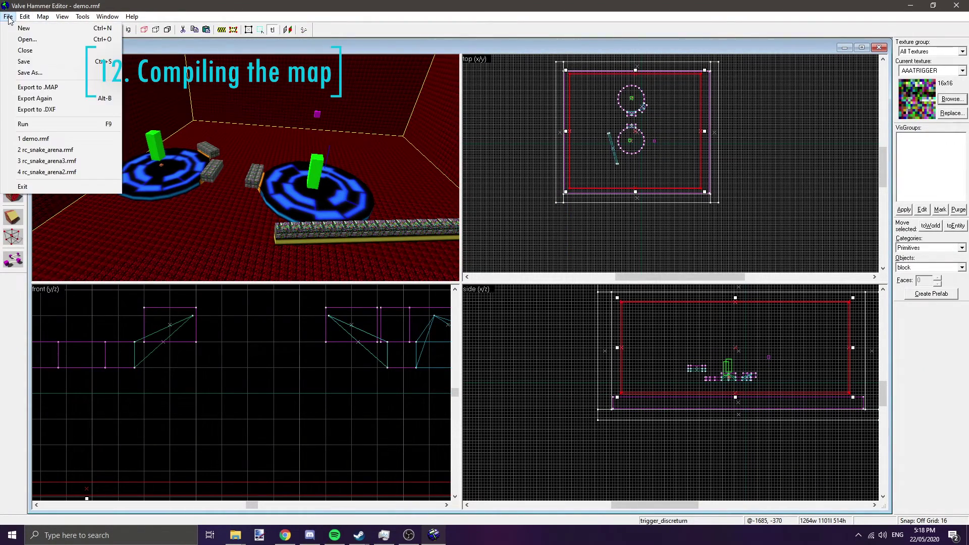
pyautogui.click(30, 72)
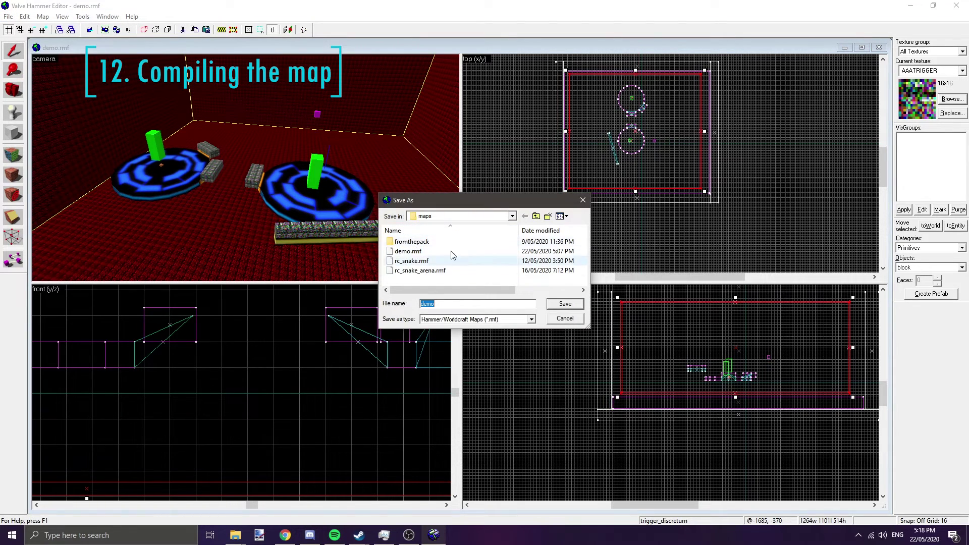
pyautogui.click(564, 304)
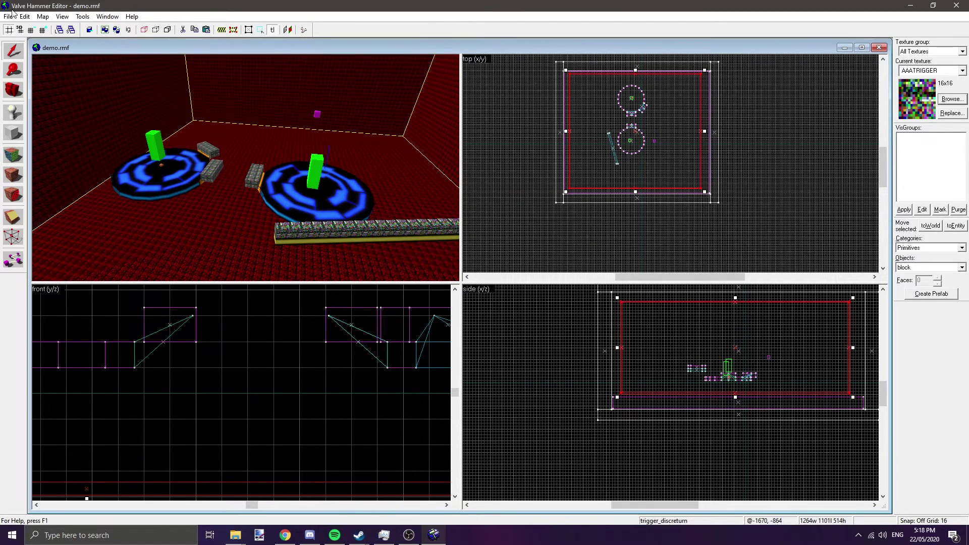
# Compile the map with CSG, BSP and VIS on Normal, RAD off and the game not launched, then close the compile log
pyautogui.click(8, 16)
pyautogui.click(46, 125)
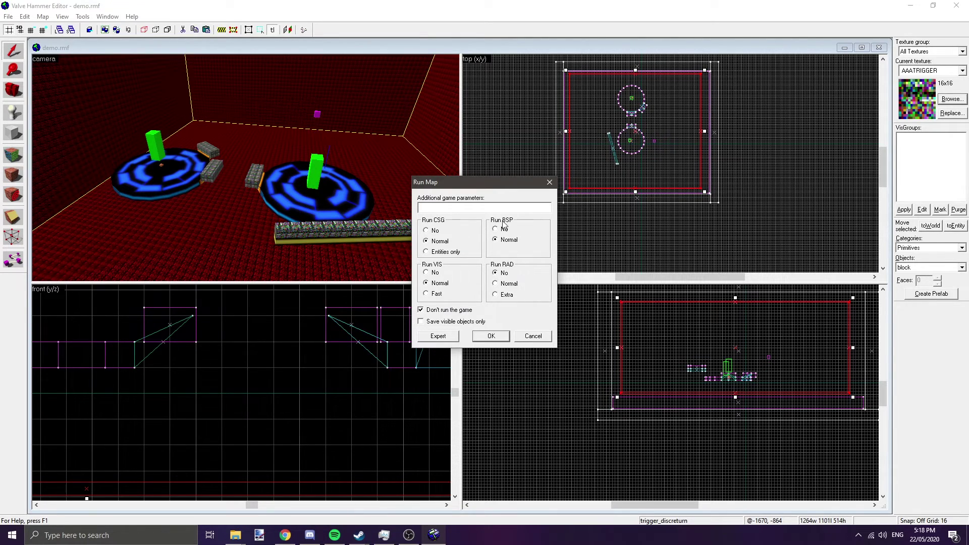
pyautogui.click(491, 336)
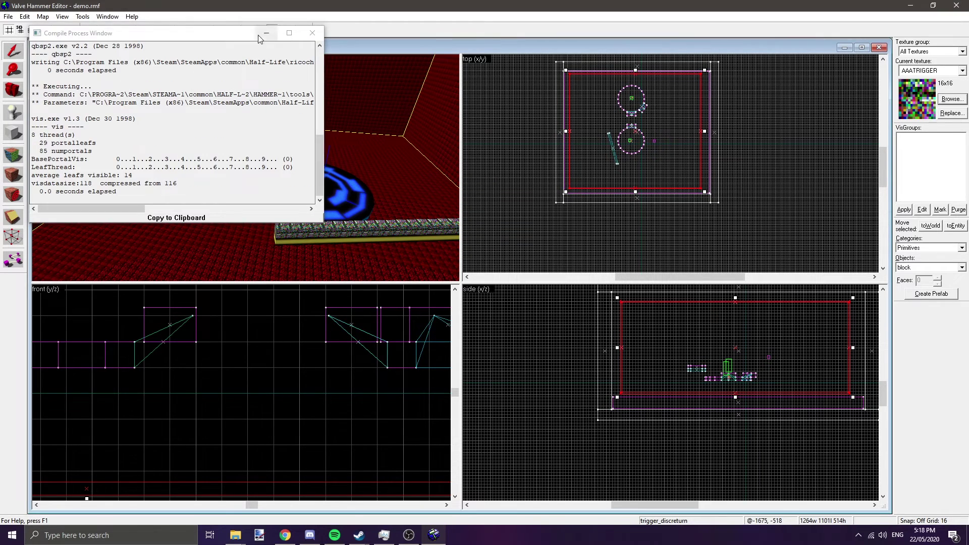
pyautogui.click(312, 33)
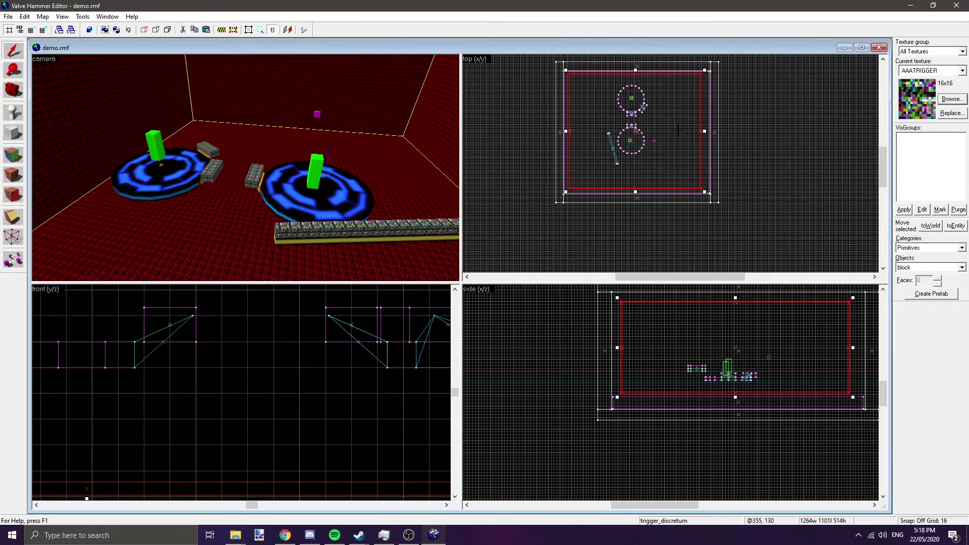
# Place a point entity within the outline of the disc nearest the long bumper, as the basis for a powerup
pyautogui.click(20, 116)
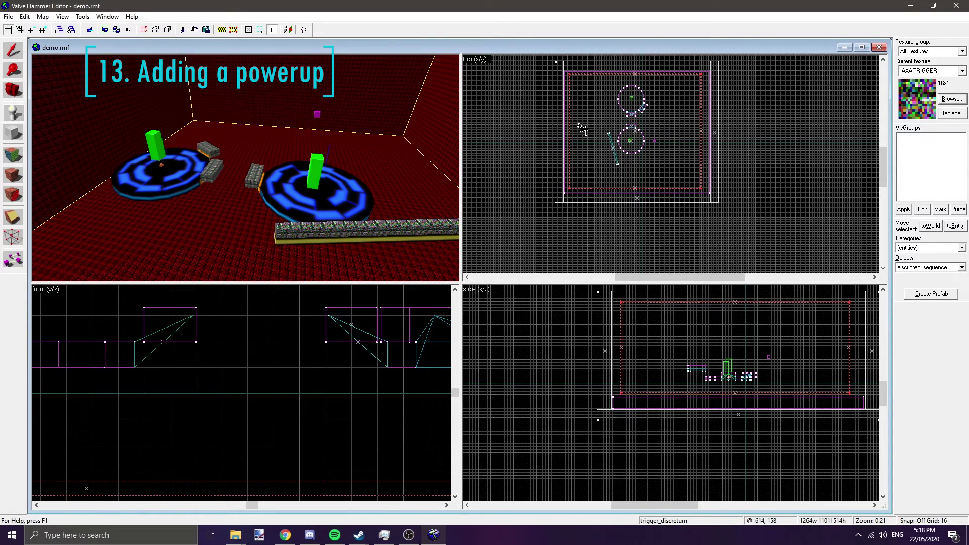
pyautogui.click(625, 134)
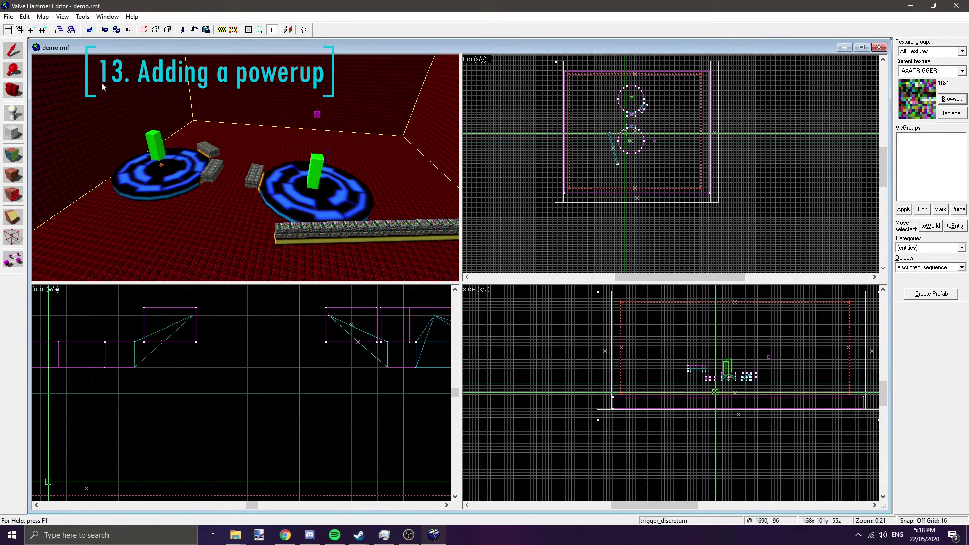
pyautogui.press('Return')
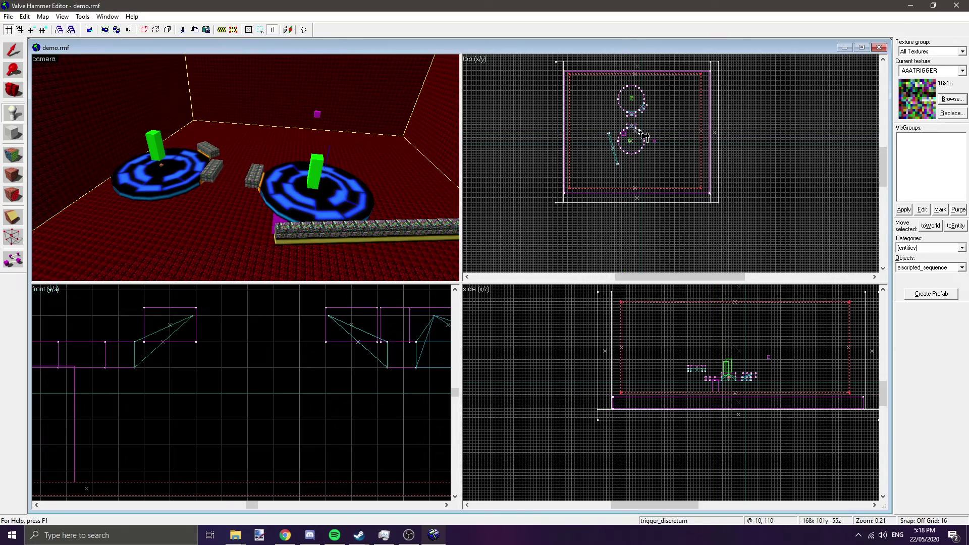
# Raise the new point entity in the side view so it stands above the disc nearest the long bumper
pyautogui.press('z')
pyautogui.press('a')
pyautogui.press('z')
pyautogui.click(13, 49)
pyautogui.moveTo(716, 386); pyautogui.dragTo(712, 359)
# Set the raised point entity's class to item_powerup in its object properties
pyautogui.hotkey('alt', 'Return')
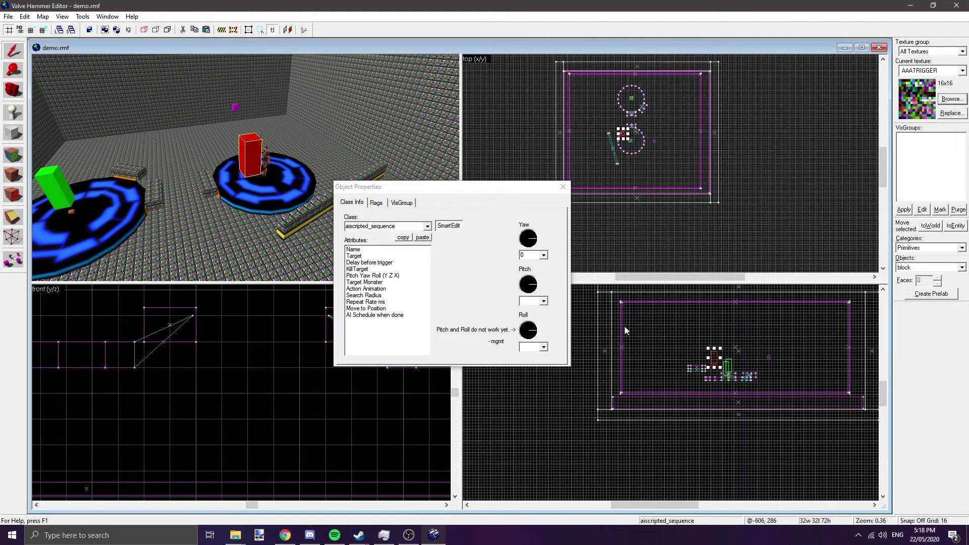
pyautogui.click(407, 225)
pyautogui.press('BackSpace')
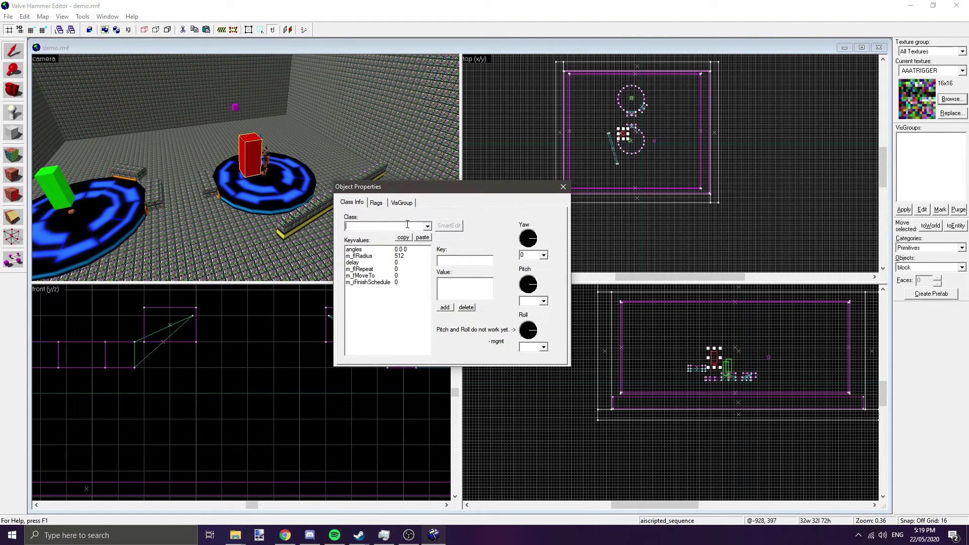
pyautogui.write('item_powerup')
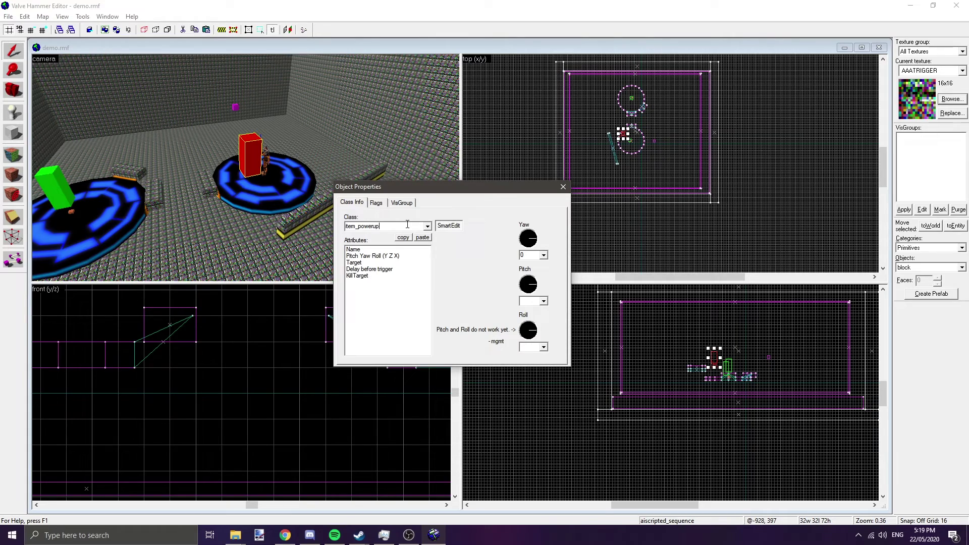
pyautogui.click(376, 275)
pyautogui.click(563, 186)
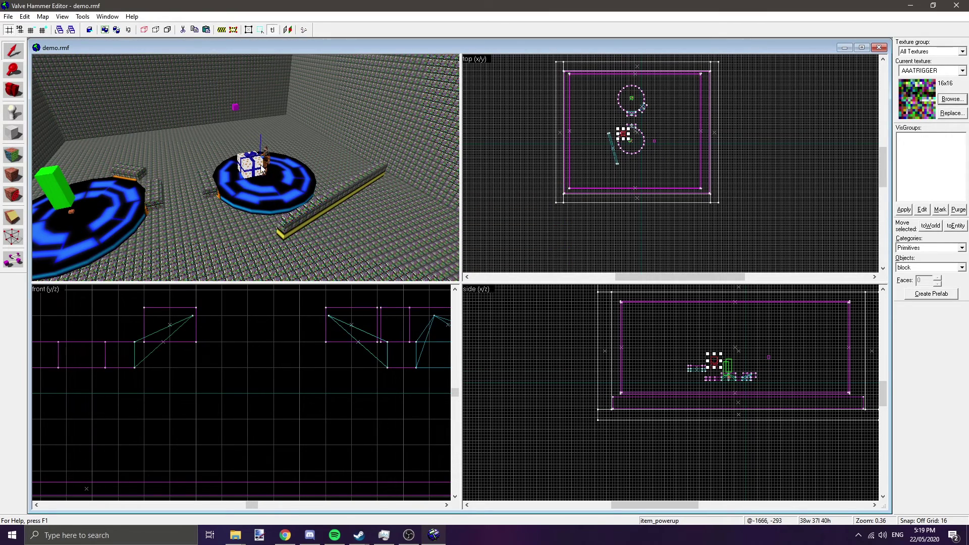
pyautogui.scroll(7, 281, 172)
pyautogui.scroll(-3, 263, 146)
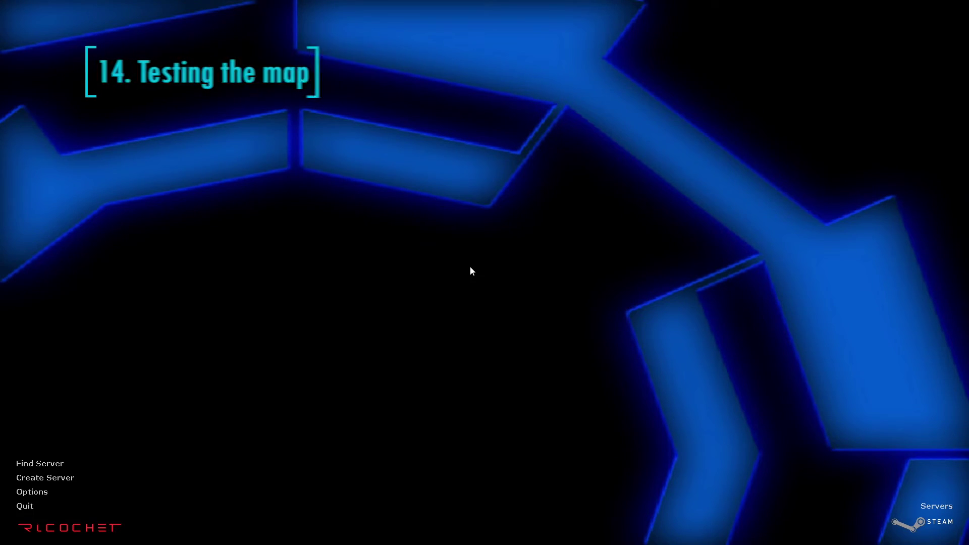
# Switch to Ricochet and create a server that runs the demo map
pyautogui.click(69, 478)
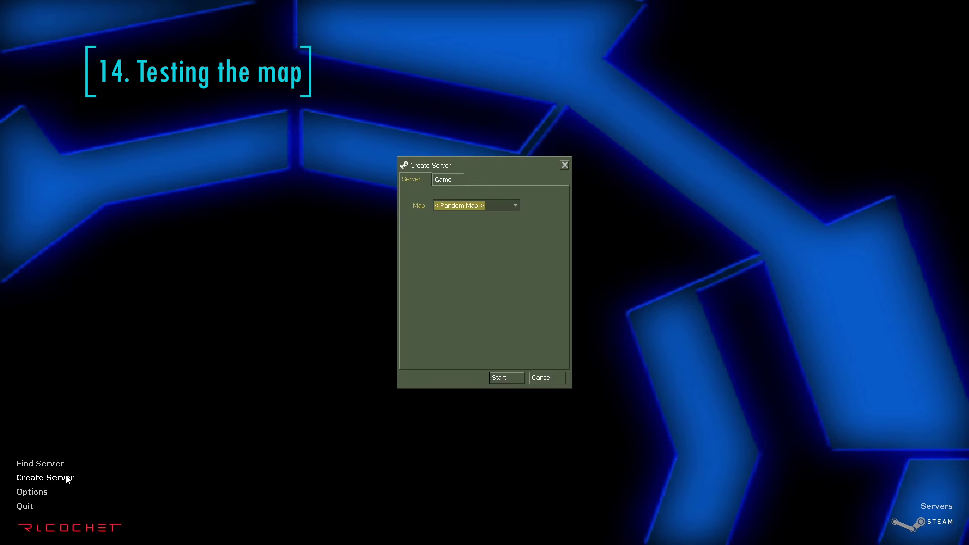
pyautogui.click(472, 205)
pyautogui.click(458, 228)
pyautogui.click(504, 374)
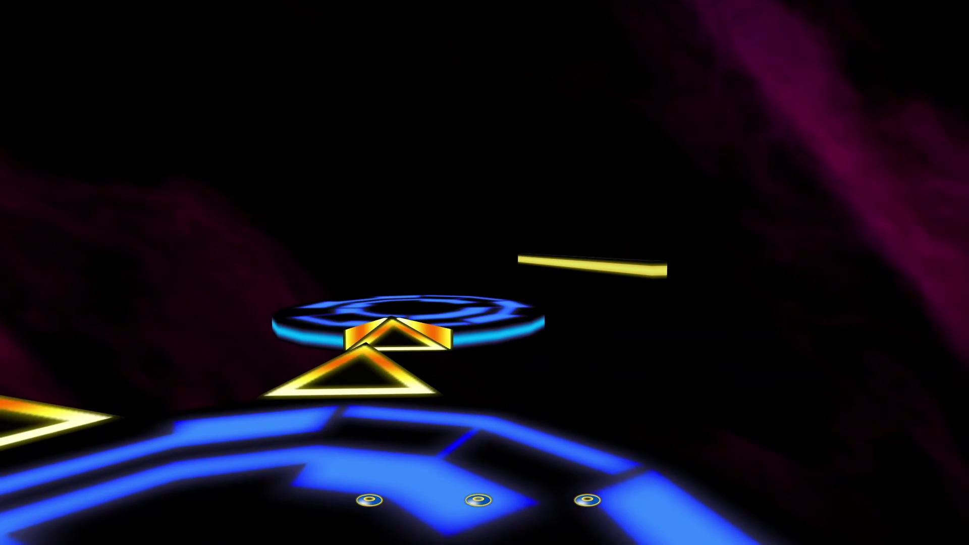
# Play-test the map by moving around the discs and throwing a disc at the long yellow bumper
pyautogui.press('w')
pyautogui.click(485, 272)
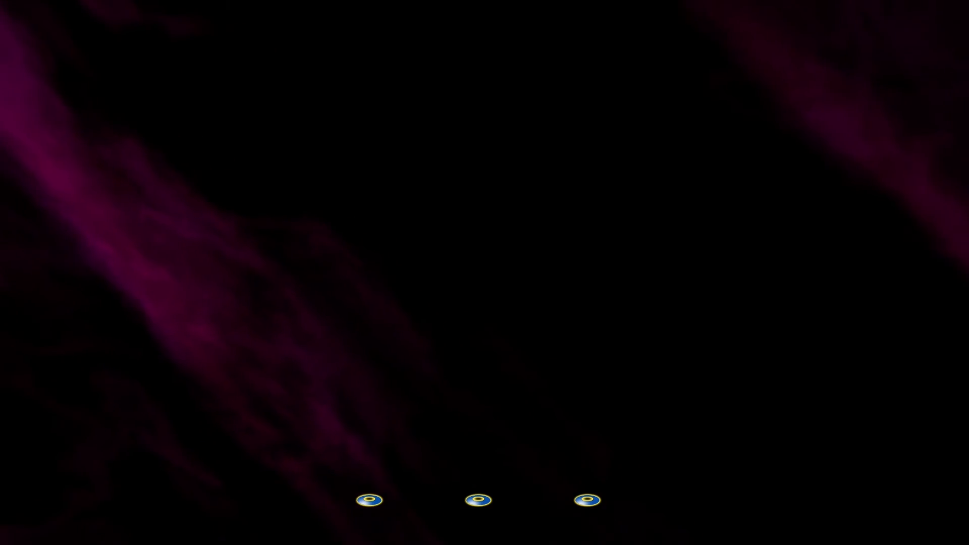
pyautogui.press('s')
pyautogui.press('w')
pyautogui.press('s')
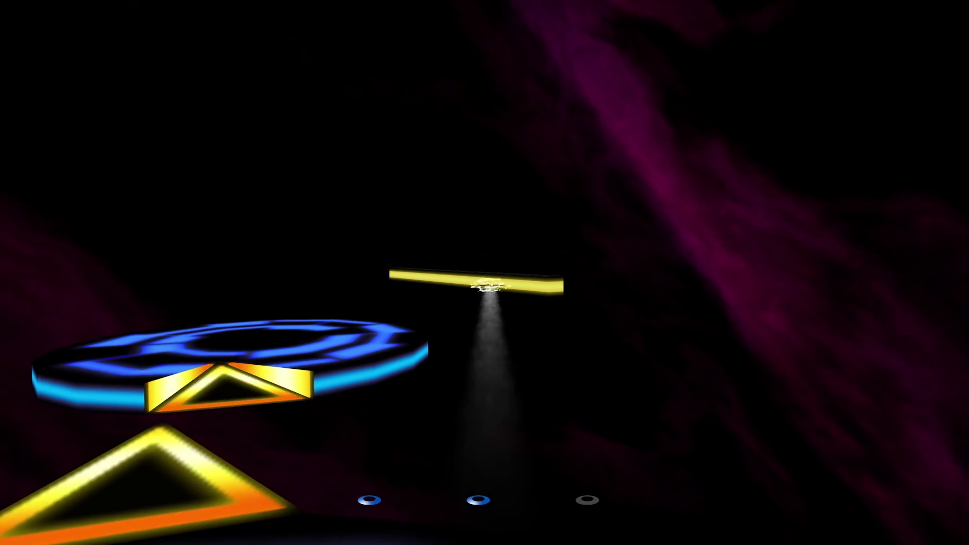